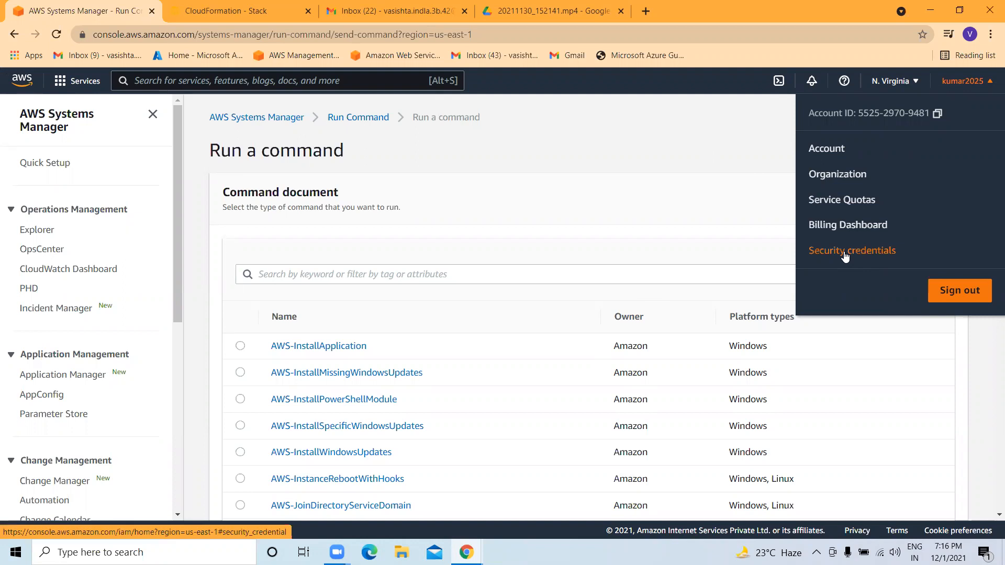
# Check the Password credentials, then the IAM dashboard's account ID and sign-in URL, ending on User groups.
pyautogui.click(845, 254)
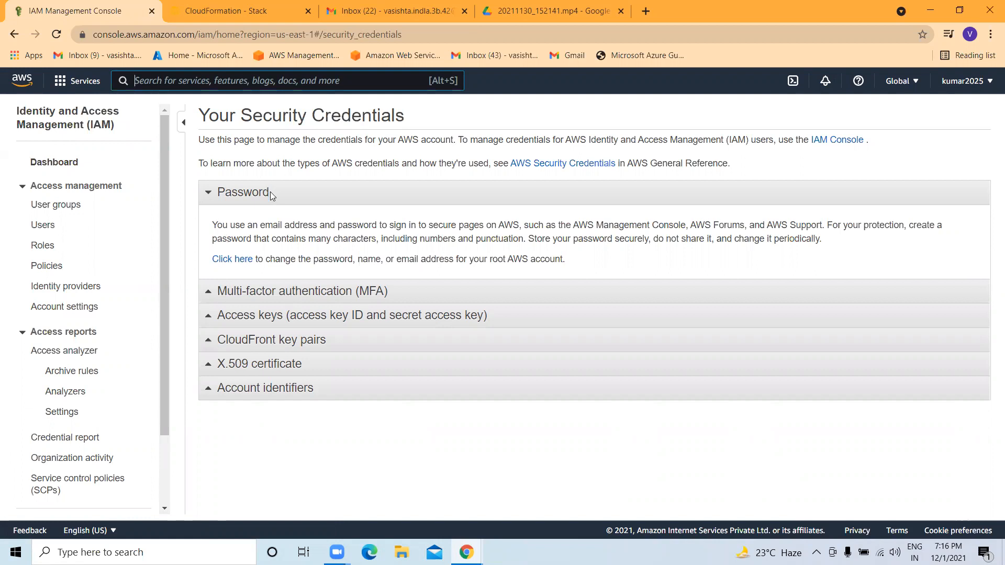
pyautogui.moveTo(270, 192); pyautogui.dragTo(225, 192)
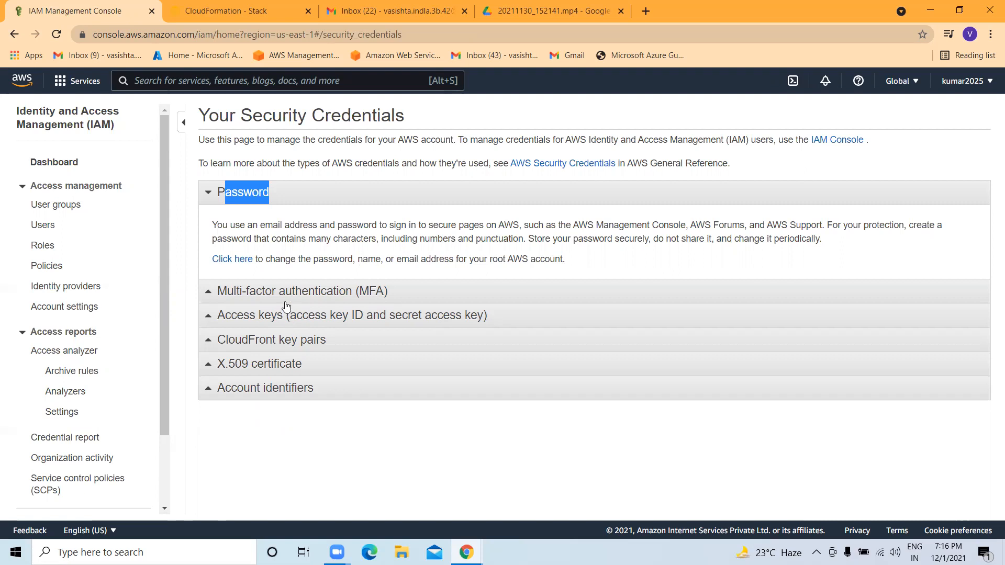
pyautogui.click(71, 161)
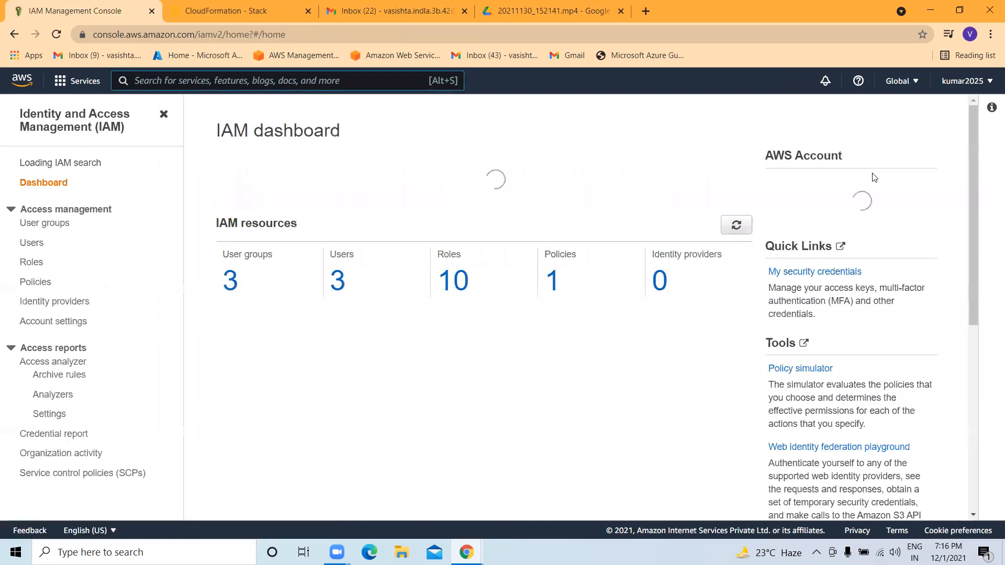
pyautogui.moveTo(856, 210); pyautogui.dragTo(829, 246)
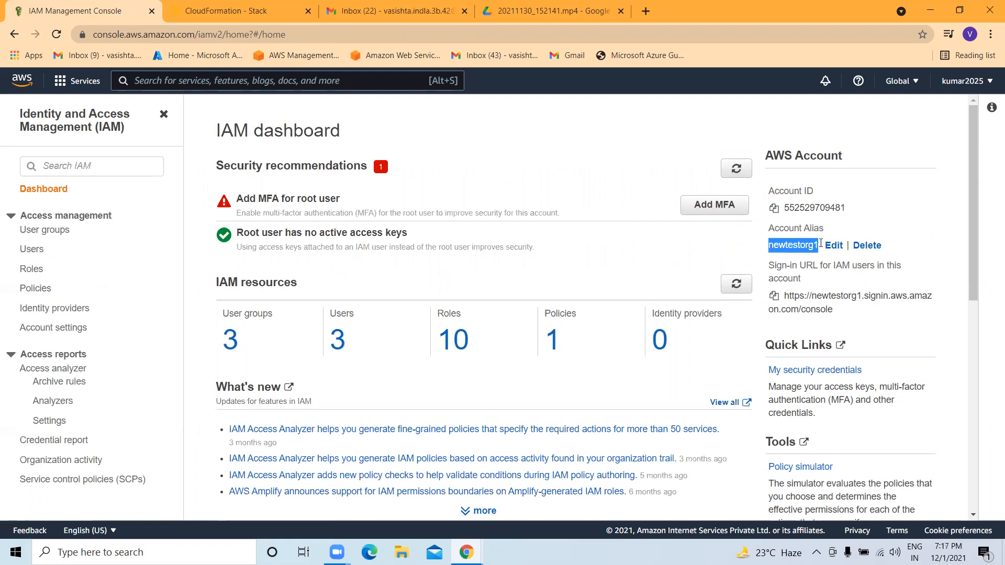
pyautogui.moveTo(834, 310); pyautogui.dragTo(783, 303)
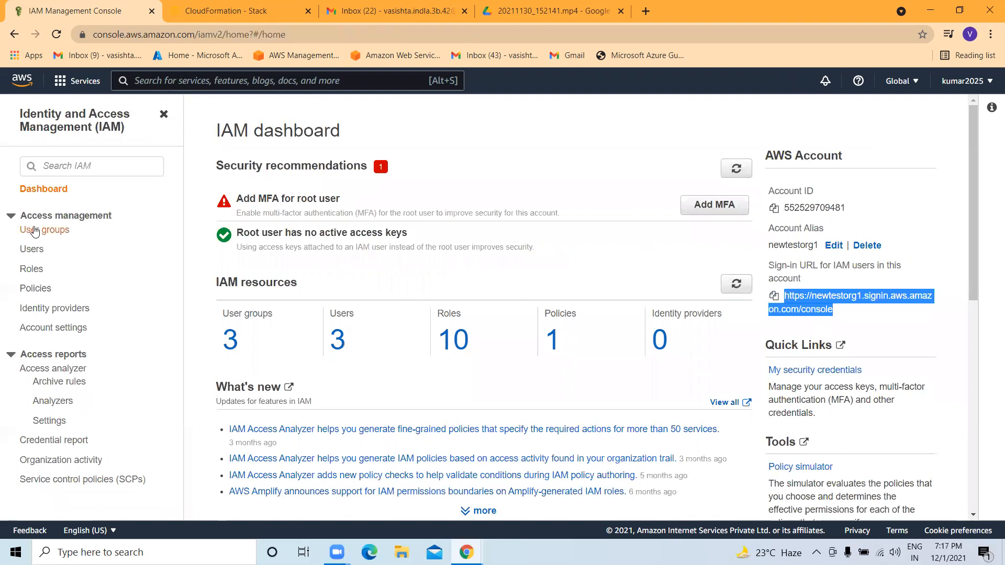
pyautogui.click(46, 231)
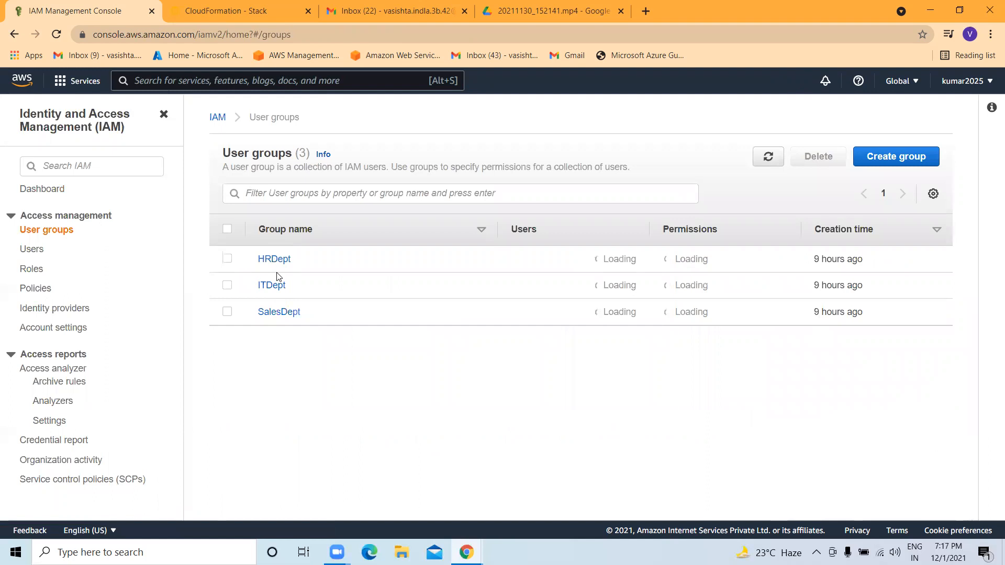
# Browse the IAM Users and User groups lists, then open hr-user1's summary page.
pyautogui.click(47, 247)
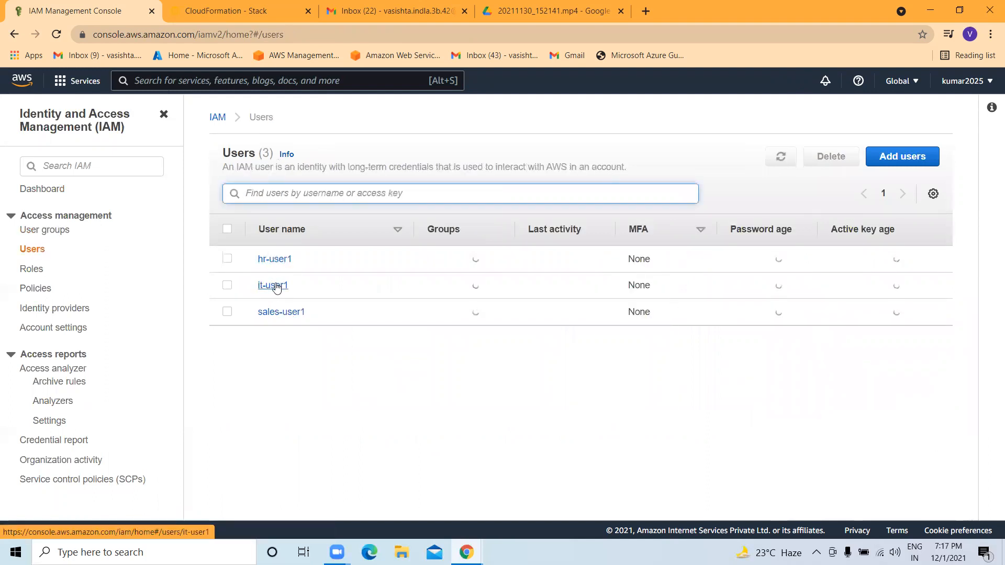
pyautogui.click(51, 231)
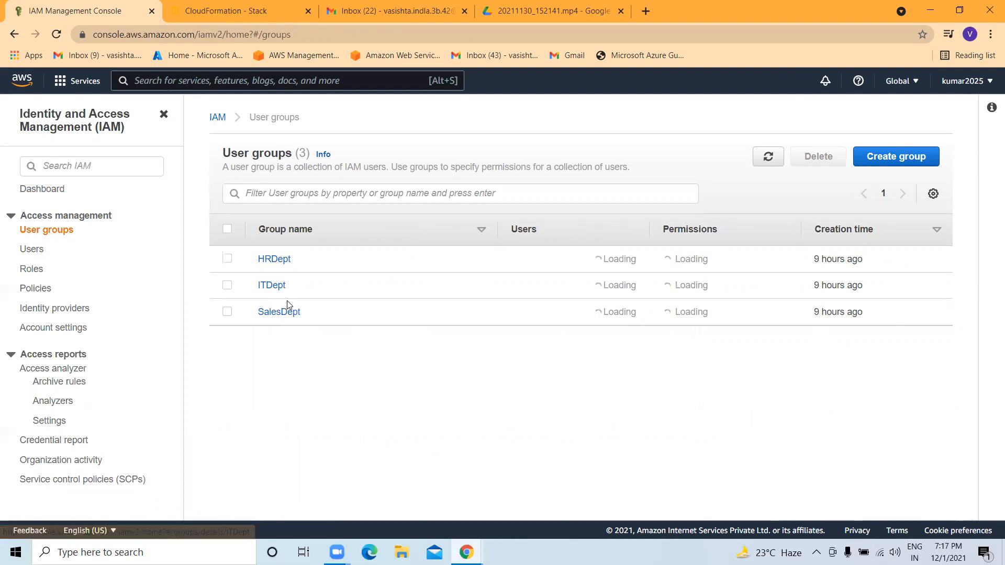
pyautogui.click(30, 257)
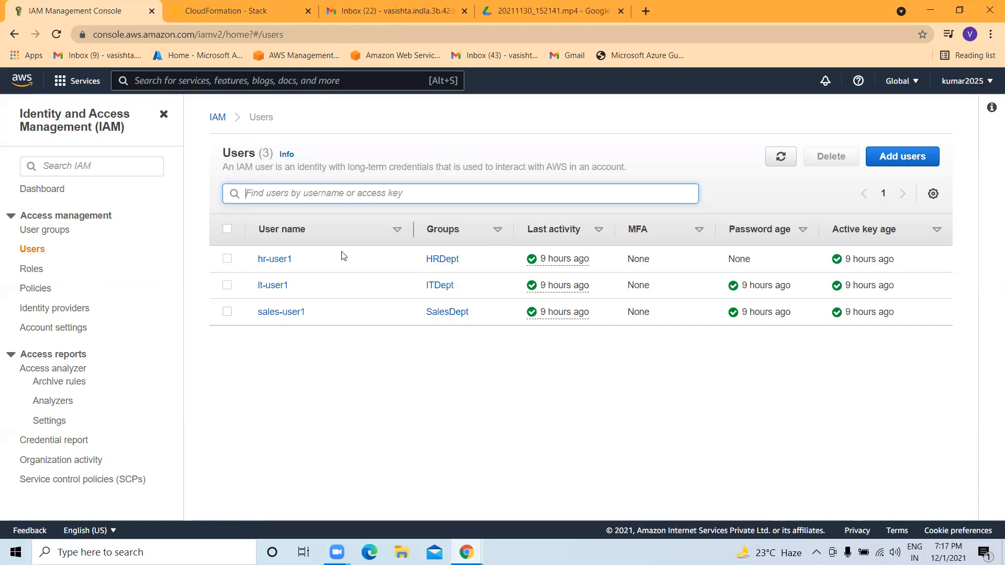
pyautogui.click(282, 262)
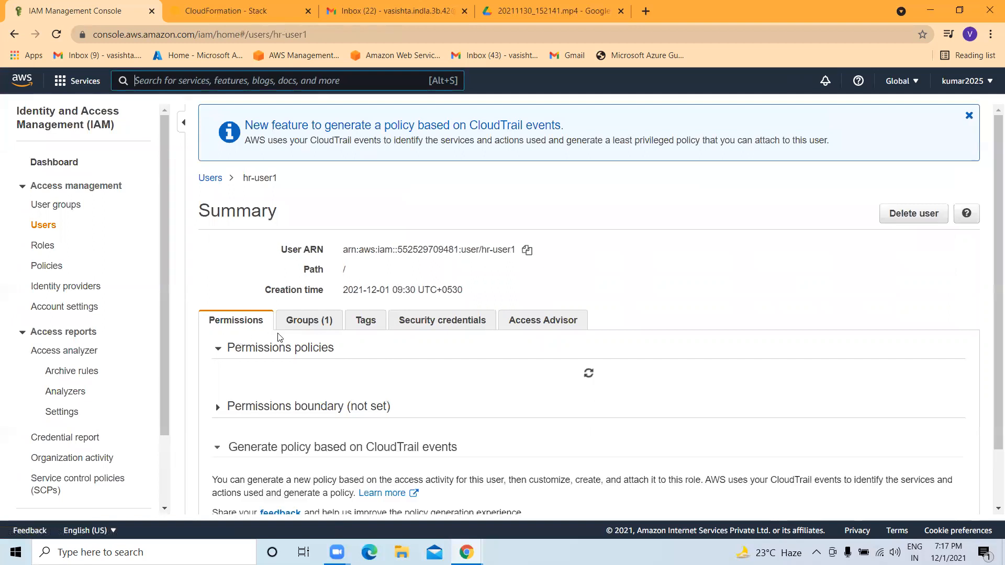
# Show hr-user1's group membership and security credentials.
pyautogui.click(291, 325)
pyautogui.click(417, 313)
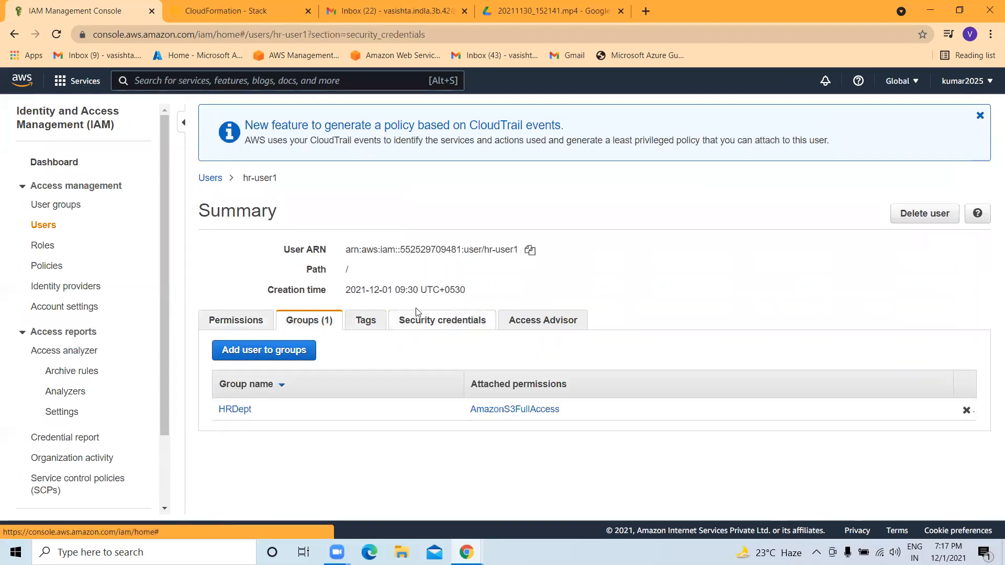
pyautogui.scroll(-3, 366, 277)
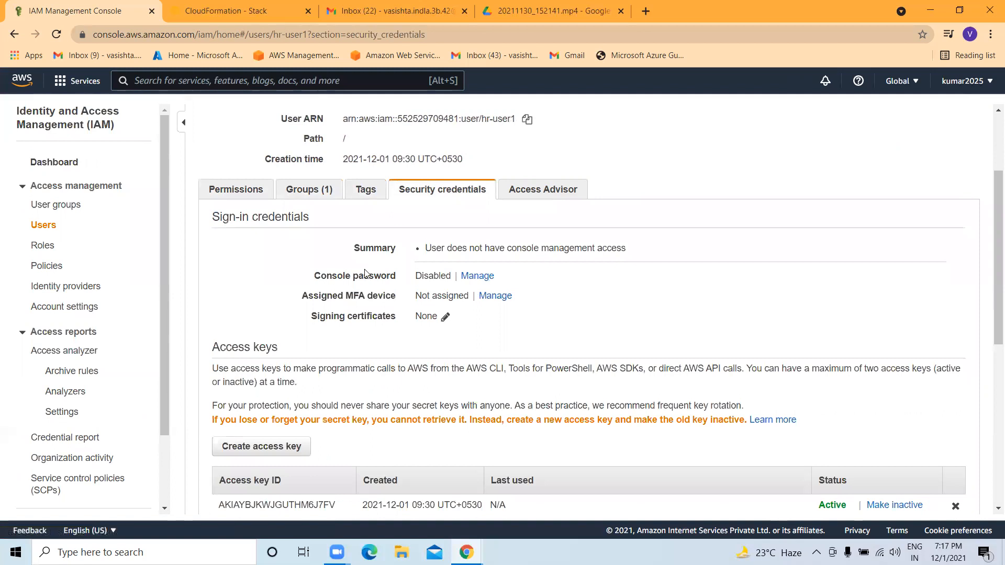
# Try console access with a custom password and forced reset, then cancel so it stays Disabled.
pyautogui.click(474, 278)
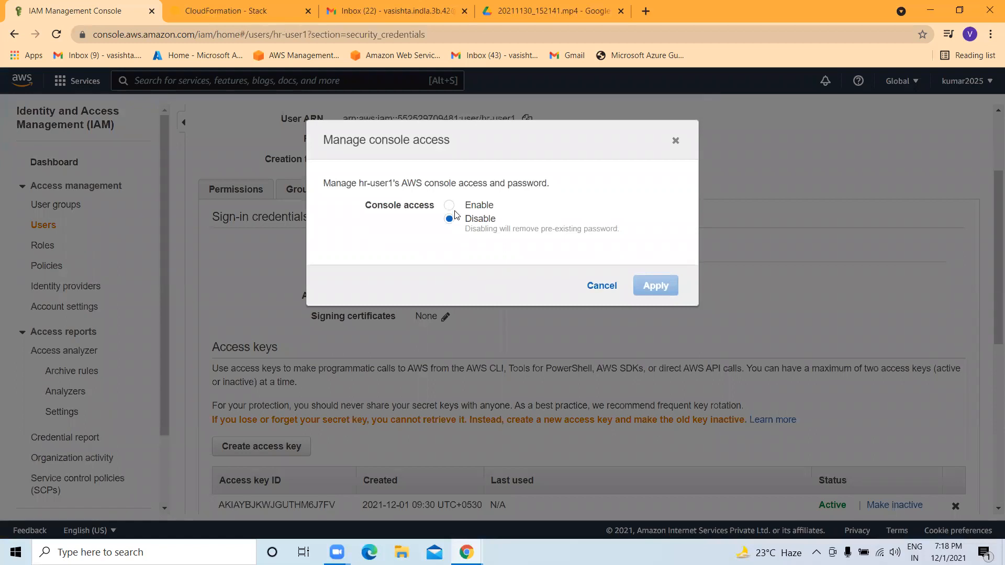
pyautogui.click(450, 206)
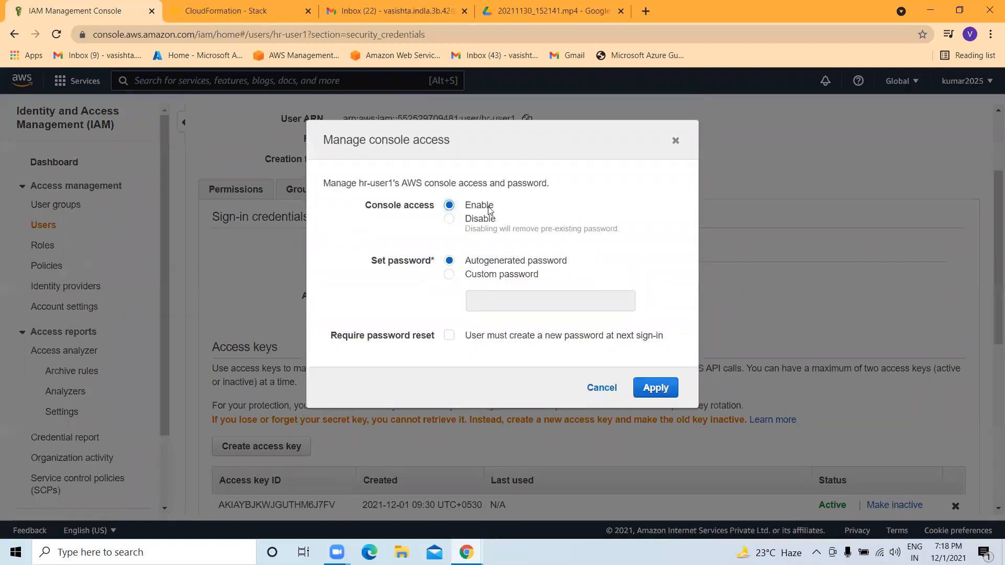
pyautogui.click(507, 276)
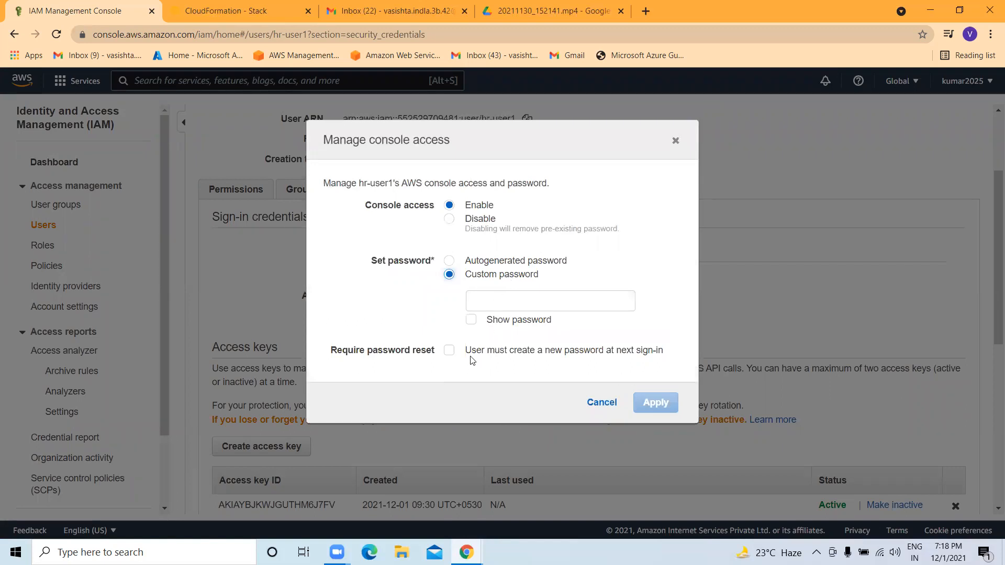
pyautogui.click(450, 353)
pyautogui.click(675, 140)
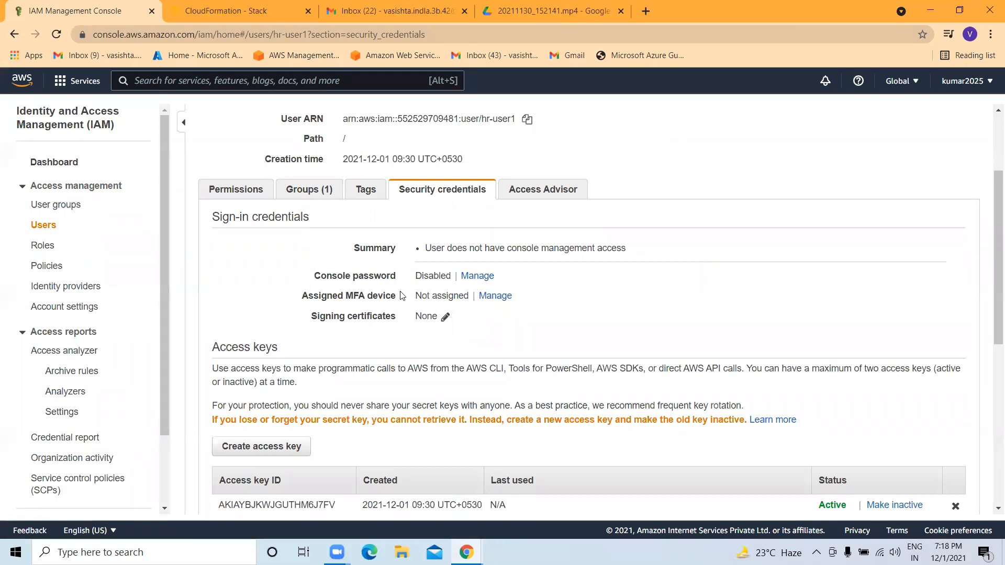
pyautogui.click(495, 296)
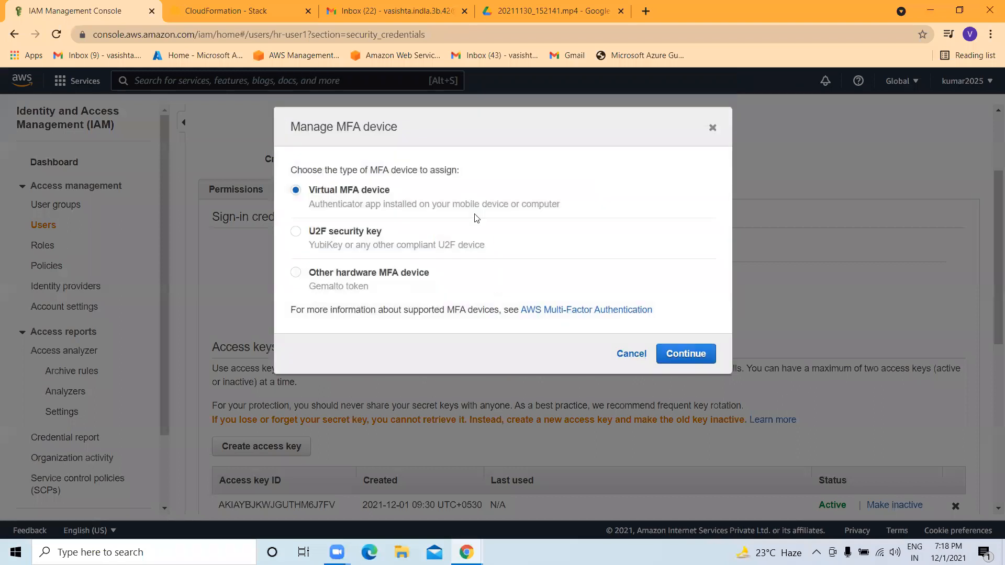
pyautogui.click(674, 353)
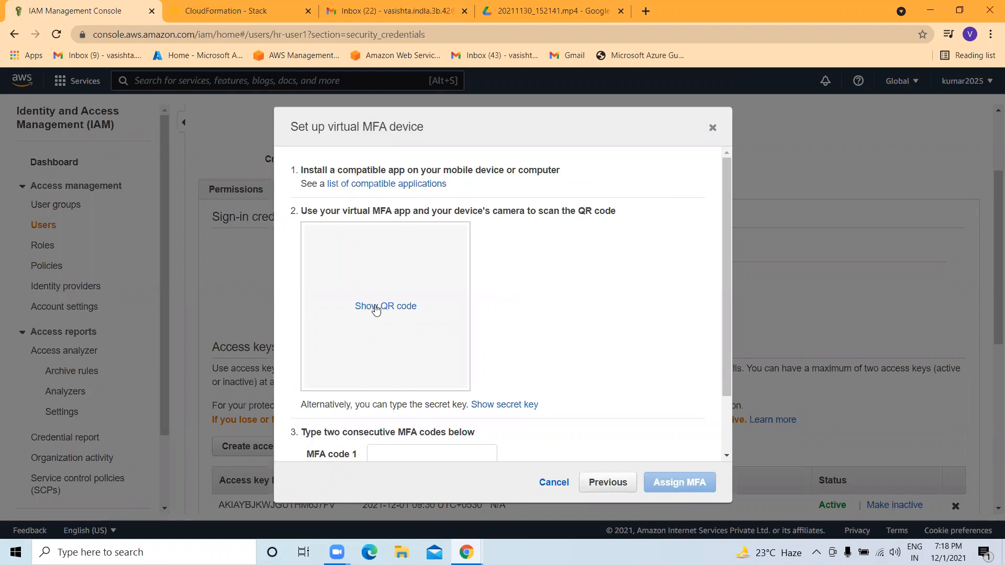
pyautogui.click(376, 309)
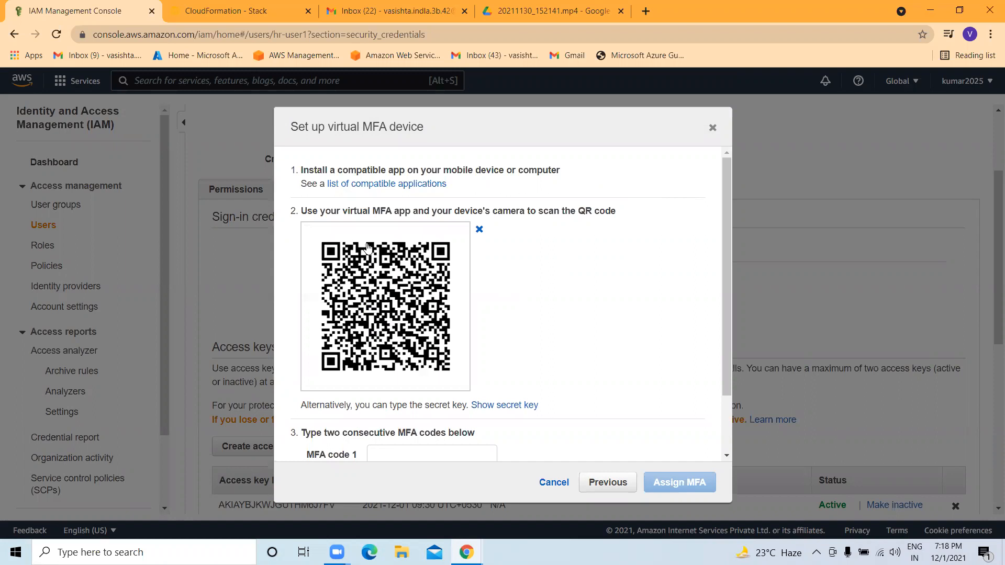
pyautogui.scroll(-2, 366, 251)
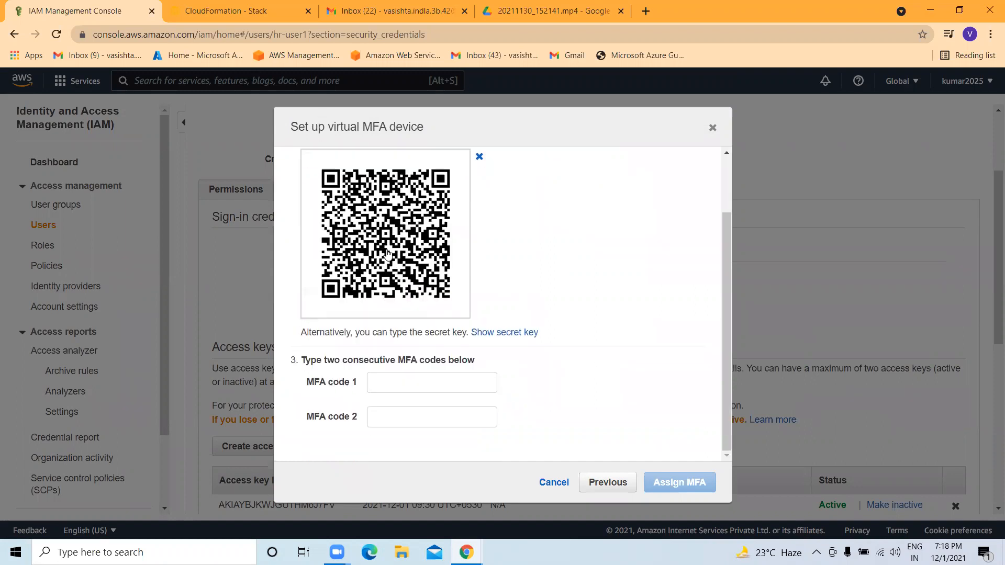
pyautogui.click(383, 383)
pyautogui.click(390, 413)
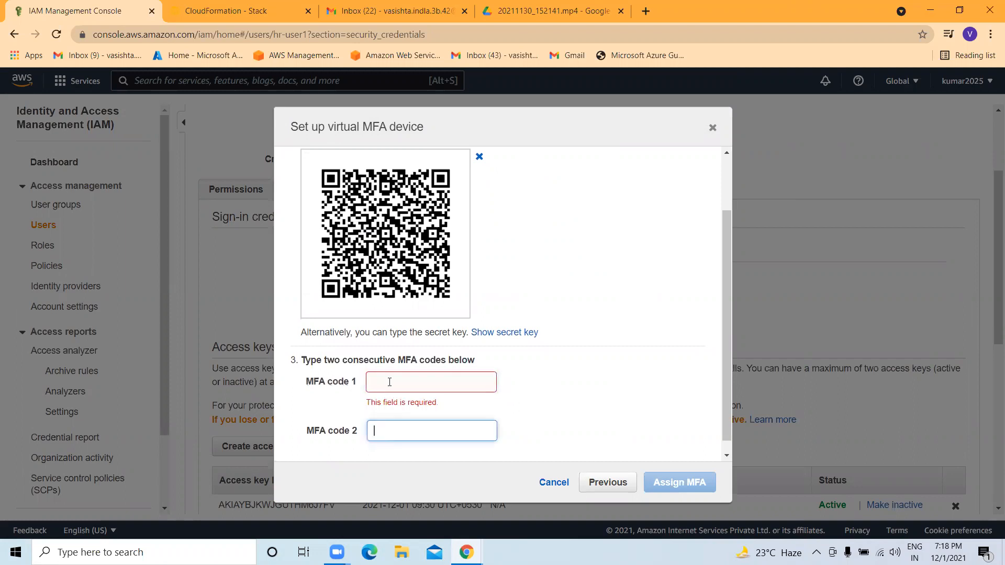
pyautogui.scroll(-1, 653, 435)
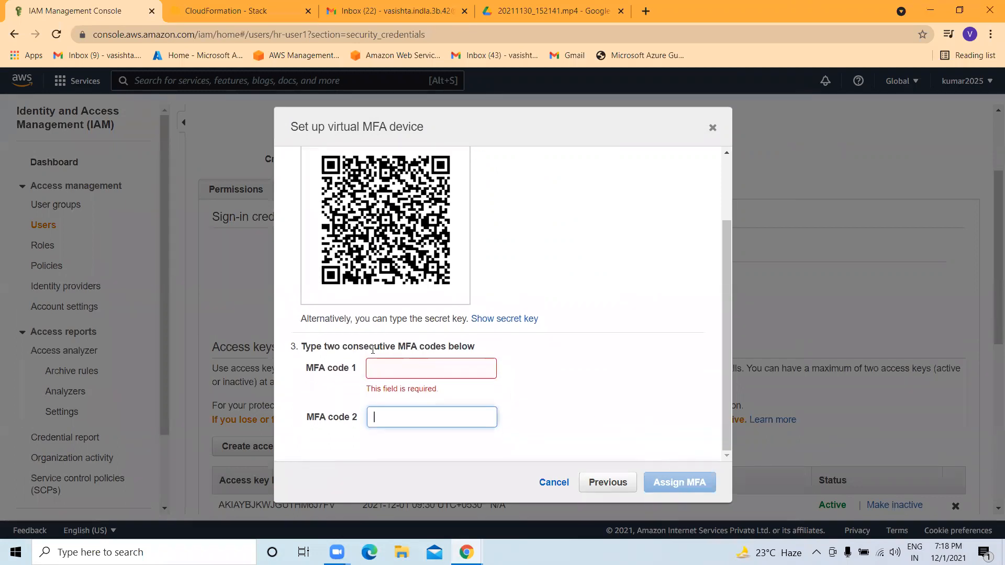
pyautogui.click(714, 131)
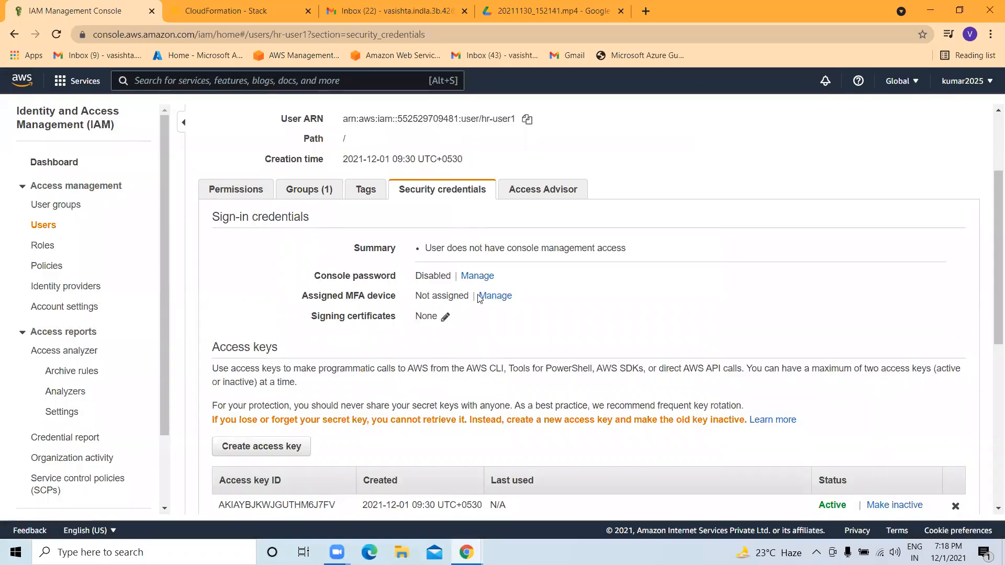
pyautogui.scroll(-5, 505, 297)
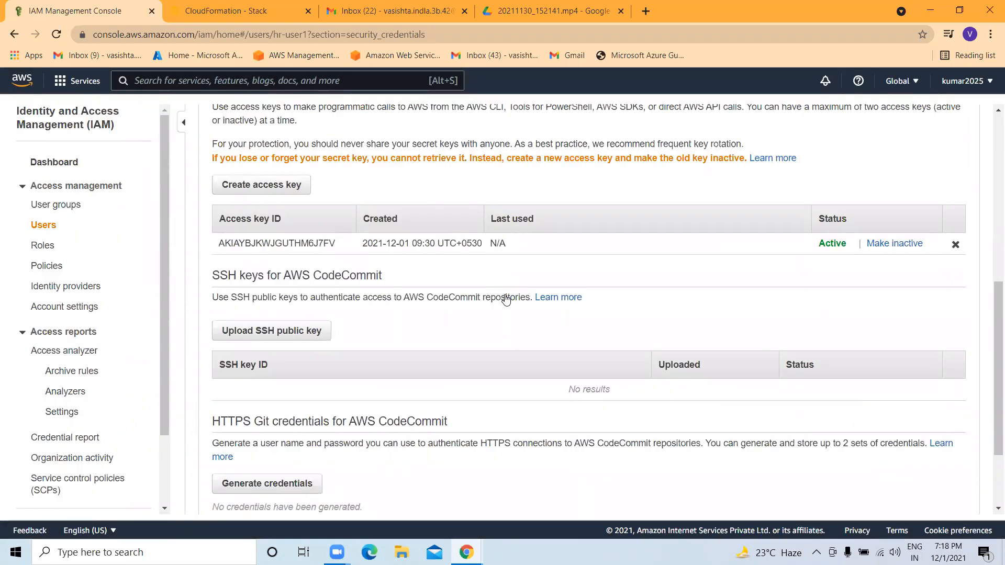
pyautogui.scroll(-2, 399, 269)
pyautogui.scroll(5, 425, 270)
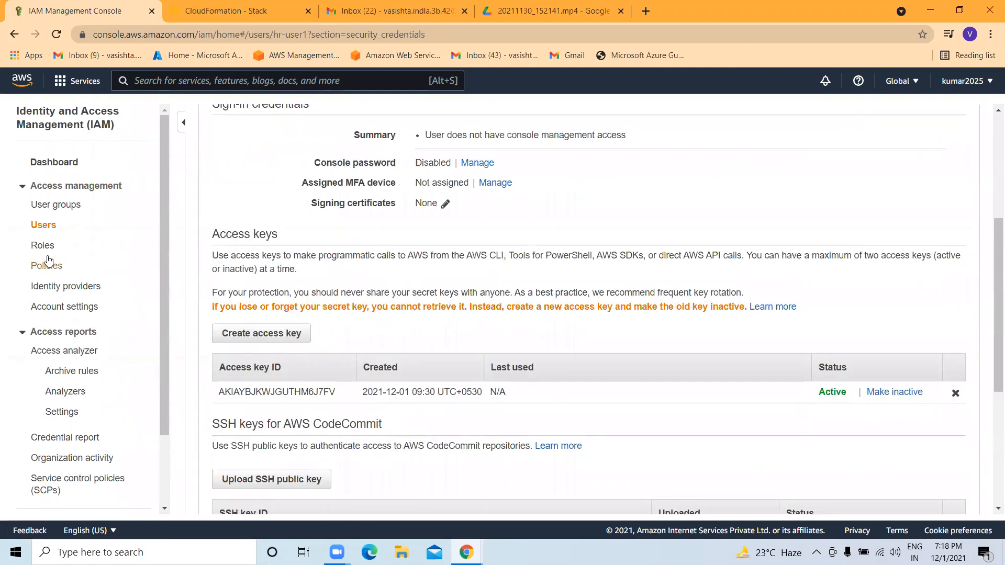
pyautogui.scroll(5, 461, 223)
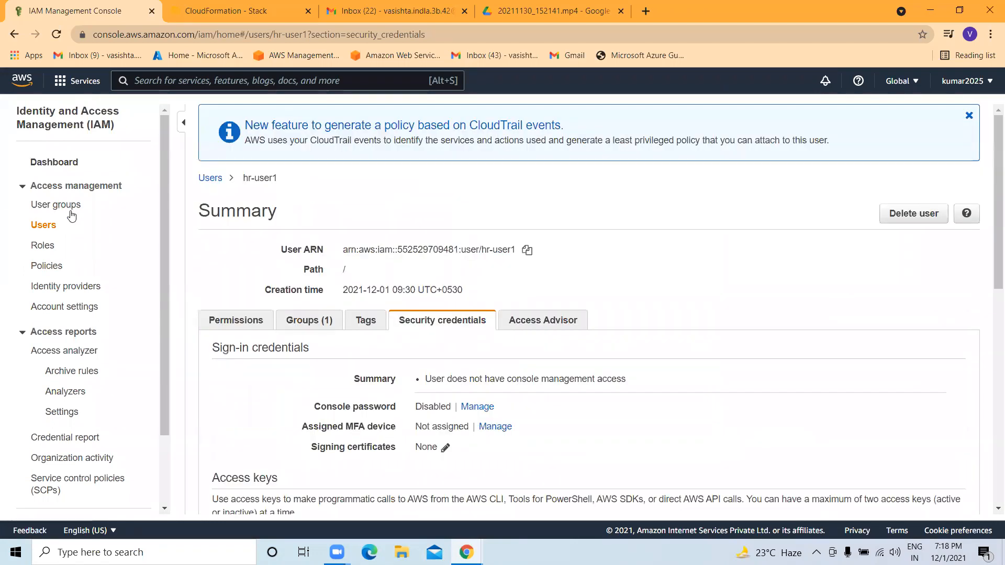
# Return to the IAM User groups list and refresh its user counts and permissions.
pyautogui.click(55, 205)
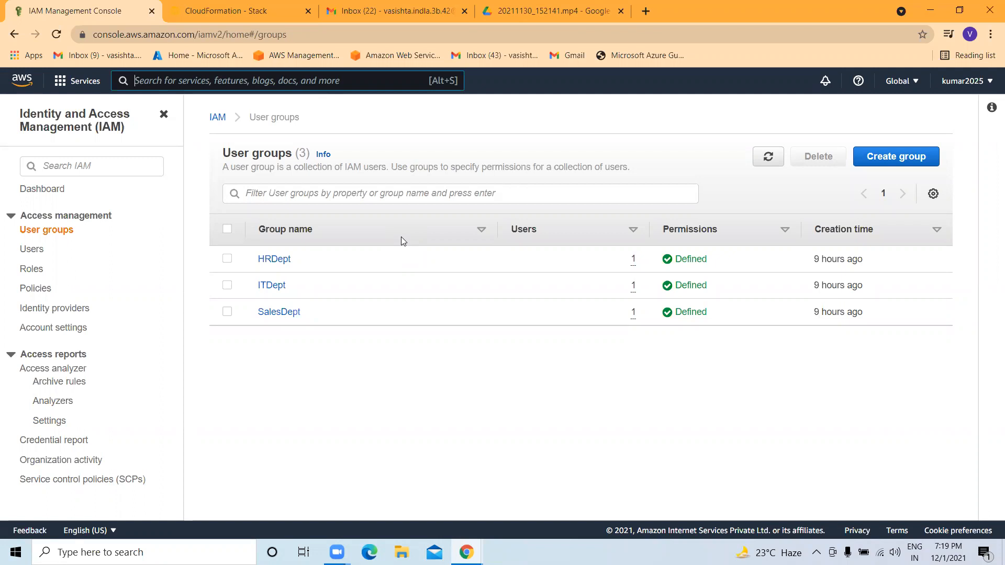
pyautogui.click(768, 156)
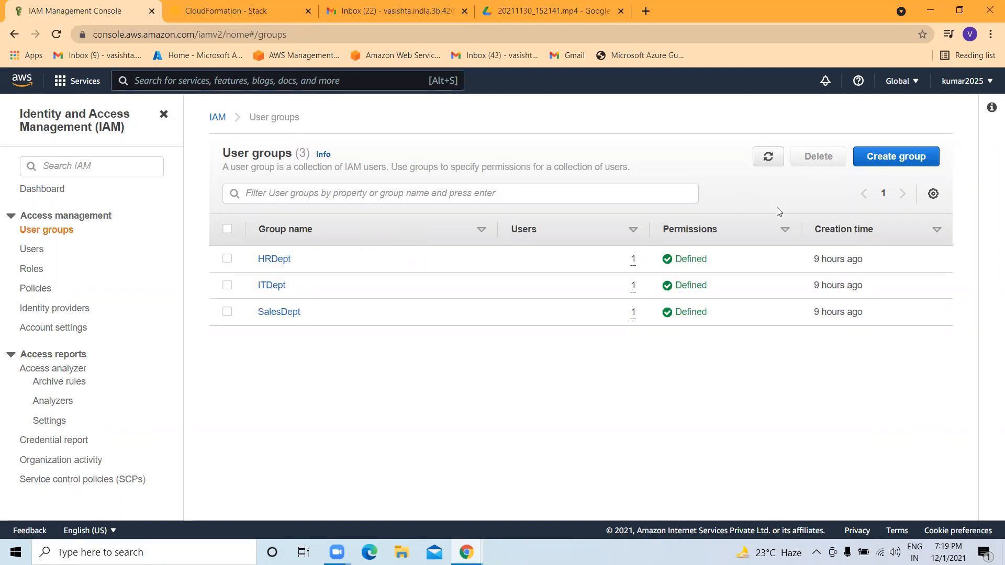
# Open S3 via search, scroll through the 13 buckets, then return to the CloudFormation Create stack tab.
pyautogui.click(162, 81)
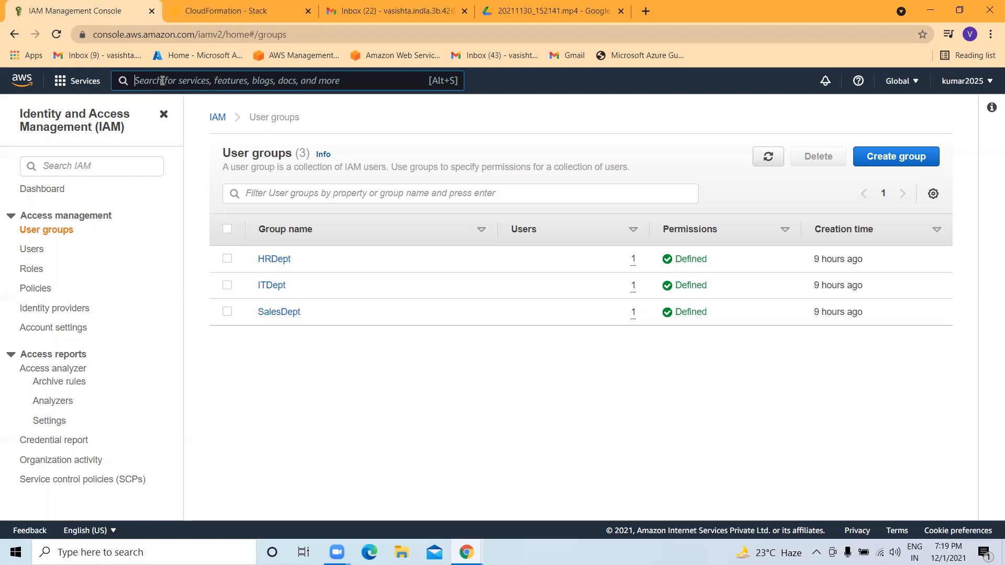
pyautogui.write('S3')
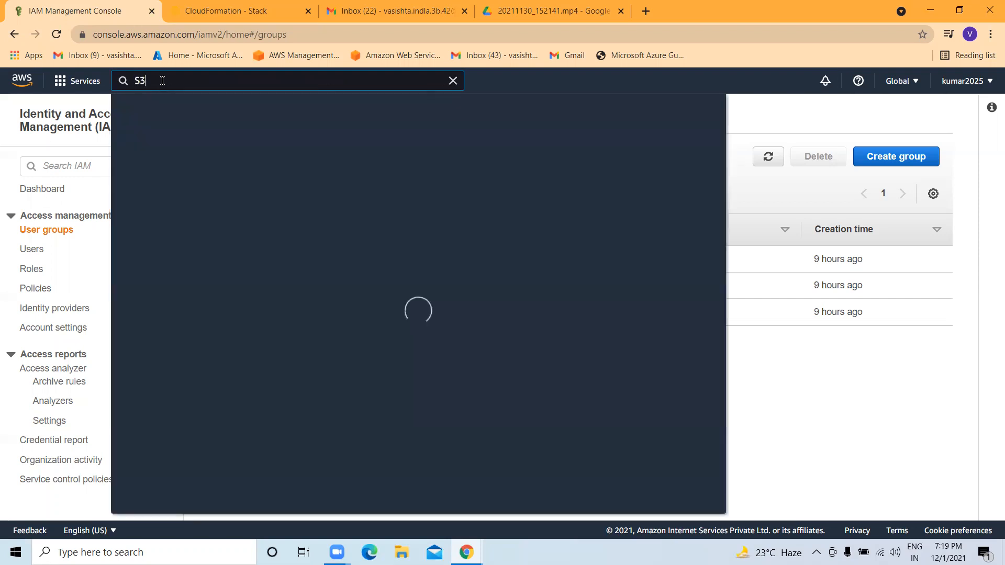
pyautogui.click(319, 183)
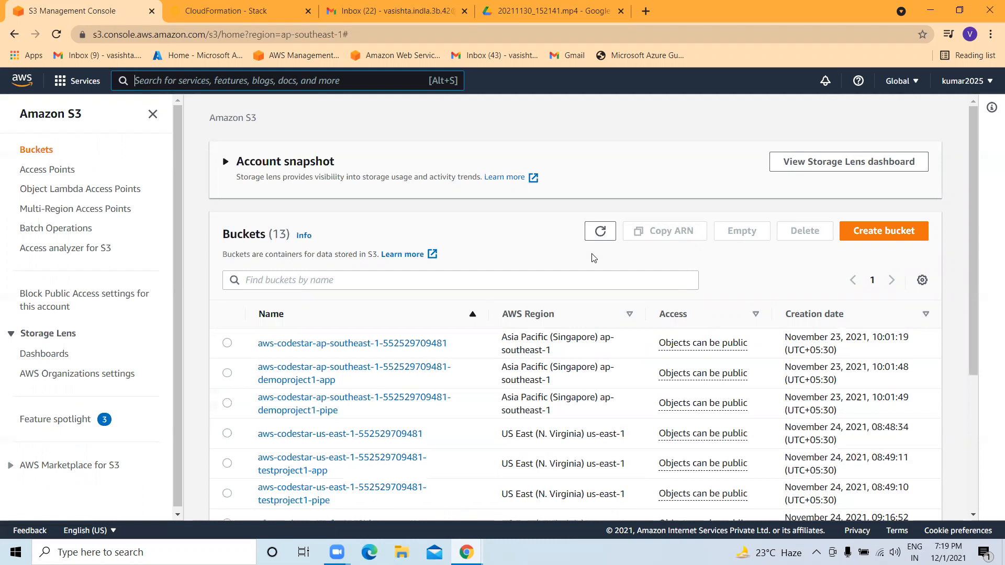
pyautogui.scroll(-3, 633, 387)
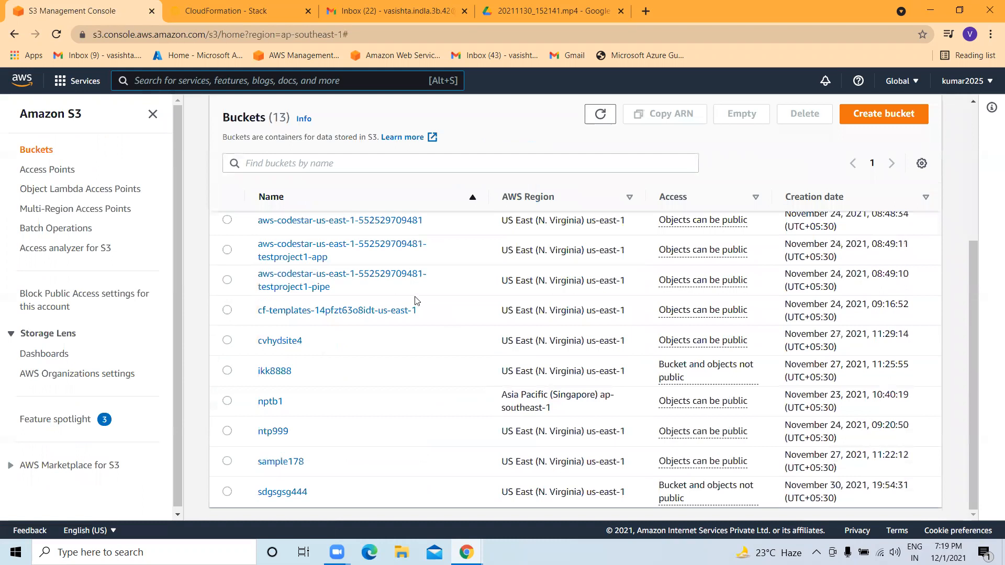
pyautogui.scroll(4, 427, 326)
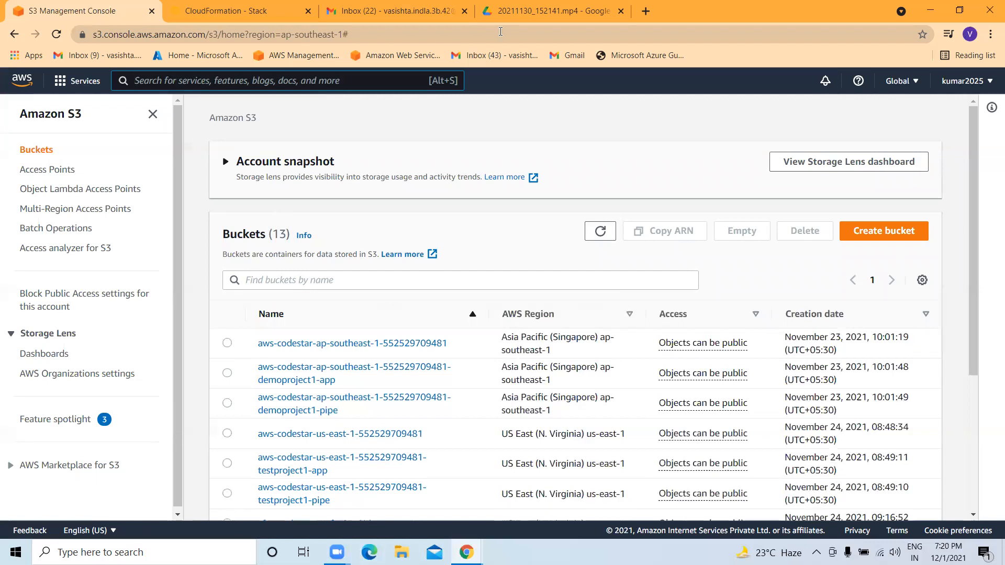
pyautogui.click(237, 11)
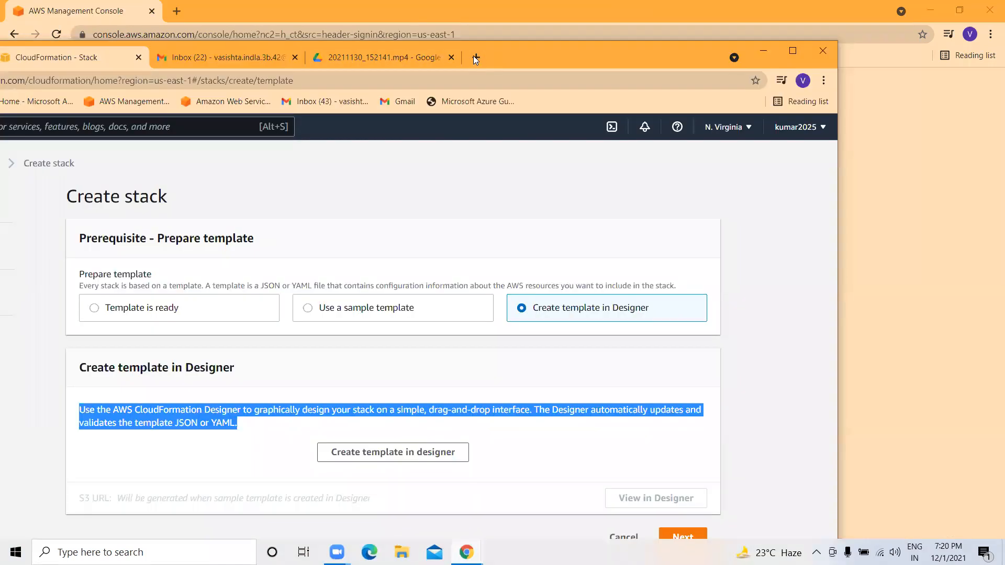
# In a new maximized tab, open the Azure portal home and its empty Storage accounts list.
pyautogui.click(474, 57)
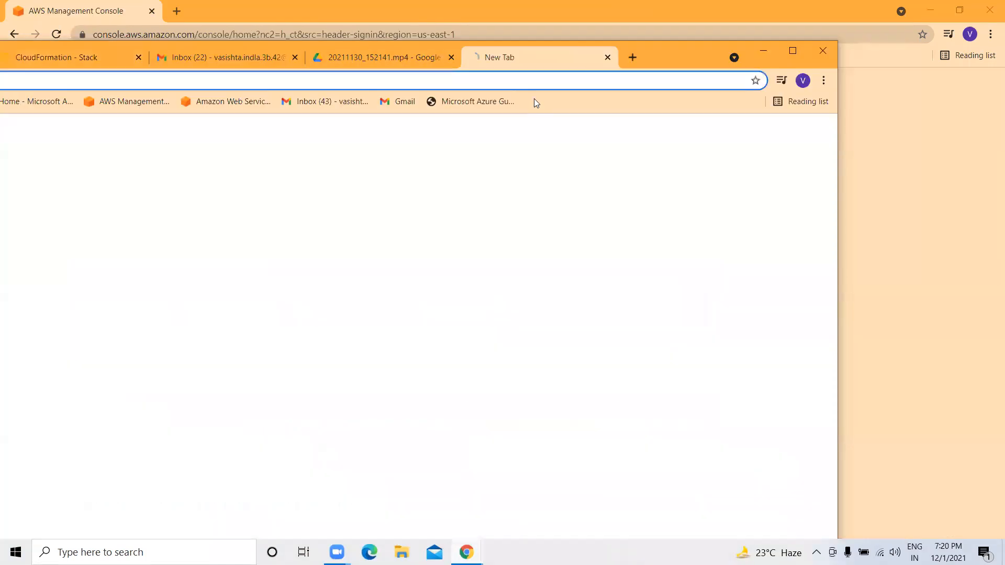
pyautogui.moveTo(679, 63); pyautogui.dragTo(772, 52)
pyautogui.click(113, 94)
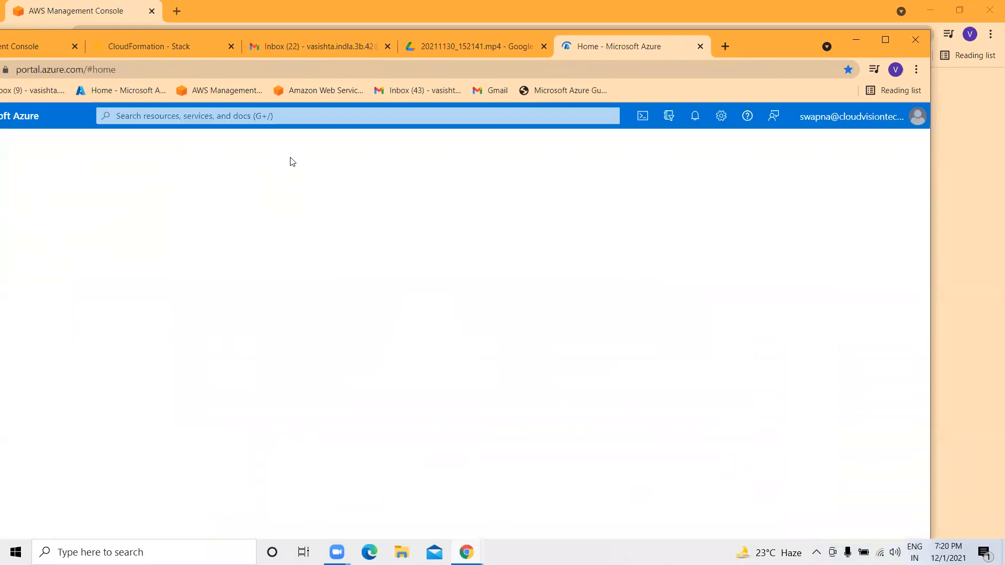
pyautogui.click(890, 37)
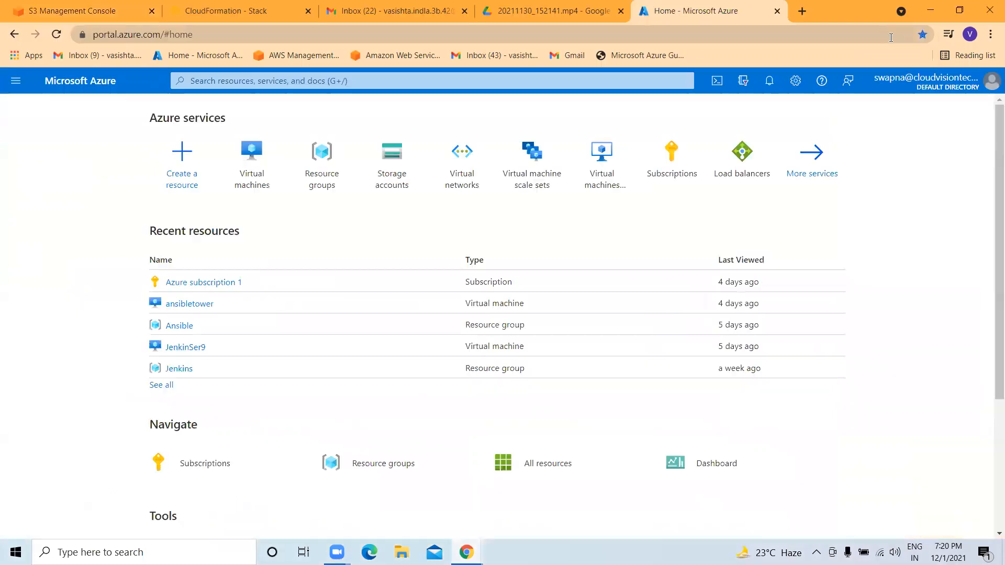
pyautogui.click(390, 163)
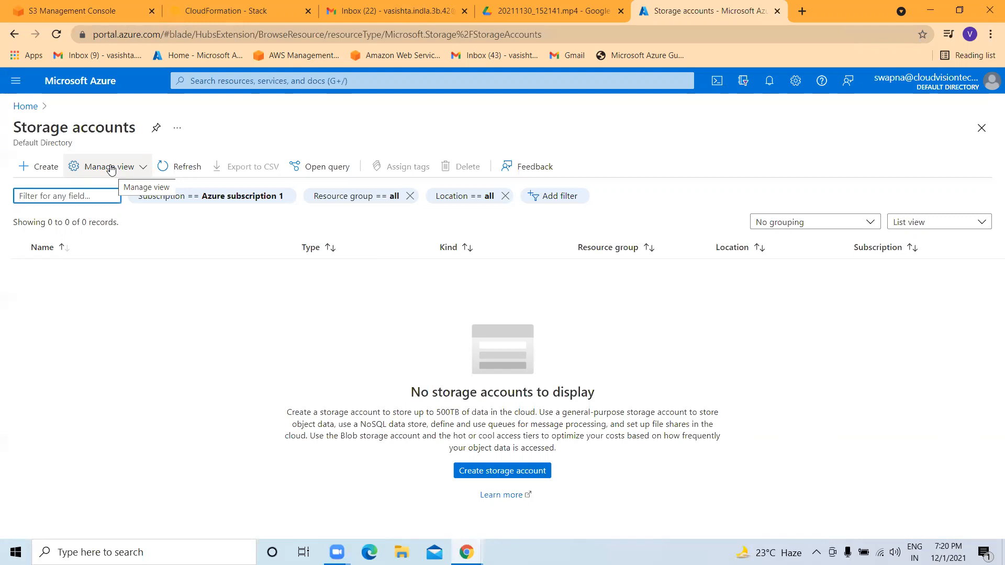
# Start a new storage account and create a new resource group testac for it.
pyautogui.click(37, 172)
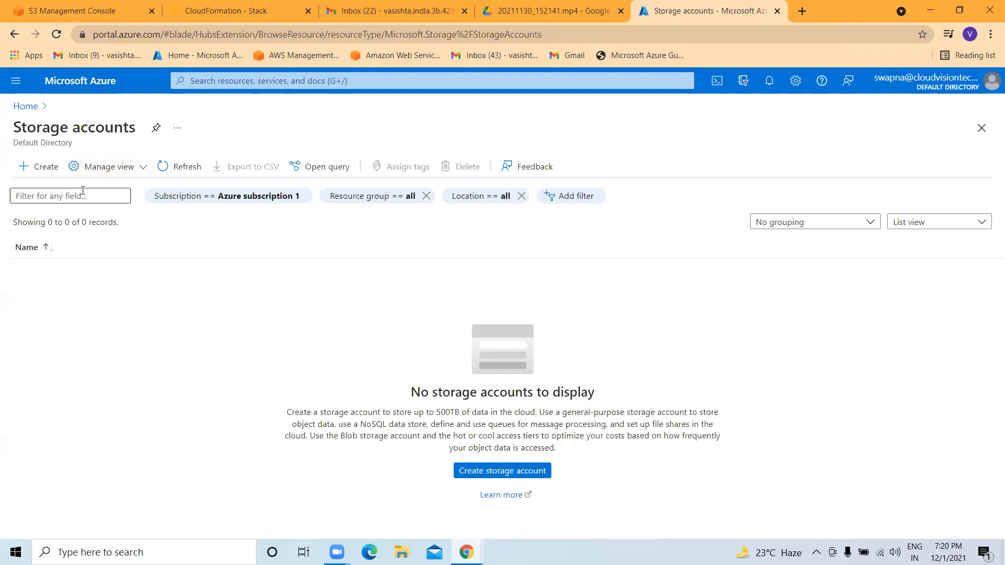
pyautogui.click(37, 170)
pyautogui.click(112, 478)
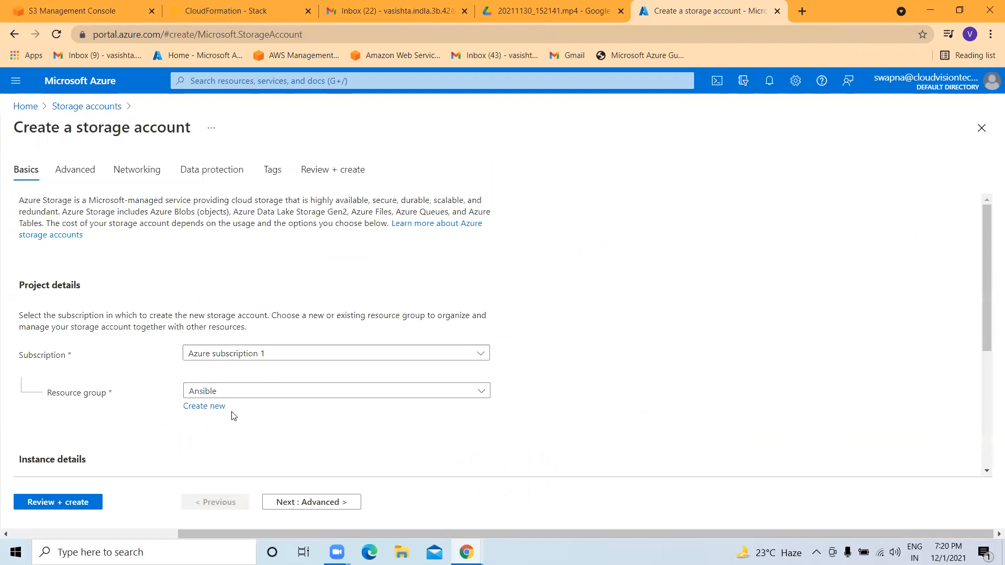
pyautogui.scroll(-1, 217, 381)
pyautogui.scroll(-1, 217, 381)
pyautogui.click(212, 275)
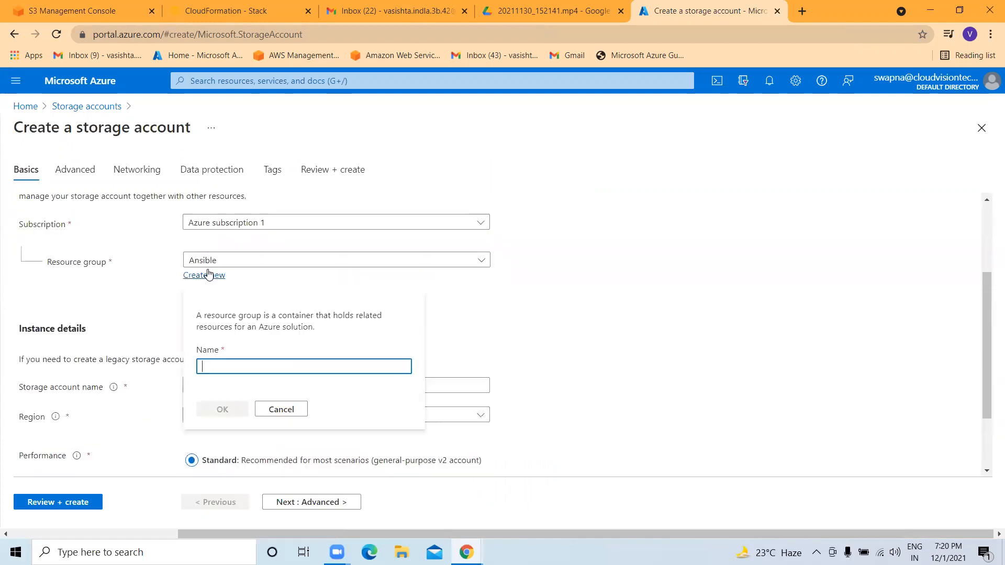
pyautogui.write('t')
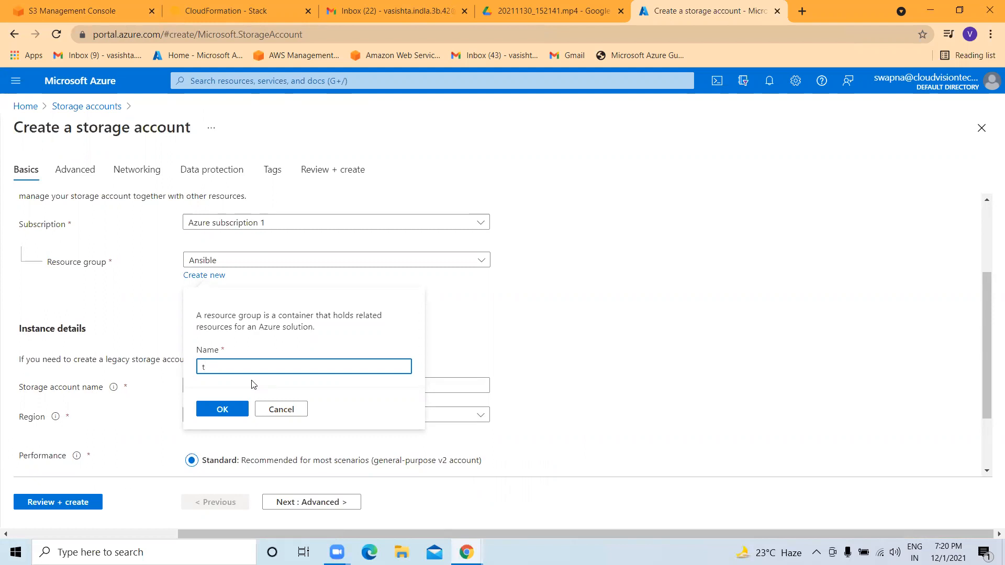
pyautogui.write('rdta')
pyautogui.click(222, 409)
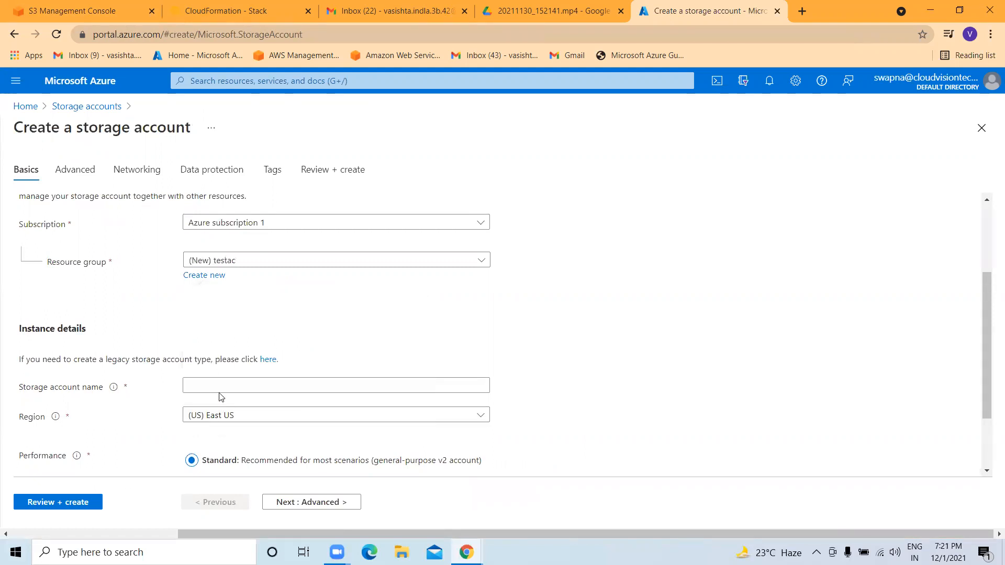
pyautogui.scroll(-2, 220, 397)
# Name the storage account tststorag555 and run Review + create validation.
pyautogui.click(215, 295)
pyautogui.write('tst')
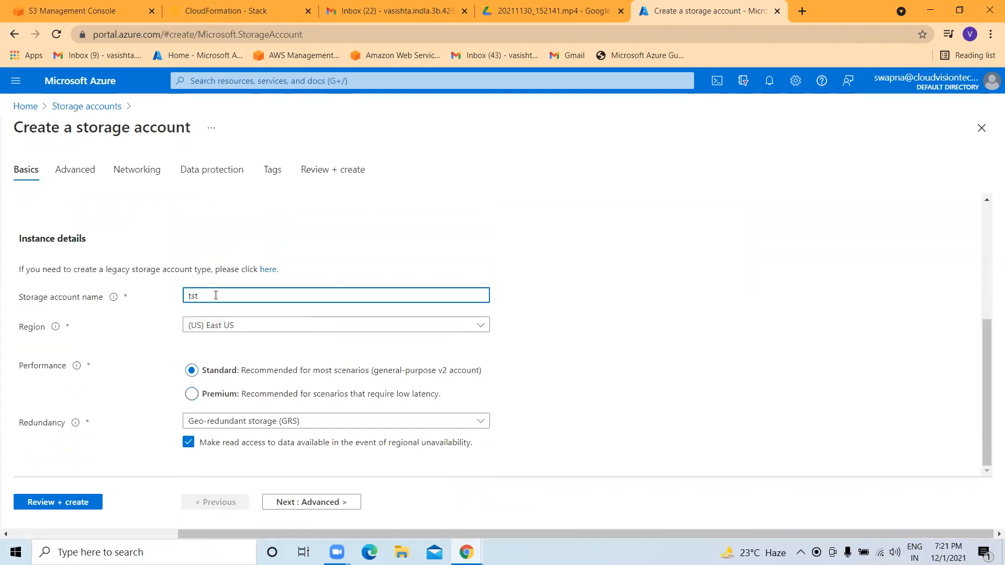
pyautogui.write('storag555')
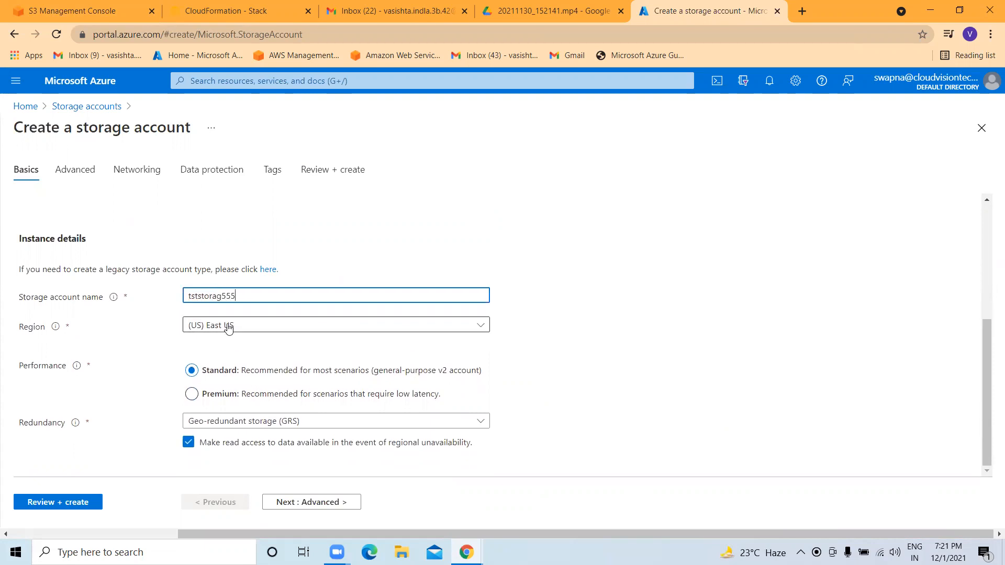
pyautogui.click(46, 503)
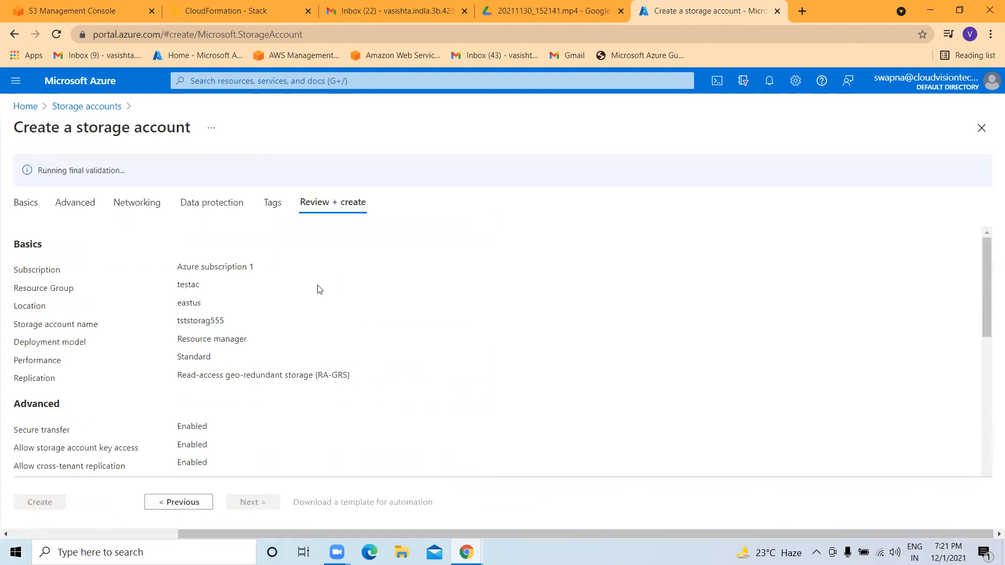
pyautogui.scroll(-7, 280, 314)
pyautogui.scroll(-2, 141, 390)
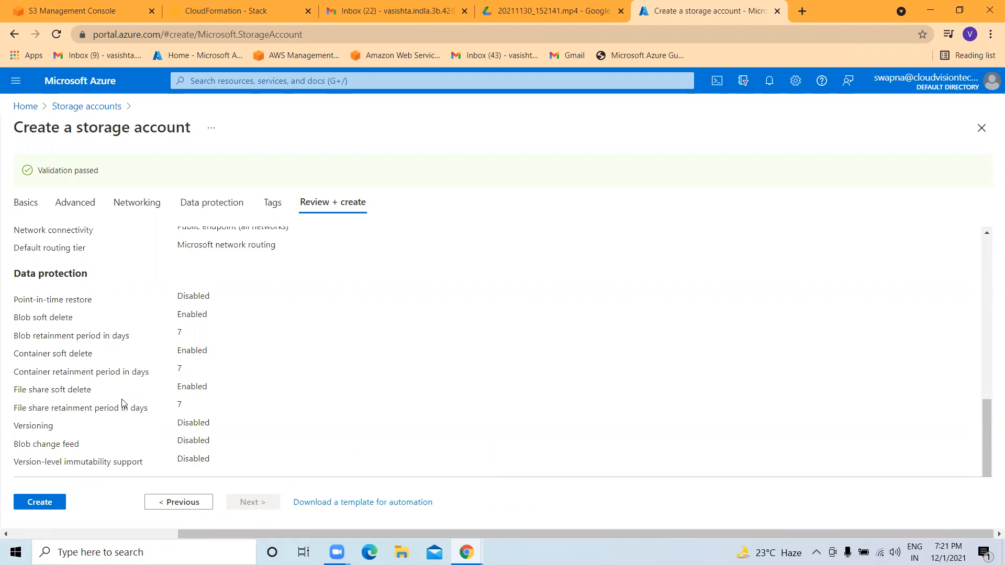
# Launch the tststorag555 deployment, note it is in progress, and return to the S3 bucket list.
pyautogui.click(39, 502)
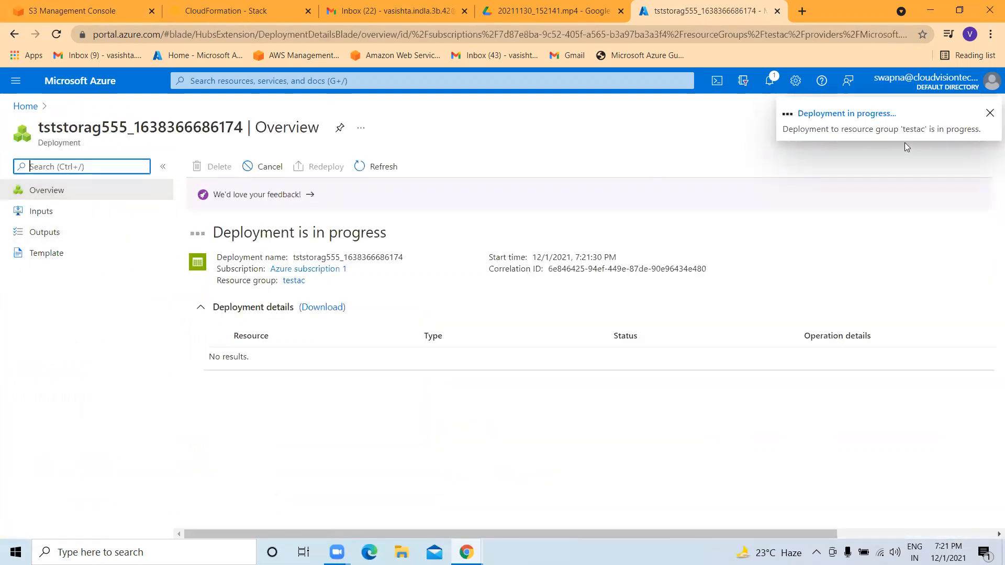
pyautogui.moveTo(214, 234); pyautogui.dragTo(419, 234)
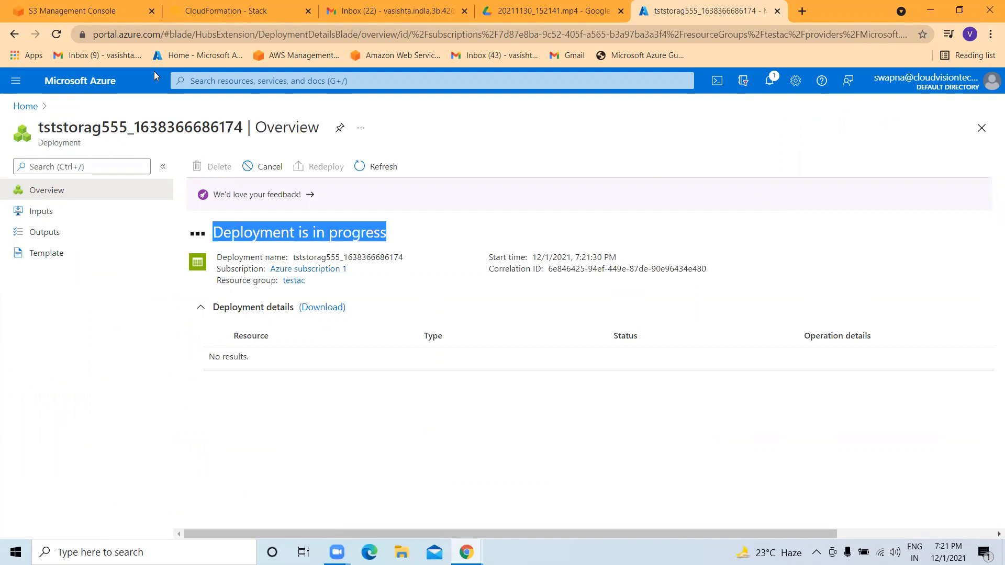
pyautogui.click(97, 15)
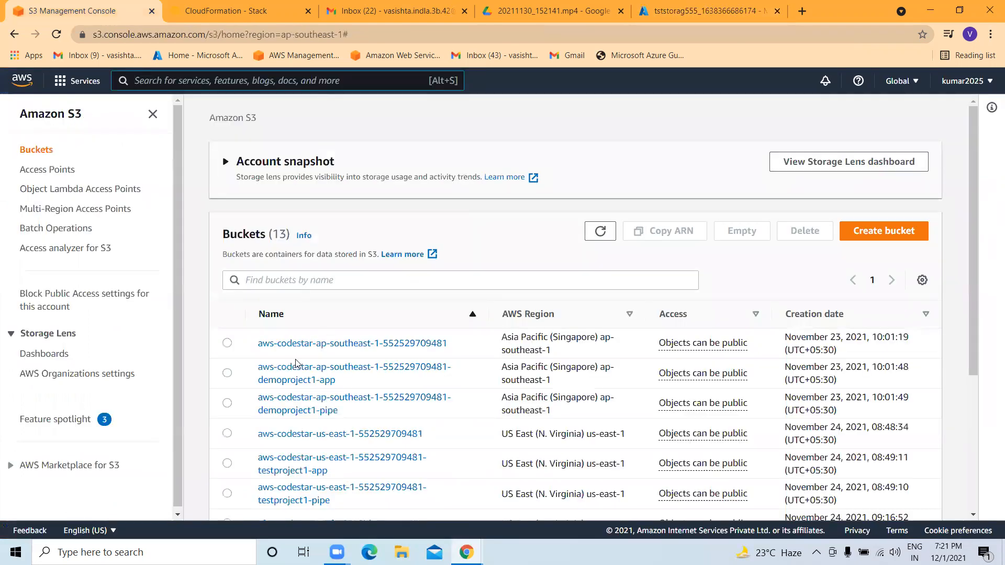
# Start a new bucket, enter a name, keep region ap-southeast-1, and attempt creation.
pyautogui.scroll(-4, 295, 362)
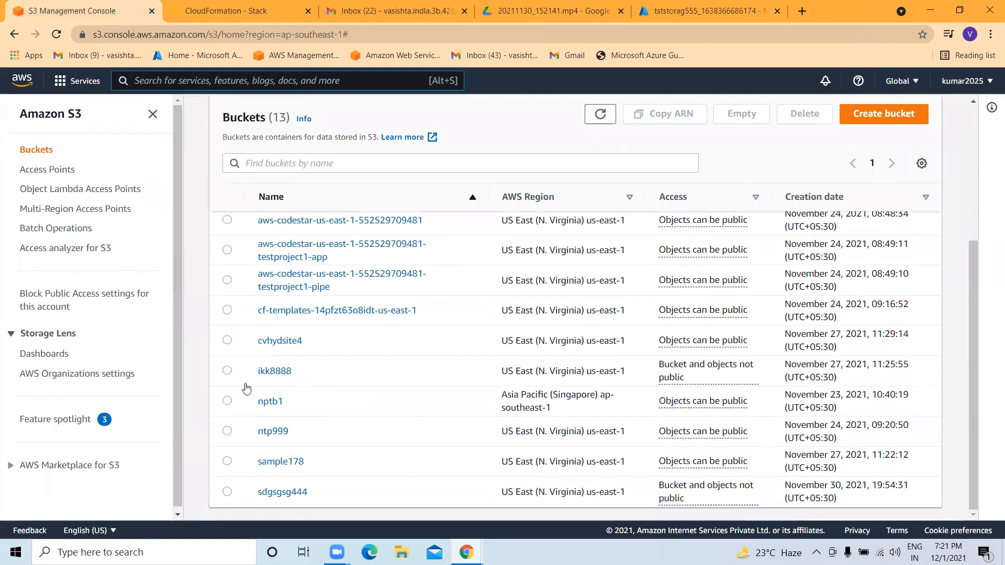
pyautogui.scroll(4, 314, 365)
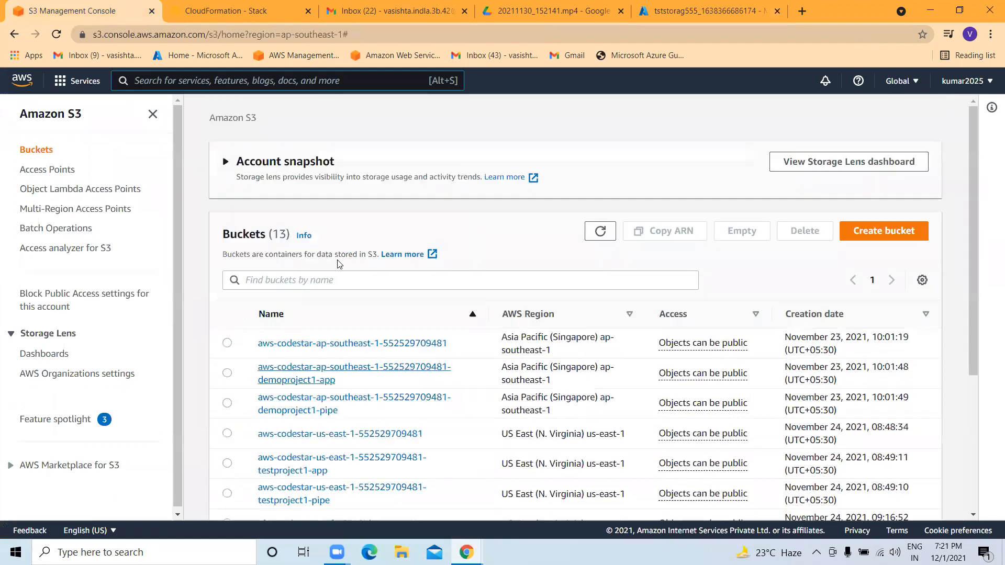
pyautogui.click(878, 236)
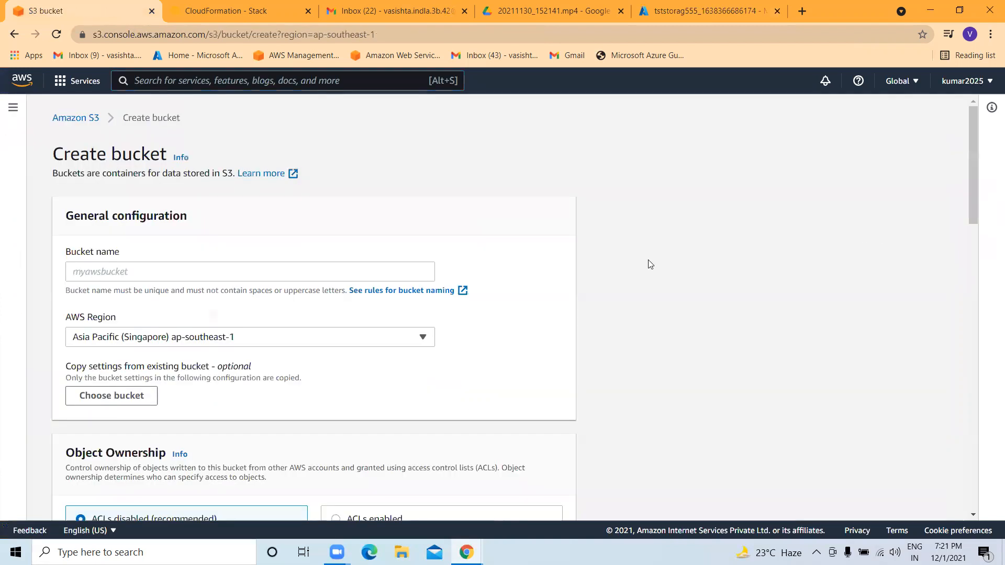
pyautogui.click(133, 270)
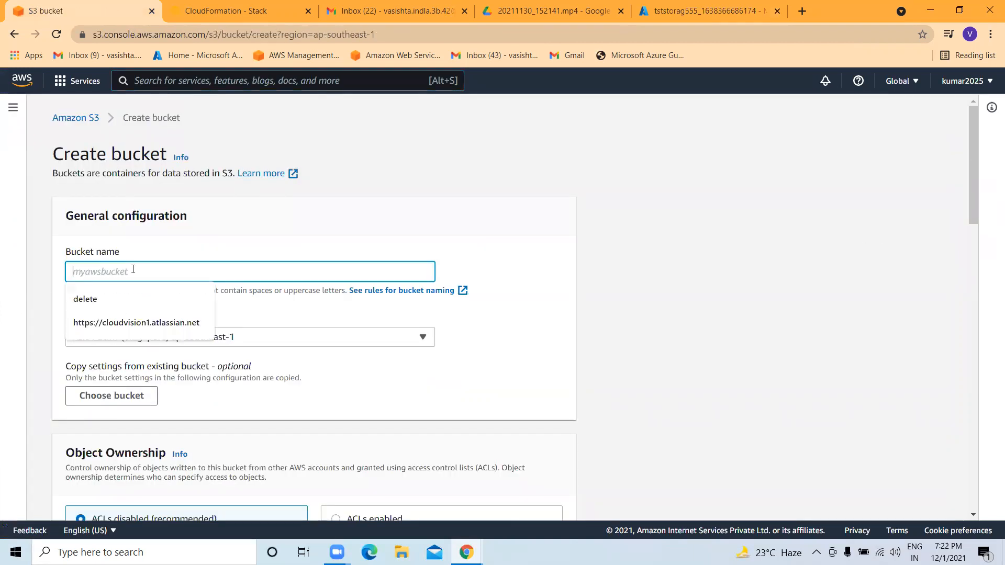
pyautogui.write('testbu')
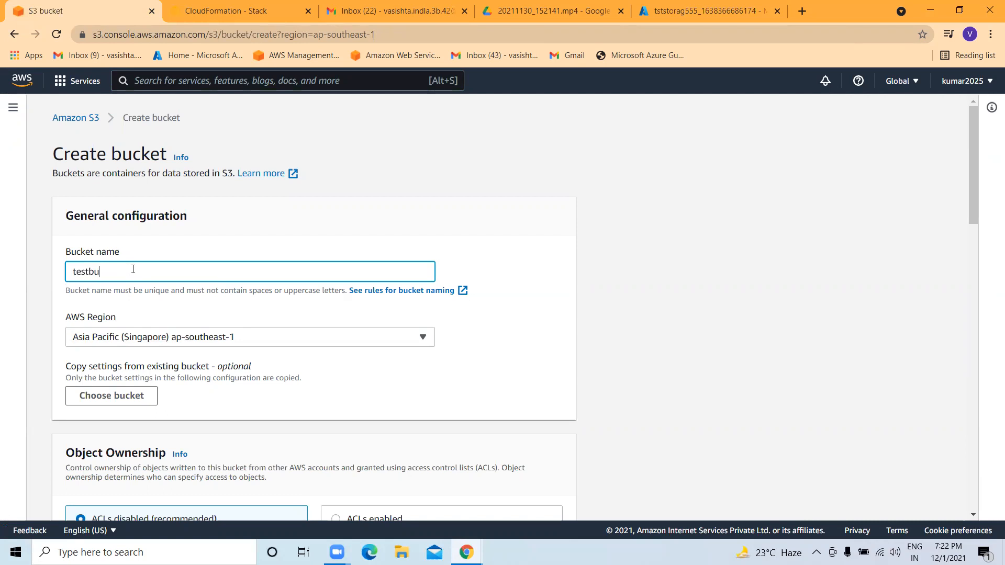
pyautogui.write('cketon')
pyautogui.press('BackSpace')
pyautogui.scroll(-2, 142, 264)
pyautogui.click(231, 207)
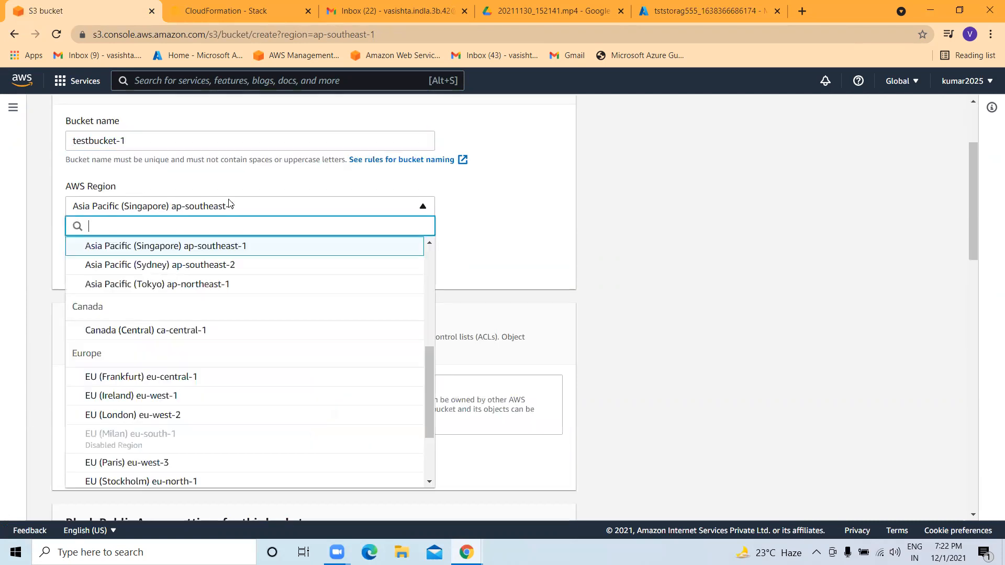
pyautogui.click(462, 211)
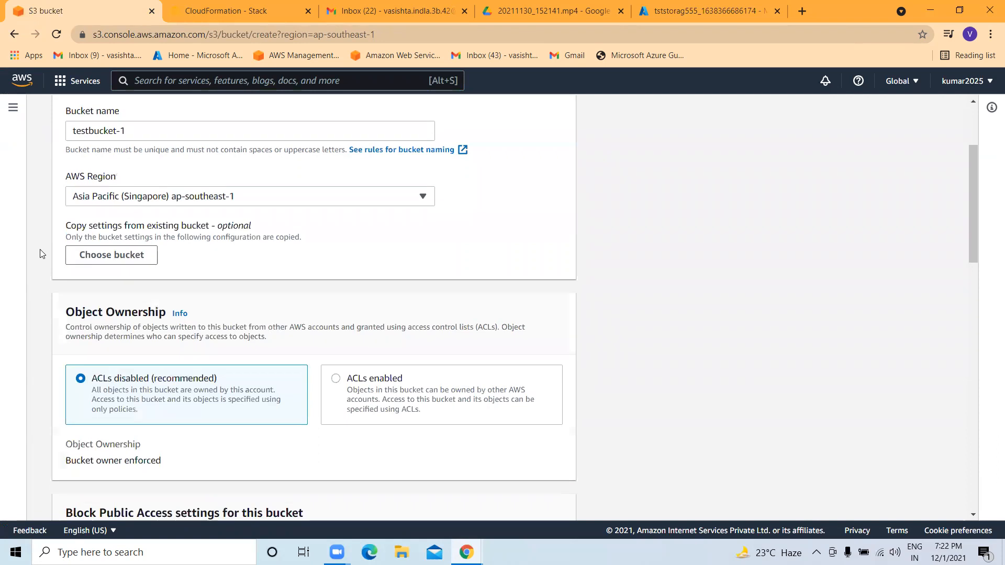
pyautogui.scroll(-3, 135, 260)
pyautogui.scroll(-12, 135, 261)
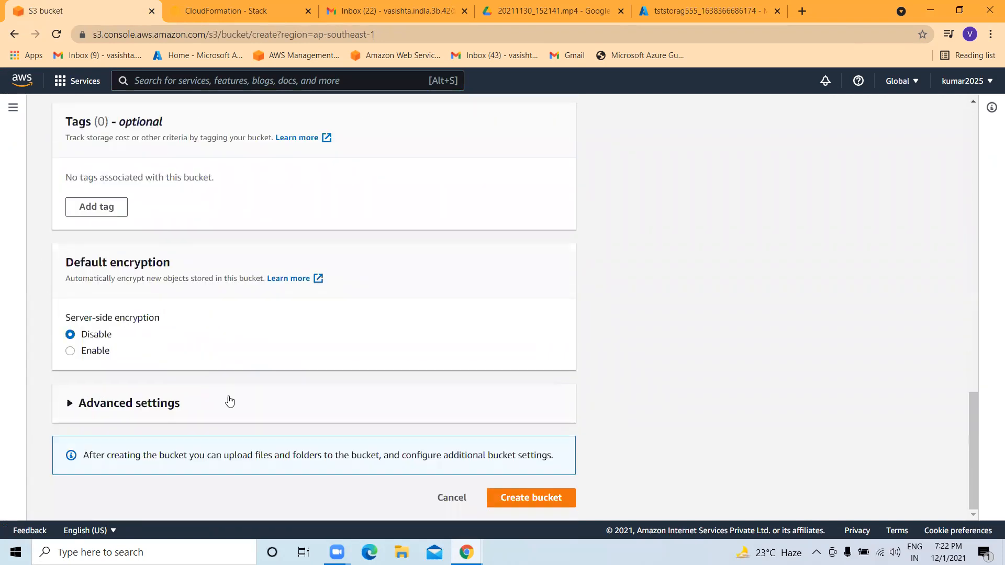
pyautogui.click(537, 502)
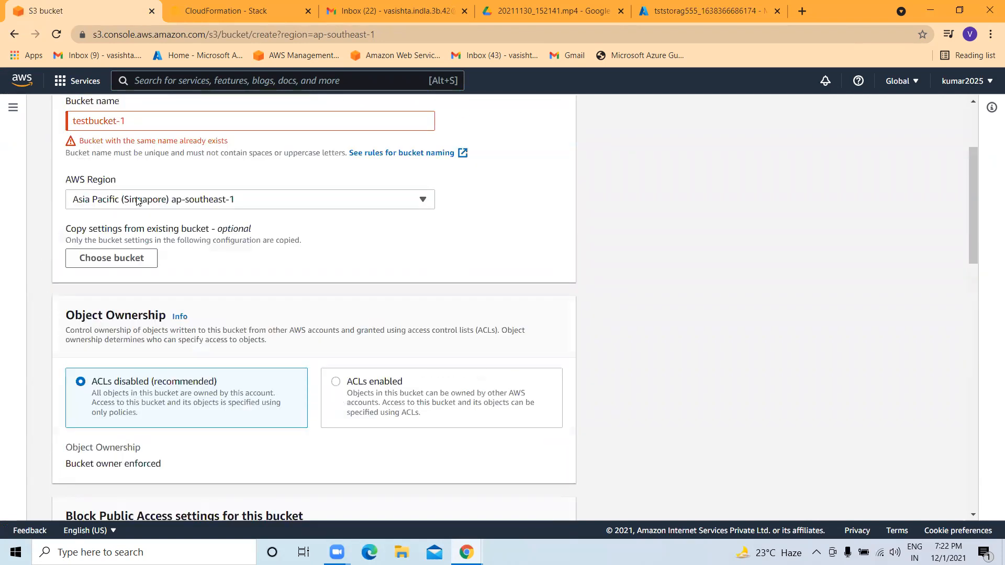
# Correct the name to testbucket-1996, create the bucket, and dismiss the success banner.
pyautogui.click(132, 120)
pyautogui.press('BackSpace')
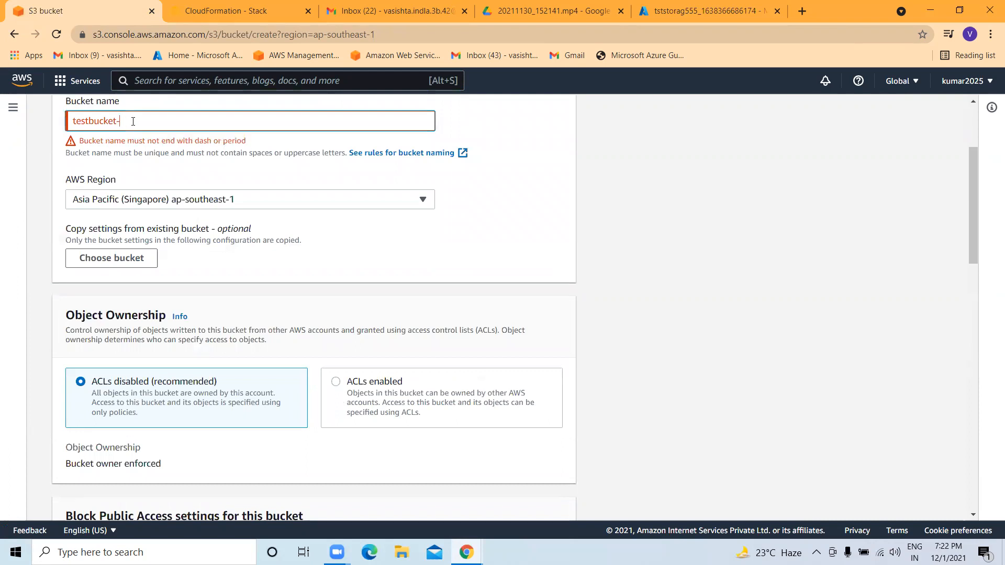
pyautogui.scroll(3, 133, 121)
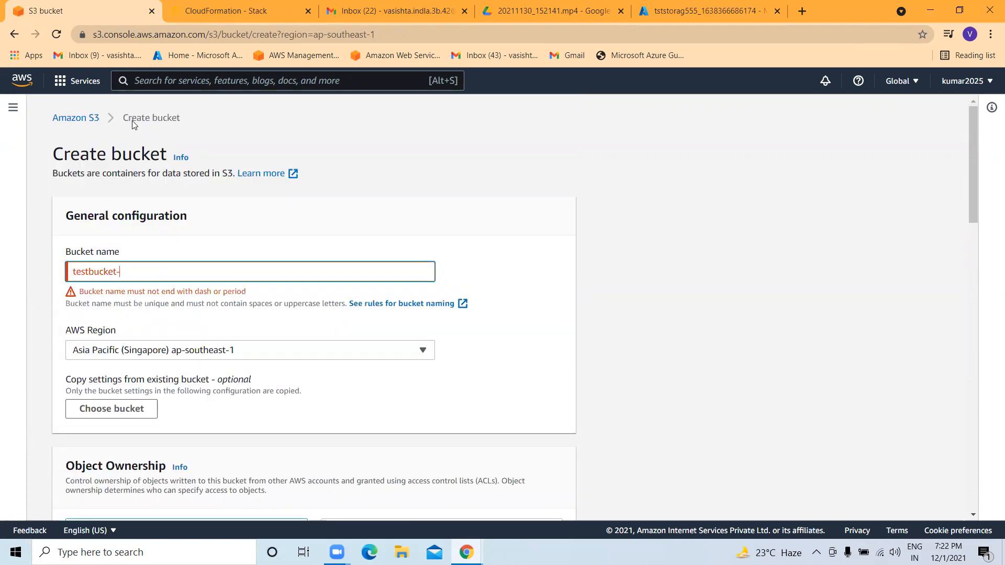
pyautogui.write('1996')
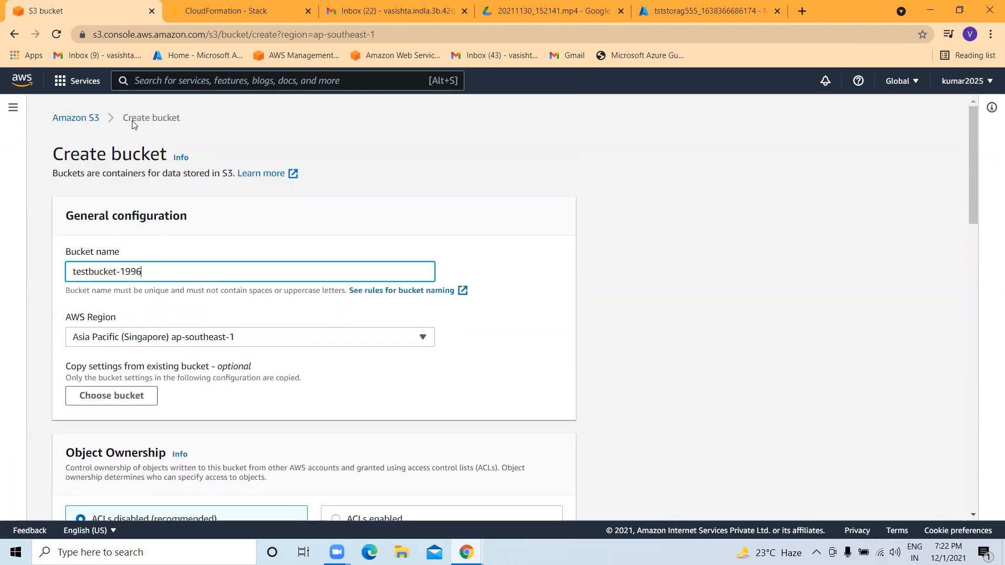
pyautogui.scroll(-10, 166, 359)
pyautogui.scroll(-10, 167, 359)
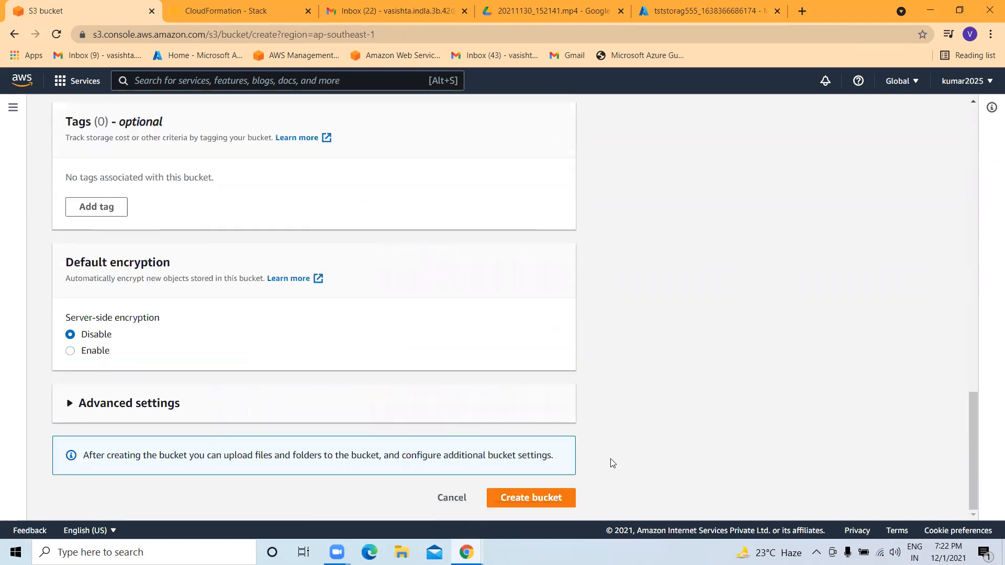
pyautogui.click(530, 497)
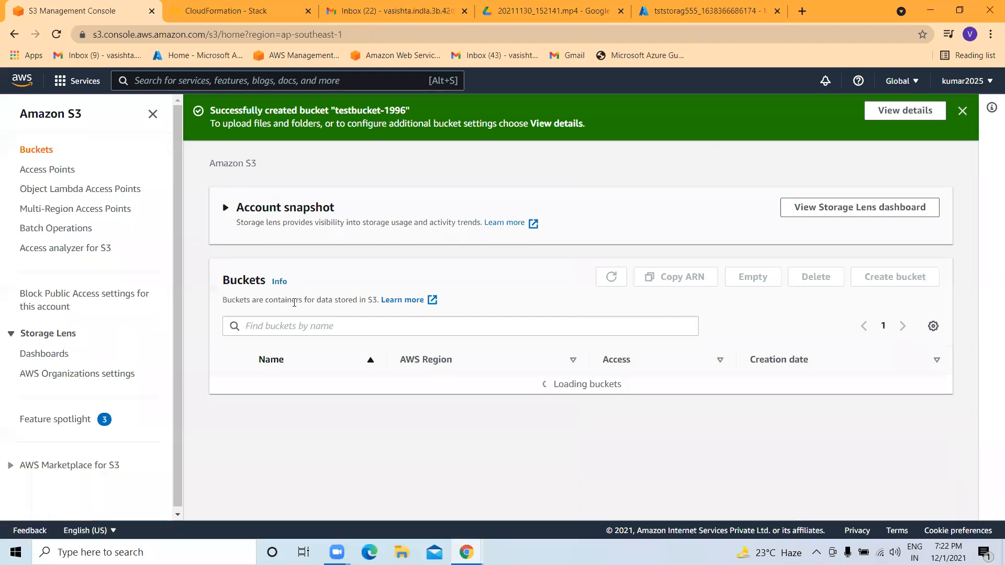
pyautogui.scroll(-5, 461, 369)
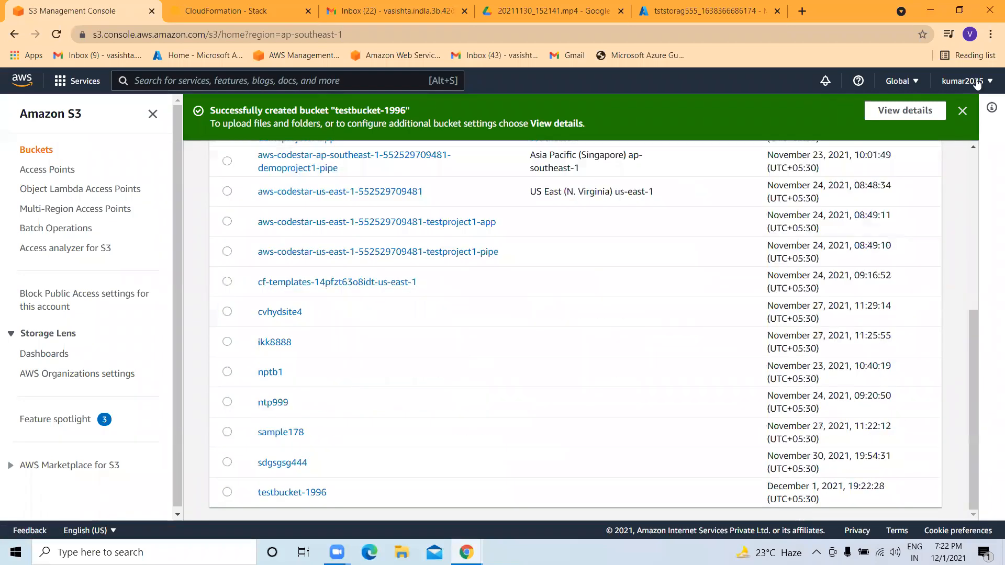
pyautogui.click(961, 113)
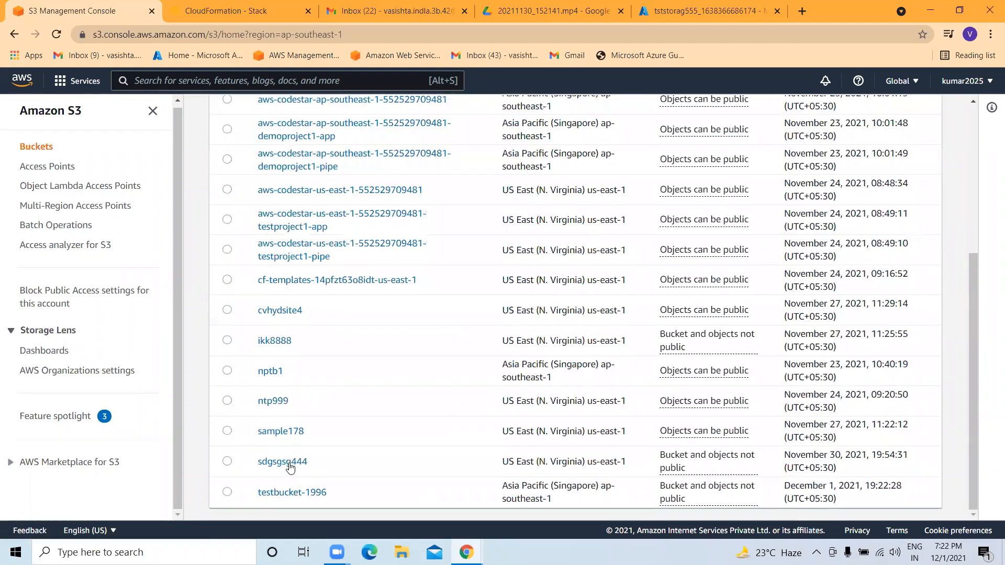
pyautogui.click(314, 499)
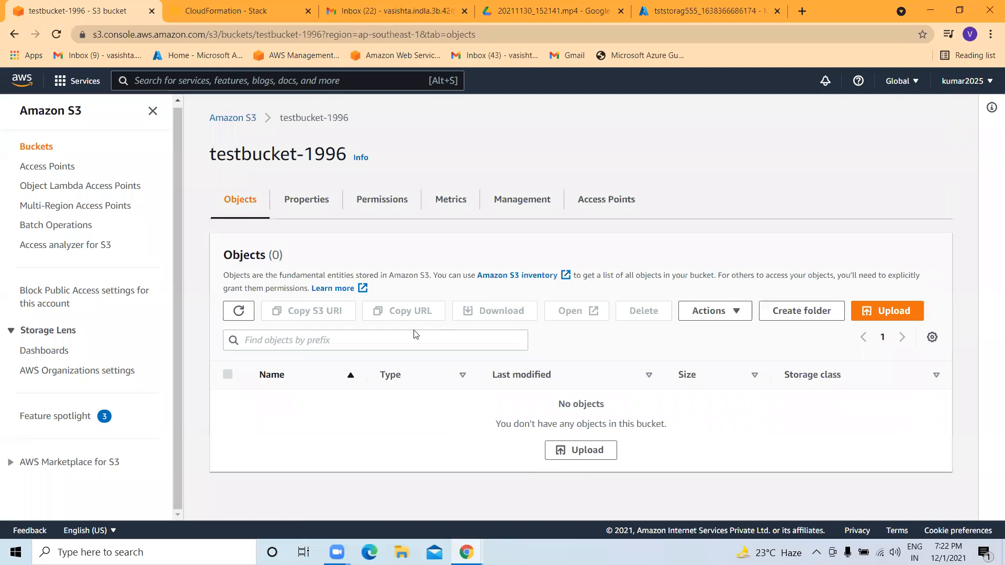
# Add k8s.docx, k8s installation in mac os.docx and cli-commands.md from Downloads to the upload.
pyautogui.click(890, 311)
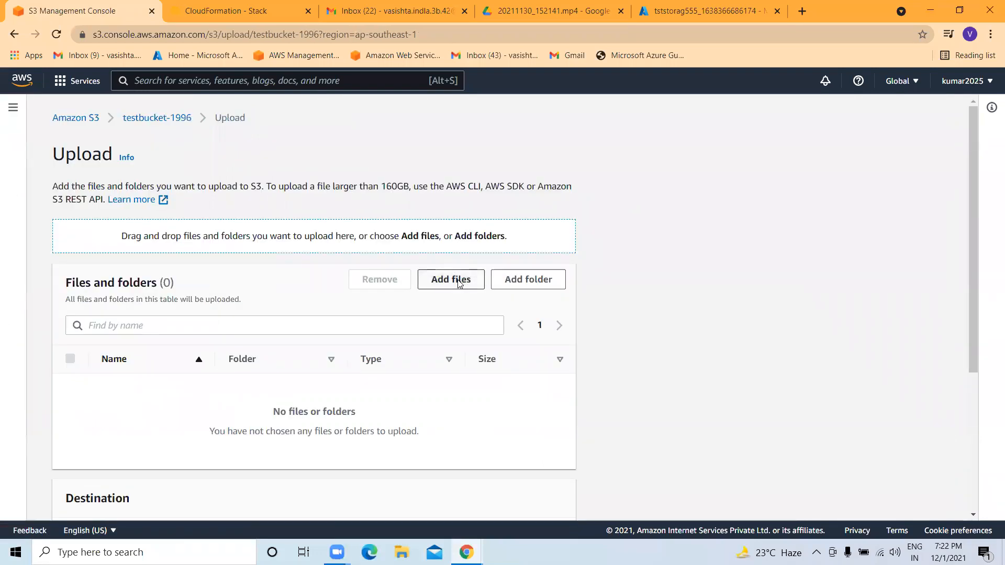
pyautogui.click(458, 282)
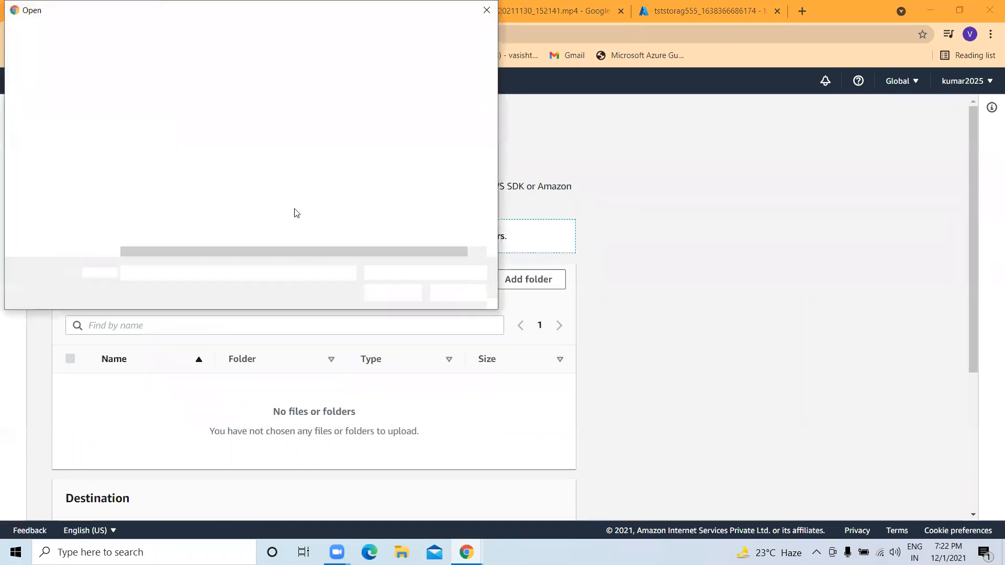
pyautogui.scroll(-4, 52, 141)
pyautogui.click(61, 143)
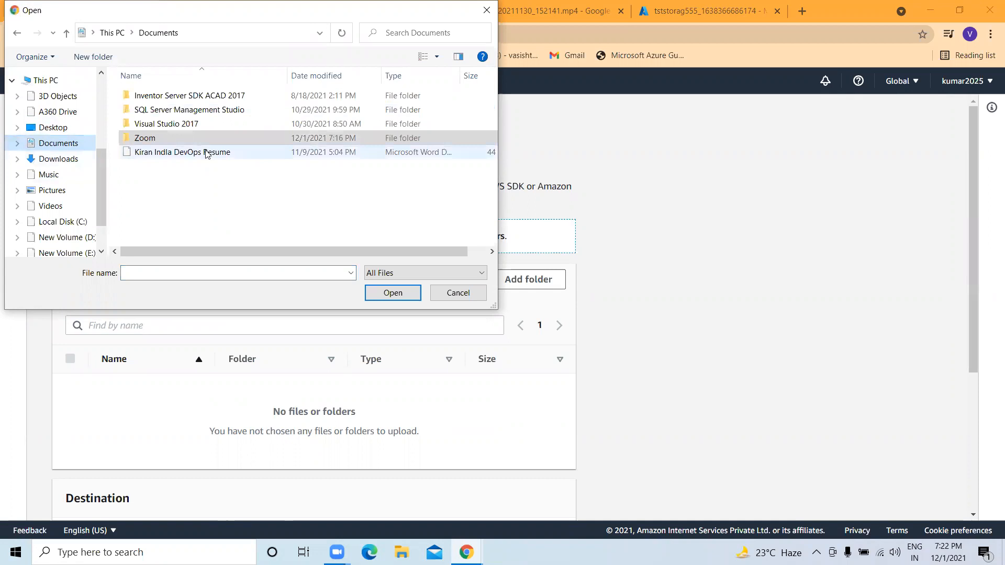
pyautogui.click(180, 109)
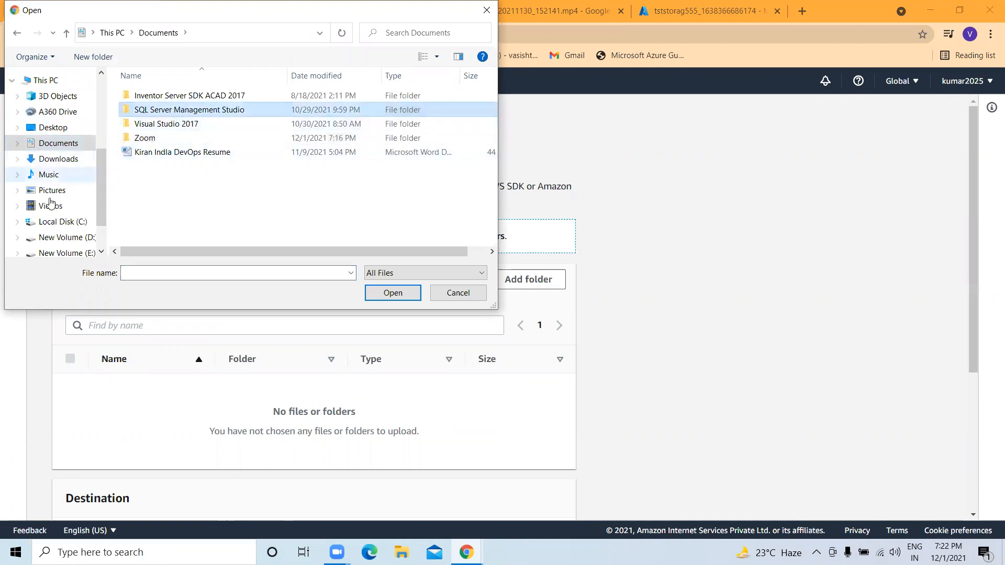
pyautogui.click(51, 160)
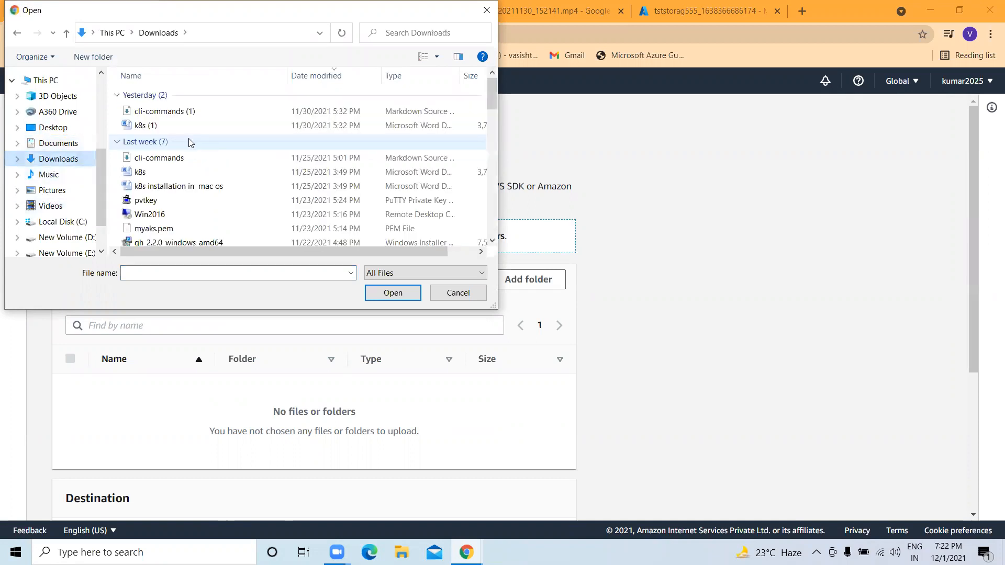
pyautogui.scroll(-1, 189, 143)
pyautogui.click(159, 137)
pyautogui.click(161, 150)
pyautogui.keyDown('ctrl'); pyautogui.click(160, 136); pyautogui.keyUp('ctrl')
pyautogui.keyDown('ctrl'); pyautogui.click(162, 121); pyautogui.keyUp('ctrl')
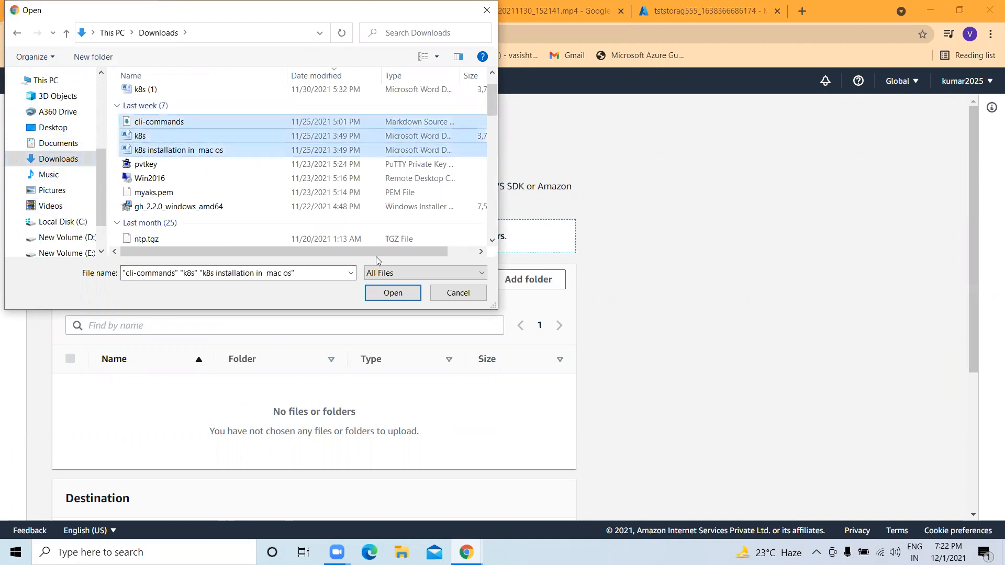
pyautogui.click(392, 293)
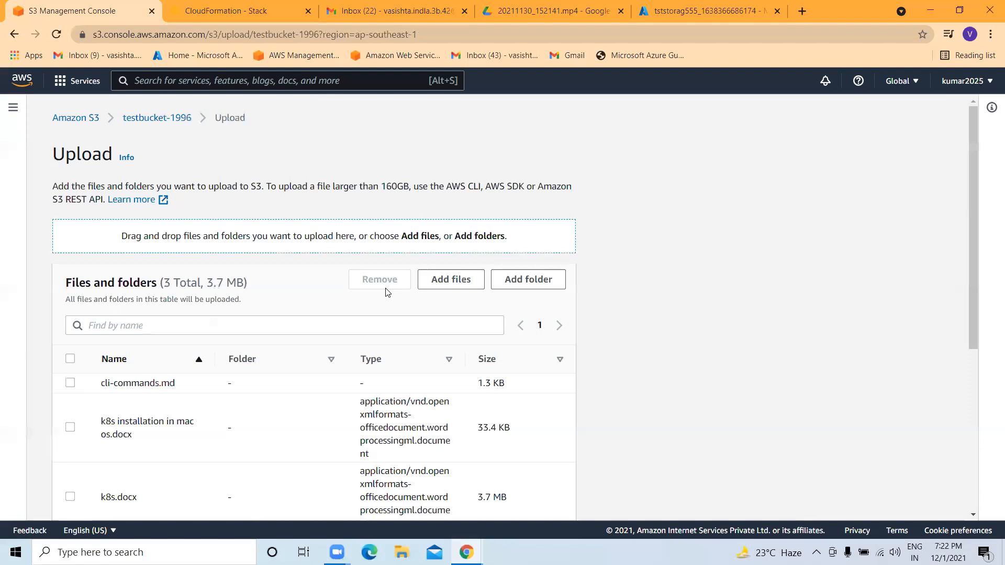
pyautogui.scroll(-5, 386, 293)
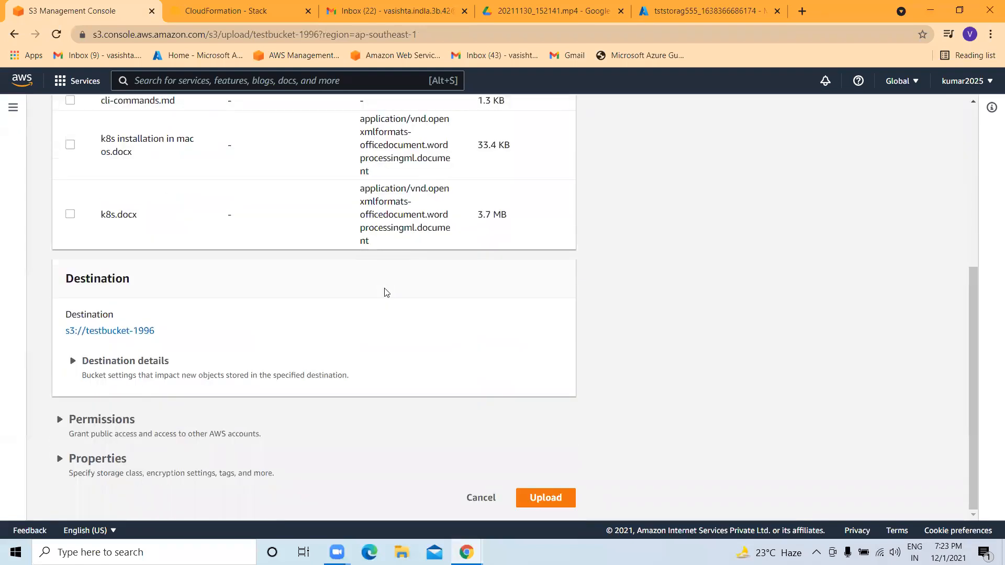
pyautogui.scroll(5, 386, 292)
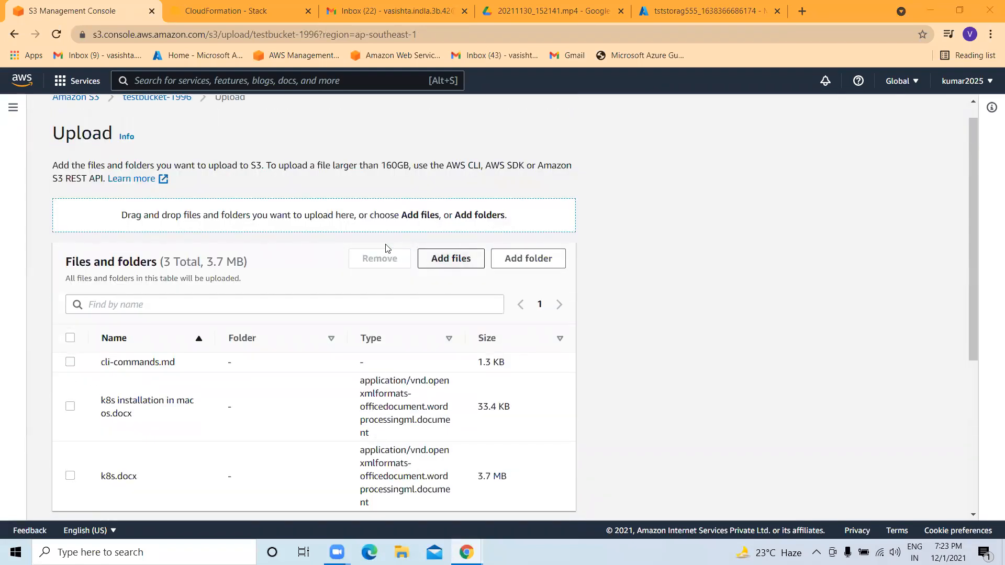
# Add RG5.txt from the Desktop and upload all four files.
pyautogui.click(450, 258)
pyautogui.click(47, 127)
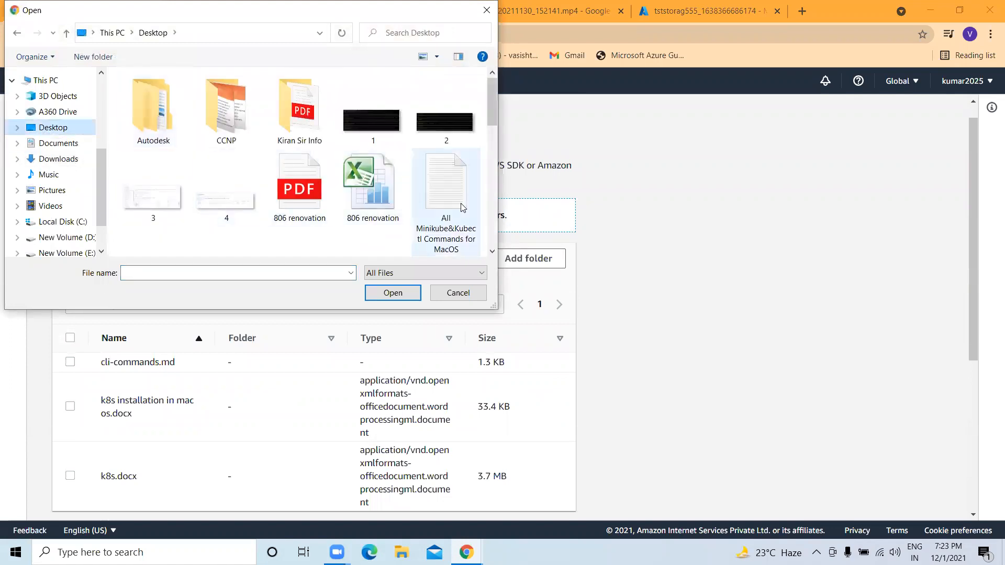
pyautogui.scroll(-3, 445, 176)
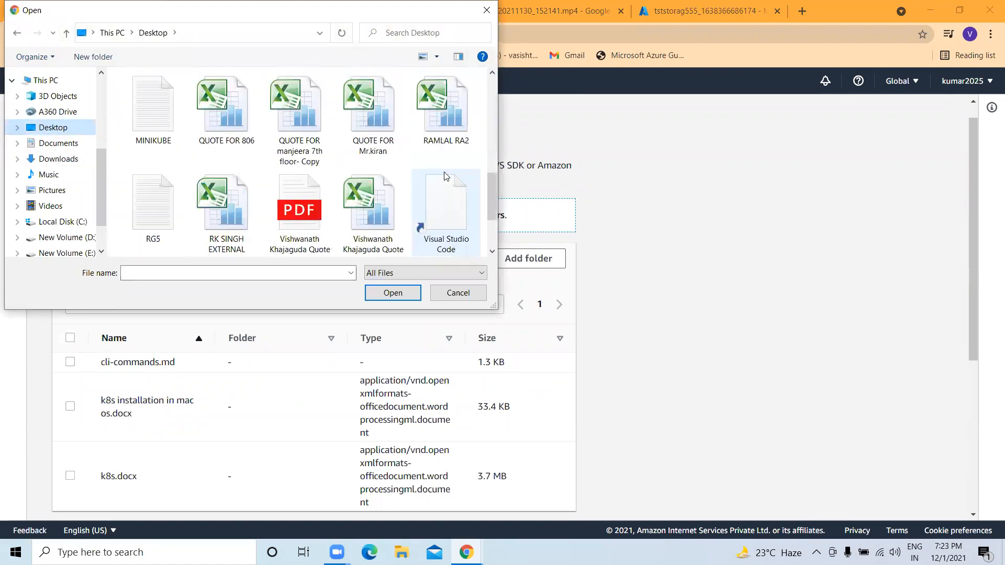
pyautogui.scroll(-1, 366, 173)
pyautogui.scroll(2, 157, 154)
pyautogui.scroll(-2, 169, 157)
pyautogui.click(168, 157)
pyautogui.click(399, 293)
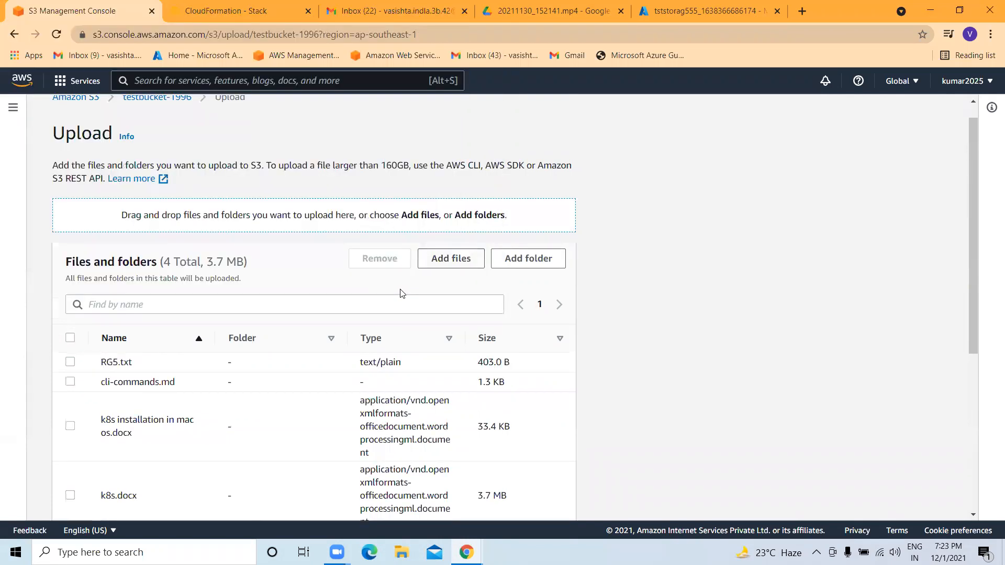
pyautogui.scroll(-5, 267, 352)
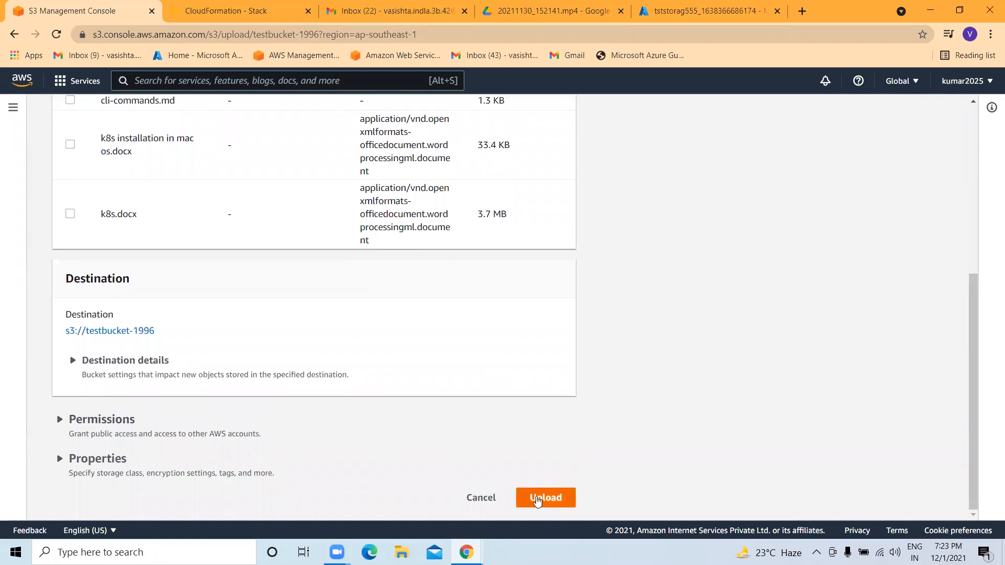
pyautogui.click(537, 500)
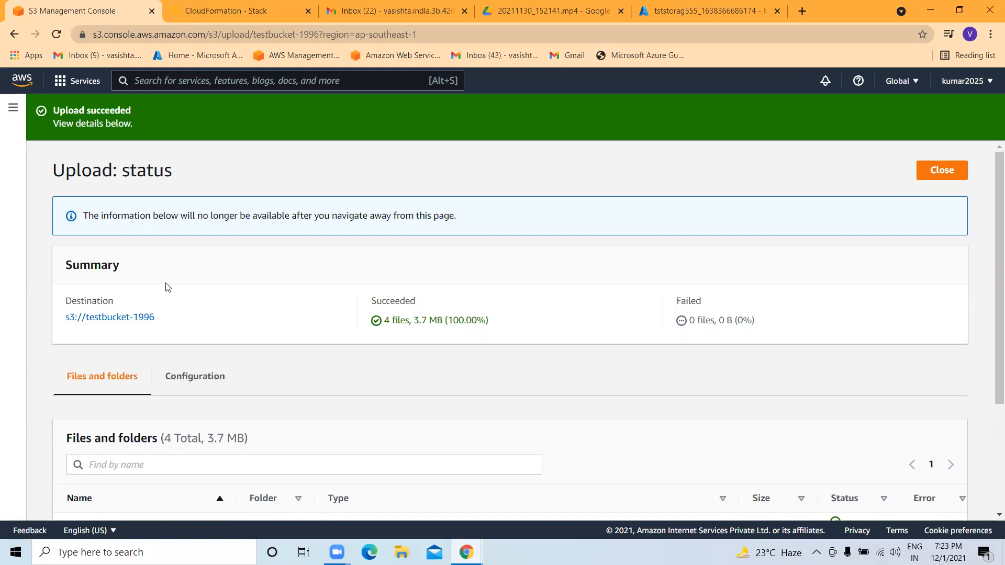
# Go from the upload confirmation back to testbucket-1996's object list, now showing RG5.txt and three other files.
pyautogui.click(111, 318)
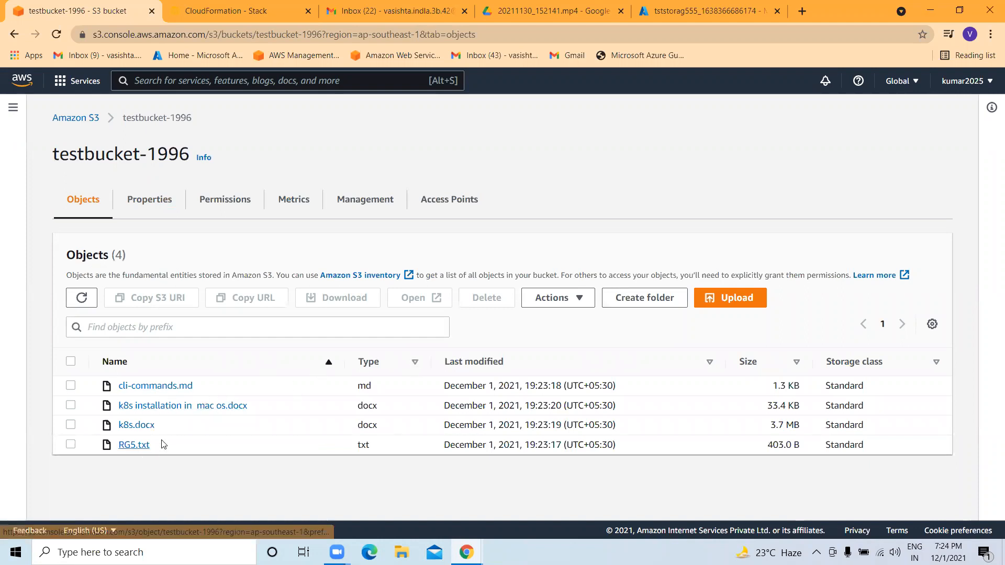
# Copy the Object URL from RG5.txt's details page.
pyautogui.click(129, 445)
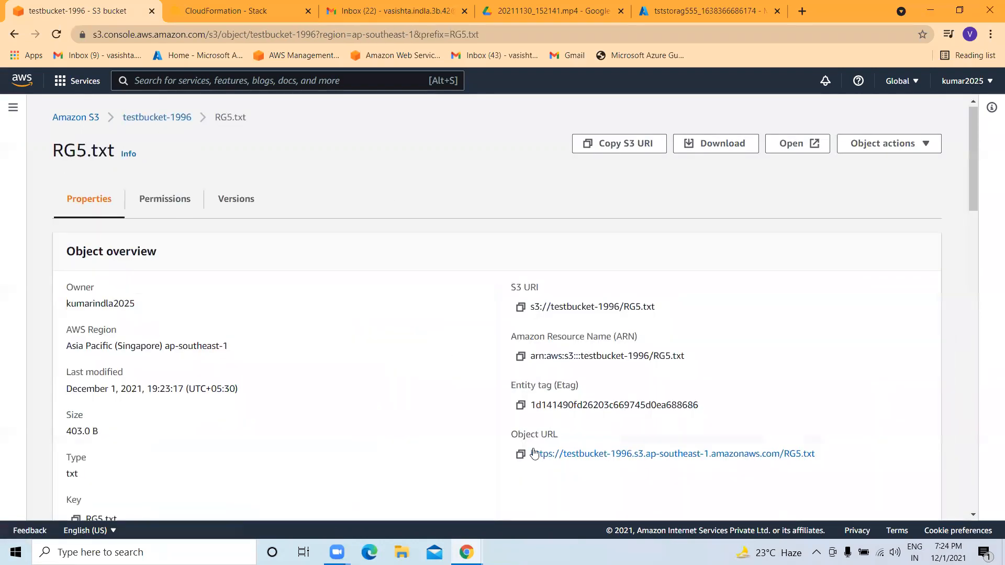
pyautogui.scroll(-1, 534, 453)
pyautogui.click(520, 389)
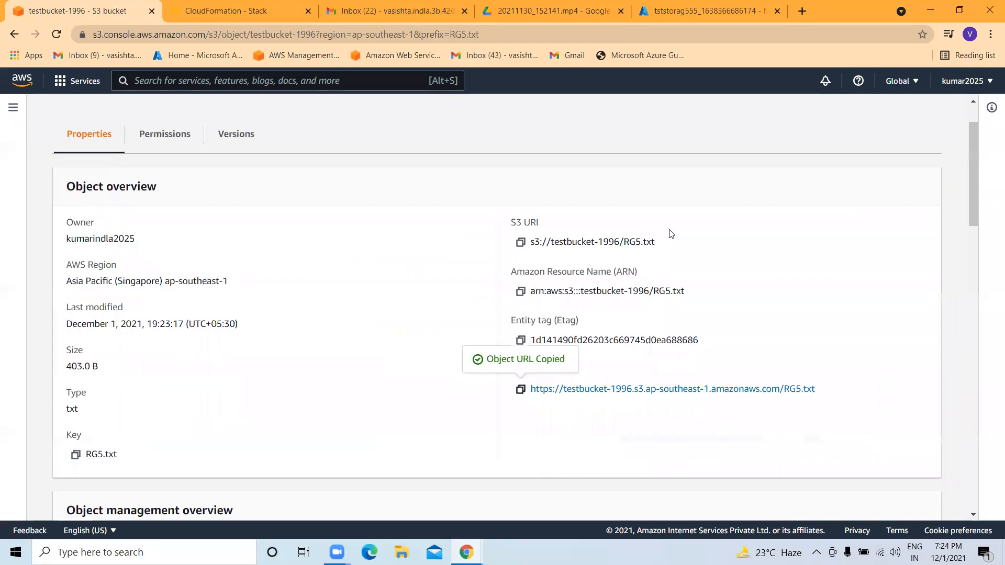
# Load RG5.txt's URL in a new browser tab and select the AccessDenied error text.
pyautogui.click(802, 11)
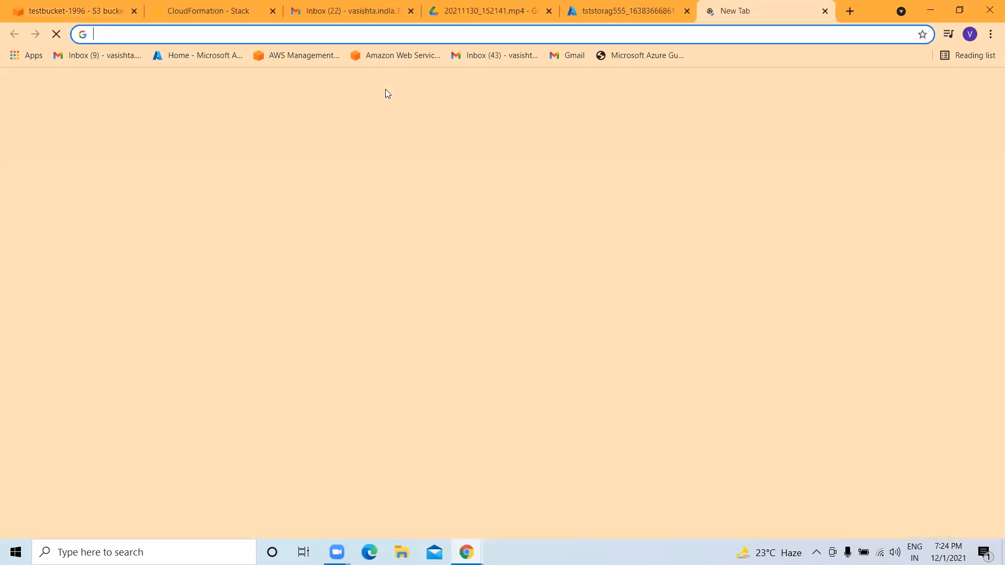
pyautogui.hotkey('ctrl', 'v')
pyautogui.press('Return')
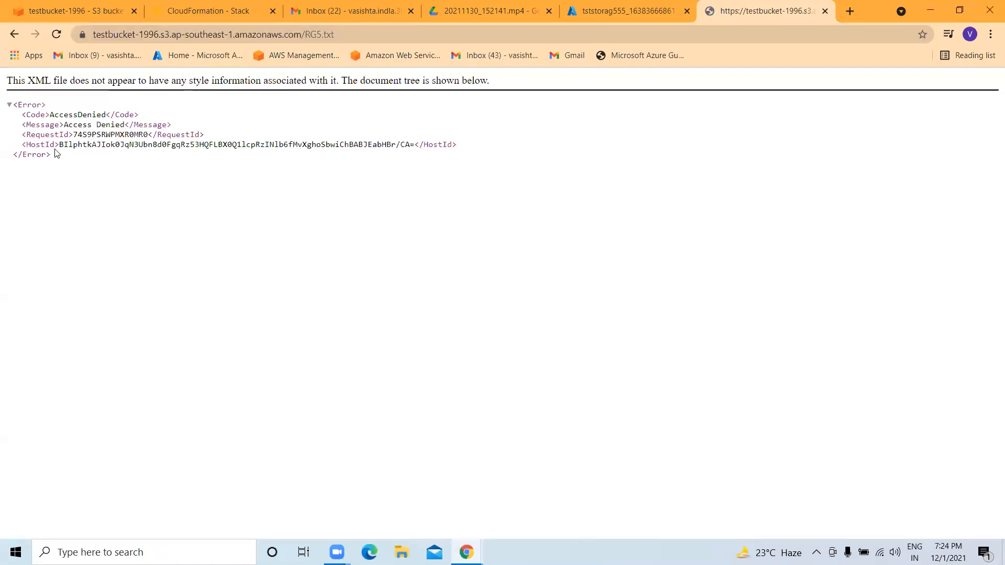
pyautogui.moveTo(54, 153); pyautogui.dragTo(45, 142)
pyautogui.hotkey('ctrl', 'a')
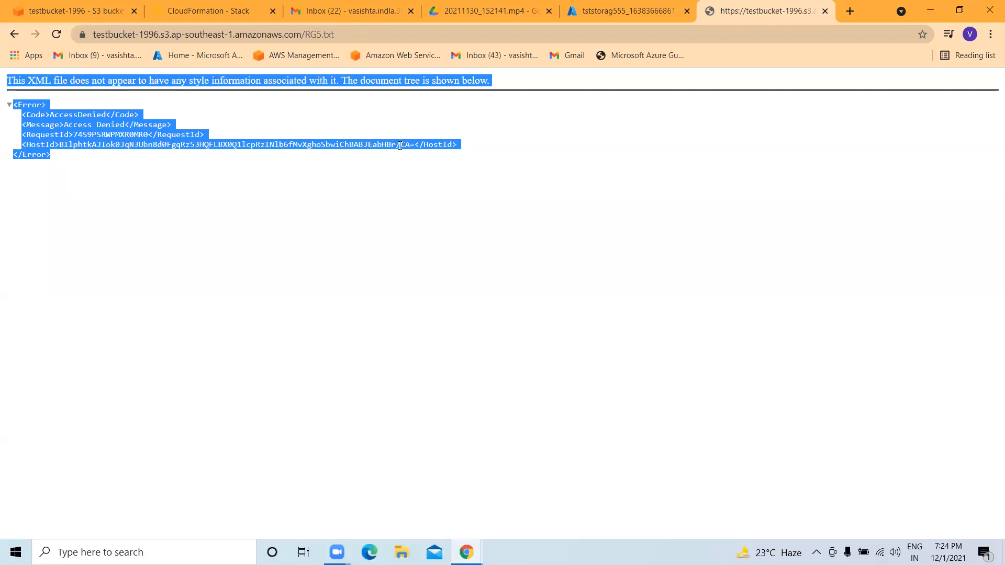
# Return to testbucket-1996's object list in the first tab and search AWS services for S3.
pyautogui.click(67, 9)
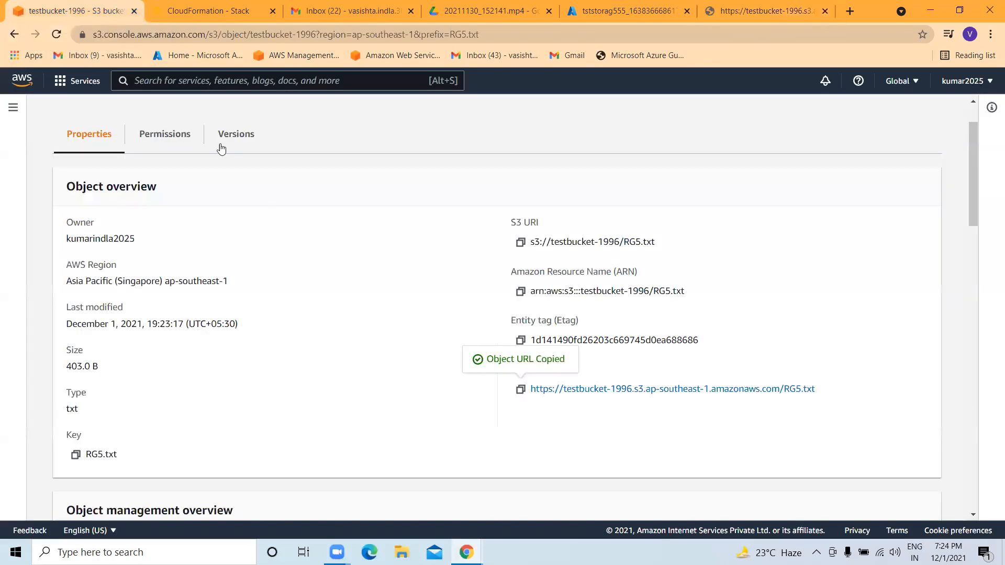
pyautogui.scroll(2, 411, 308)
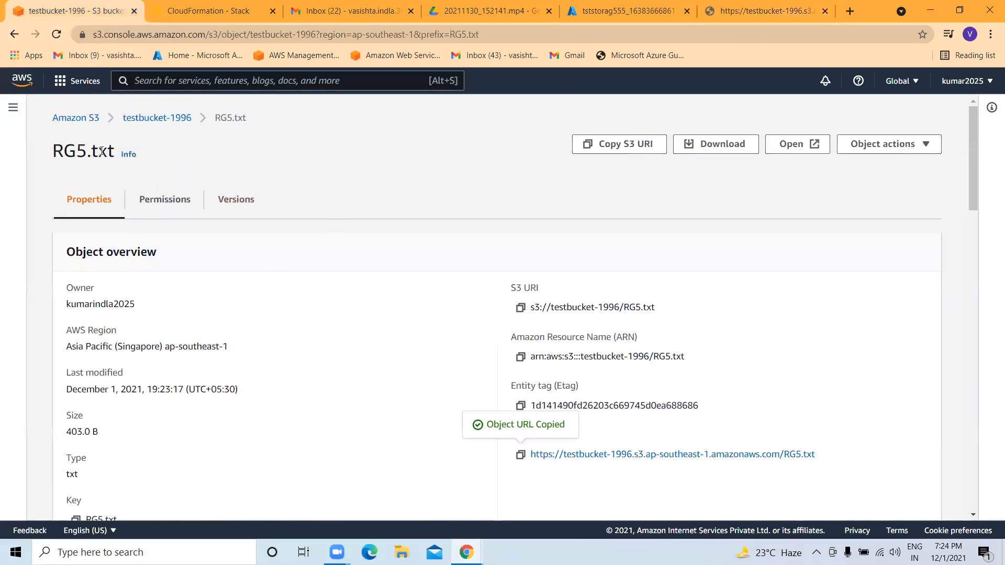
pyautogui.click(157, 118)
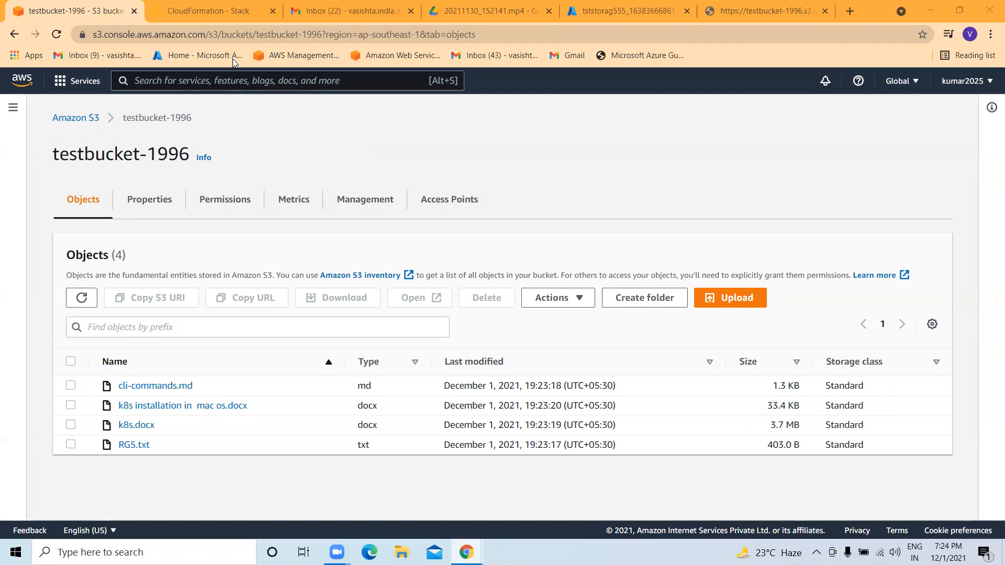
pyautogui.click(232, 82)
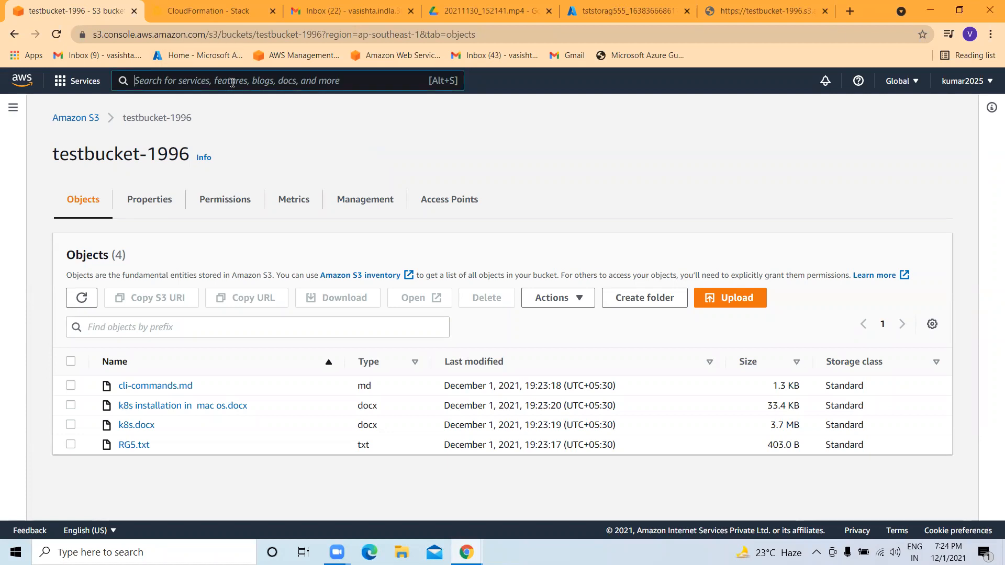
pyautogui.write('S3')
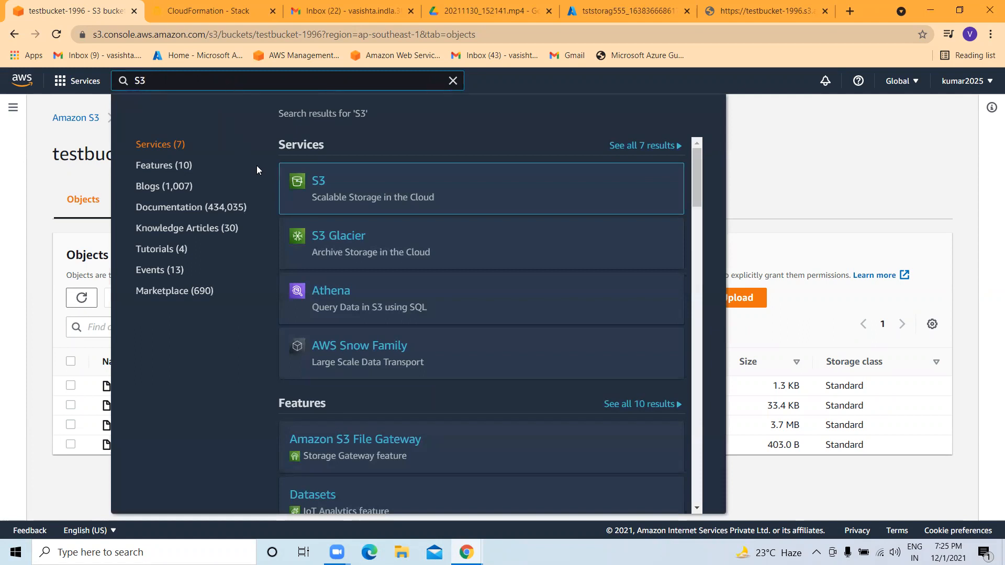
# Open the S3 console and start a new bucket.
pyautogui.click(322, 183)
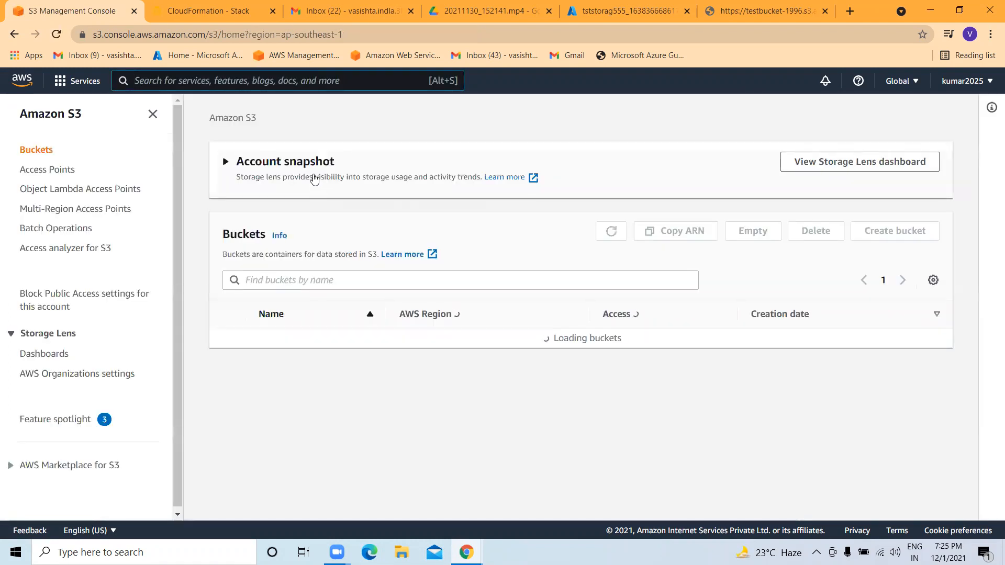
pyautogui.scroll(-5, 403, 285)
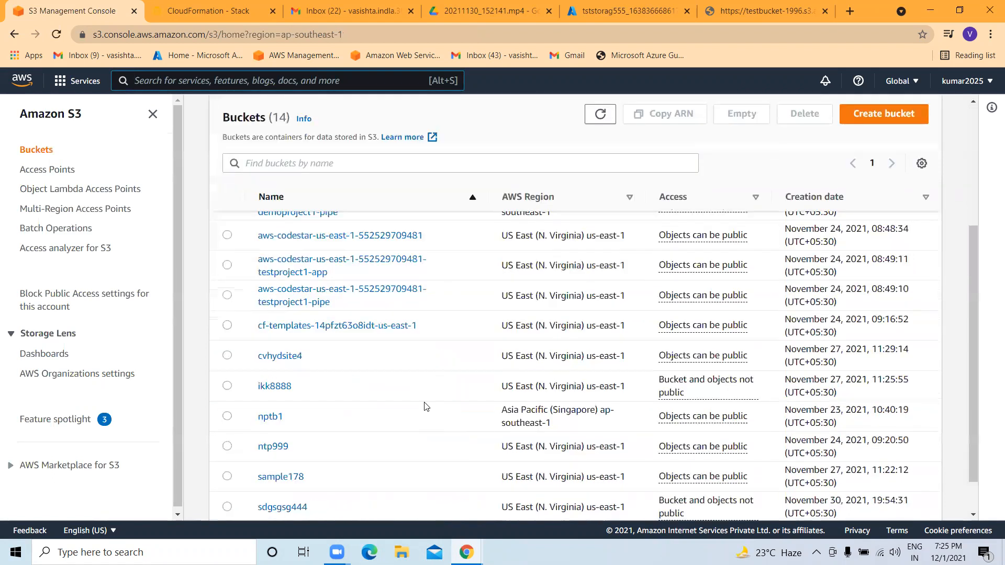
pyautogui.scroll(5, 320, 296)
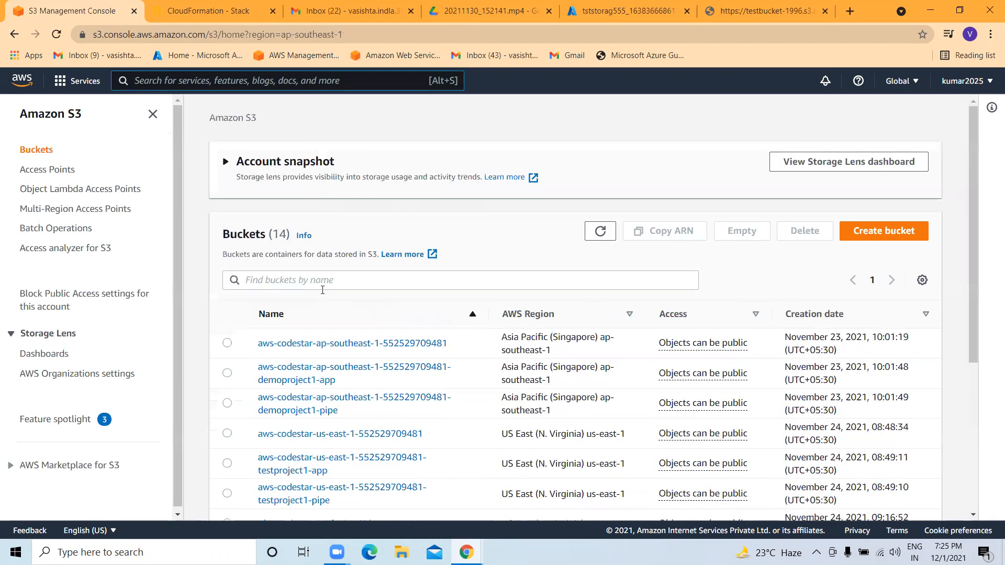
pyautogui.click(863, 233)
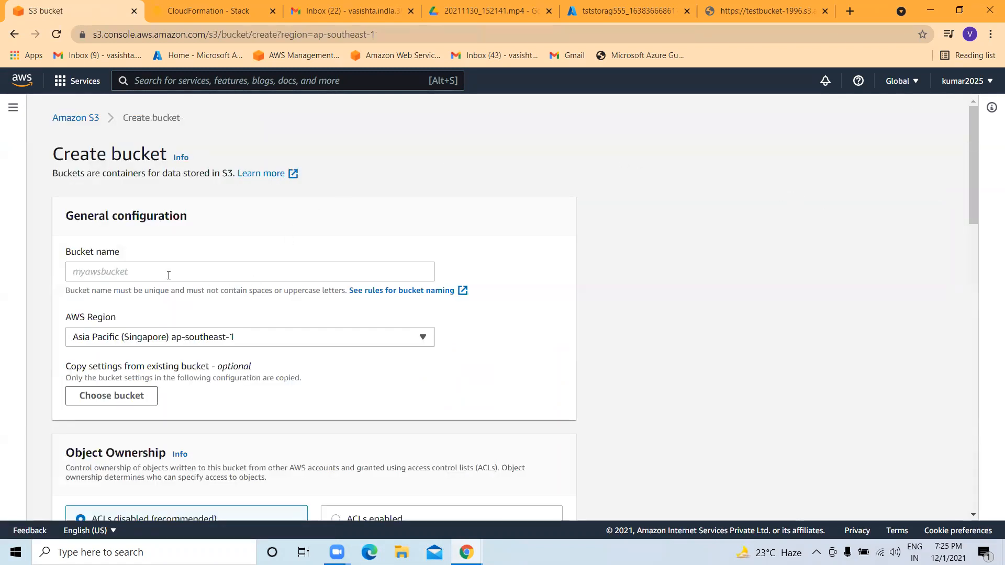
# Name the bucket verizon-one and create it with default settings in Asia Pacific (Singapore).
pyautogui.click(169, 274)
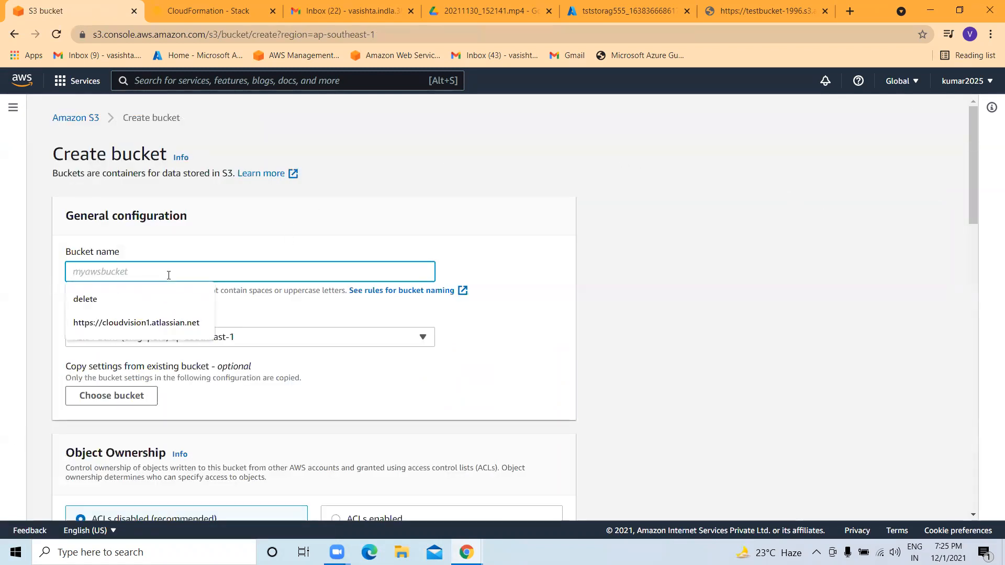
pyautogui.write('tes')
pyautogui.press('BackSpace')
pyautogui.press('BackSpace')
pyautogui.press('BackSpace')
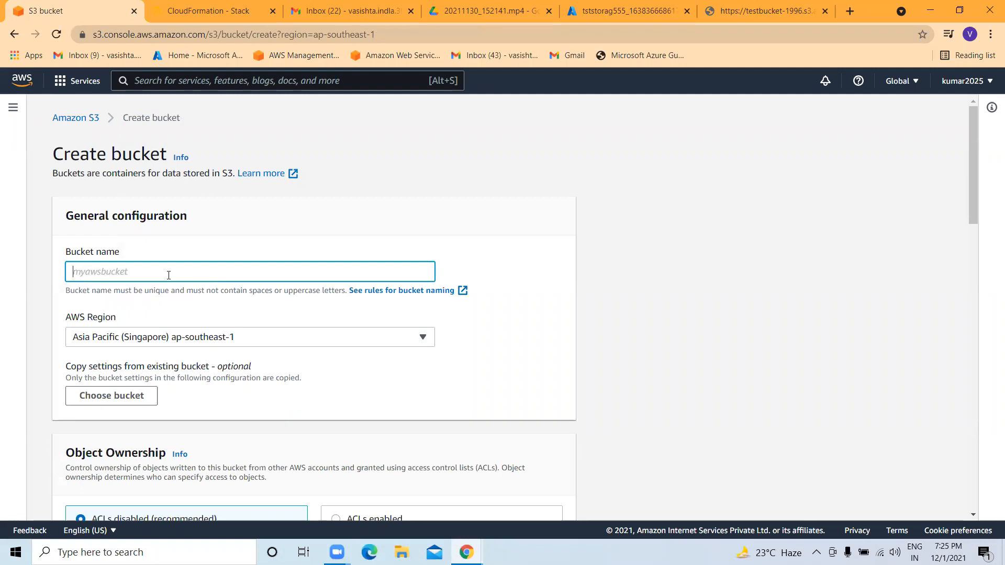
pyautogui.write('verizon-onebi')
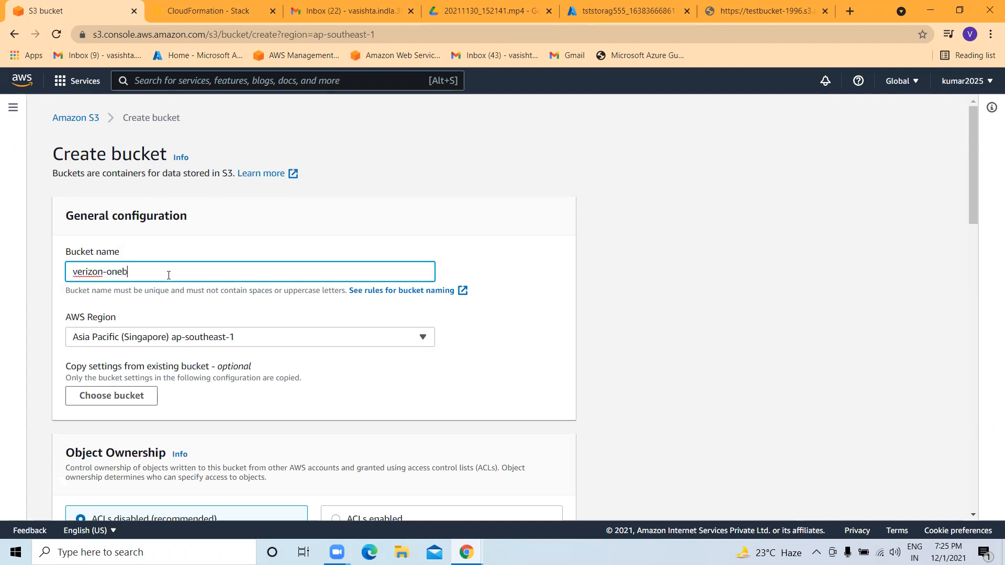
pyautogui.press('BackSpace')
pyautogui.press('BackSpace')
pyautogui.click(180, 302)
pyautogui.scroll(-6, 130, 352)
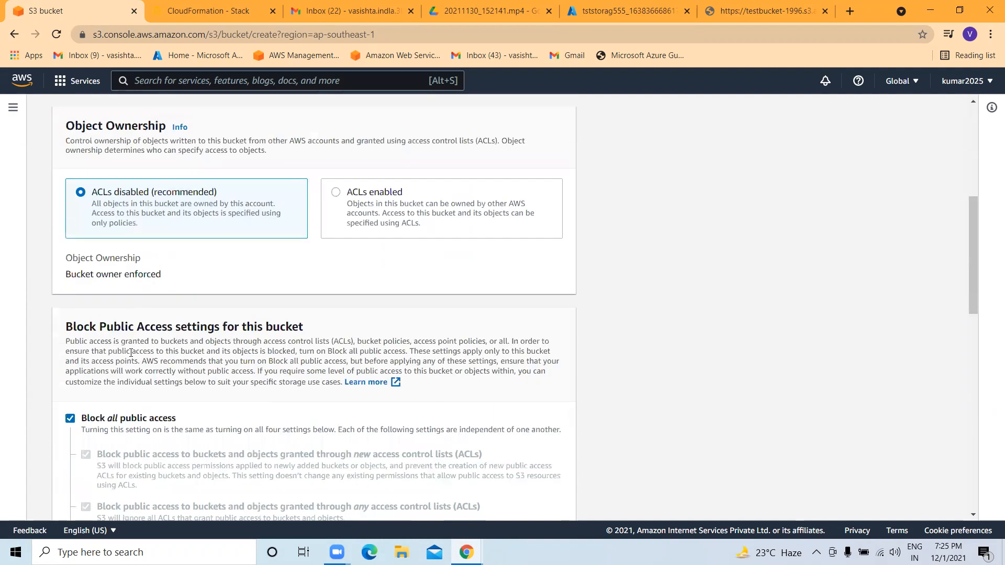
pyautogui.scroll(-12, 131, 352)
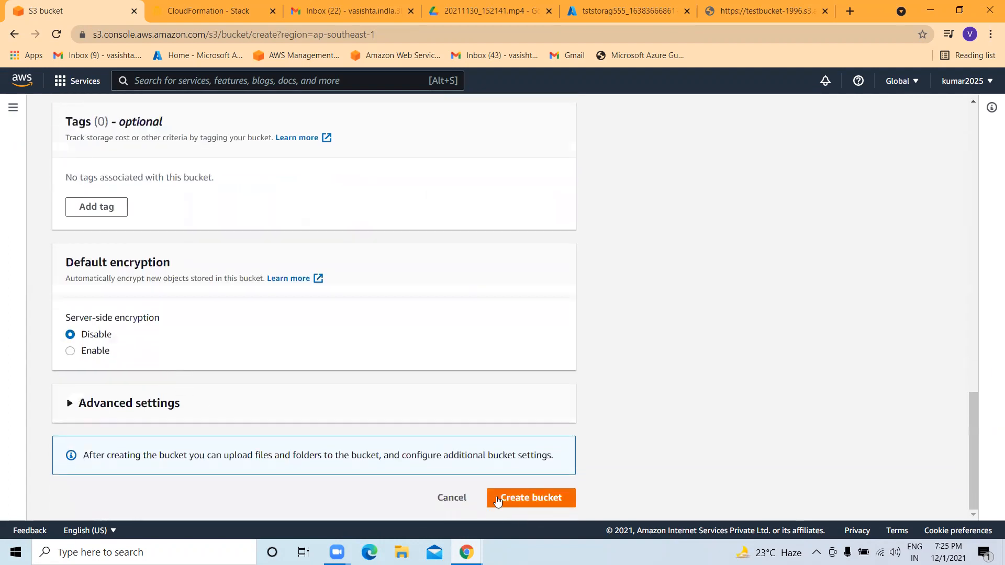
pyautogui.click(497, 501)
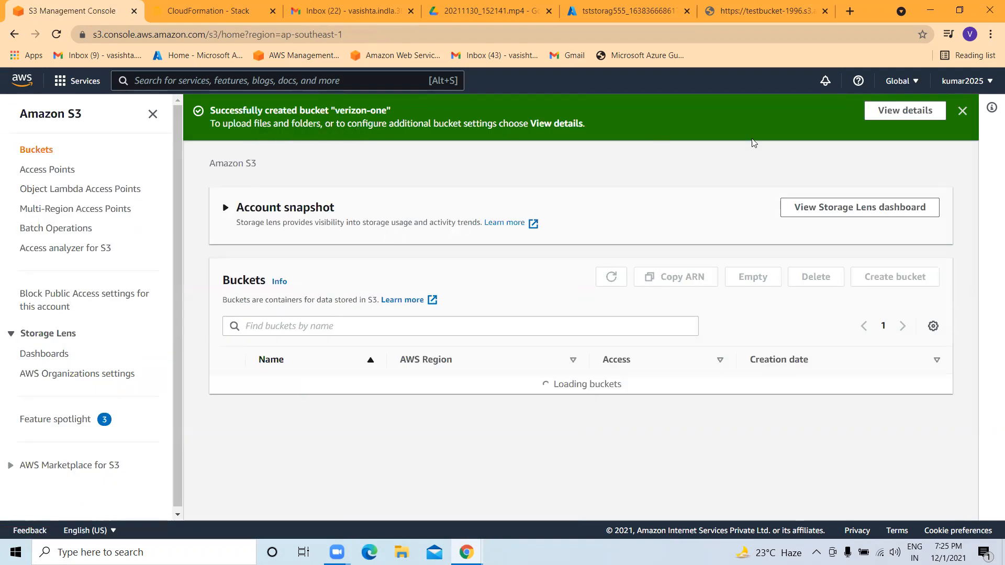
# Open verizon-one, look over its Properties and Permissions tabs, and return to its empty Objects list.
pyautogui.scroll(-7, 325, 376)
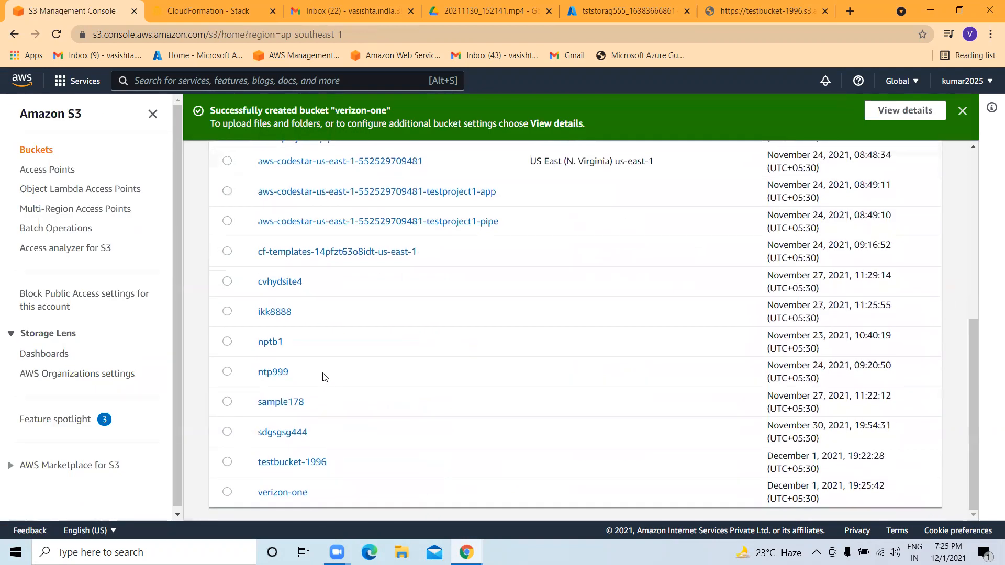
pyautogui.click(295, 496)
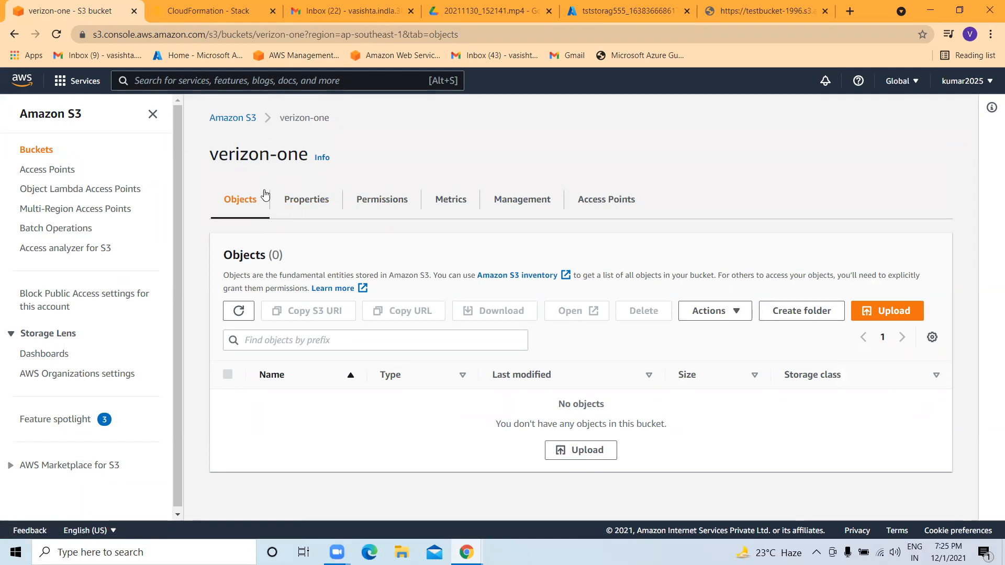
pyautogui.click(315, 201)
pyautogui.click(398, 202)
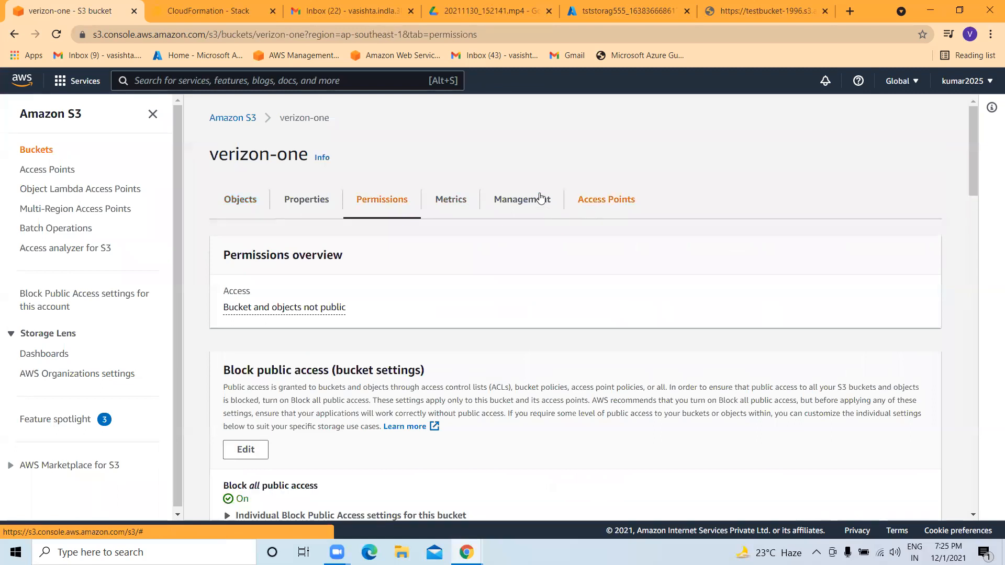
pyautogui.click(269, 209)
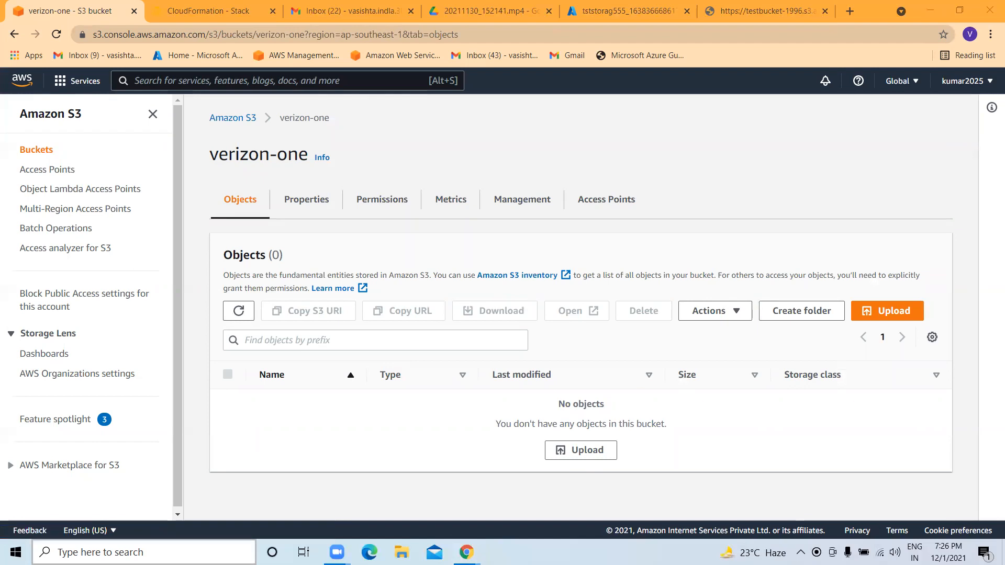
# Launch Paint through a Windows search for mspaint.
pyautogui.click(141, 553)
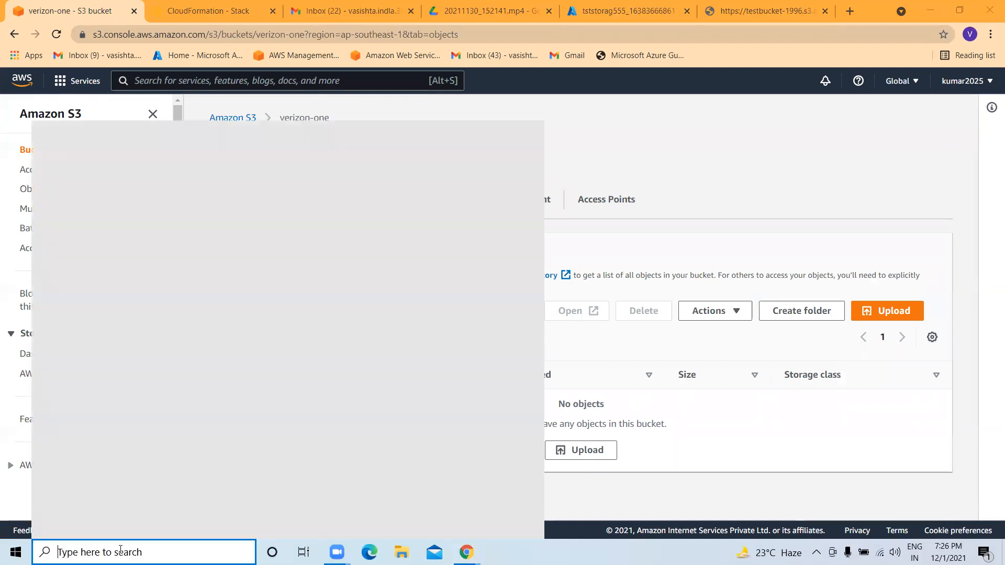
pyautogui.write('mspaint')
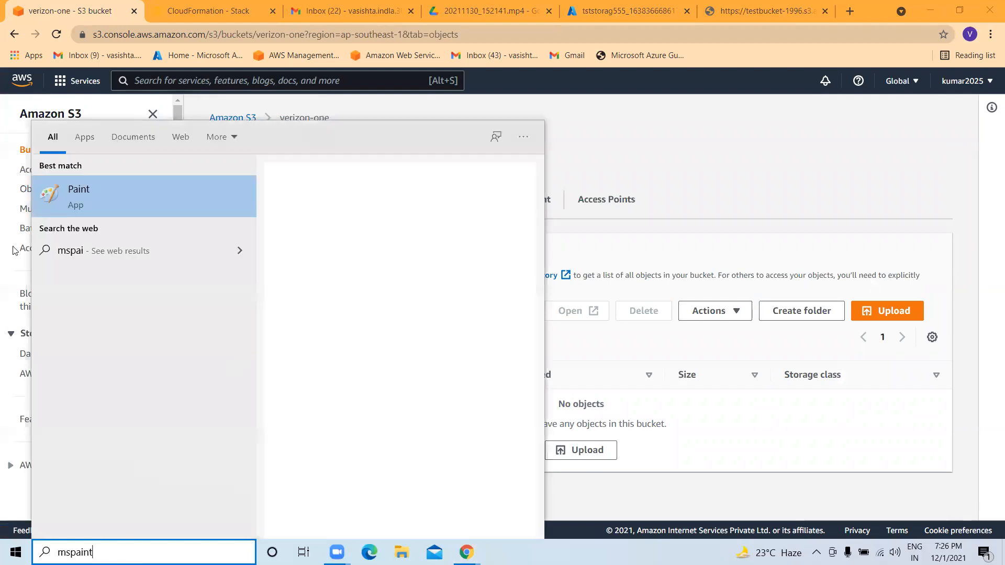
pyautogui.click(88, 178)
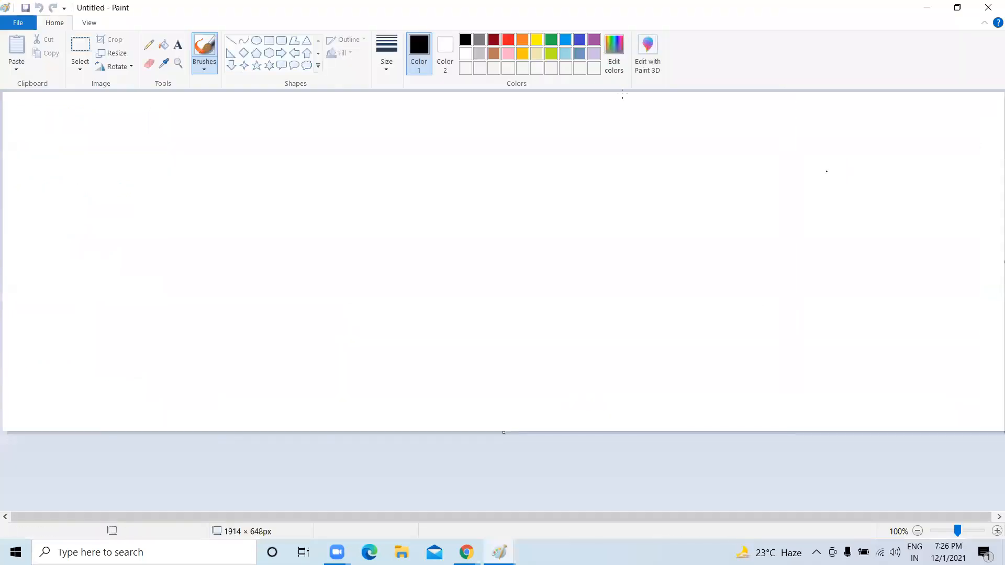
# Switch to red and draw a vertical dividing line and a box-shaped figure on the left.
pyautogui.click(507, 40)
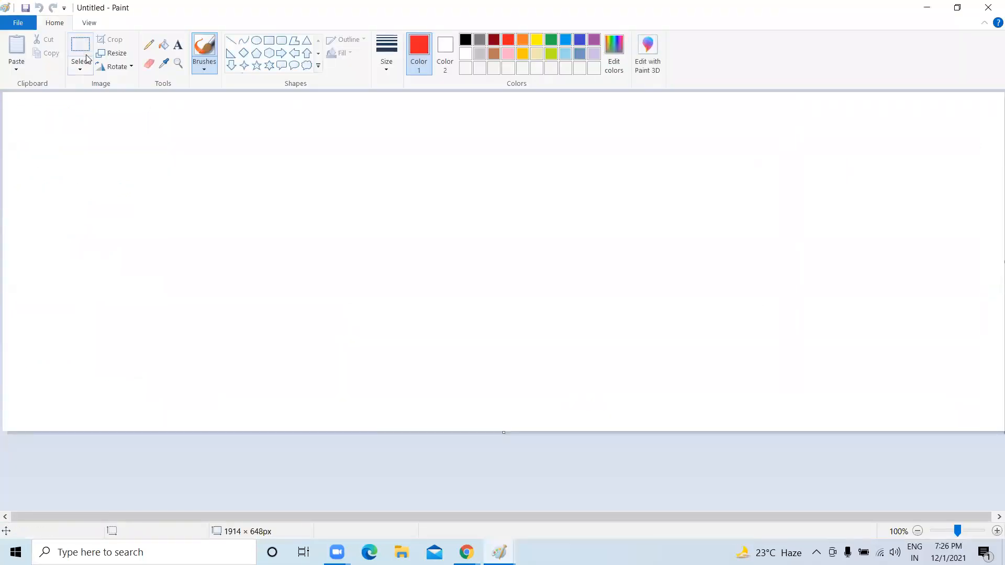
pyautogui.moveTo(250, 135); pyautogui.dragTo(255, 365)
pyautogui.moveTo(43, 166)
pyautogui.mouseDown()
pyautogui.moveTo(48, 204)
pyautogui.moveTo(58, 166)
pyautogui.moveTo(25, 207)
pyautogui.mouseUp()
pyautogui.moveTo(134, 165)
pyautogui.mouseDown()
pyautogui.moveTo(137, 197)
pyautogui.moveTo(119, 192)
pyautogui.mouseUp()
pyautogui.moveTo(33, 220); pyautogui.dragTo(72, 231)
pyautogui.moveTo(167, 206); pyautogui.dragTo(135, 243)
pyautogui.moveTo(82, 267)
pyautogui.mouseDown()
pyautogui.moveTo(88, 339)
pyautogui.moveTo(59, 344)
pyautogui.mouseUp()
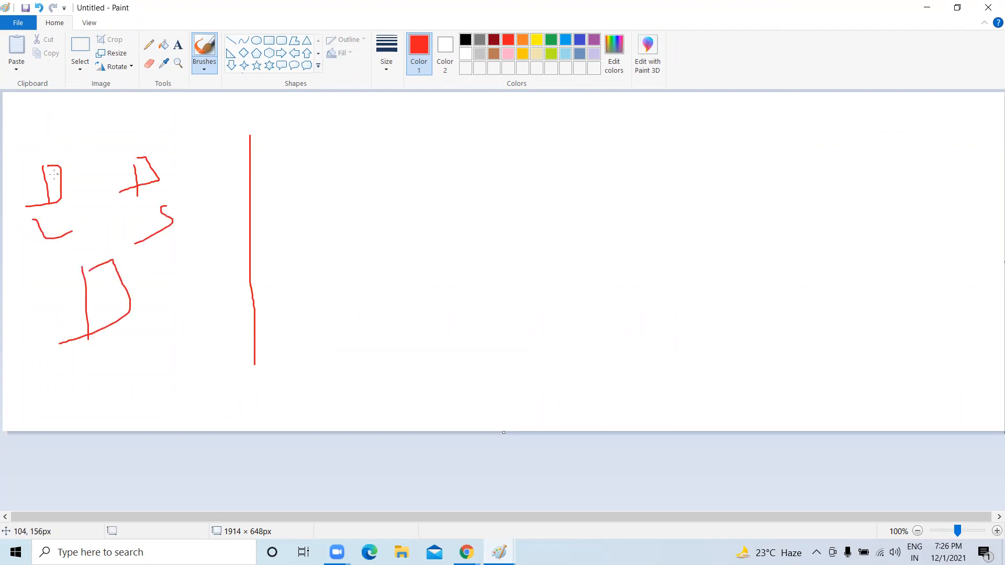
# Add red lines, a long curve, and small hooks and arrows around the left sketch.
pyautogui.moveTo(69, 145); pyautogui.dragTo(89, 183)
pyautogui.moveTo(111, 119); pyautogui.dragTo(113, 142)
pyautogui.moveTo(125, 96); pyautogui.dragTo(139, 145)
pyautogui.moveTo(145, 102); pyautogui.dragTo(149, 131)
pyautogui.moveTo(167, 98)
pyautogui.mouseDown()
pyautogui.moveTo(173, 126)
pyautogui.moveTo(173, 95)
pyautogui.mouseUp()
pyautogui.moveTo(149, 136)
pyautogui.mouseDown()
pyautogui.moveTo(187, 293)
pyautogui.moveTo(179, 311)
pyautogui.mouseUp()
pyautogui.moveTo(155, 339)
pyautogui.mouseDown()
pyautogui.moveTo(164, 354)
pyautogui.moveTo(173, 341)
pyautogui.mouseUp()
pyautogui.moveTo(127, 310)
pyautogui.mouseDown()
pyautogui.moveTo(124, 336)
pyautogui.moveTo(164, 322)
pyautogui.mouseUp()
pyautogui.moveTo(171, 374)
pyautogui.mouseDown()
pyautogui.moveTo(203, 390)
pyautogui.moveTo(207, 376)
pyautogui.moveTo(212, 391)
pyautogui.moveTo(201, 364)
pyautogui.mouseUp()
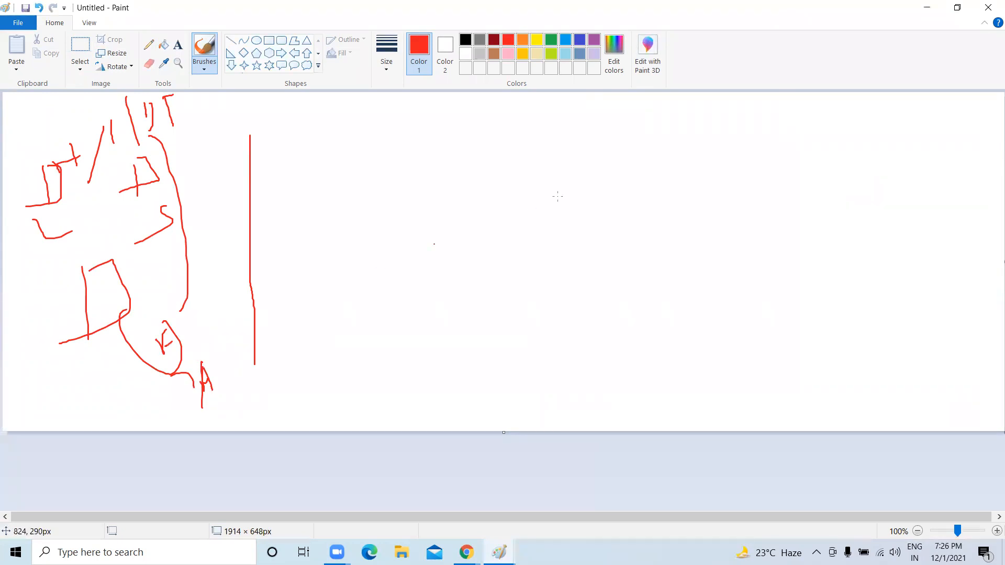
# Draw a red lamp shape mid-canvas and a large cloud outline on the right.
pyautogui.moveTo(414, 198)
pyautogui.mouseDown()
pyautogui.moveTo(424, 231)
pyautogui.moveTo(455, 214)
pyautogui.moveTo(423, 232)
pyautogui.mouseUp()
pyautogui.moveTo(446, 230)
pyautogui.mouseDown()
pyautogui.moveTo(449, 252)
pyautogui.moveTo(473, 256)
pyautogui.mouseUp()
pyautogui.moveTo(448, 286); pyautogui.dragTo(460, 293)
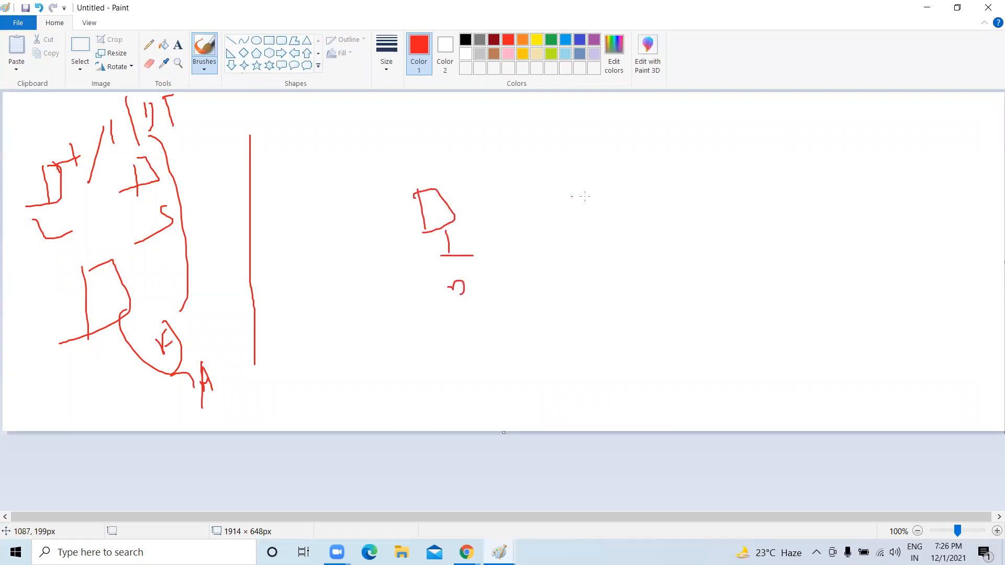
pyautogui.moveTo(752, 143)
pyautogui.mouseDown()
pyautogui.moveTo(640, 242)
pyautogui.moveTo(812, 207)
pyautogui.moveTo(730, 138)
pyautogui.mouseUp()
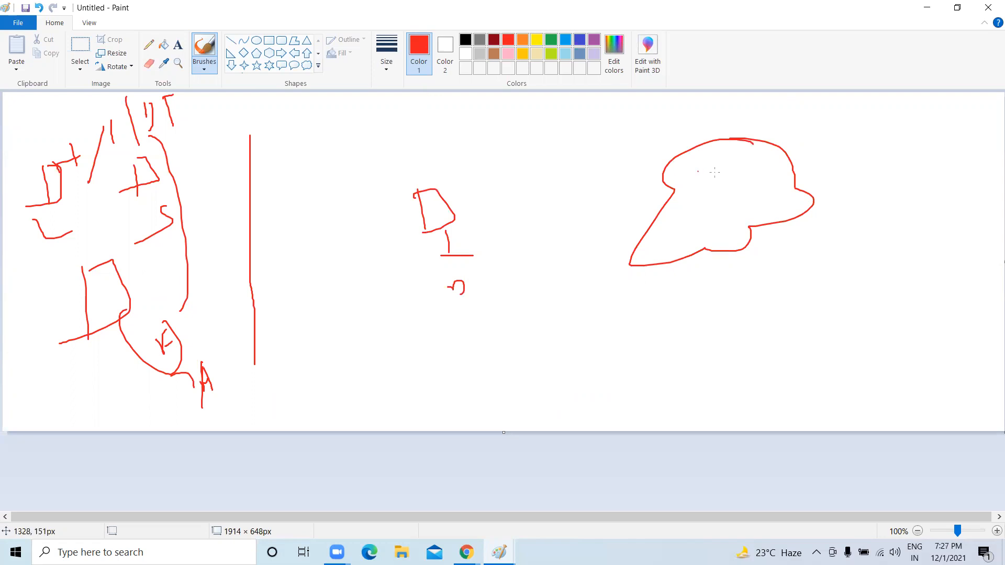
# Draw a red arrow curving out of the right side of the cloud.
pyautogui.moveTo(788, 149)
pyautogui.mouseDown()
pyautogui.moveTo(859, 131)
pyautogui.moveTo(870, 184)
pyautogui.mouseUp()
pyautogui.moveTo(856, 176); pyautogui.dragTo(877, 184)
pyautogui.moveTo(876, 172); pyautogui.dragTo(876, 188)
pyautogui.moveTo(864, 222); pyautogui.dragTo(873, 225)
# Handwrite a column of red letters (D, W, S, m, n, C) at the canvas's right edge.
pyautogui.moveTo(883, 212)
pyautogui.mouseDown()
pyautogui.moveTo(895, 223)
pyautogui.moveTo(903, 211)
pyautogui.mouseUp()
pyautogui.moveTo(987, 201); pyautogui.dragTo(949, 240)
pyautogui.moveTo(868, 286)
pyautogui.mouseDown()
pyautogui.moveTo(875, 301)
pyautogui.moveTo(927, 267)
pyautogui.moveTo(939, 271)
pyautogui.mouseUp()
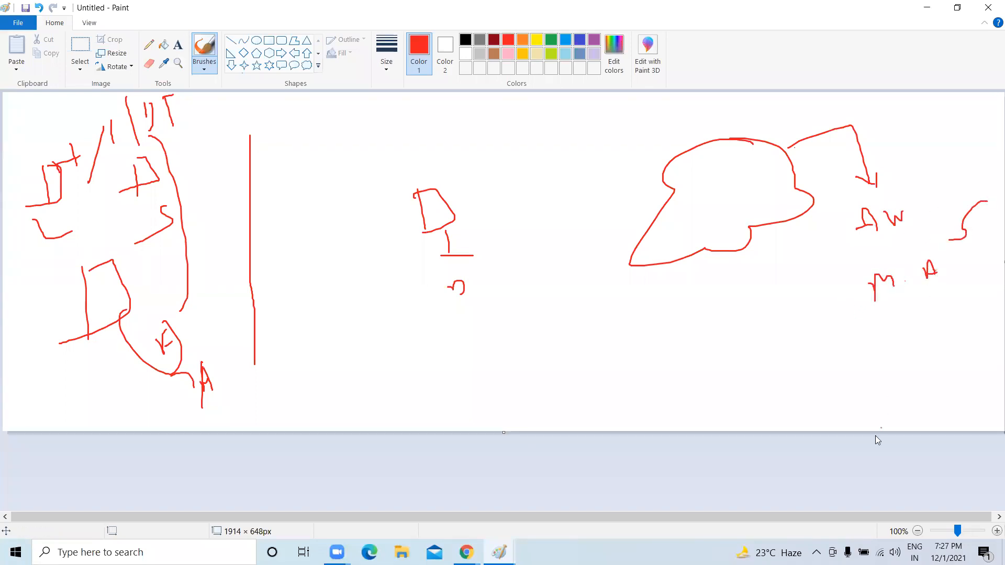
pyautogui.moveTo(875, 330); pyautogui.dragTo(901, 371)
pyautogui.moveTo(922, 338)
pyautogui.mouseDown()
pyautogui.moveTo(921, 354)
pyautogui.moveTo(936, 339)
pyautogui.moveTo(948, 358)
pyautogui.moveTo(939, 325)
pyautogui.mouseUp()
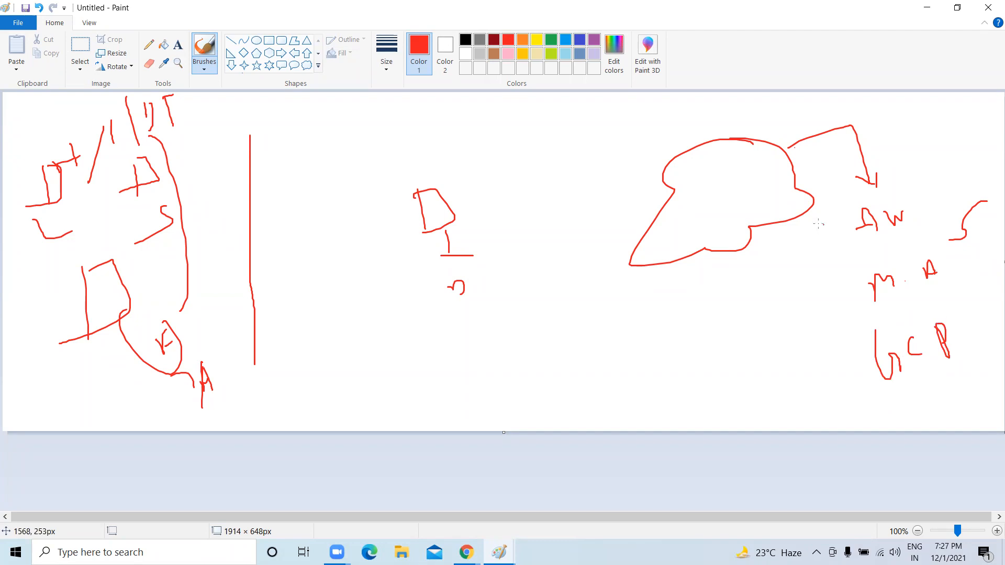
pyautogui.moveTo(780, 220)
pyautogui.mouseDown()
pyautogui.moveTo(837, 219)
pyautogui.moveTo(847, 237)
pyautogui.mouseUp()
pyautogui.moveTo(923, 234)
pyautogui.mouseDown()
pyautogui.moveTo(917, 255)
pyautogui.moveTo(934, 252)
pyautogui.mouseUp()
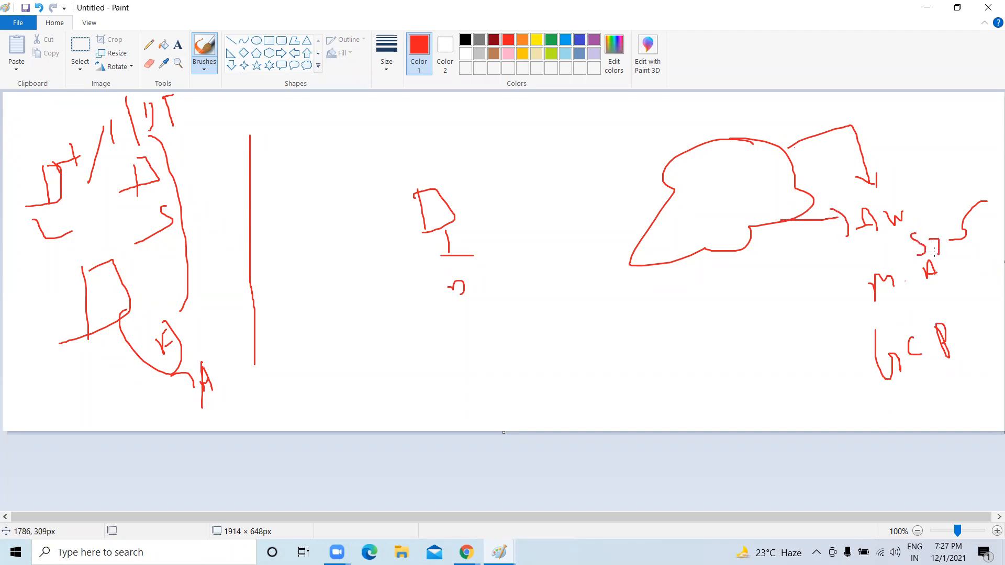
pyautogui.moveTo(910, 294)
pyautogui.mouseDown()
pyautogui.moveTo(914, 313)
pyautogui.moveTo(957, 291)
pyautogui.mouseUp()
pyautogui.moveTo(919, 384)
pyautogui.mouseDown()
pyautogui.moveTo(925, 397)
pyautogui.moveTo(950, 399)
pyautogui.moveTo(987, 366)
pyautogui.mouseUp()
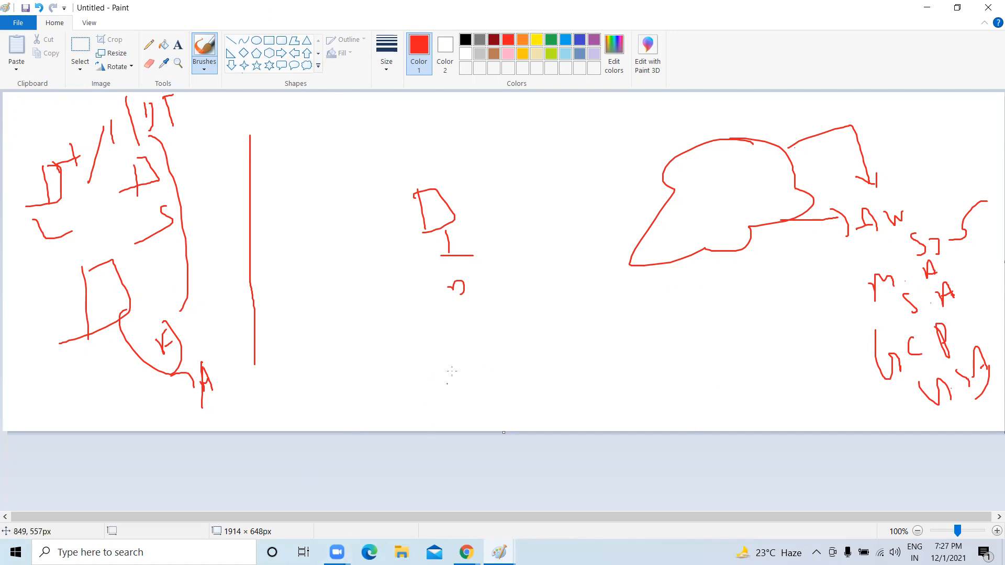
# Scribble marks inside and below the cloud and draw an arc linking the lamp to it.
pyautogui.moveTo(703, 169); pyautogui.dragTo(712, 184)
pyautogui.moveTo(719, 171)
pyautogui.mouseDown()
pyautogui.moveTo(751, 177)
pyautogui.moveTo(739, 205)
pyautogui.moveTo(748, 211)
pyautogui.moveTo(735, 274)
pyautogui.moveTo(754, 274)
pyautogui.mouseUp()
pyautogui.moveTo(765, 264)
pyautogui.mouseDown()
pyautogui.moveTo(770, 317)
pyautogui.moveTo(791, 317)
pyautogui.moveTo(798, 304)
pyautogui.mouseUp()
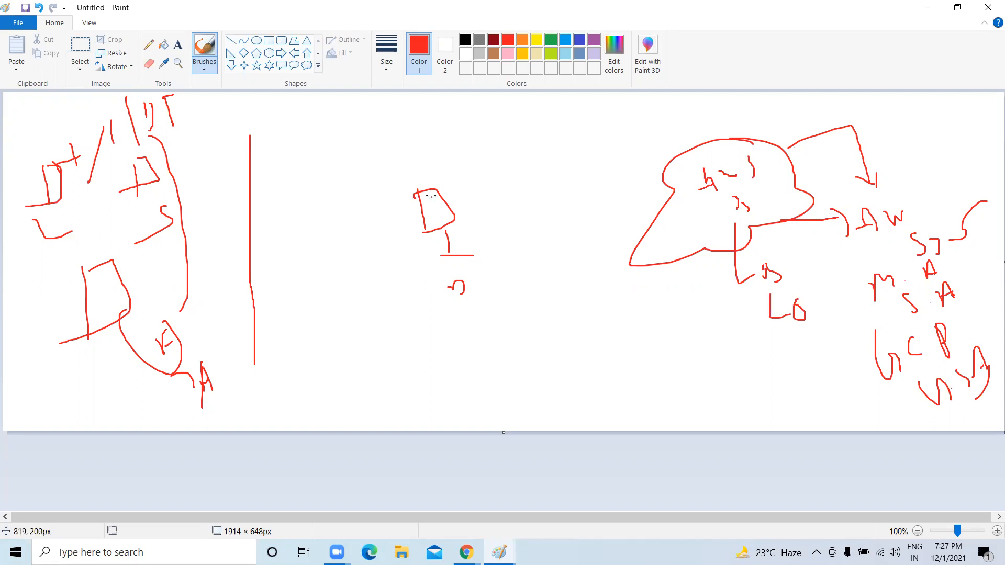
pyautogui.moveTo(431, 211)
pyautogui.mouseDown()
pyautogui.moveTo(437, 216)
pyautogui.moveTo(411, 159)
pyautogui.moveTo(507, 121)
pyautogui.moveTo(697, 152)
pyautogui.moveTo(699, 171)
pyautogui.moveTo(707, 166)
pyautogui.moveTo(754, 209)
pyautogui.moveTo(744, 188)
pyautogui.mouseUp()
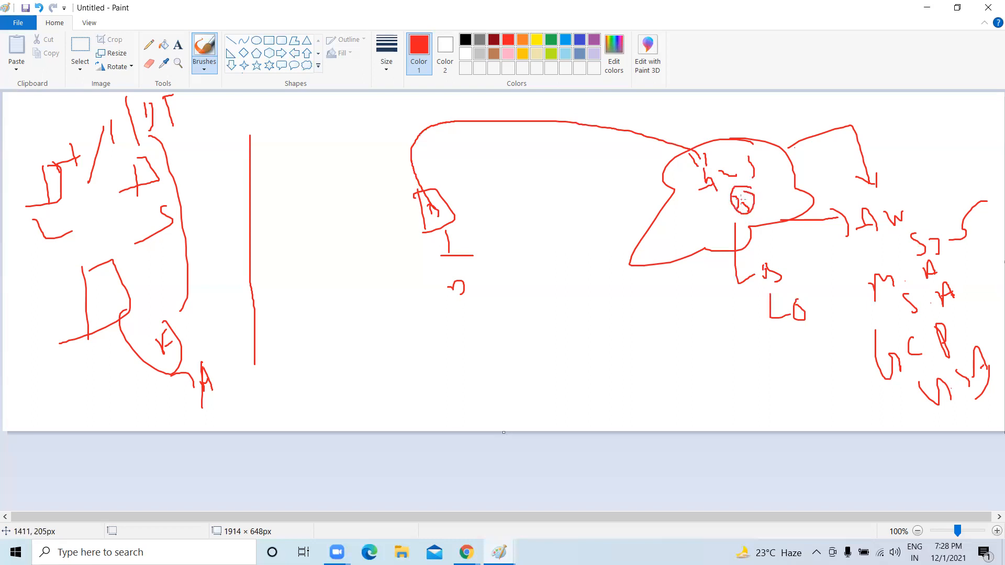
# Draw a short stroke, a vertical line and a small arch below the cloud.
pyautogui.moveTo(785, 260); pyautogui.dragTo(793, 230)
pyautogui.moveTo(806, 352); pyautogui.dragTo(811, 288)
pyautogui.moveTo(802, 309)
pyautogui.mouseDown()
pyautogui.moveTo(807, 287)
pyautogui.moveTo(822, 298)
pyautogui.mouseUp()
# Draw a long arc from the lamp to the cloud, labelled HTTP with API beneath.
pyautogui.moveTo(423, 191)
pyautogui.mouseDown()
pyautogui.moveTo(416, 154)
pyautogui.moveTo(499, 112)
pyautogui.moveTo(664, 148)
pyautogui.mouseUp()
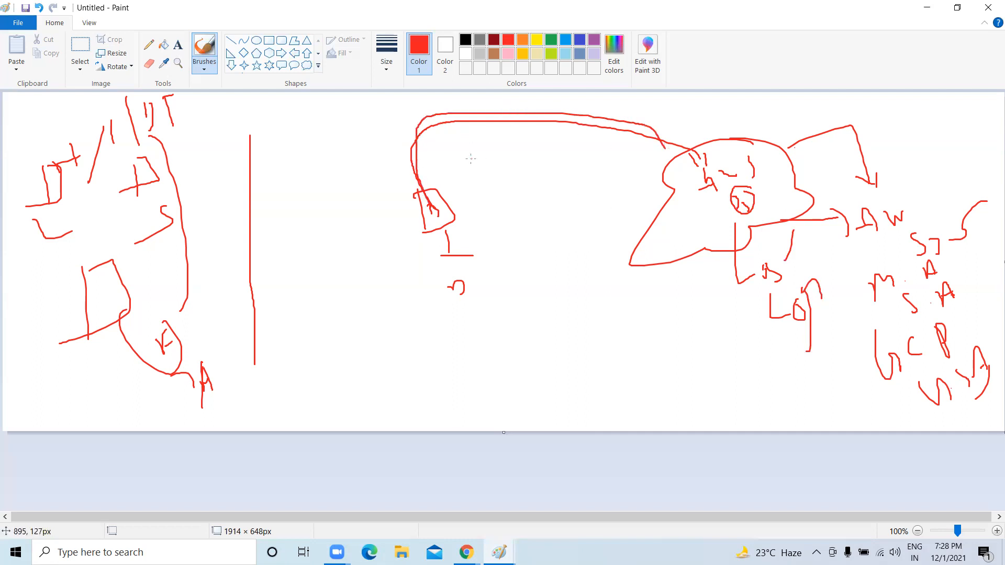
pyautogui.moveTo(476, 143); pyautogui.dragTo(482, 169)
pyautogui.moveTo(490, 137)
pyautogui.mouseDown()
pyautogui.moveTo(500, 170)
pyautogui.moveTo(494, 161)
pyautogui.moveTo(513, 143)
pyautogui.moveTo(521, 171)
pyautogui.mouseUp()
pyautogui.moveTo(526, 155)
pyautogui.mouseDown()
pyautogui.moveTo(541, 146)
pyautogui.moveTo(545, 168)
pyautogui.mouseUp()
pyautogui.moveTo(551, 155); pyautogui.dragTo(552, 158)
pyautogui.moveTo(515, 199)
pyautogui.mouseDown()
pyautogui.moveTo(533, 218)
pyautogui.moveTo(548, 215)
pyautogui.mouseUp()
pyautogui.moveTo(546, 189)
pyautogui.mouseDown()
pyautogui.moveTo(547, 204)
pyautogui.moveTo(561, 203)
pyautogui.moveTo(562, 181)
pyautogui.mouseUp()
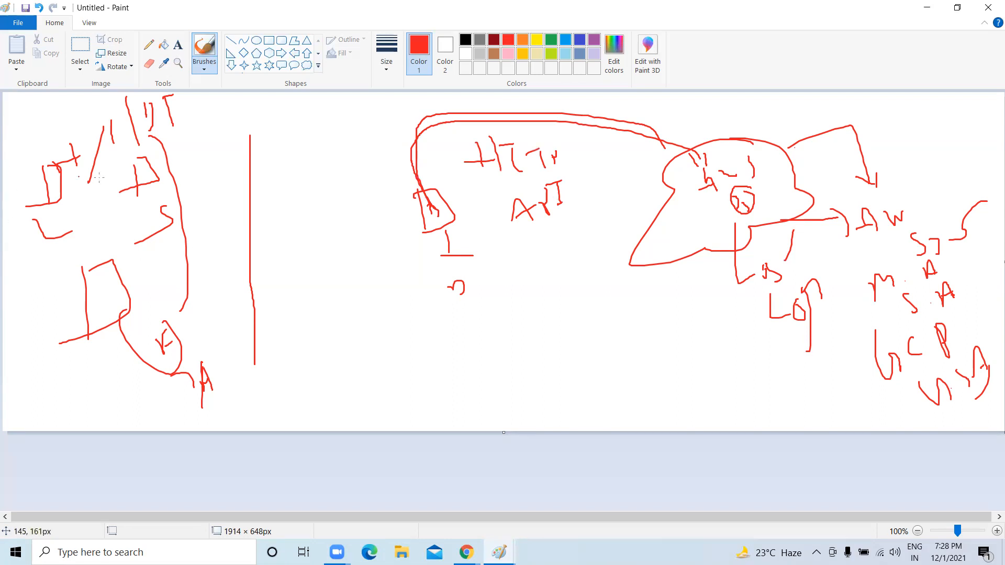
# Add strokes to the left sketch, two connector arcs across the top, and an S3 underline.
pyautogui.moveTo(148, 182)
pyautogui.mouseDown()
pyautogui.moveTo(181, 218)
pyautogui.moveTo(128, 267)
pyautogui.mouseUp()
pyautogui.moveTo(143, 186)
pyautogui.mouseDown()
pyautogui.moveTo(58, 237)
pyautogui.moveTo(48, 280)
pyautogui.moveTo(130, 209)
pyautogui.mouseUp()
pyautogui.moveTo(36, 369)
pyautogui.mouseDown()
pyautogui.moveTo(84, 355)
pyautogui.moveTo(73, 396)
pyautogui.mouseUp()
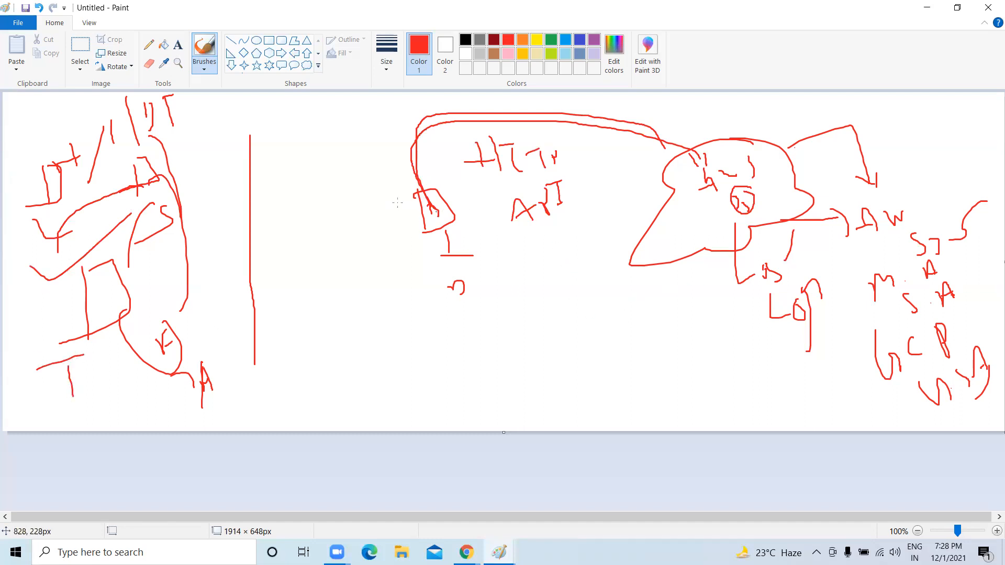
pyautogui.moveTo(431, 198)
pyautogui.mouseDown()
pyautogui.moveTo(423, 142)
pyautogui.moveTo(655, 107)
pyautogui.moveTo(687, 146)
pyautogui.moveTo(473, 131)
pyautogui.moveTo(414, 172)
pyautogui.mouseUp()
pyautogui.moveTo(399, 138); pyautogui.dragTo(411, 174)
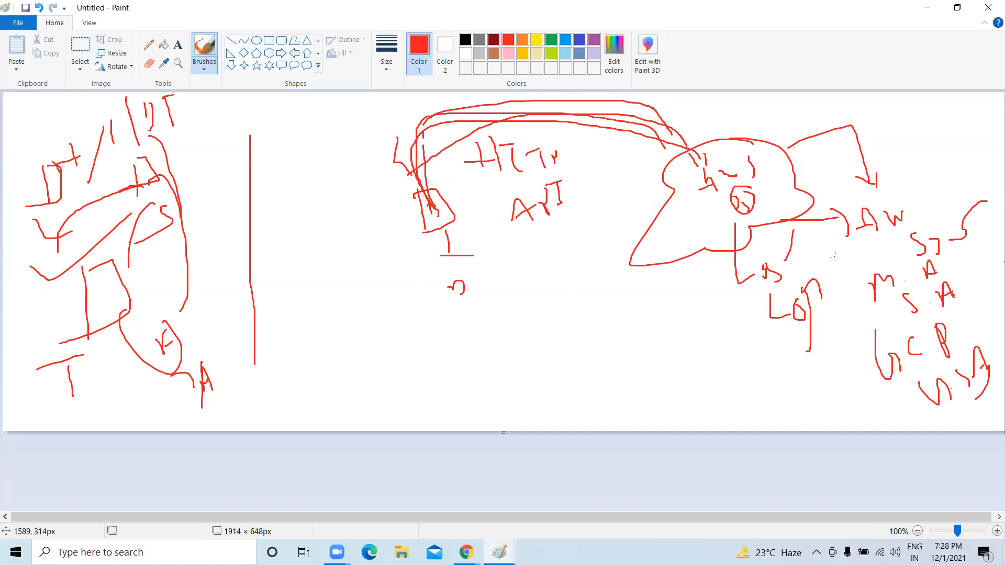
pyautogui.moveTo(843, 250); pyautogui.dragTo(943, 250)
pyautogui.click(468, 548)
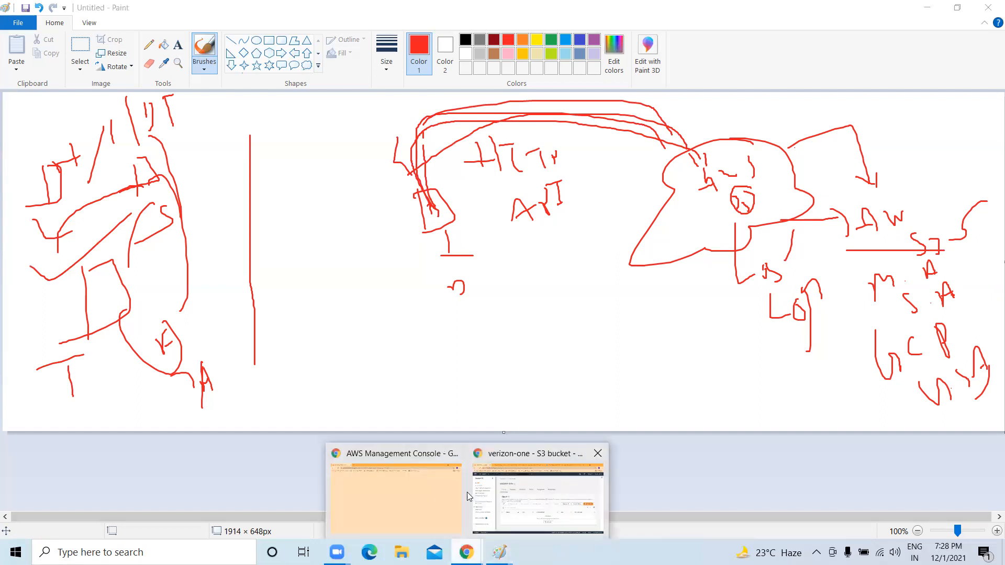
# Close the spare AWS window, add red squiggles under the middle figure, then return to verizon-one.
pyautogui.click(372, 496)
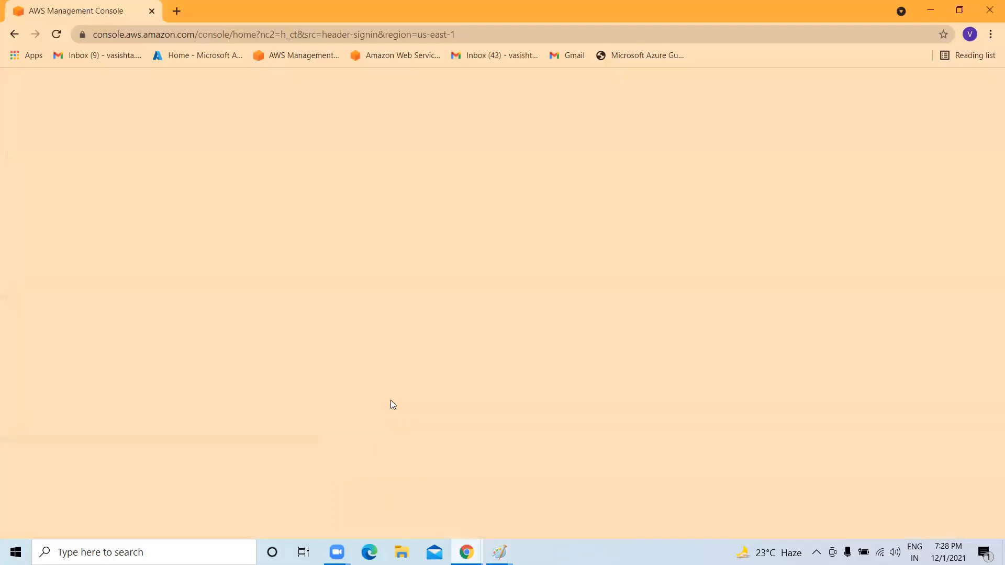
pyautogui.click(989, 11)
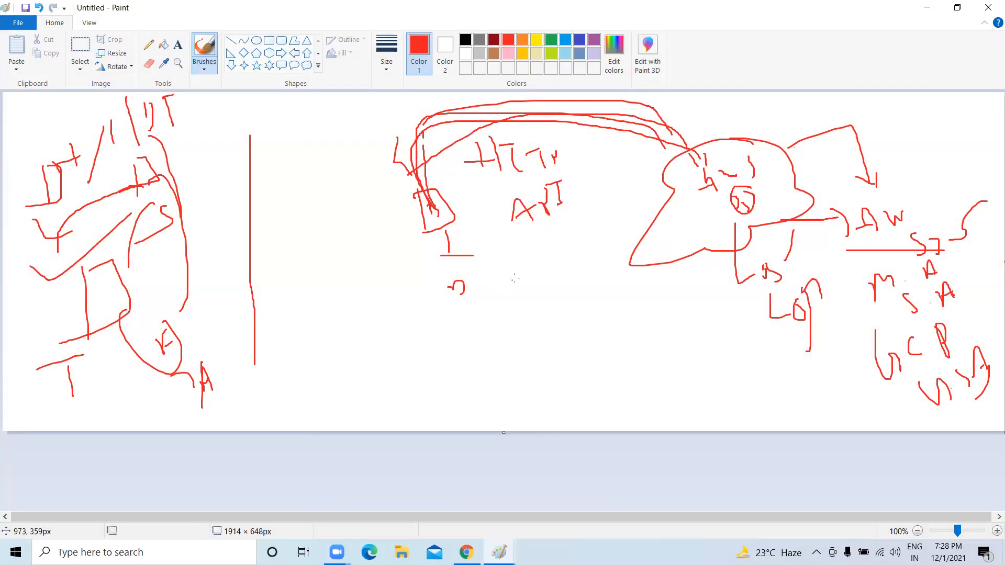
pyautogui.moveTo(398, 308)
pyautogui.mouseDown()
pyautogui.moveTo(403, 339)
pyautogui.moveTo(512, 341)
pyautogui.mouseUp()
pyautogui.moveTo(414, 365); pyautogui.dragTo(410, 394)
pyautogui.moveTo(454, 365); pyautogui.dragTo(458, 384)
pyautogui.moveTo(475, 349)
pyautogui.mouseDown()
pyautogui.moveTo(480, 373)
pyautogui.moveTo(492, 375)
pyautogui.moveTo(520, 341)
pyautogui.mouseUp()
pyautogui.moveTo(427, 312); pyautogui.dragTo(490, 255)
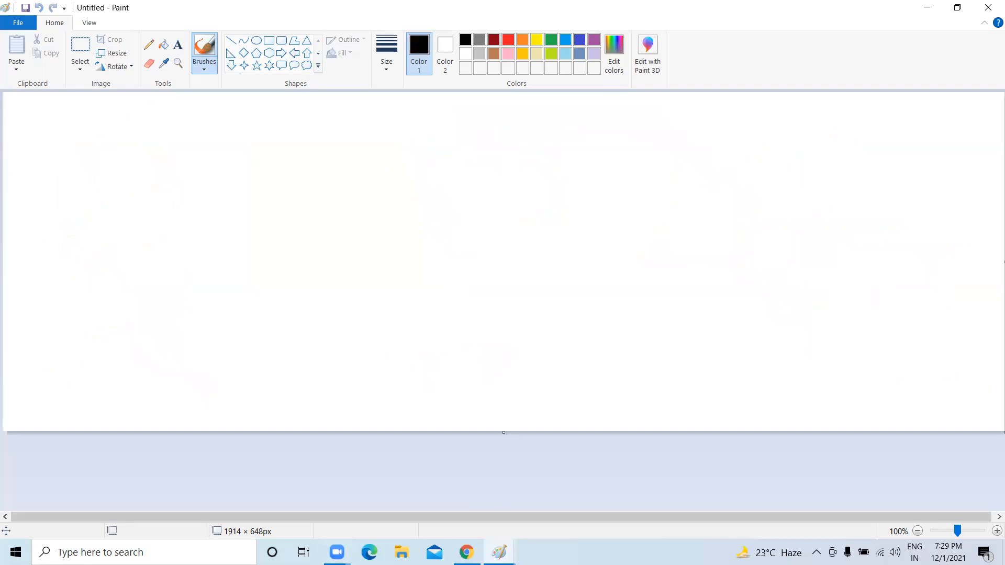
pyautogui.click(466, 553)
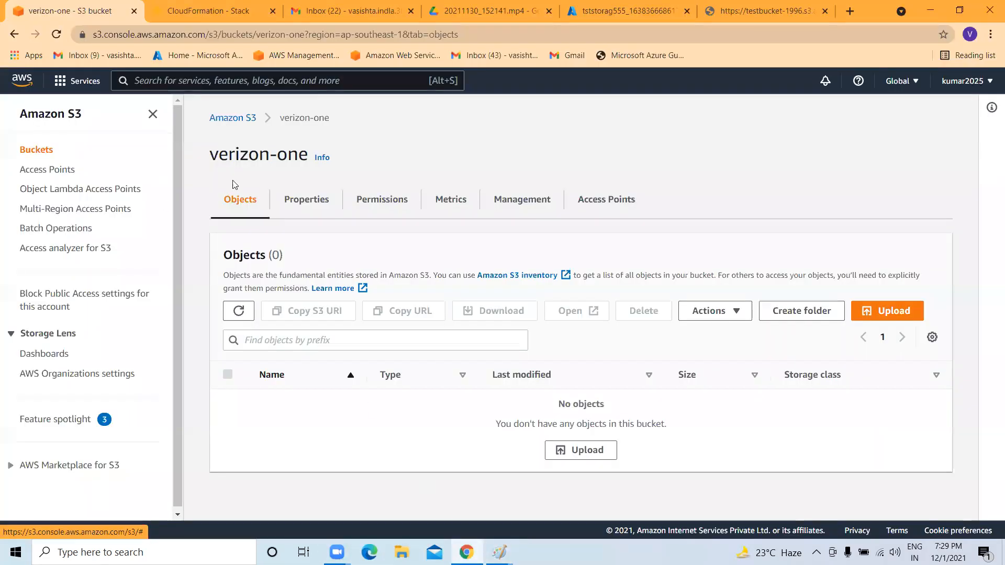
# Upload Minikube & Kubectl commands, linux_vm, EKS and azure-vote-all-in-one-redis.yaml to verizon-one, then return to its object list.
pyautogui.moveTo(211, 153); pyautogui.dragTo(298, 154)
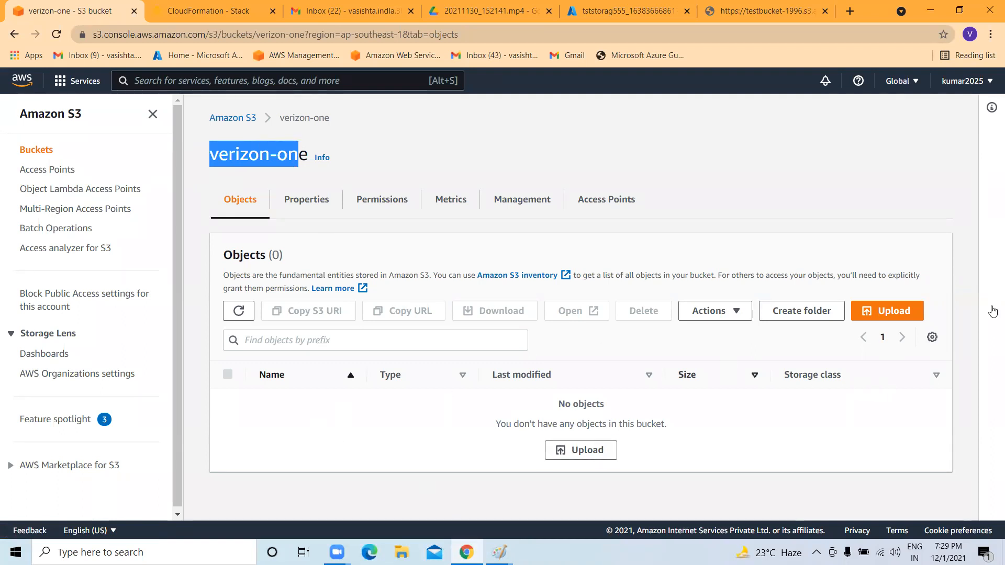
pyautogui.click(586, 450)
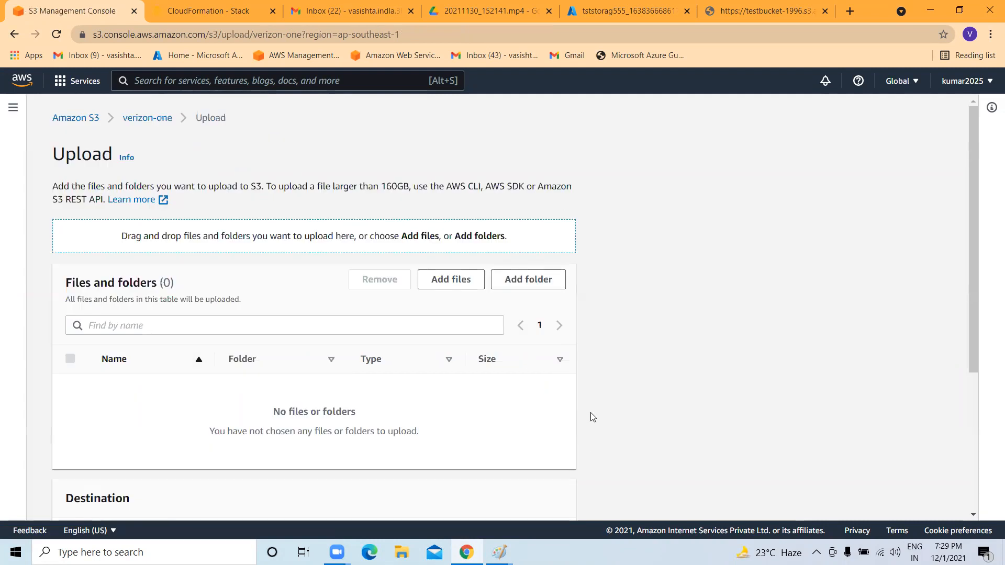
pyautogui.click(444, 276)
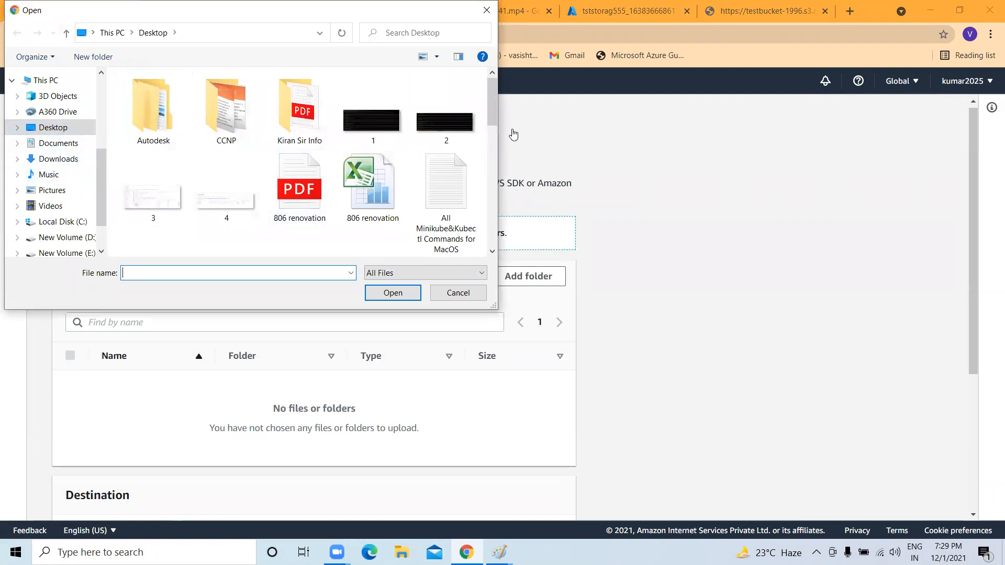
pyautogui.scroll(-5, 439, 157)
pyautogui.scroll(5, 440, 167)
pyautogui.click(440, 178)
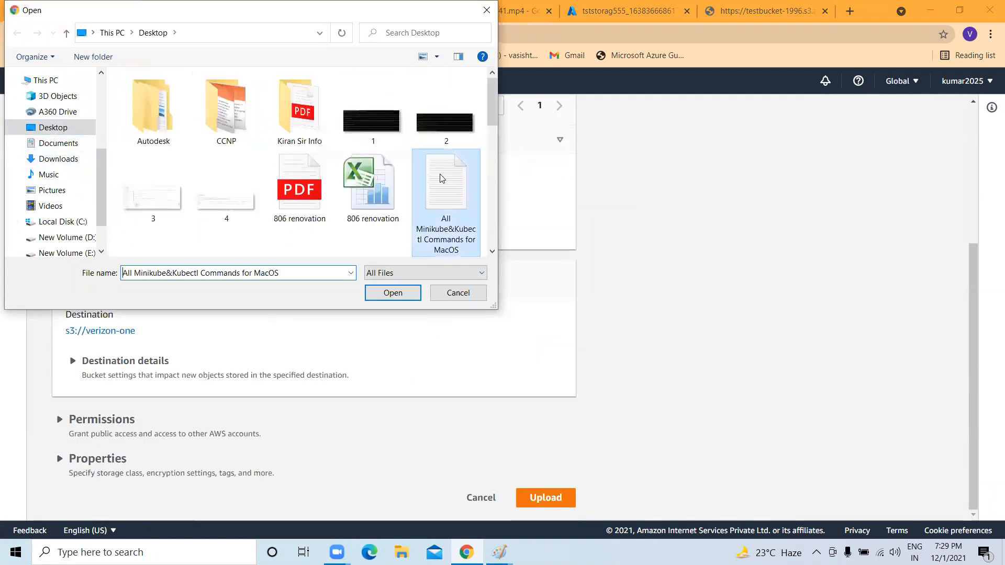
pyautogui.keyDown('ctrl'); pyautogui.click(441, 183); pyautogui.keyUp('ctrl')
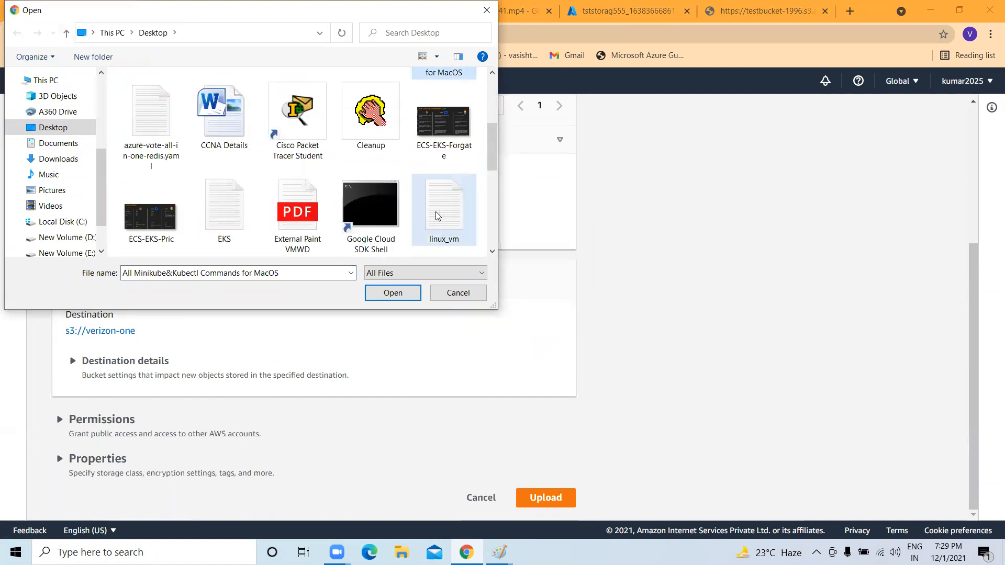
pyautogui.keyDown('ctrl'); pyautogui.click(224, 209); pyautogui.keyUp('ctrl')
pyautogui.keyDown('ctrl'); pyautogui.click(148, 136); pyautogui.keyUp('ctrl')
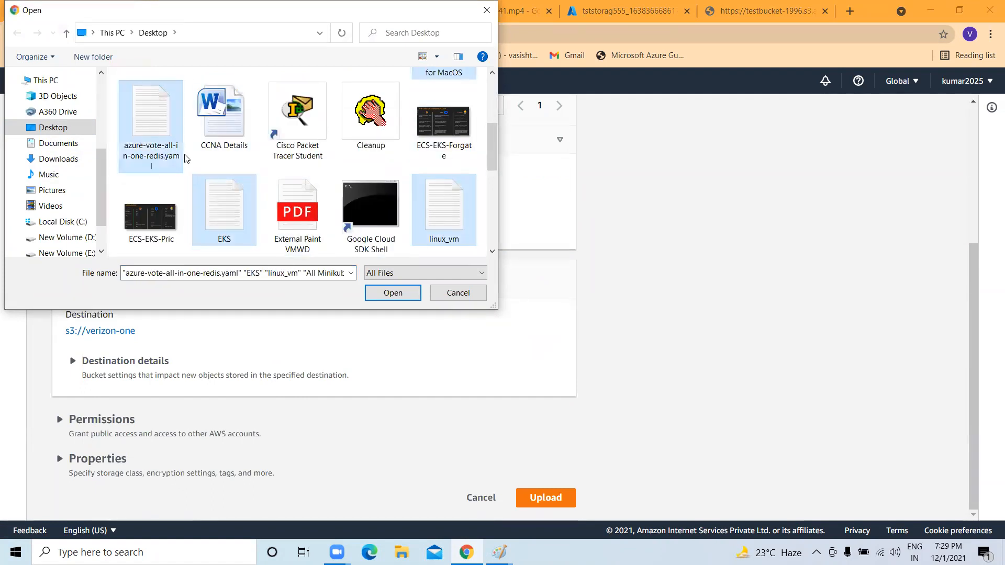
pyautogui.click(410, 296)
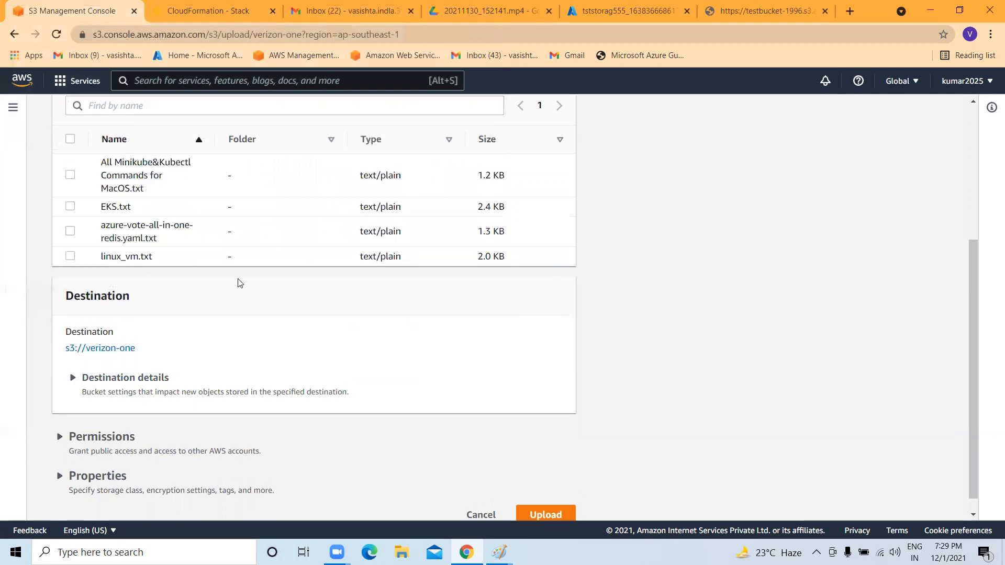
pyautogui.scroll(-1, 236, 272)
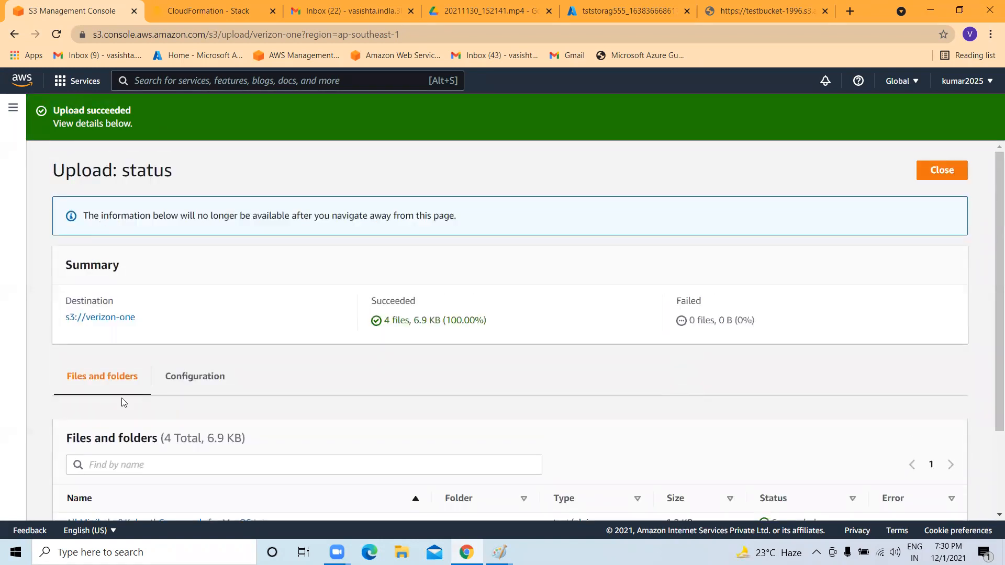
pyautogui.click(128, 318)
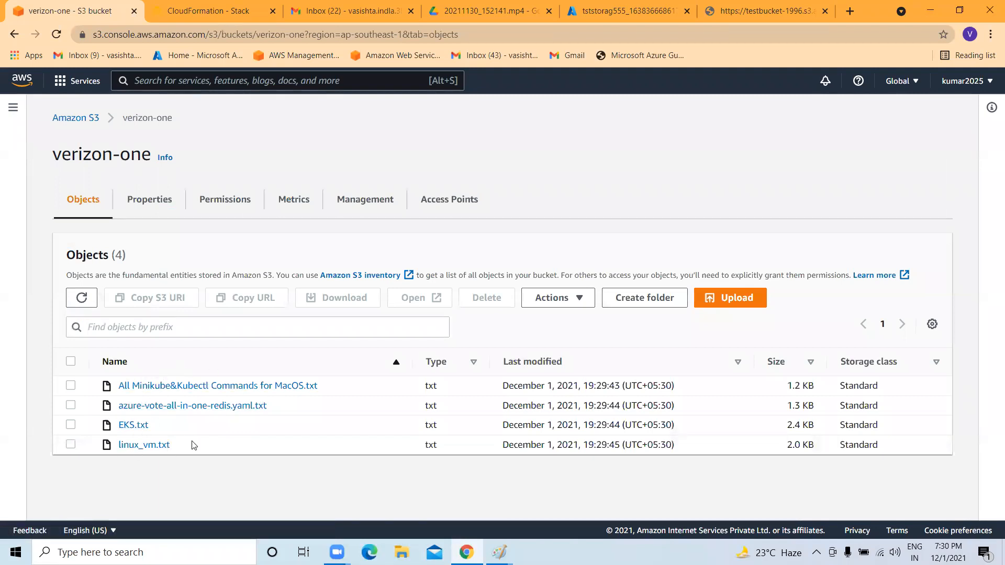
# Copy the object URL from linux_vm.txt's details page.
pyautogui.moveTo(52, 156); pyautogui.dragTo(195, 161)
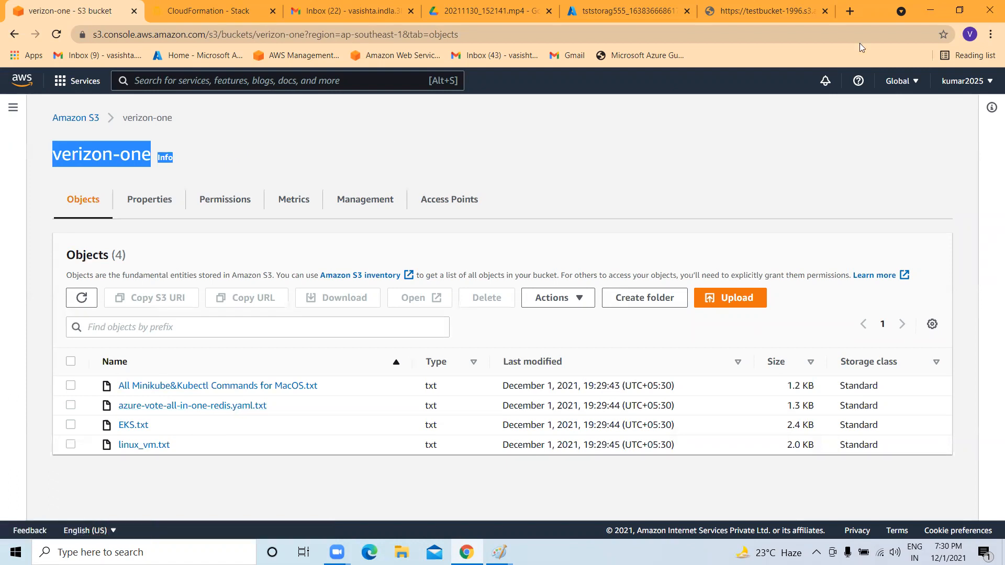
pyautogui.click(143, 446)
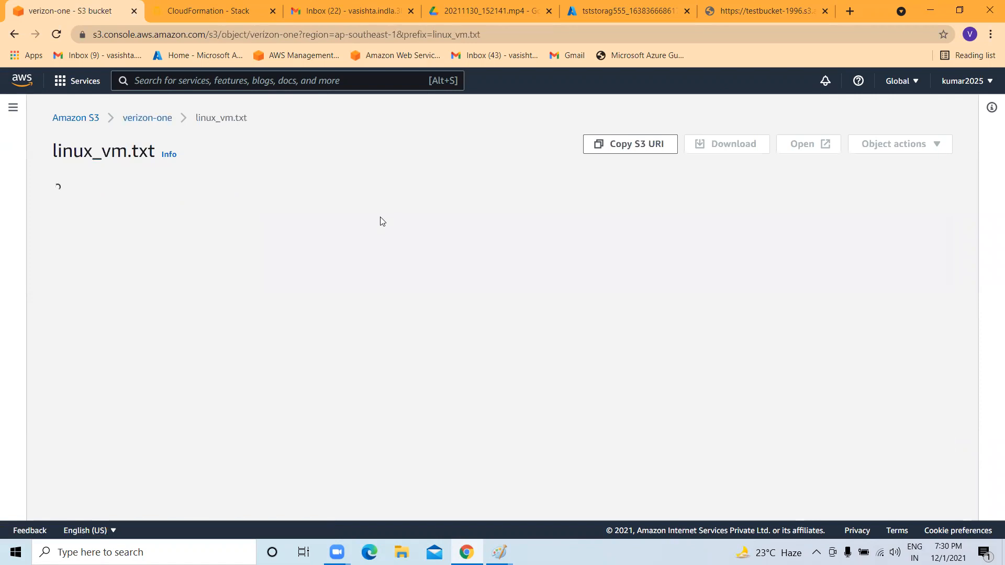
pyautogui.scroll(-5, 314, 284)
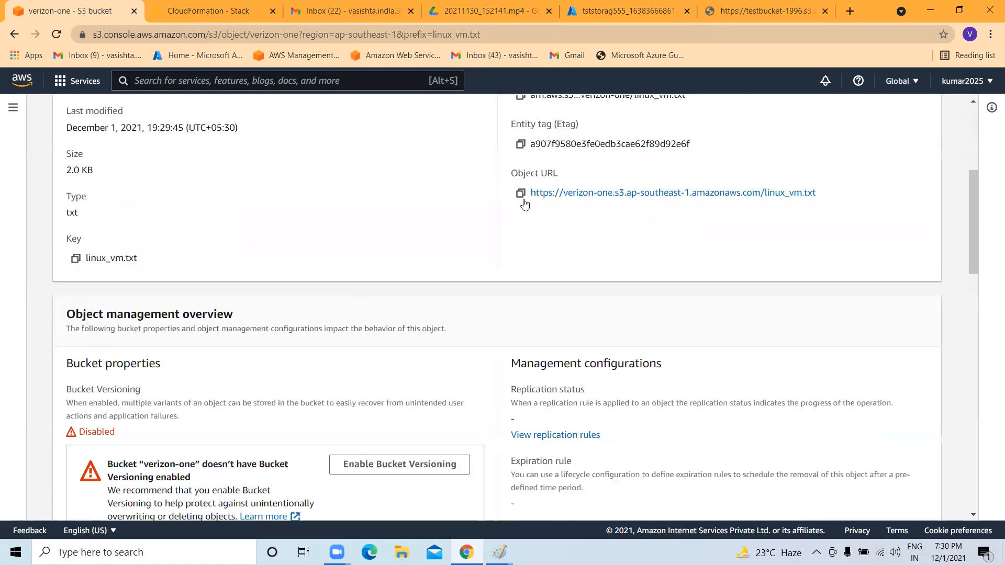
pyautogui.click(521, 193)
pyautogui.scroll(5, 628, 209)
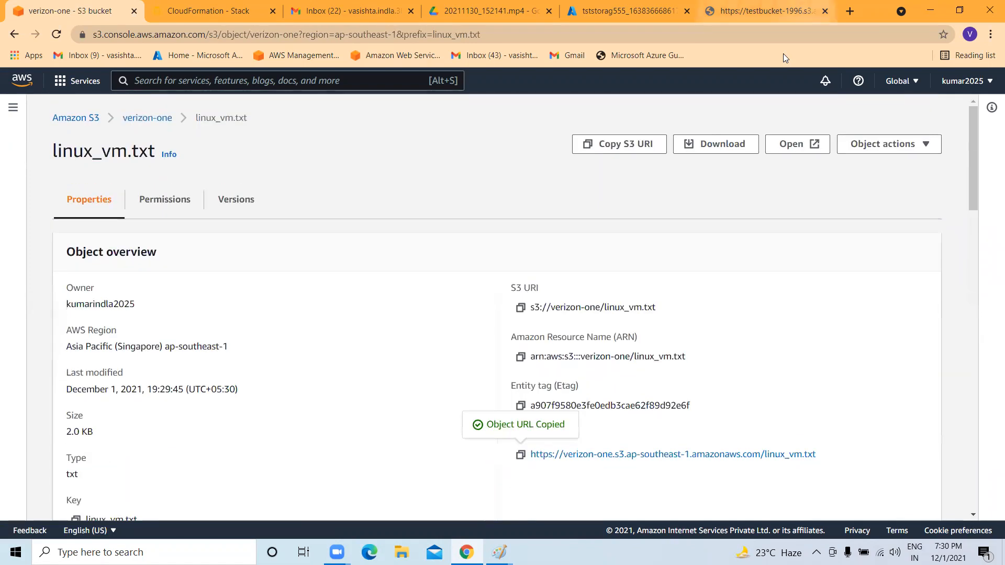
# Load the linux_vm.txt URL in another tab, see Access Denied, and close that tab.
pyautogui.click(764, 10)
pyautogui.hotkey('ctrl', 'l')
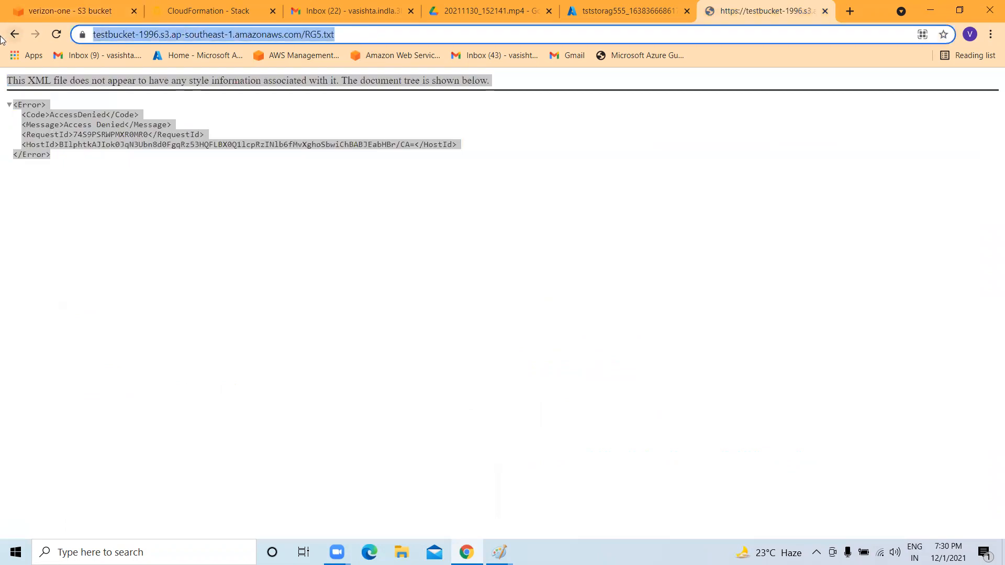
pyautogui.hotkey('ctrl', 'v')
pyautogui.press('Return')
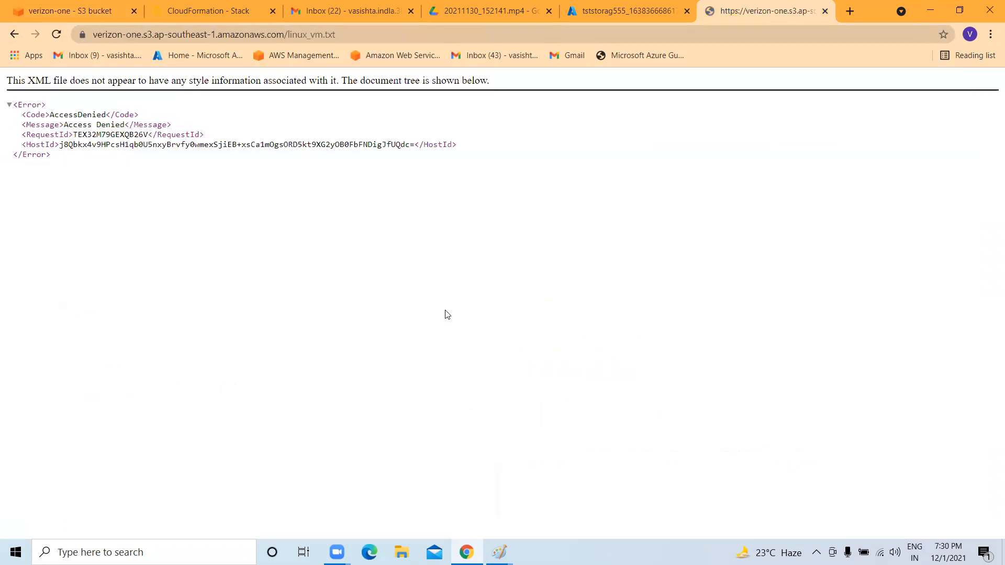
pyautogui.moveTo(52, 156); pyautogui.dragTo(7, 87)
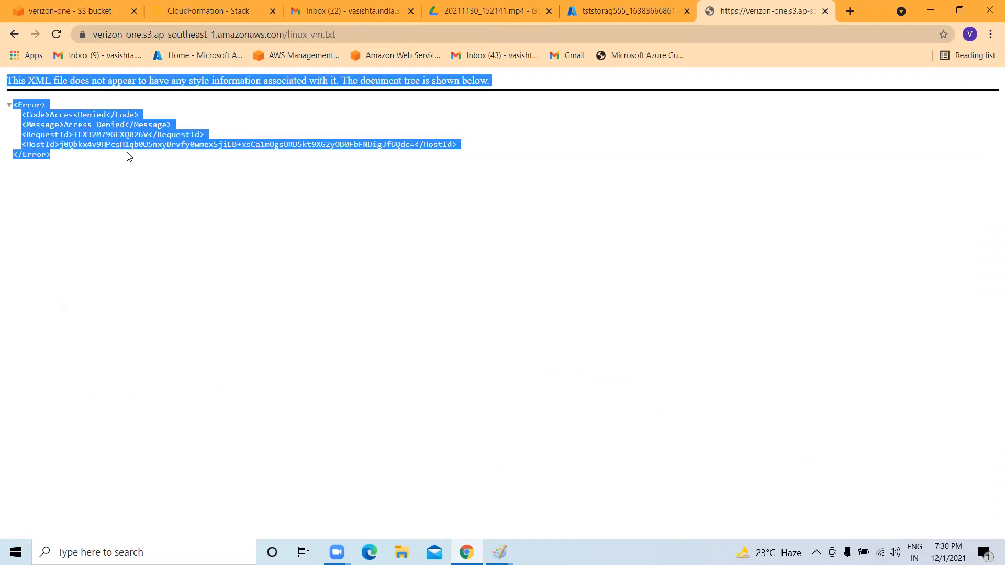
pyautogui.click(825, 11)
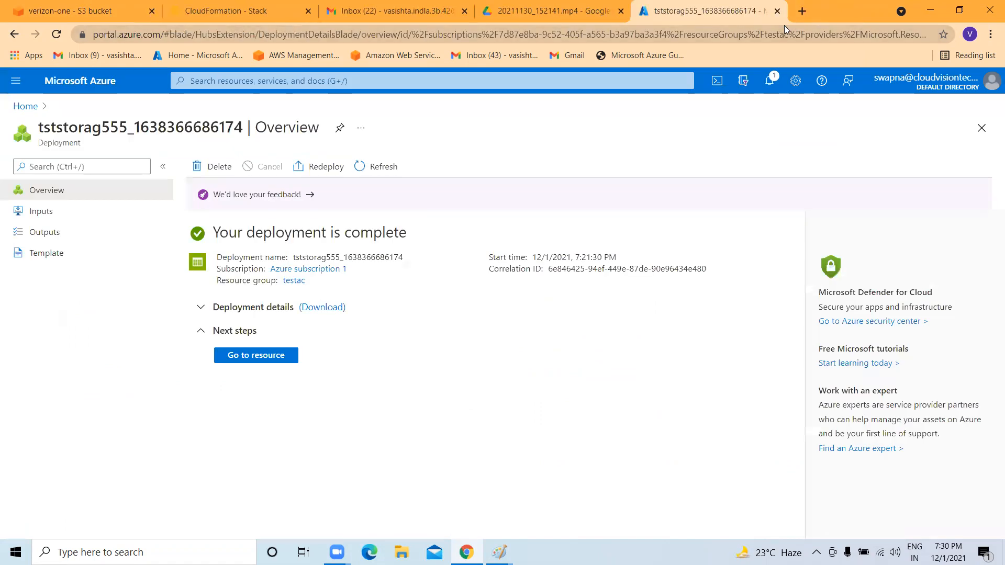
# Go back to the verizon-one bucket and view its Permissions, where Block all public access is On.
pyautogui.click(20, 105)
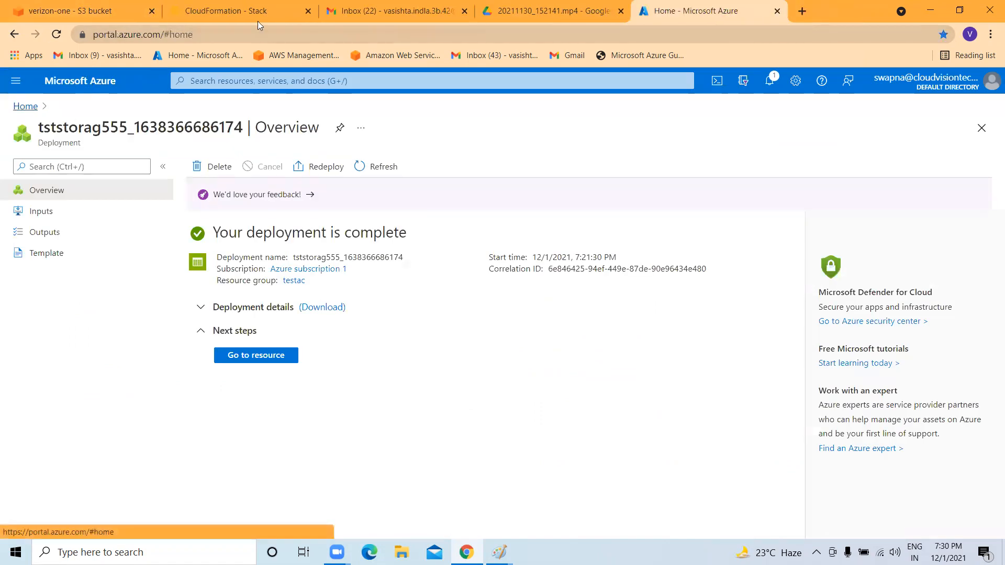
pyautogui.click(63, 12)
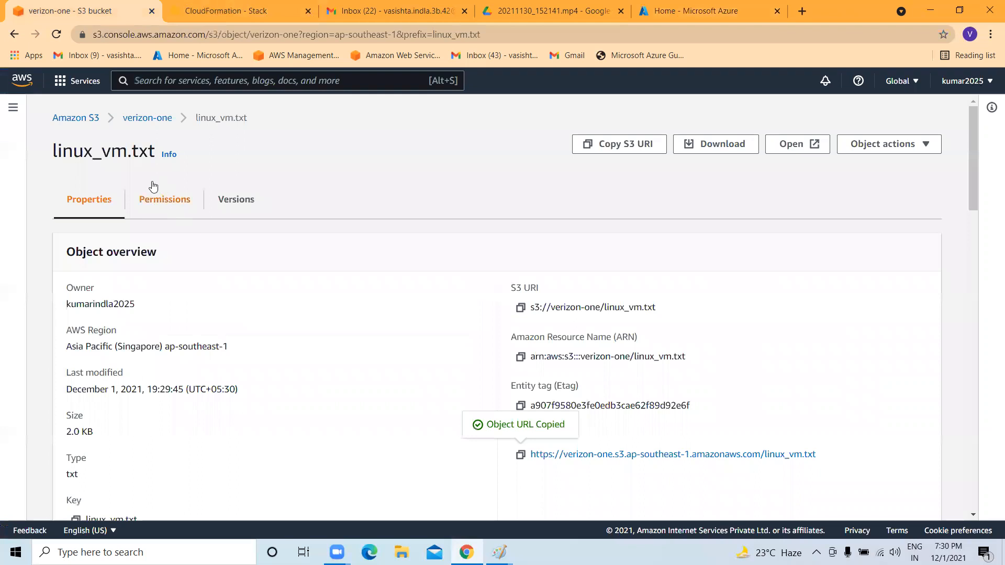
pyautogui.click(90, 121)
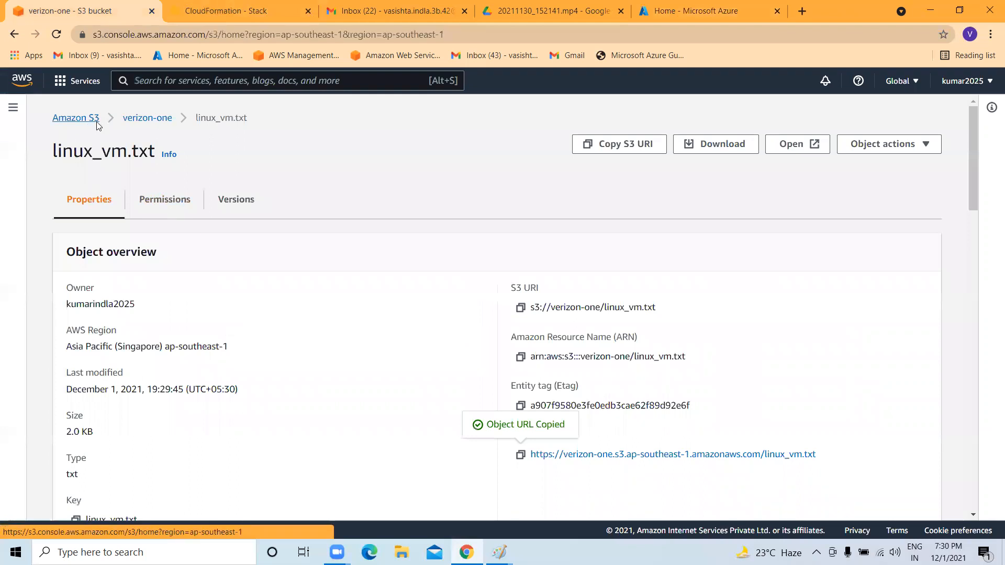
pyautogui.scroll(-6, 327, 409)
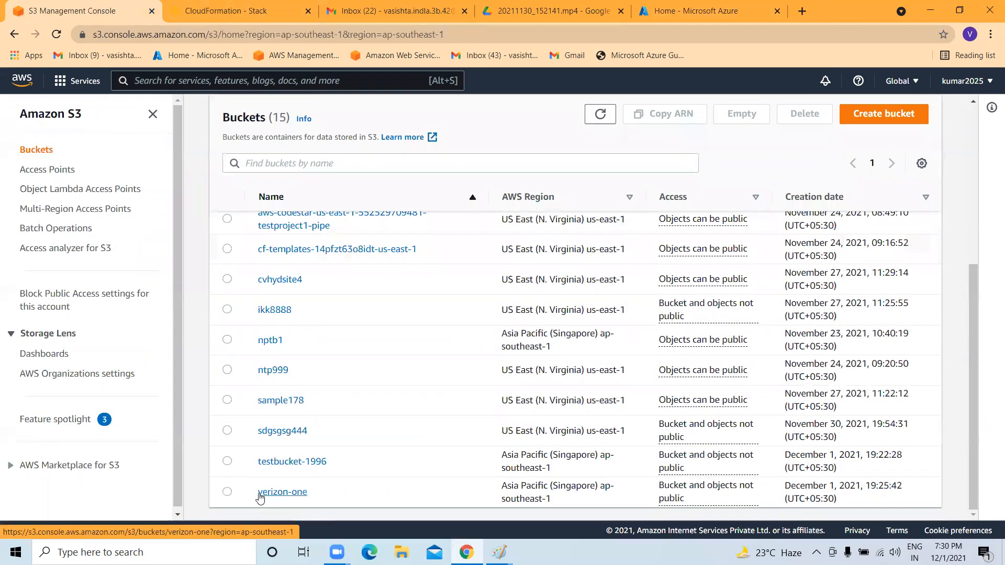
pyautogui.click(271, 495)
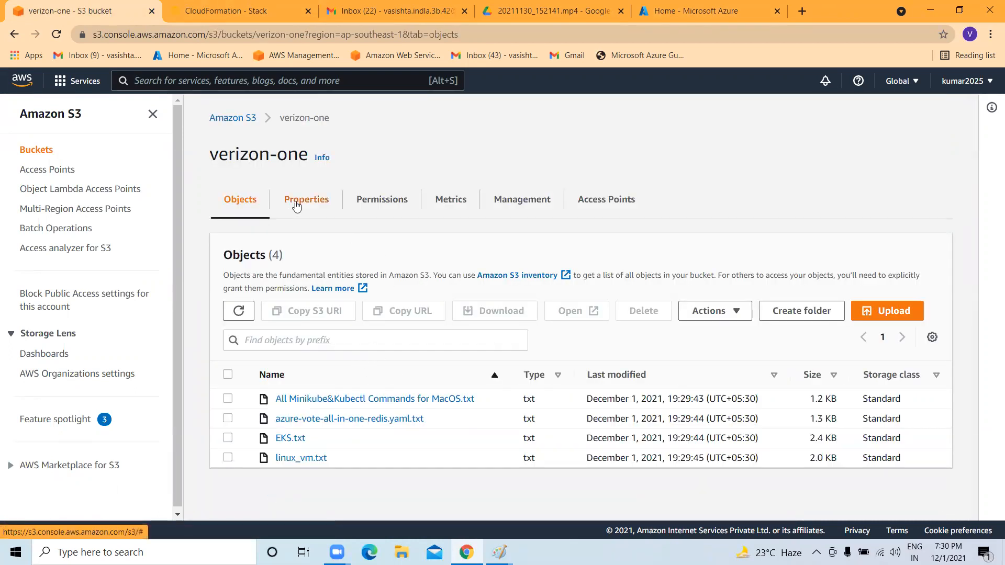
pyautogui.click(365, 198)
pyautogui.scroll(-4, 330, 292)
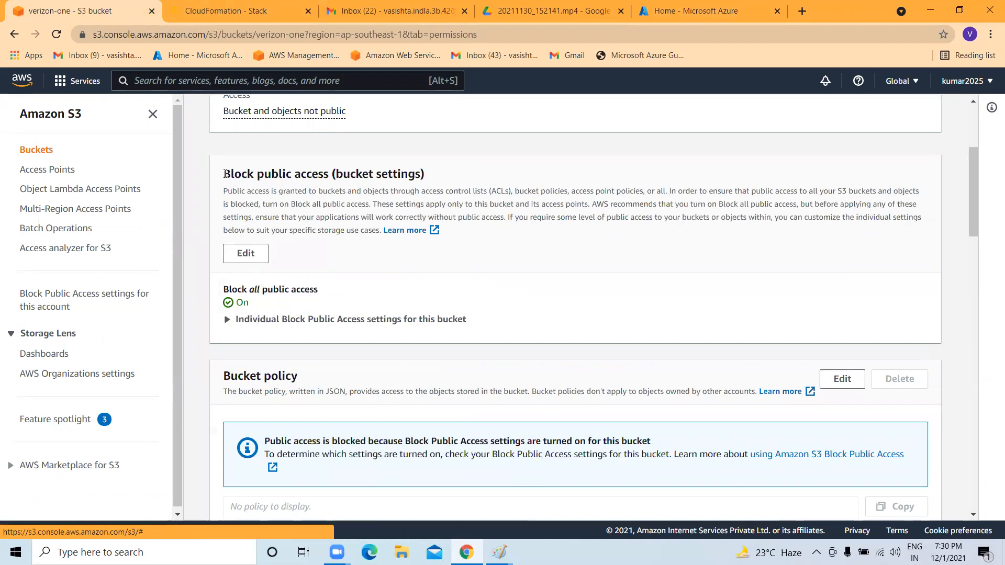
pyautogui.moveTo(225, 173); pyautogui.dragTo(432, 178)
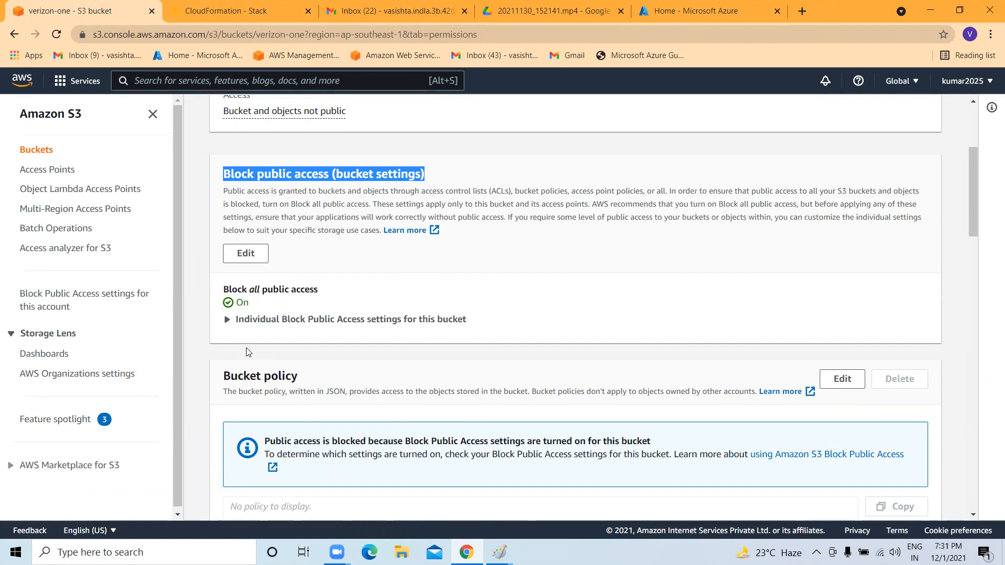
# Uncheck Block all public access for verizon-one, save, confirm with 'confirm', and return to Objects.
pyautogui.click(248, 254)
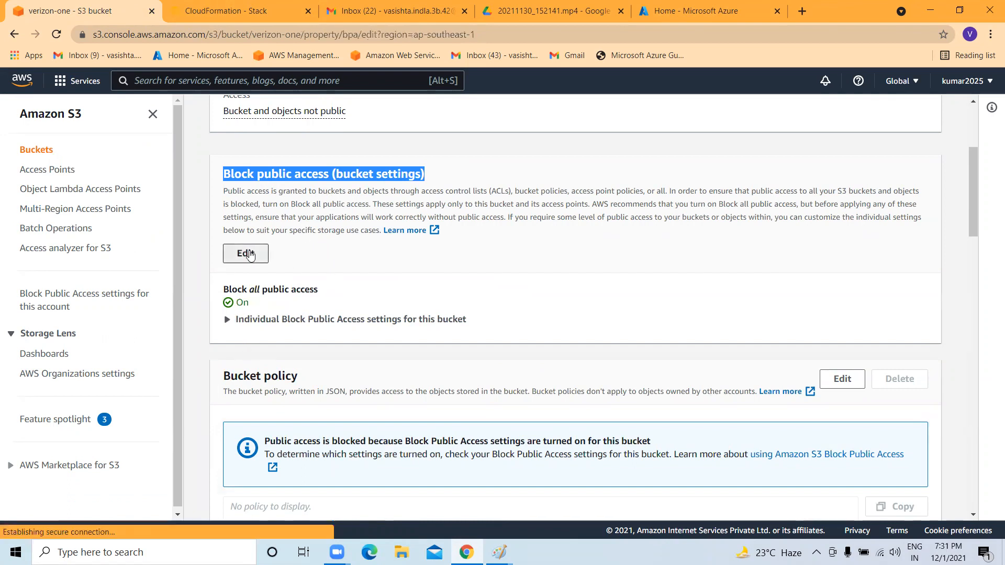
pyautogui.scroll(-1, 261, 292)
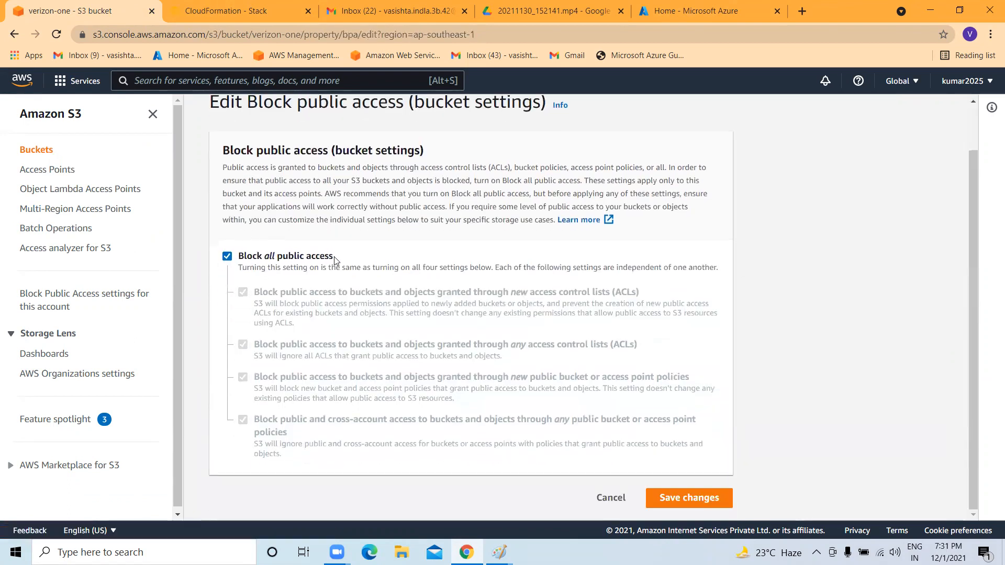
pyautogui.click(226, 257)
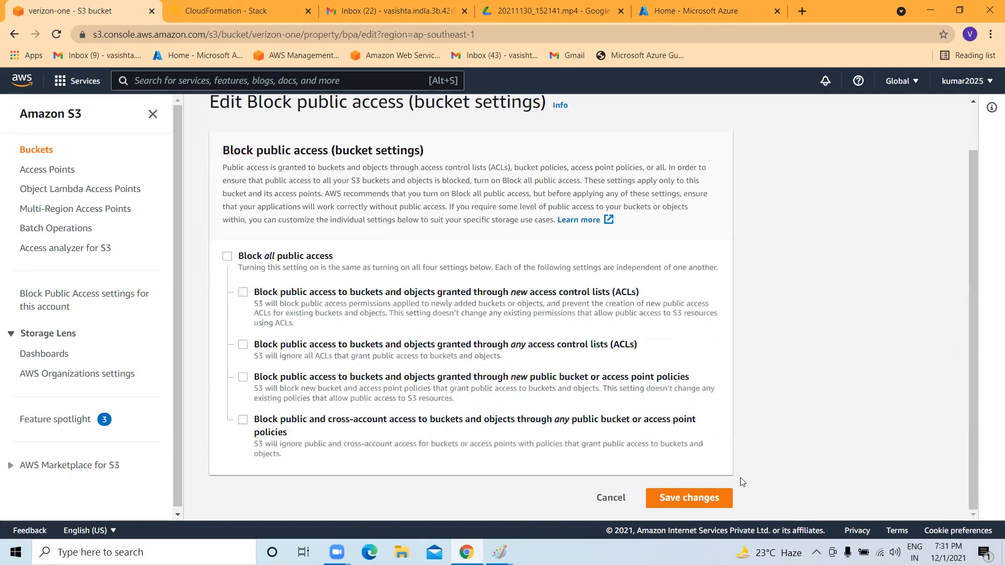
pyautogui.click(702, 499)
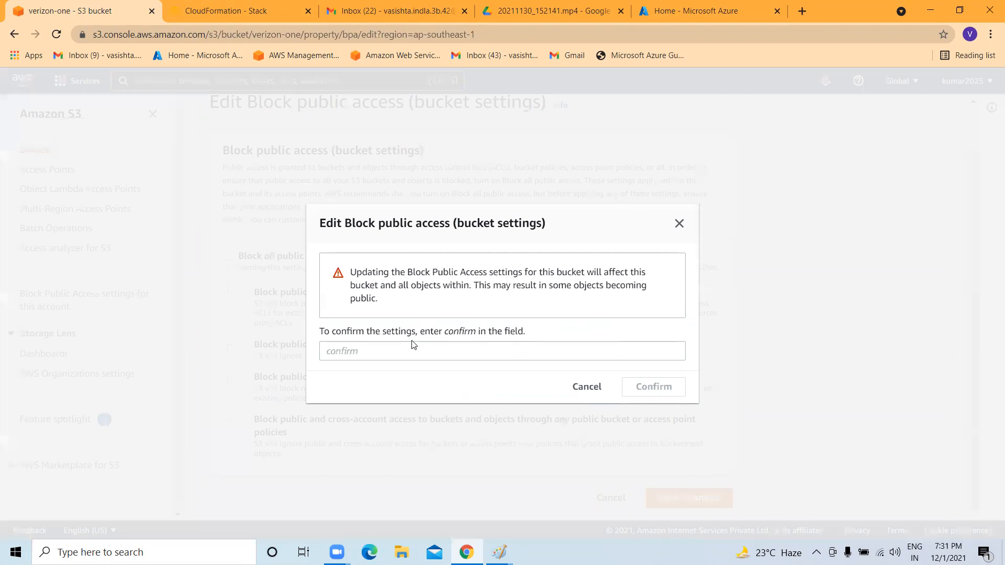
pyautogui.click(409, 360)
pyautogui.write('confirm')
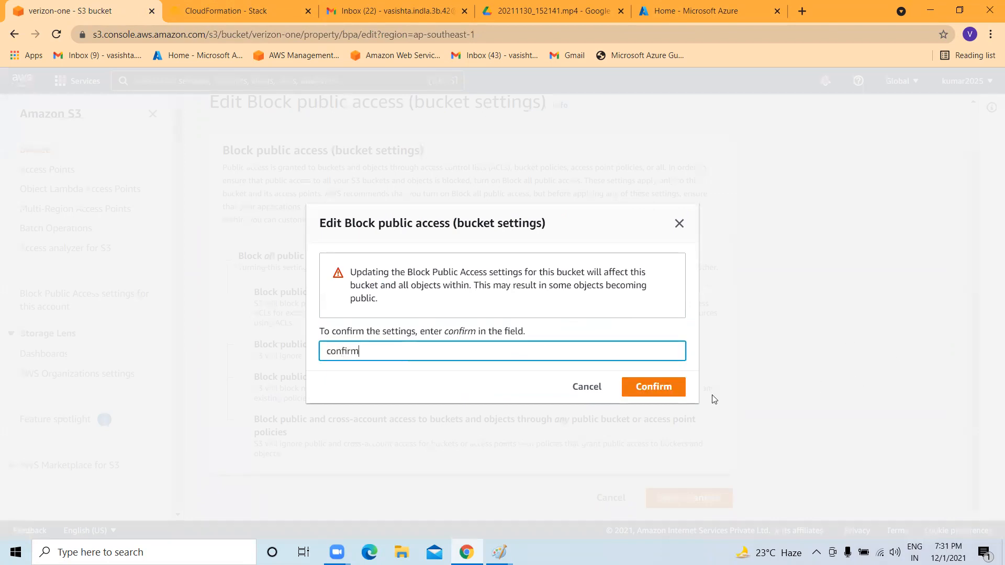
pyautogui.click(655, 390)
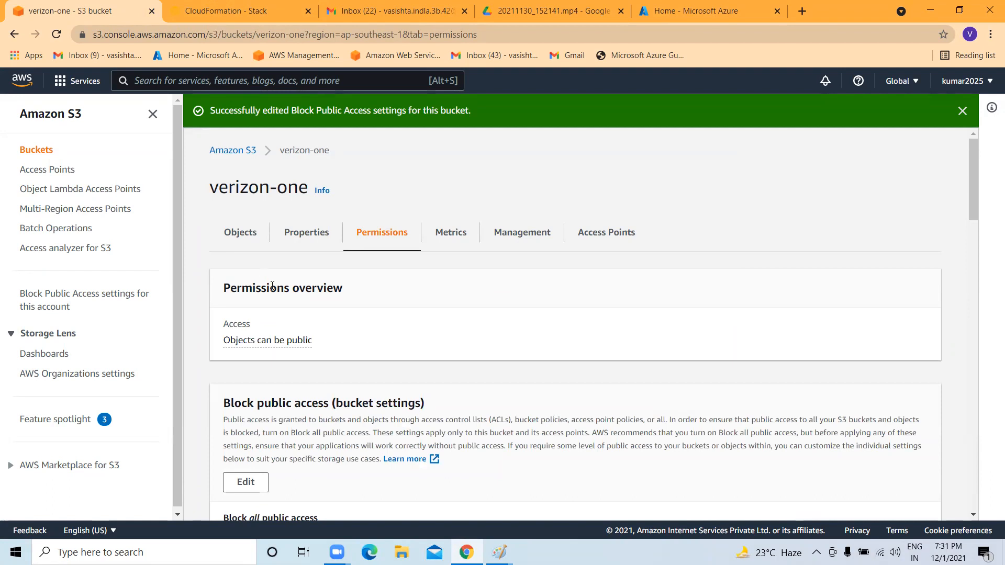
pyautogui.scroll(-5, 284, 291)
pyautogui.scroll(4, 287, 295)
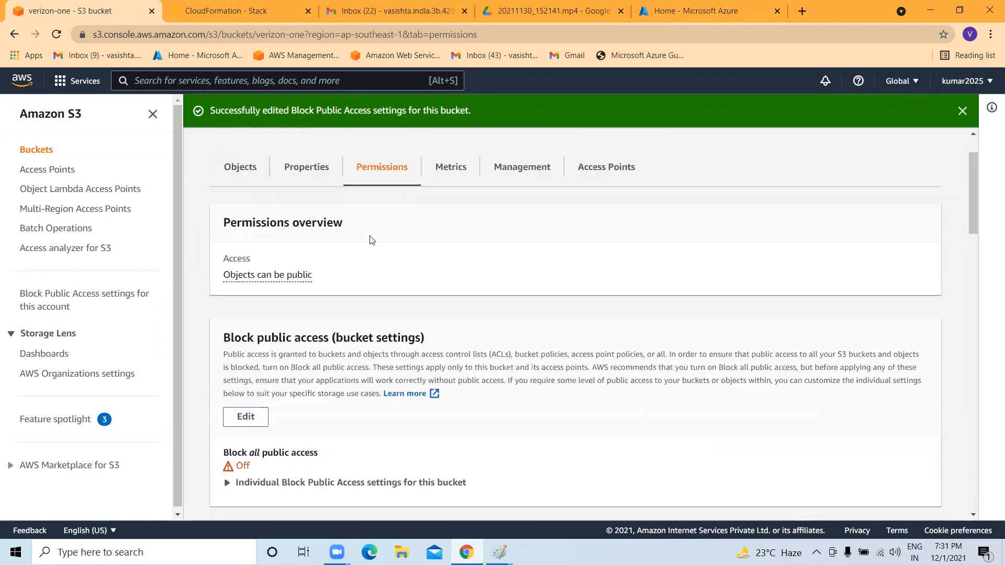
pyautogui.click(239, 168)
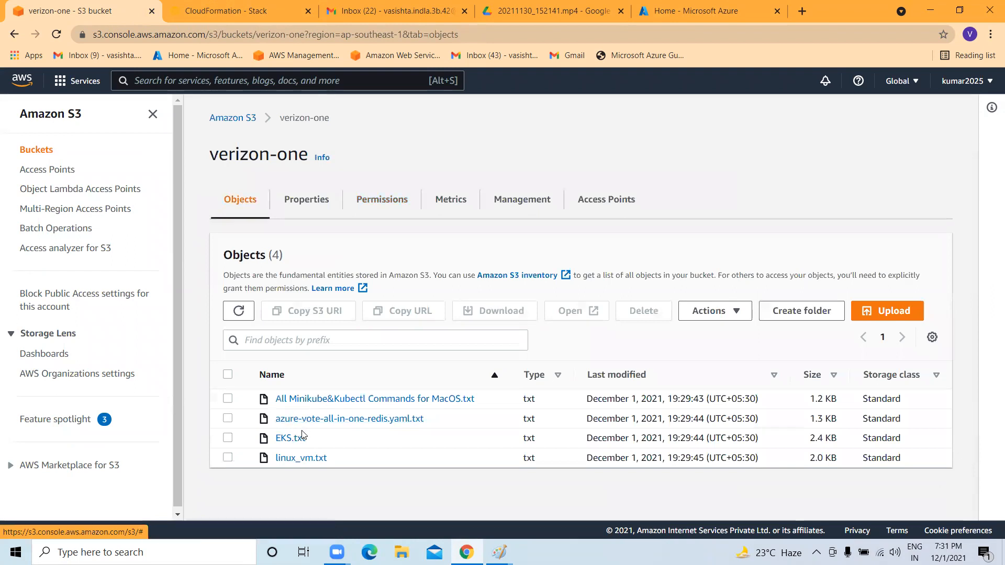
pyautogui.click(227, 458)
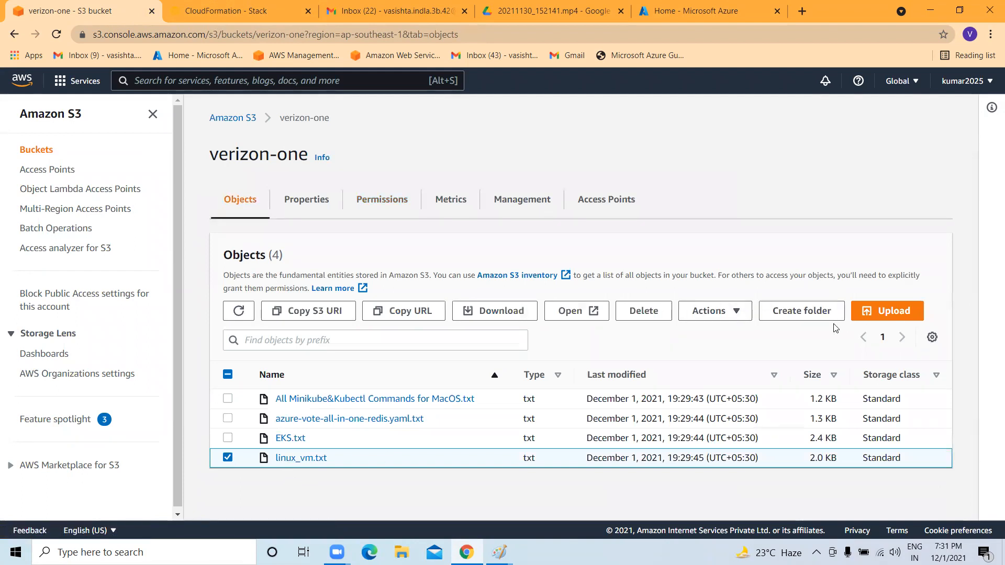
pyautogui.click(737, 314)
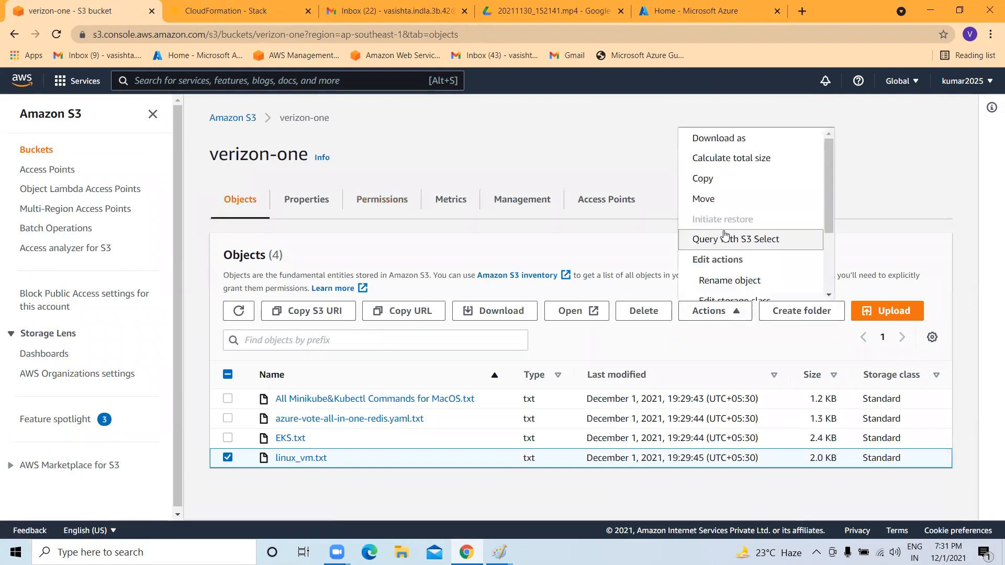
pyautogui.scroll(-2, 724, 235)
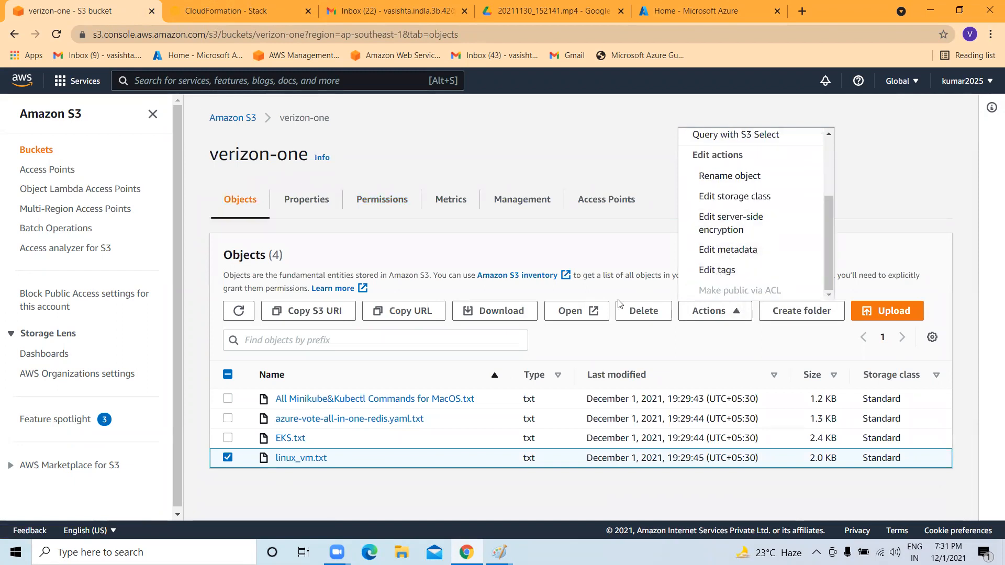
pyautogui.click(228, 458)
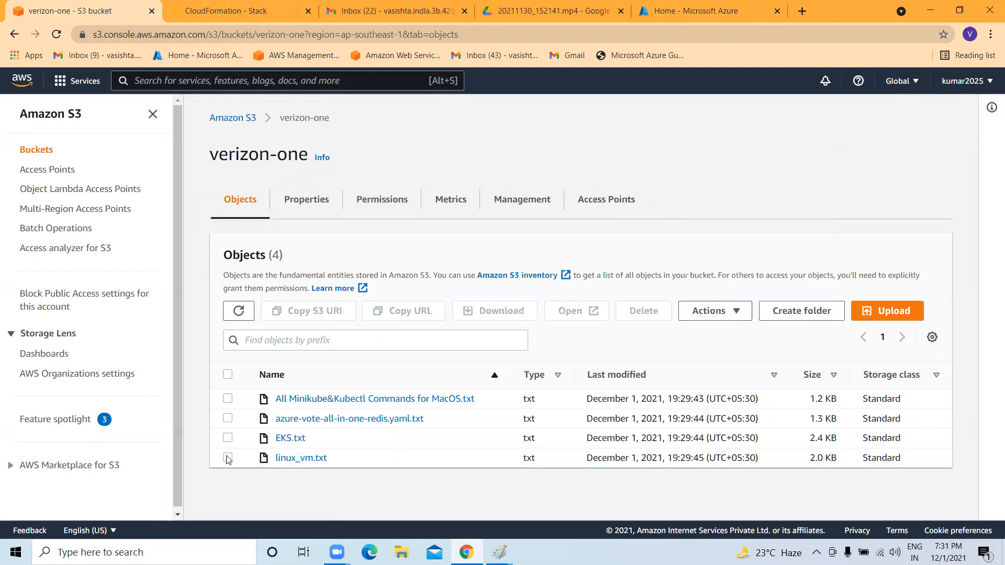
pyautogui.click(227, 458)
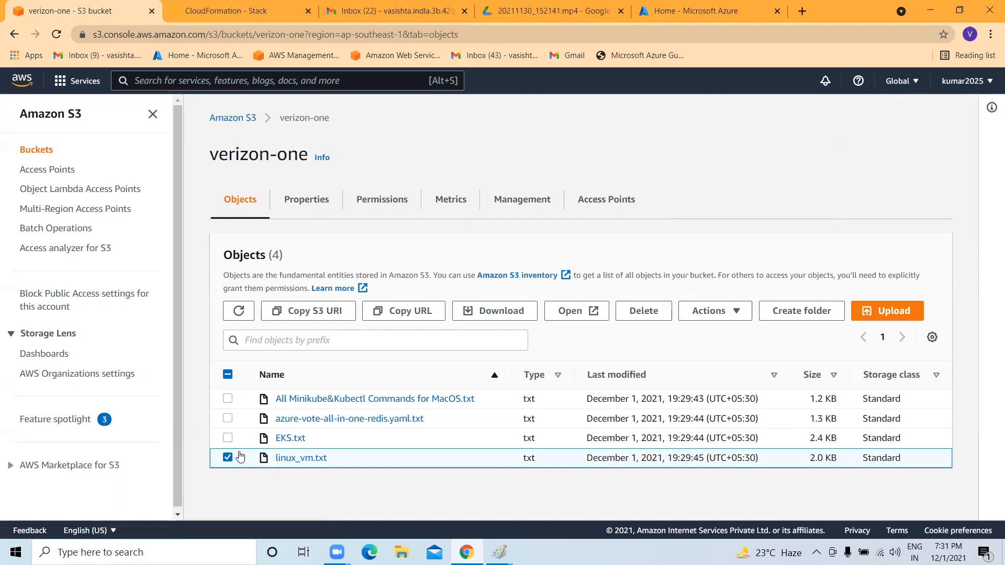
pyautogui.click(720, 308)
pyautogui.scroll(-3, 749, 240)
pyautogui.scroll(-1, 744, 283)
pyautogui.scroll(3, 752, 269)
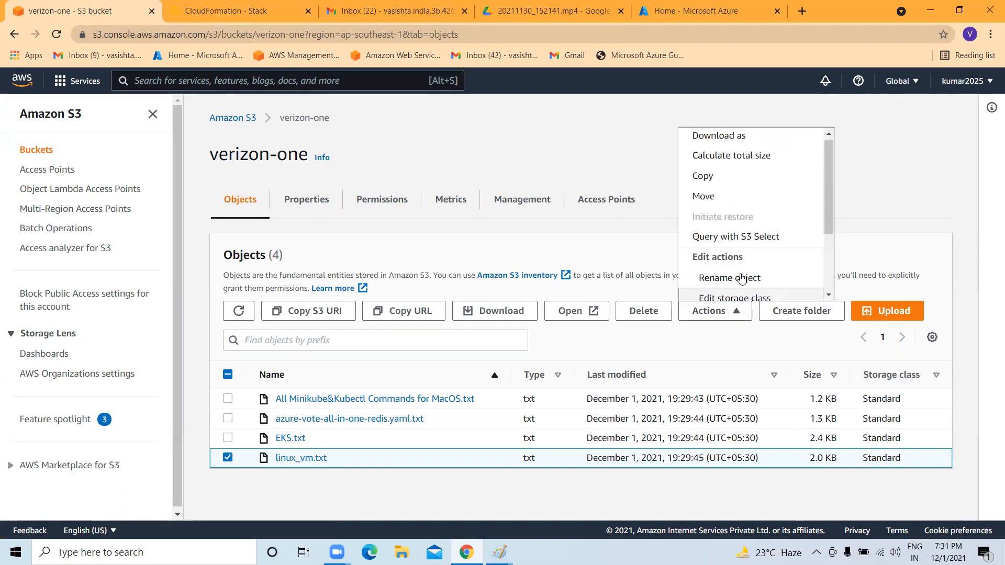
pyautogui.scroll(-3, 763, 246)
pyautogui.scroll(3, 764, 246)
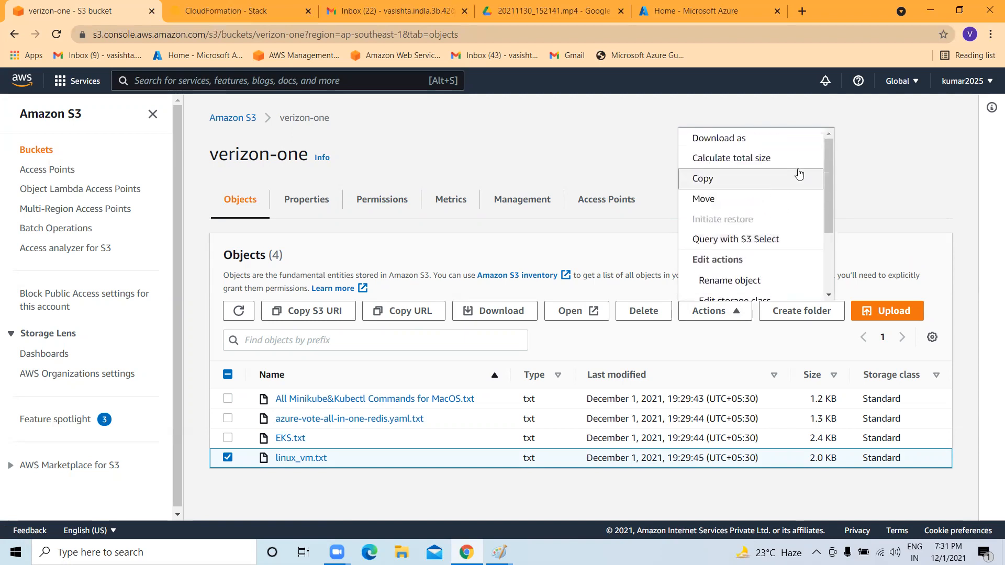
pyautogui.click(446, 157)
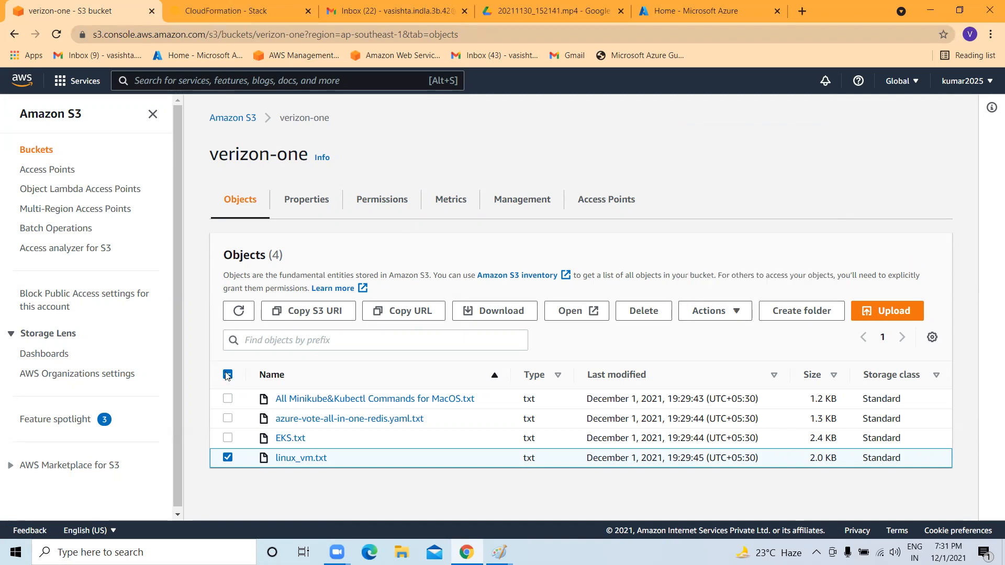
pyautogui.click(227, 375)
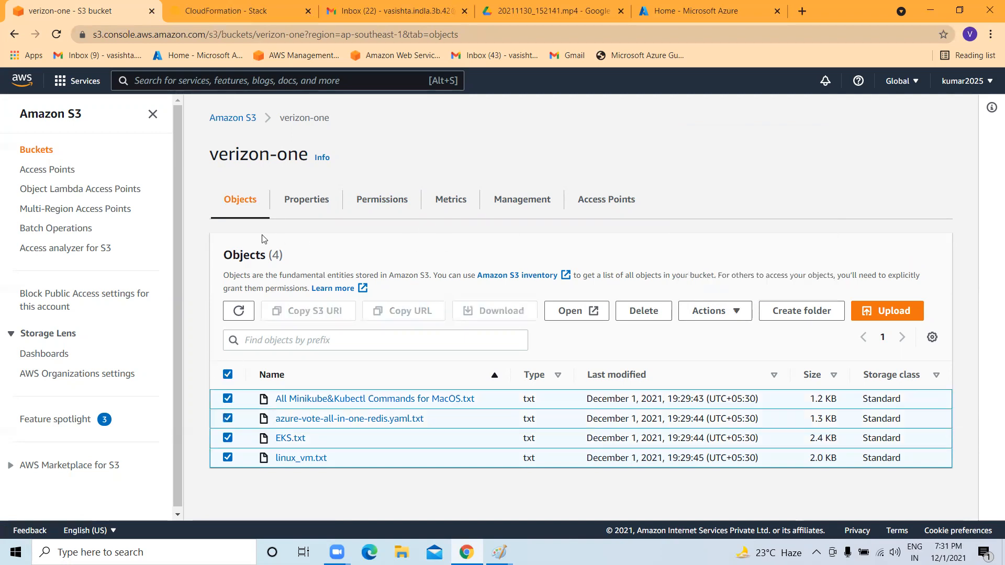
pyautogui.click(239, 119)
pyautogui.scroll(-5, 459, 356)
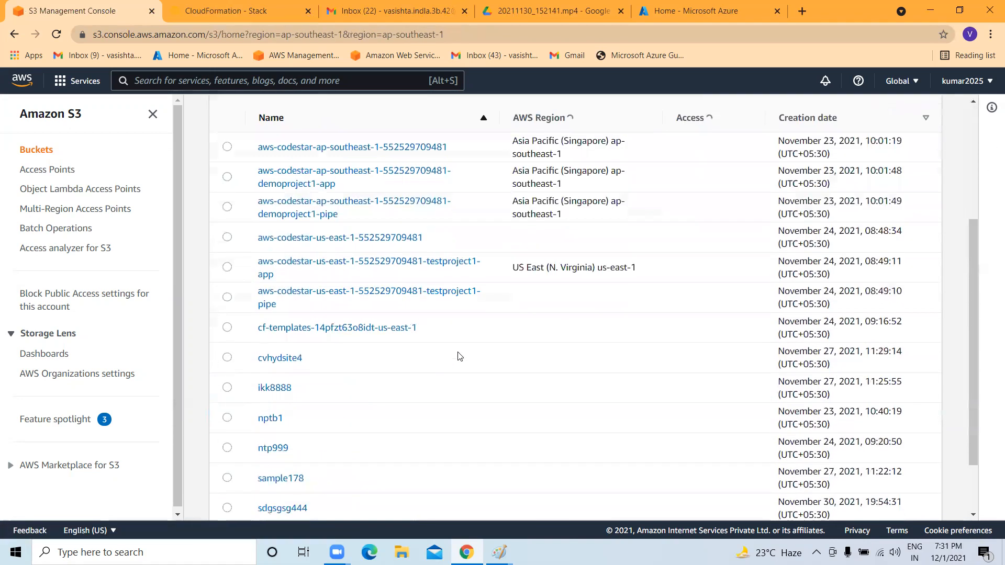
pyautogui.click(283, 492)
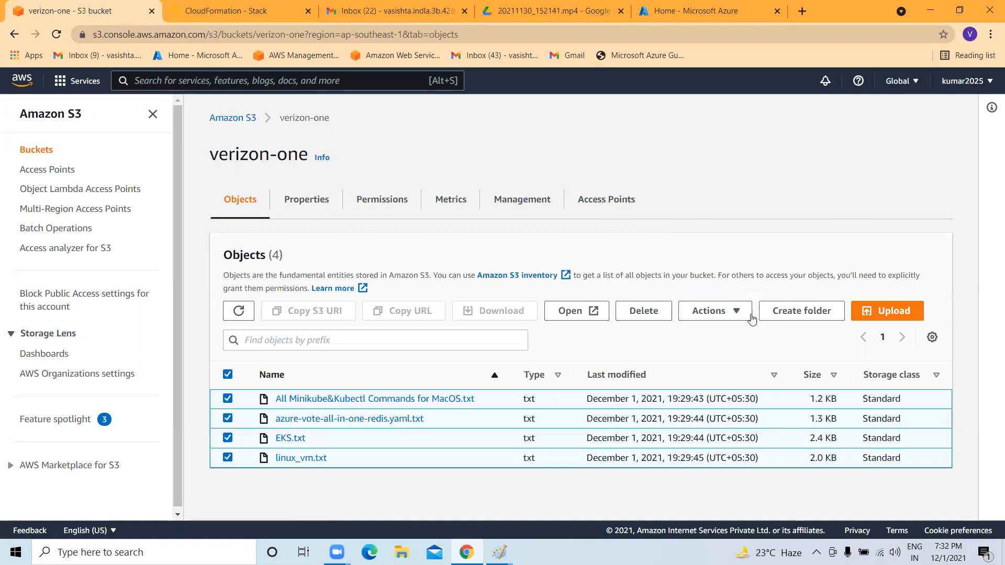
pyautogui.click(749, 314)
pyautogui.scroll(-2, 696, 194)
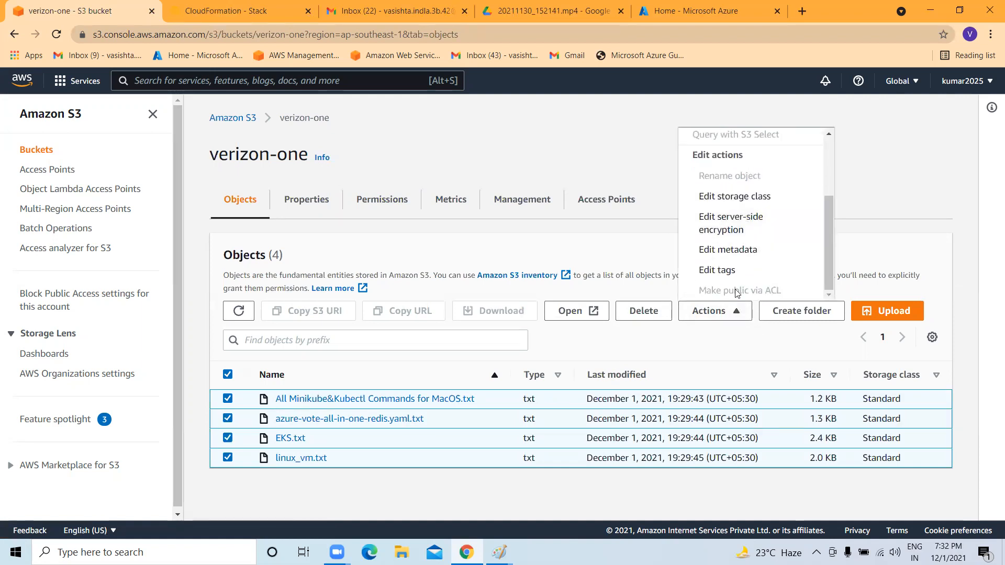
pyautogui.click(228, 374)
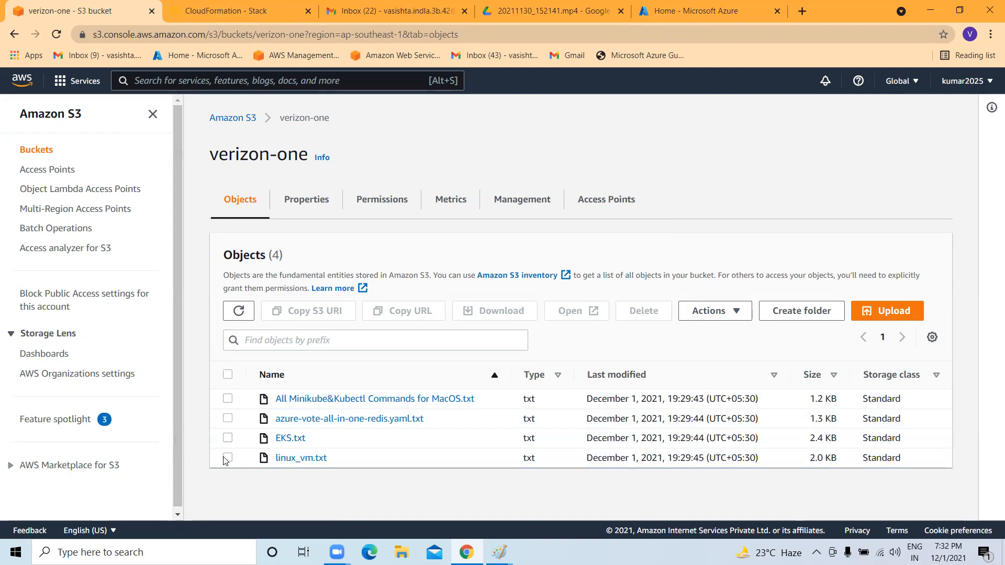
pyautogui.click(228, 458)
pyautogui.click(717, 314)
pyautogui.scroll(-3, 746, 251)
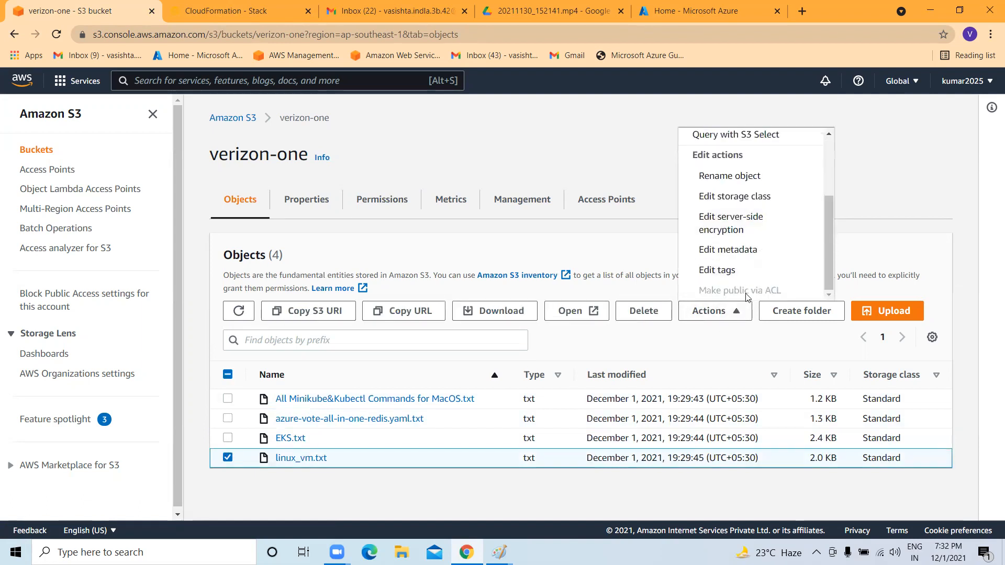
pyautogui.click(549, 159)
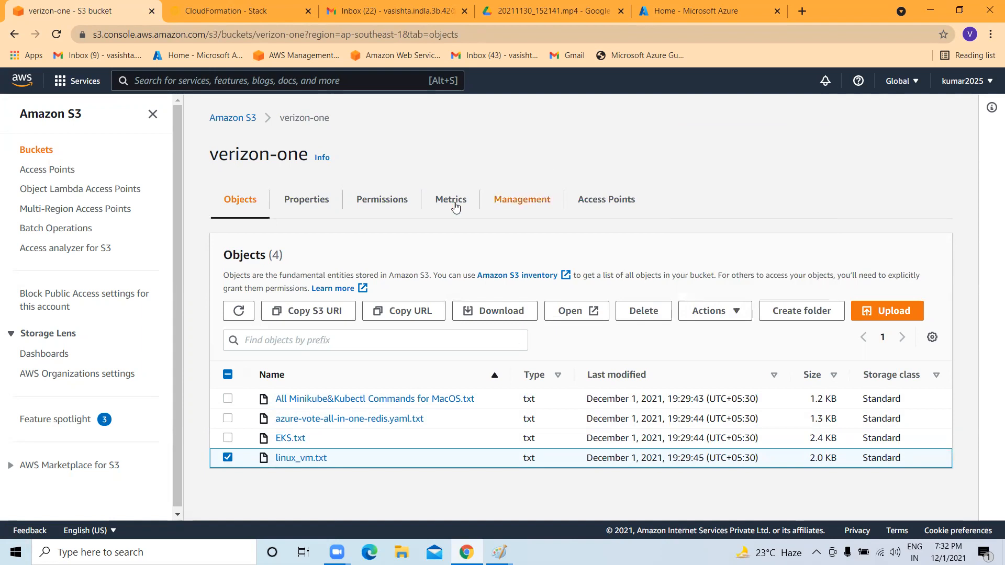
pyautogui.click(306, 202)
pyautogui.click(390, 199)
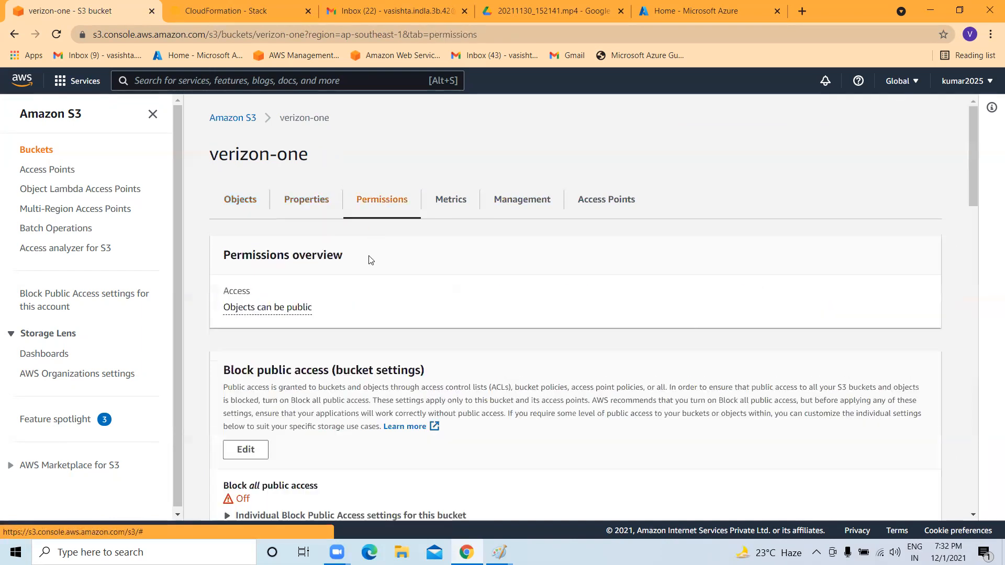
pyautogui.scroll(-5, 294, 349)
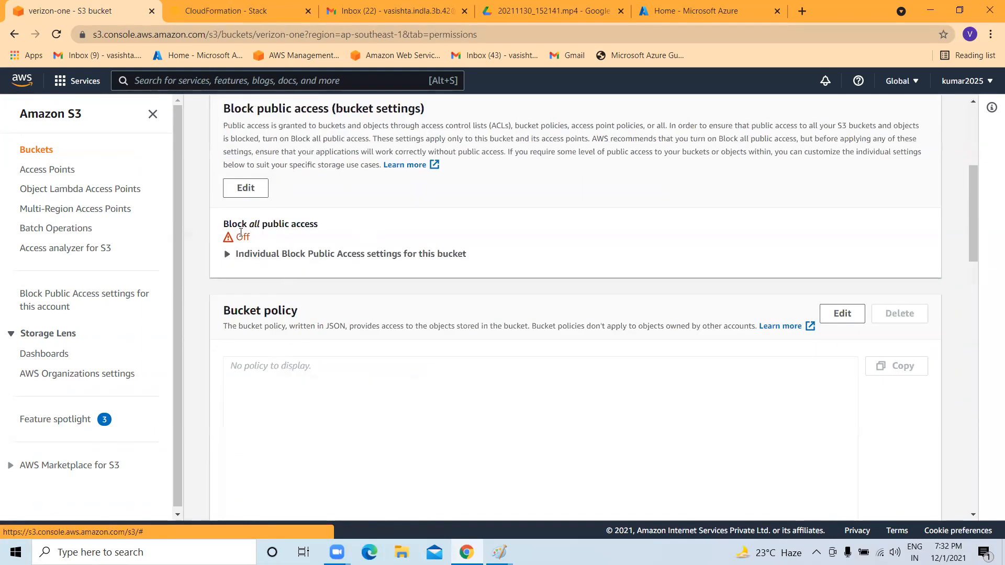
pyautogui.scroll(-10, 272, 262)
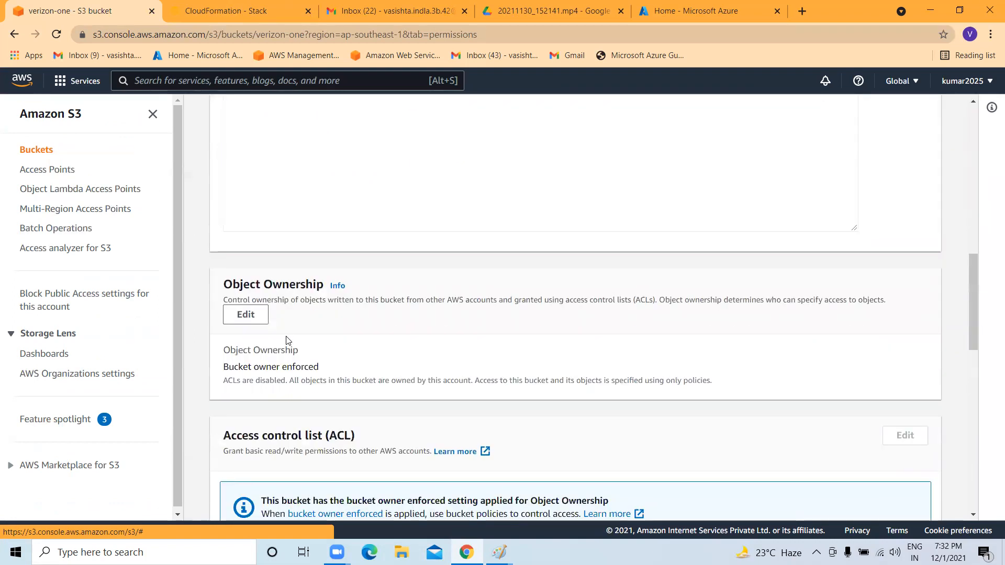
pyautogui.scroll(-3, 639, 271)
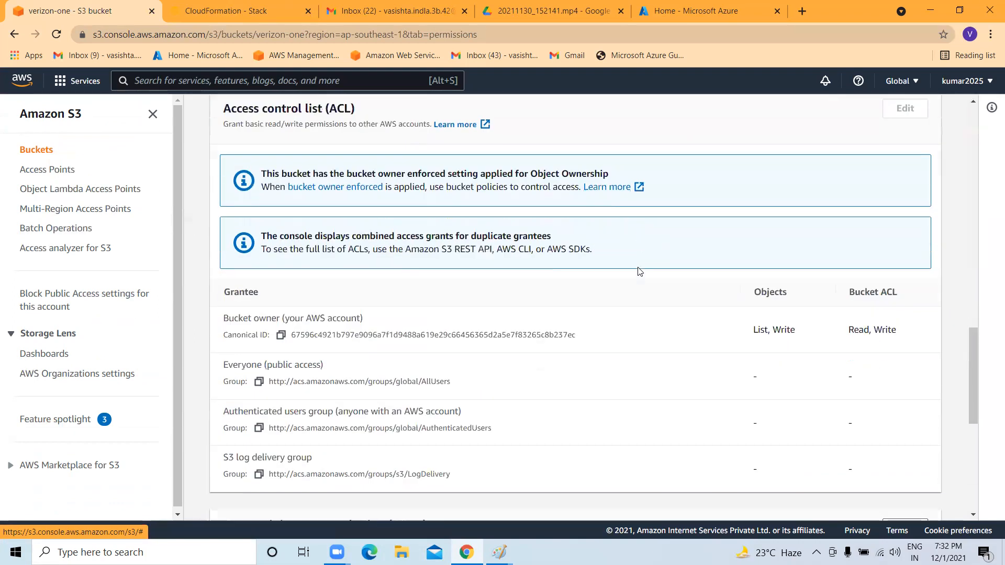
pyautogui.scroll(-4, 271, 352)
pyautogui.scroll(5, 409, 318)
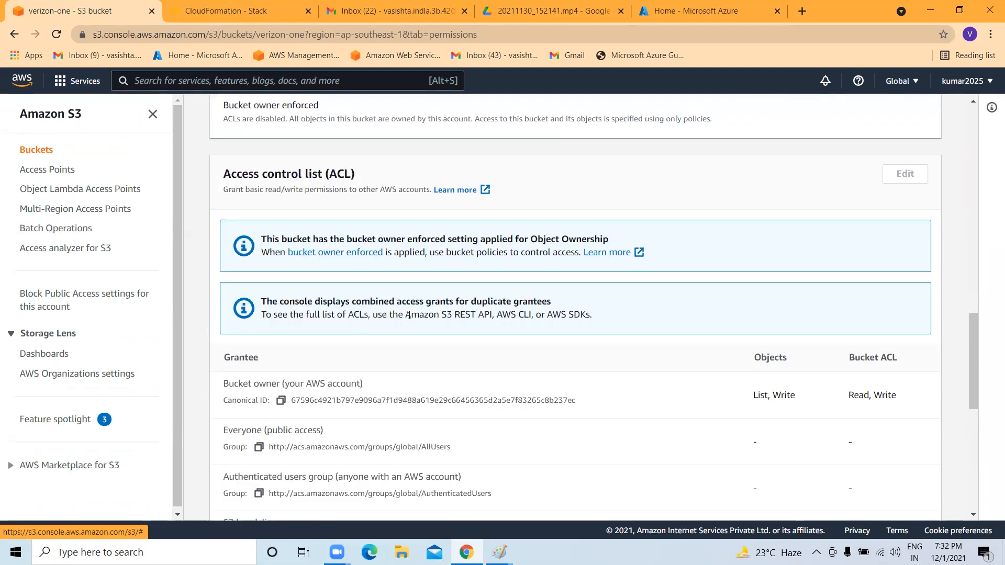
pyautogui.scroll(1, 777, 390)
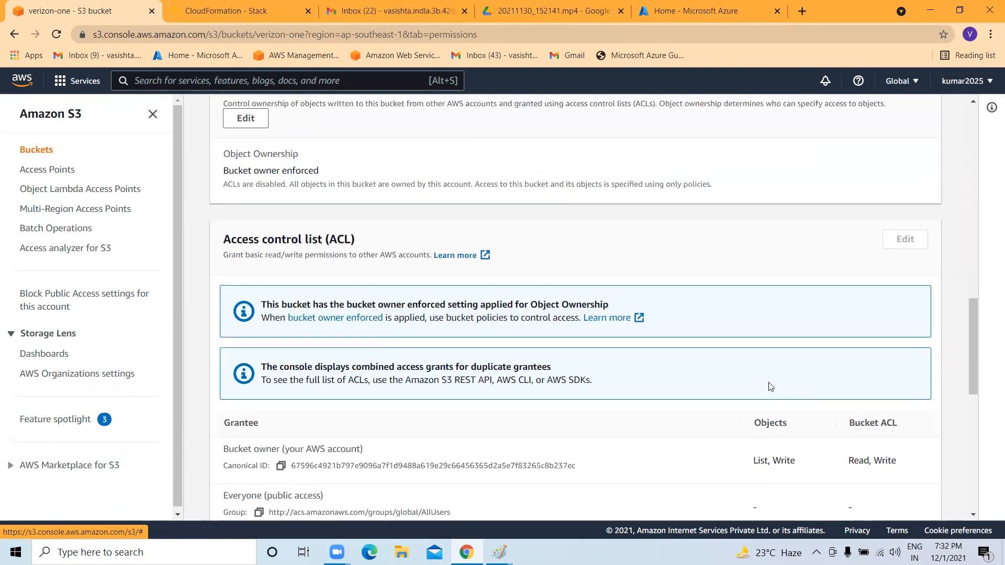
pyautogui.scroll(10, 437, 296)
pyautogui.scroll(4, 437, 295)
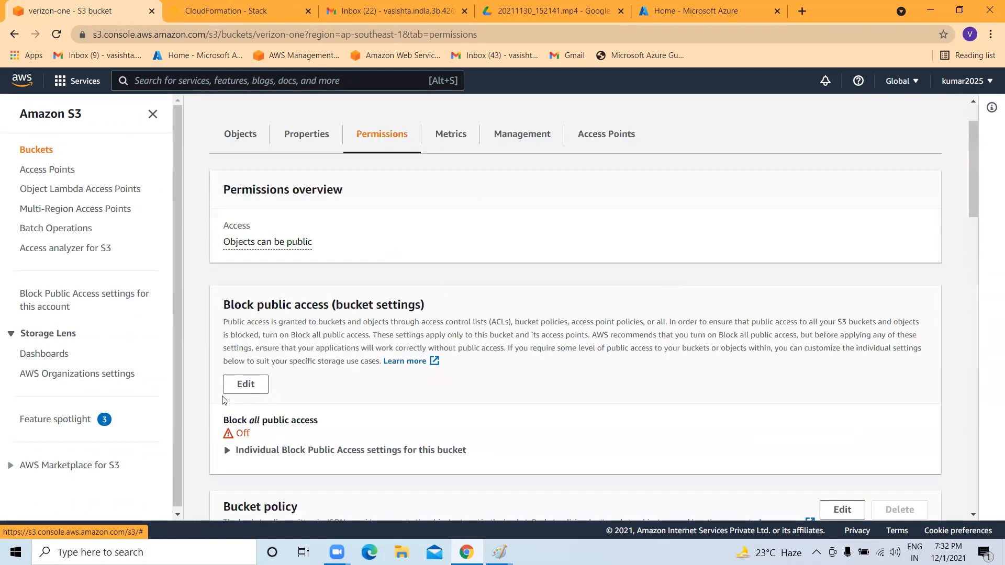
# Re-save verizon-one's Block public access with all boxes unchecked, confirm with 'confirm', then show Objects.
pyautogui.click(254, 385)
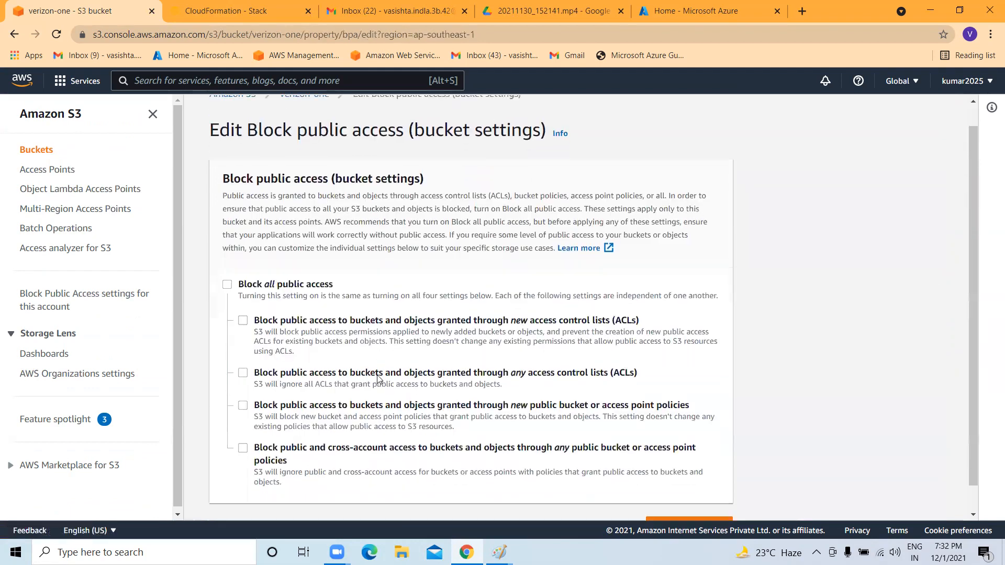
pyautogui.scroll(-1, 379, 377)
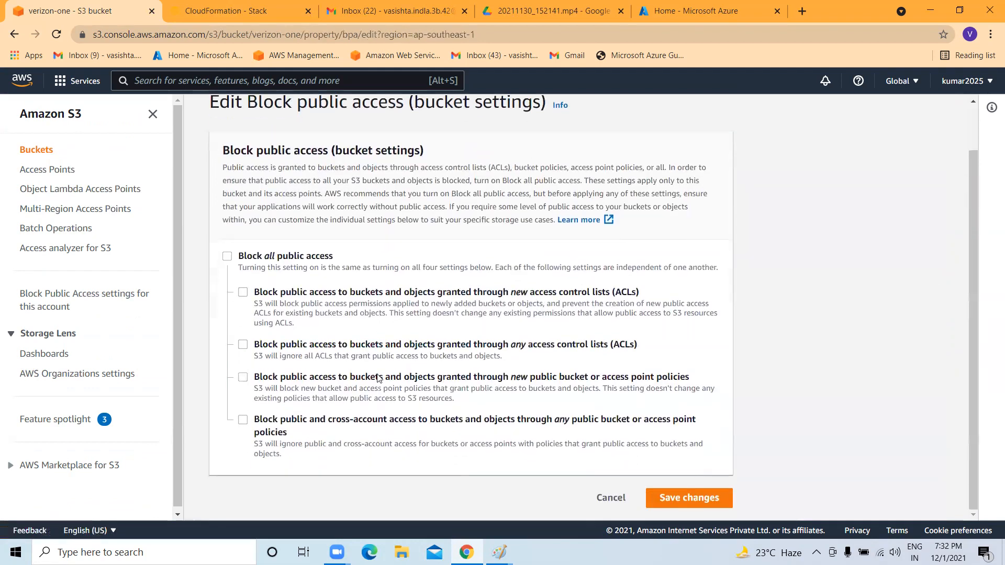
pyautogui.click(701, 503)
pyautogui.click(474, 350)
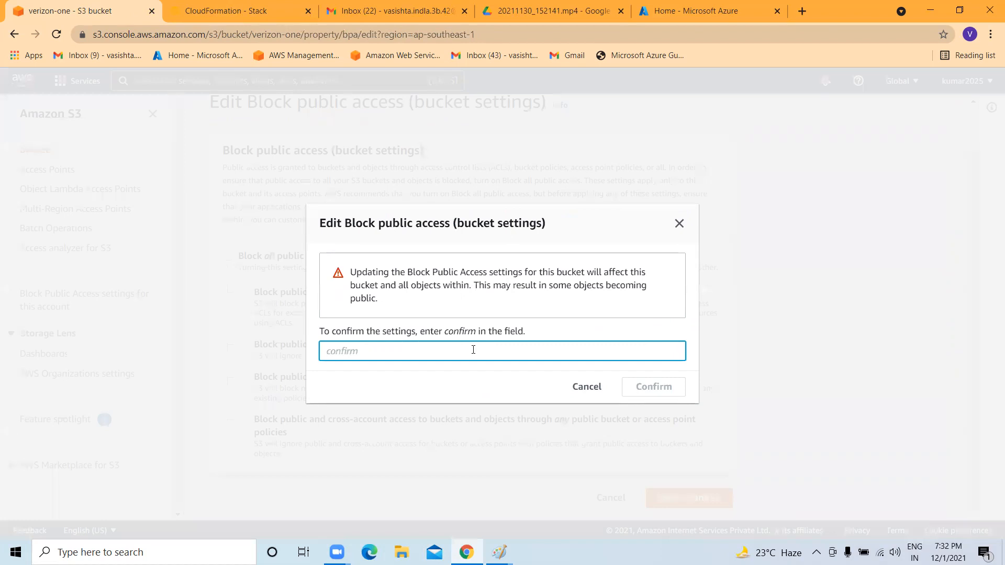
pyautogui.write('confirm')
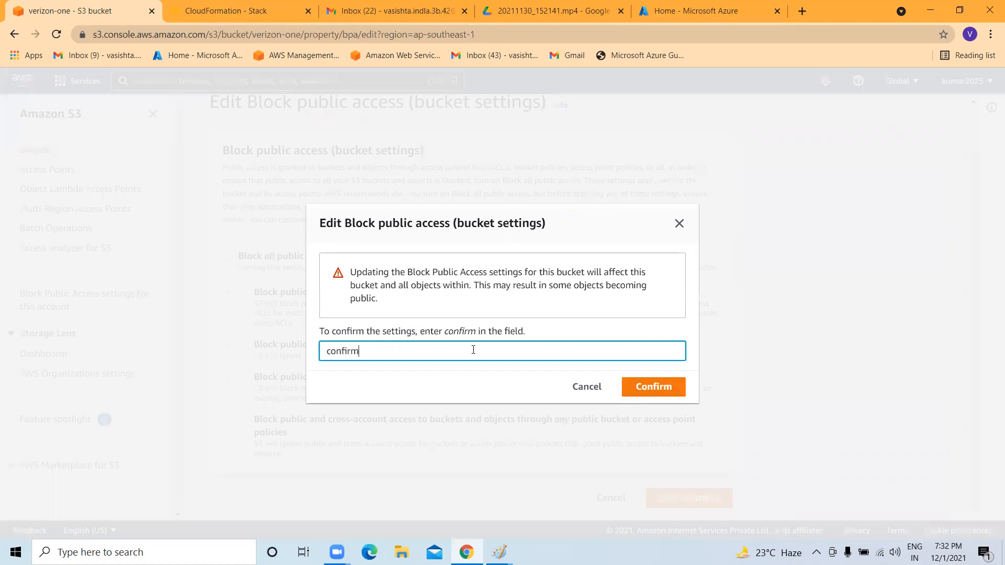
pyautogui.click(648, 387)
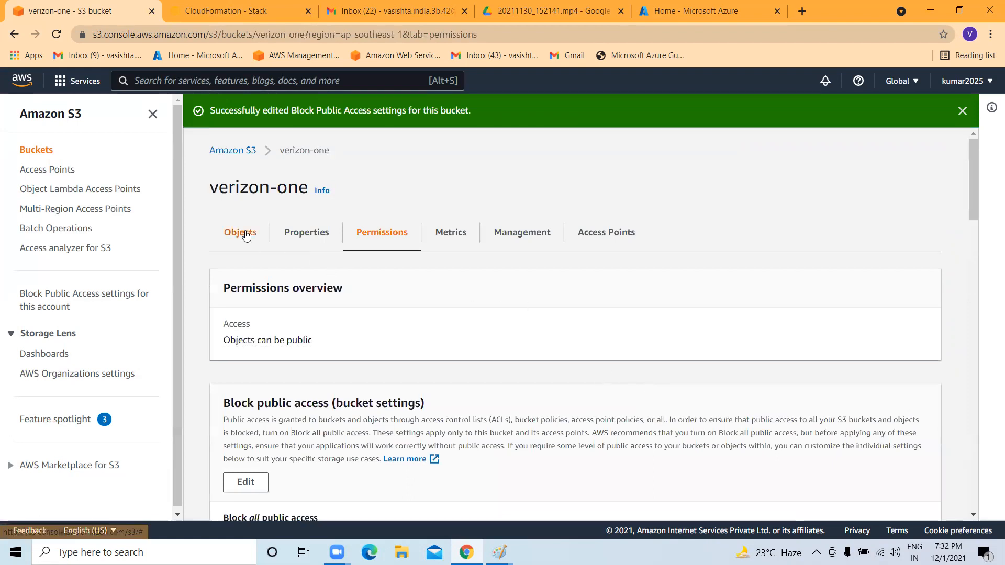
pyautogui.click(241, 232)
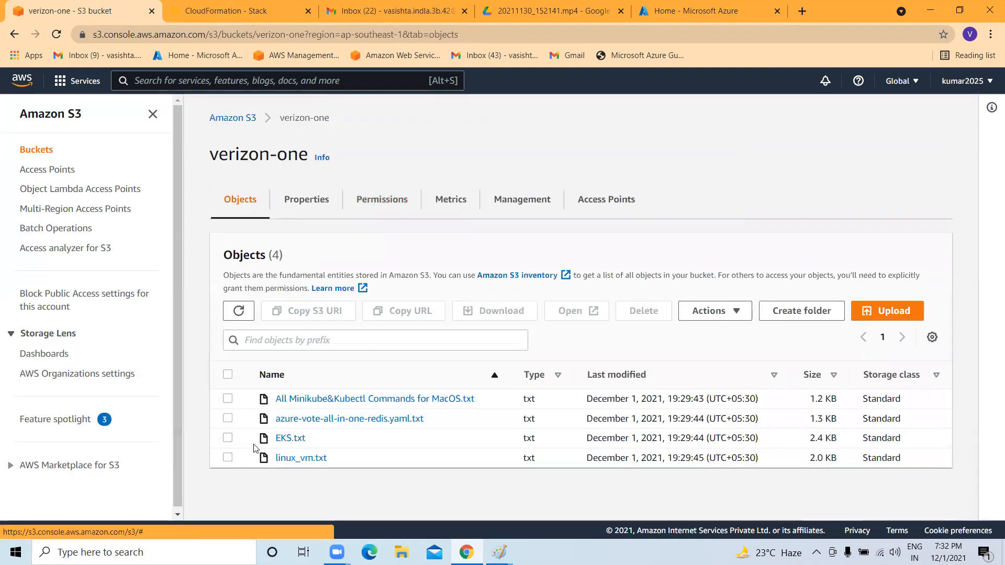
# Open linux_vm.txt and check its Permissions and Versions tabs.
pyautogui.click(305, 459)
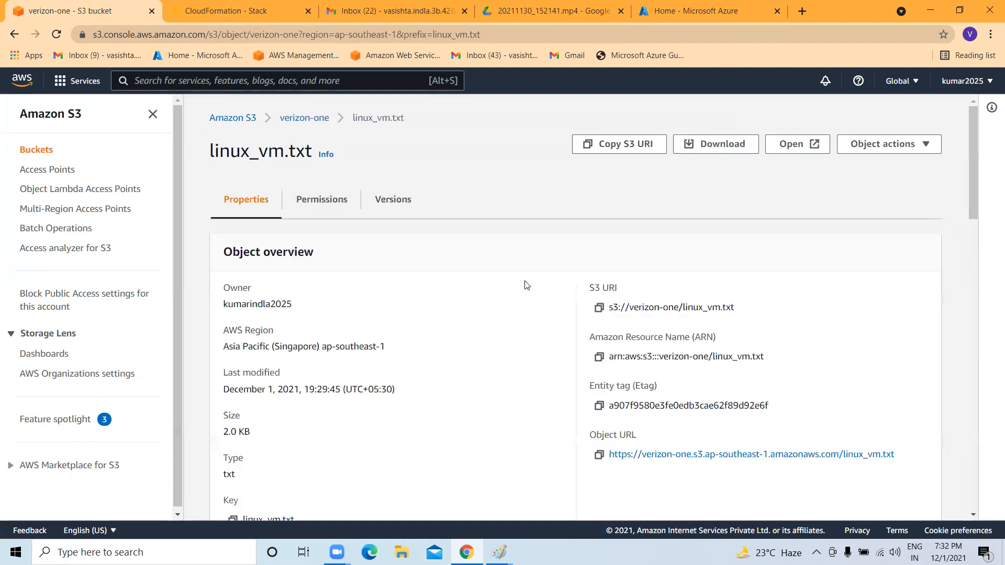
pyautogui.click(322, 200)
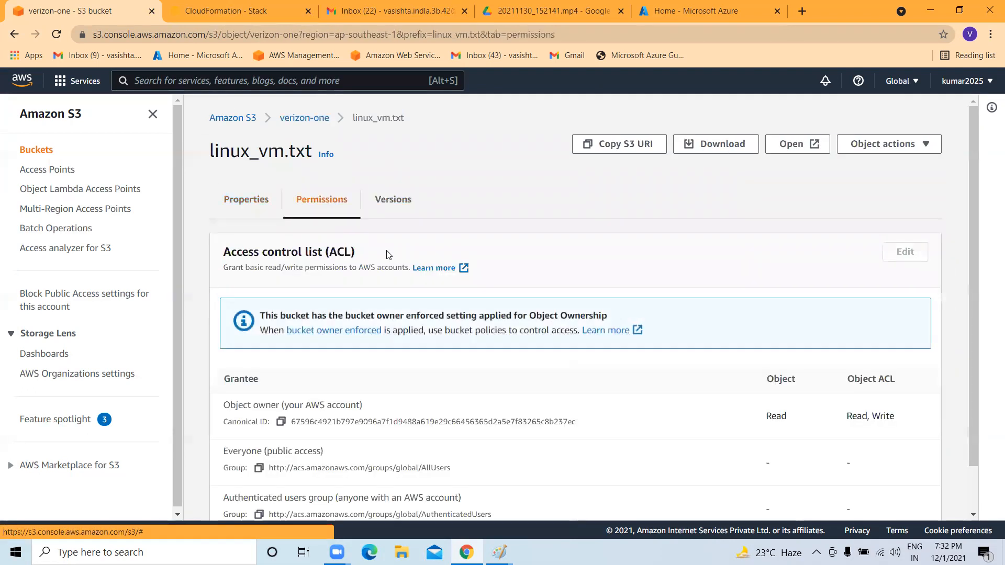
pyautogui.scroll(-1, 879, 234)
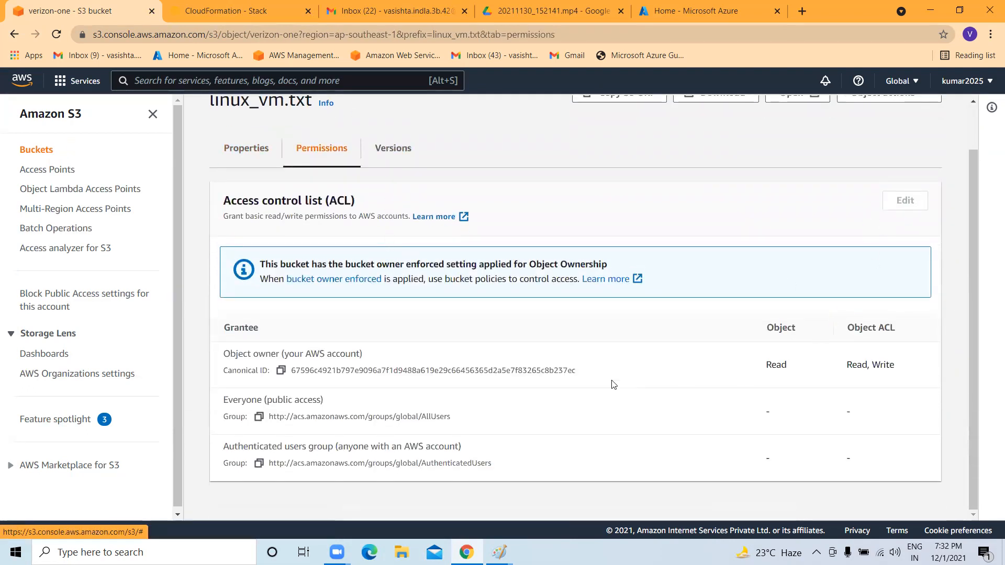
pyautogui.scroll(1, 414, 220)
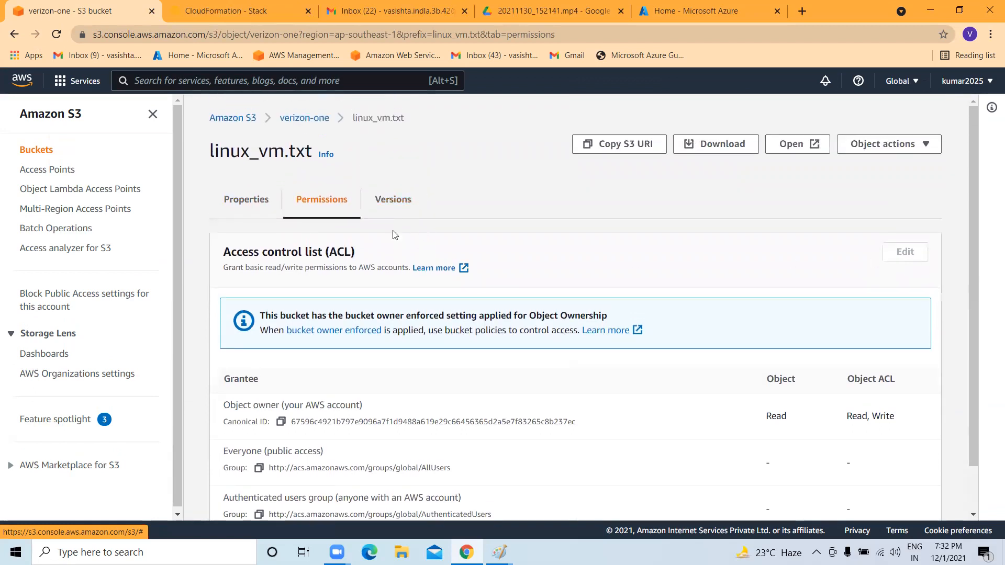
pyautogui.click(367, 200)
pyautogui.click(322, 200)
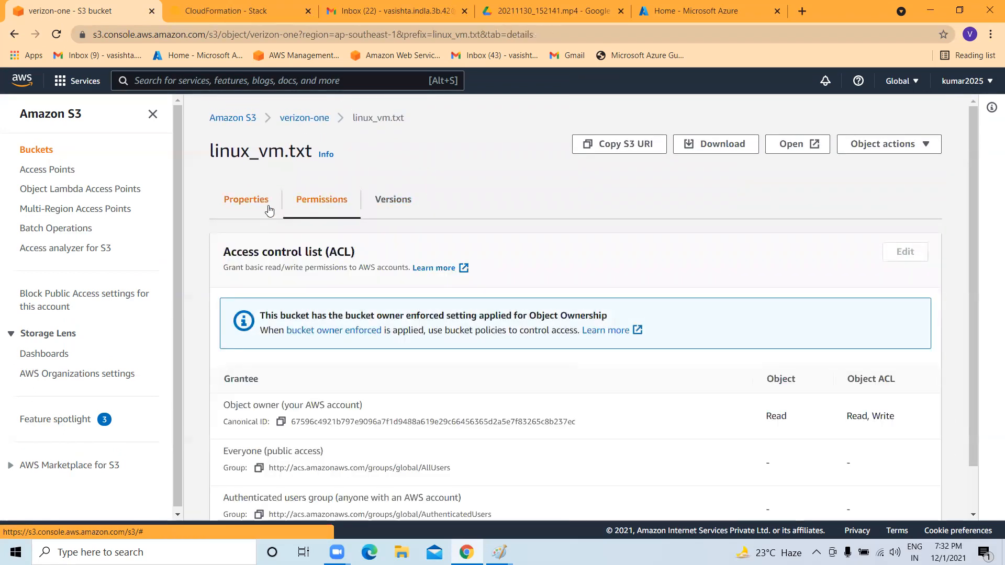
# Review linux_vm.txt's Properties and close the Home - Microsoft Azure tab.
pyautogui.click(237, 199)
pyautogui.scroll(-3, 375, 242)
pyautogui.scroll(-1, 473, 268)
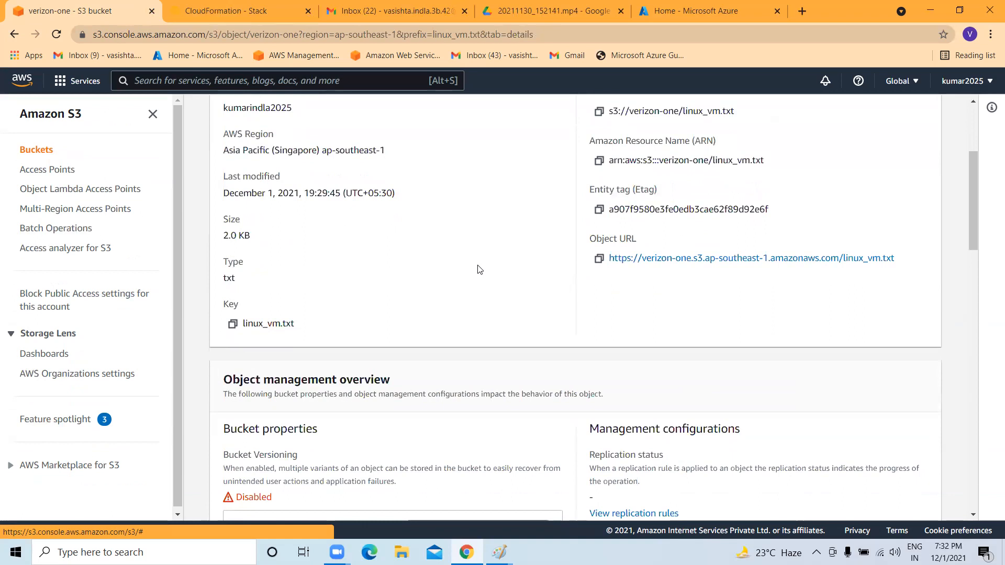
pyautogui.scroll(-3, 627, 273)
pyautogui.scroll(2, 615, 220)
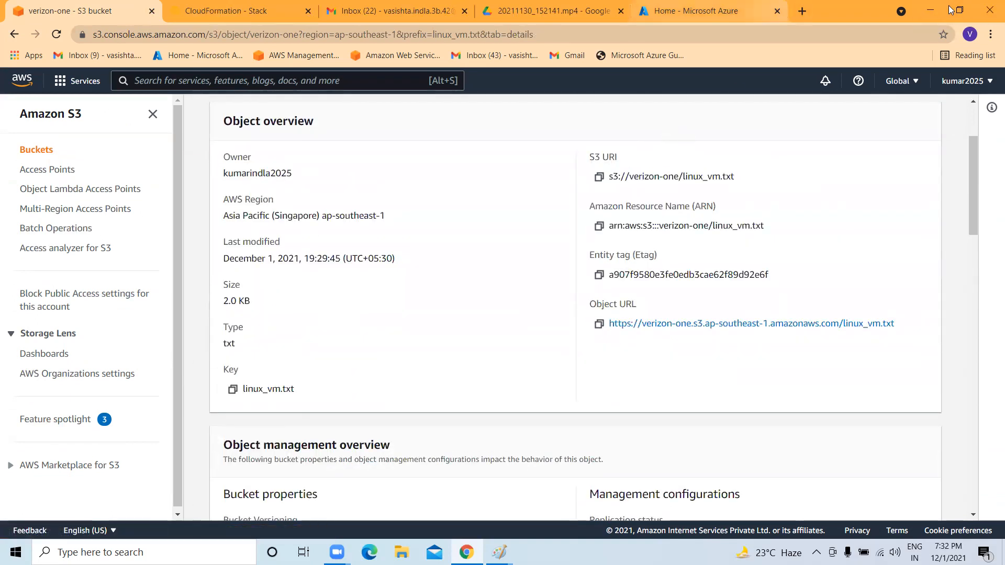
pyautogui.click(778, 10)
pyautogui.scroll(3, 523, 209)
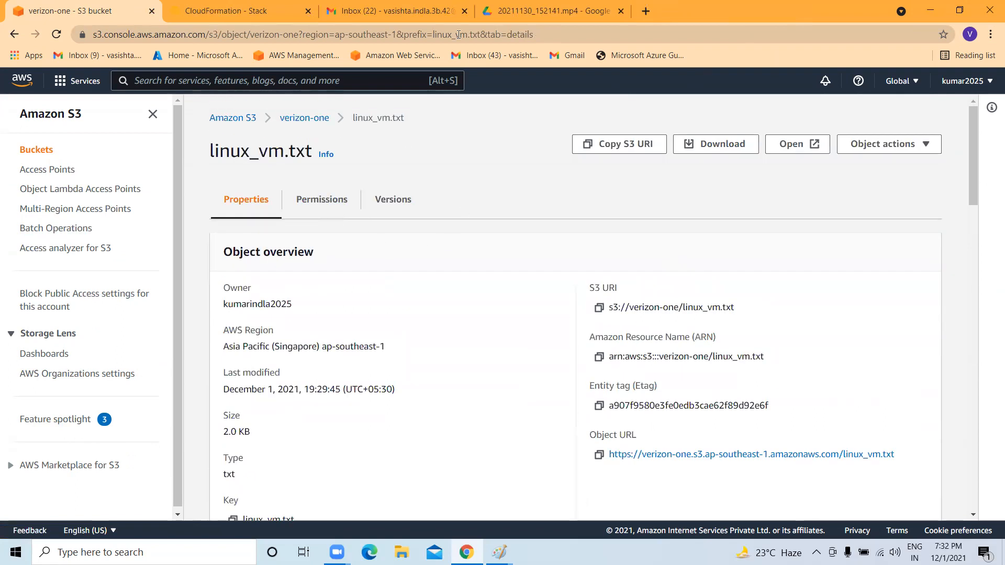
# Close the Google Drive video, Gmail inbox and CloudFormation tabs, leaving only the S3 tab.
pyautogui.click(547, 11)
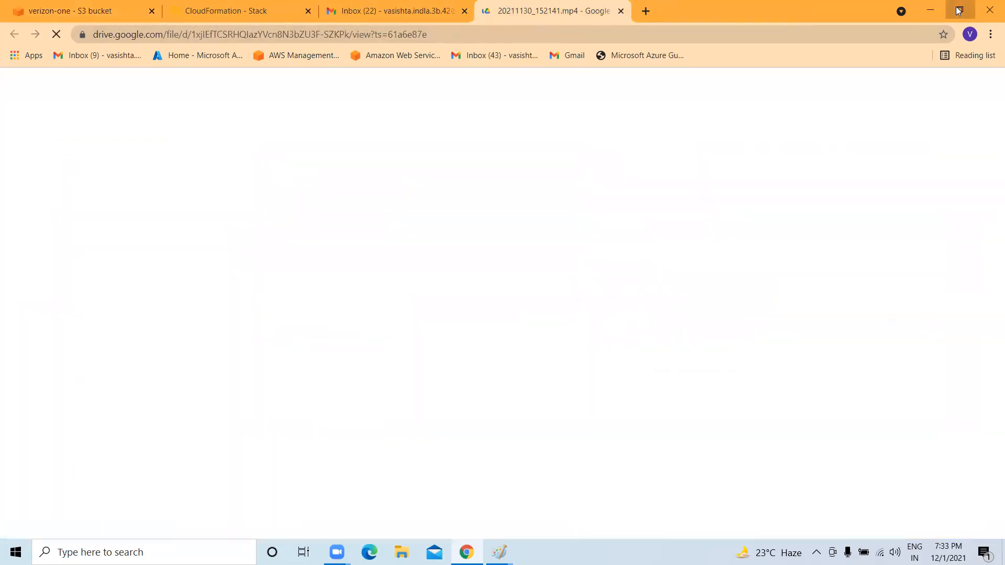
pyautogui.click(958, 10)
pyautogui.click(542, 46)
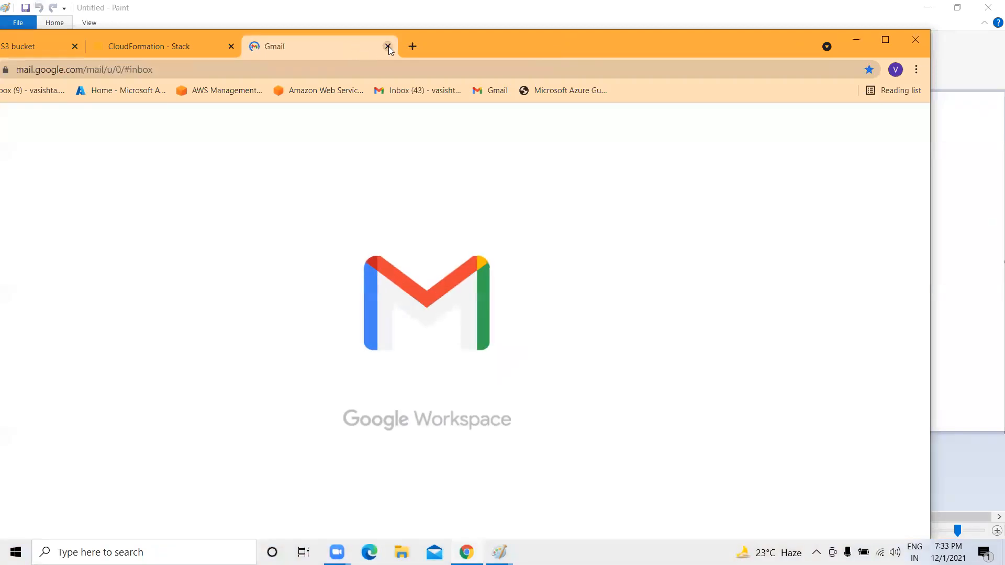
pyautogui.click(387, 46)
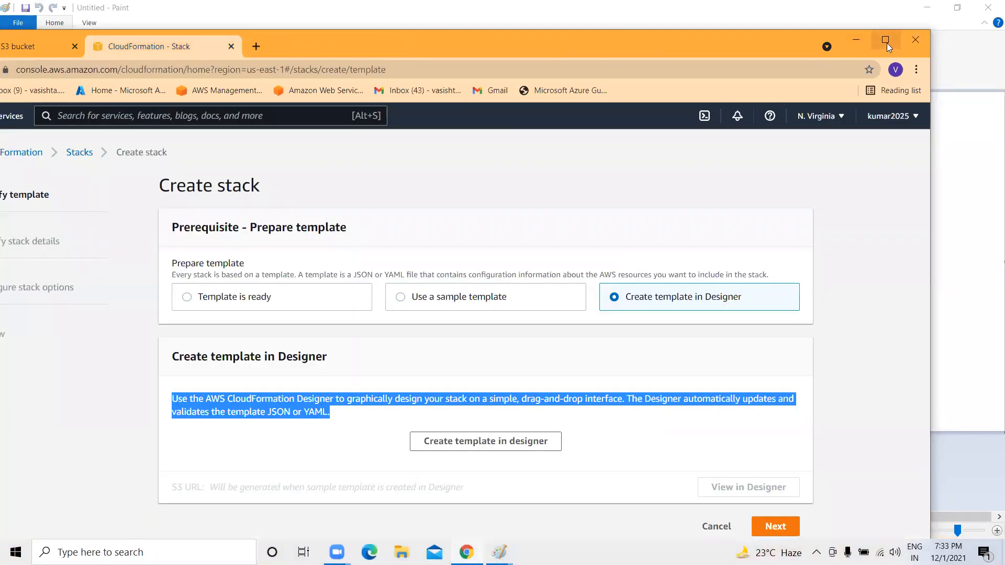
pyautogui.click(885, 41)
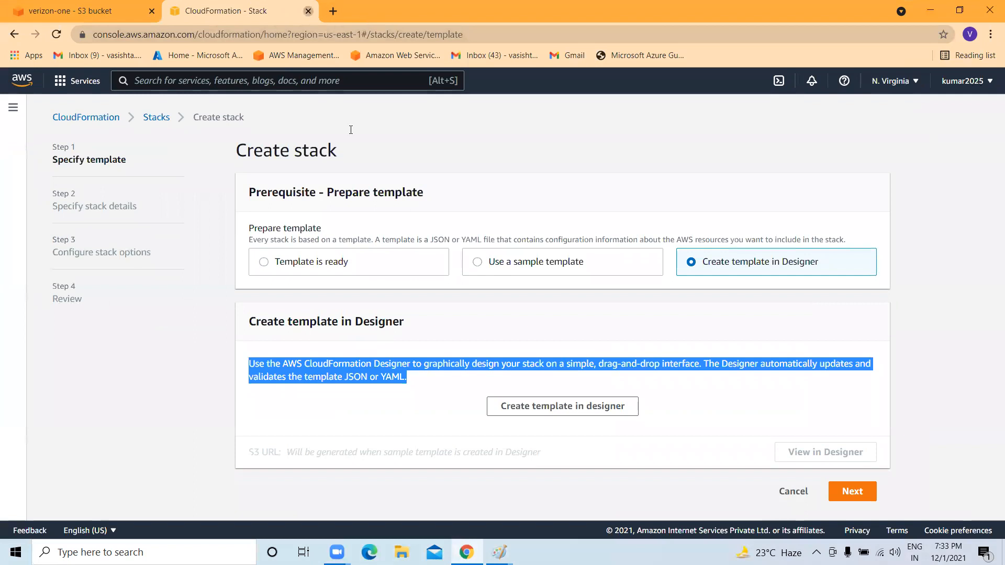
pyautogui.hotkey('ctrl', 'w')
pyautogui.scroll(-5, 6, 294)
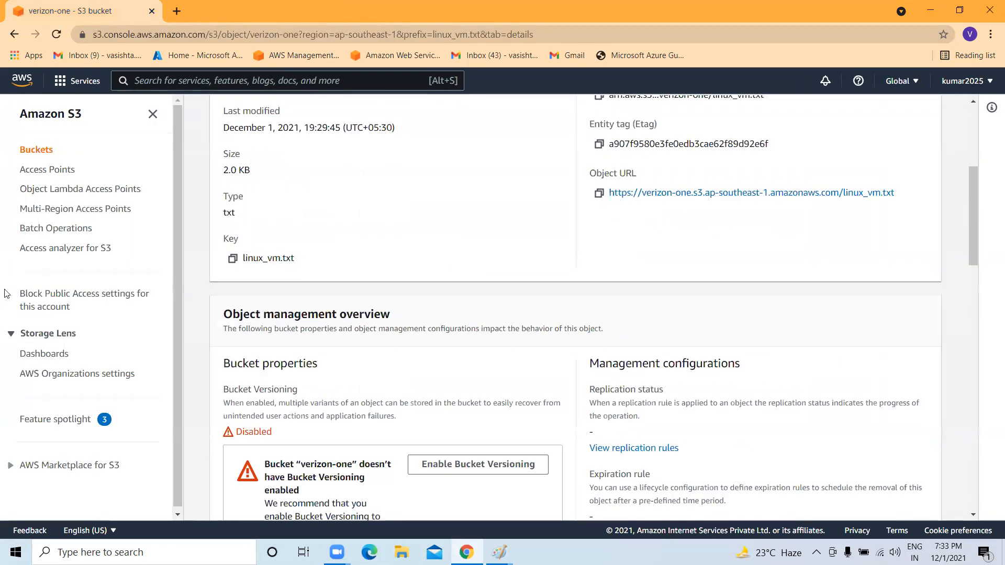
# Check that verizon-one shows 'Objects can be public' in the bucket list, then open it.
pyautogui.click(30, 151)
pyautogui.scroll(-5, 325, 376)
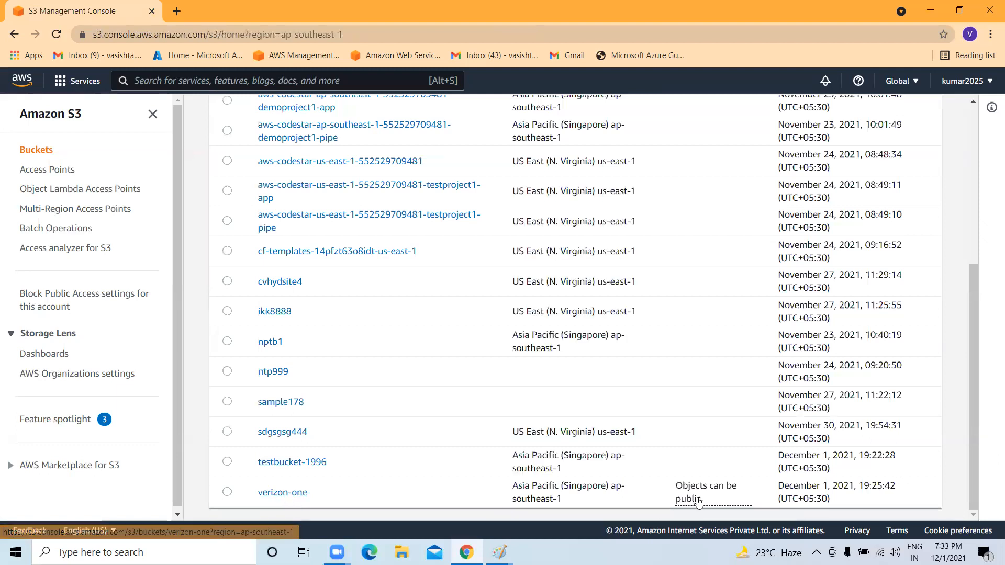
pyautogui.moveTo(750, 497); pyautogui.dragTo(664, 494)
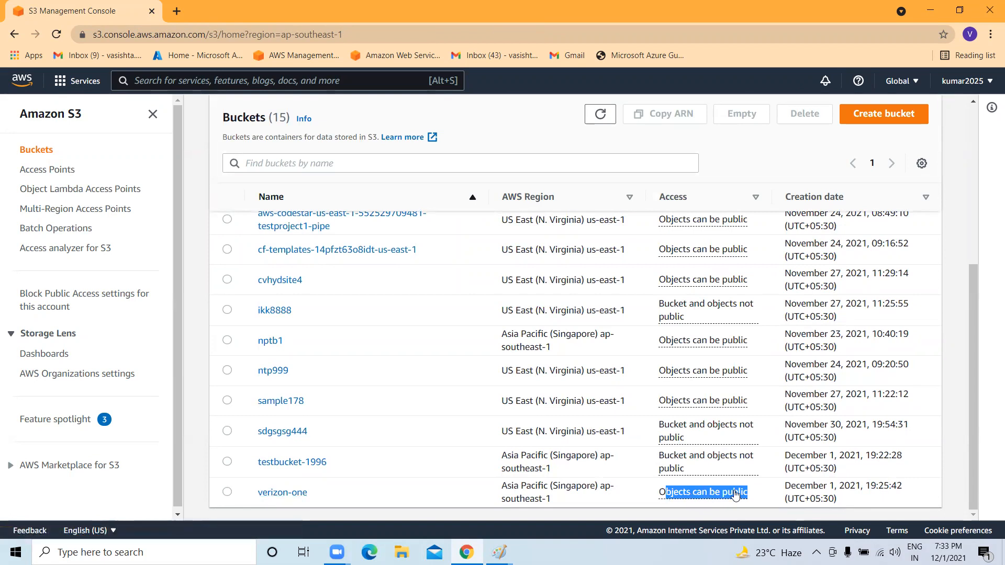
pyautogui.click(262, 492)
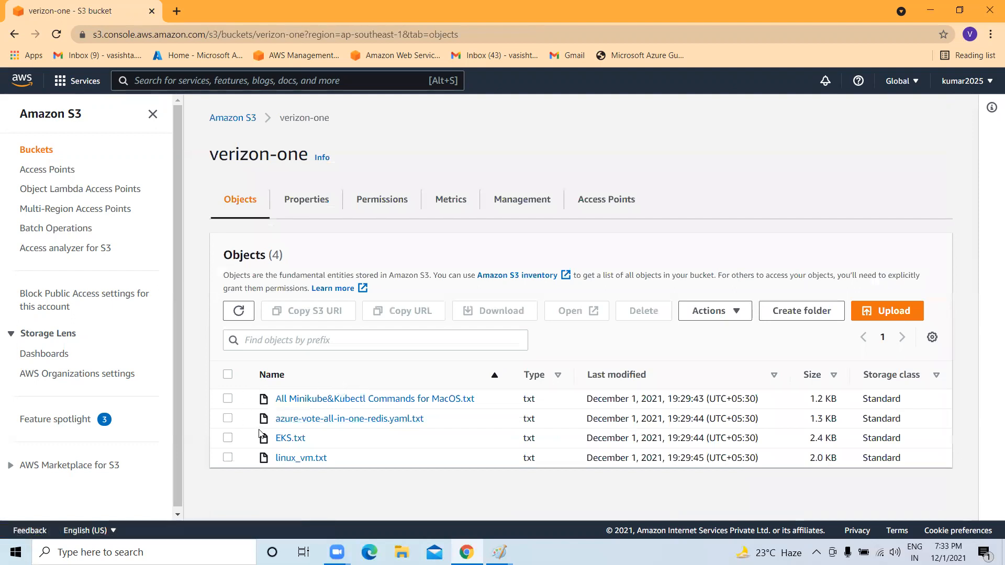
# Select EKS.txt and browse the Actions menu, closing it without choosing an action.
pyautogui.click(229, 439)
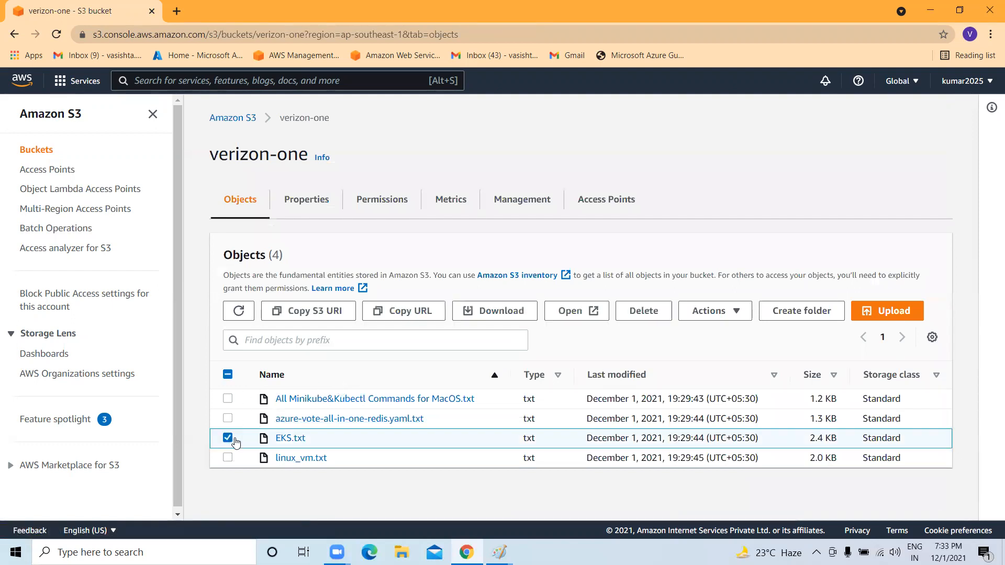
pyautogui.click(735, 317)
pyautogui.scroll(-3, 754, 251)
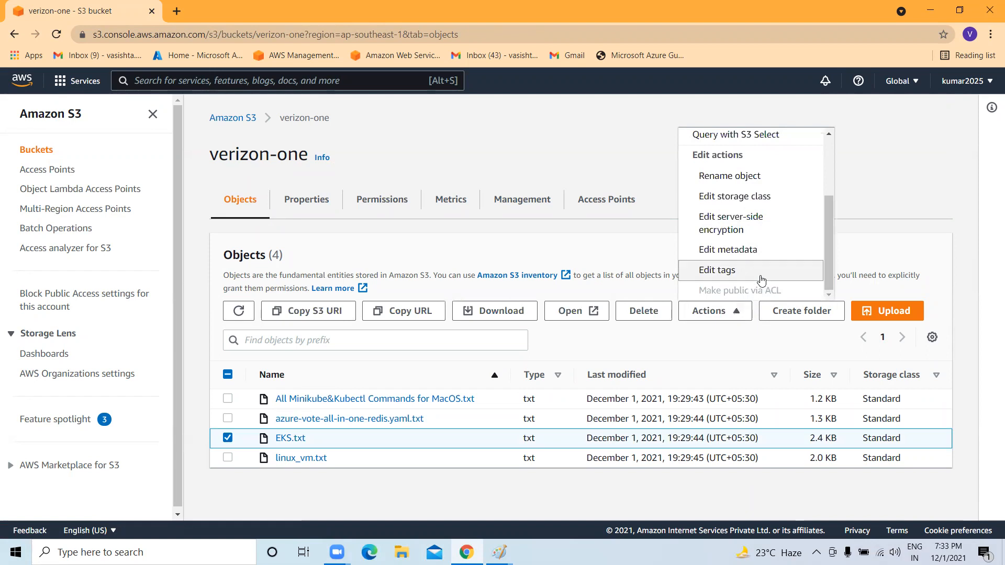
pyautogui.scroll(3, 748, 248)
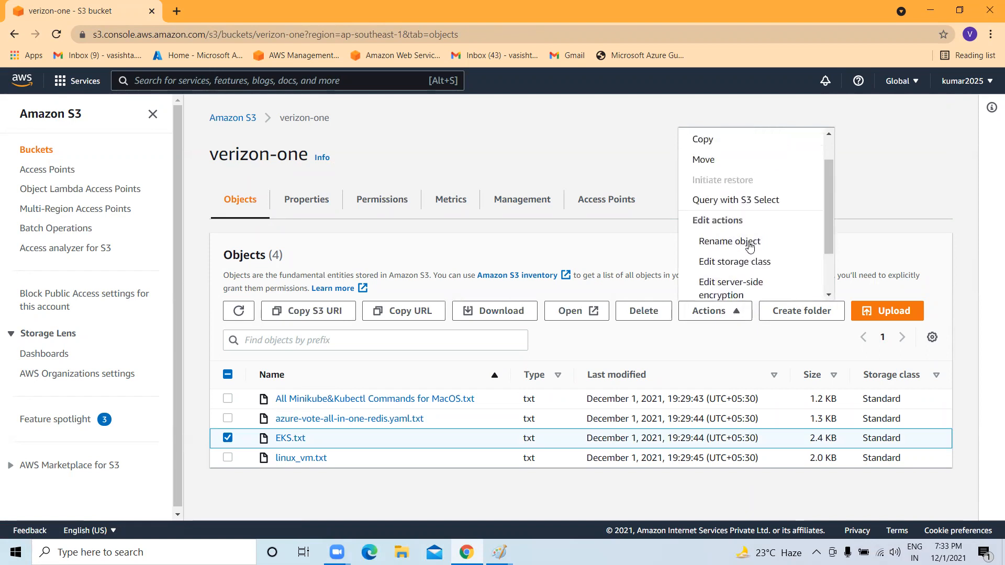
pyautogui.scroll(-3, 751, 220)
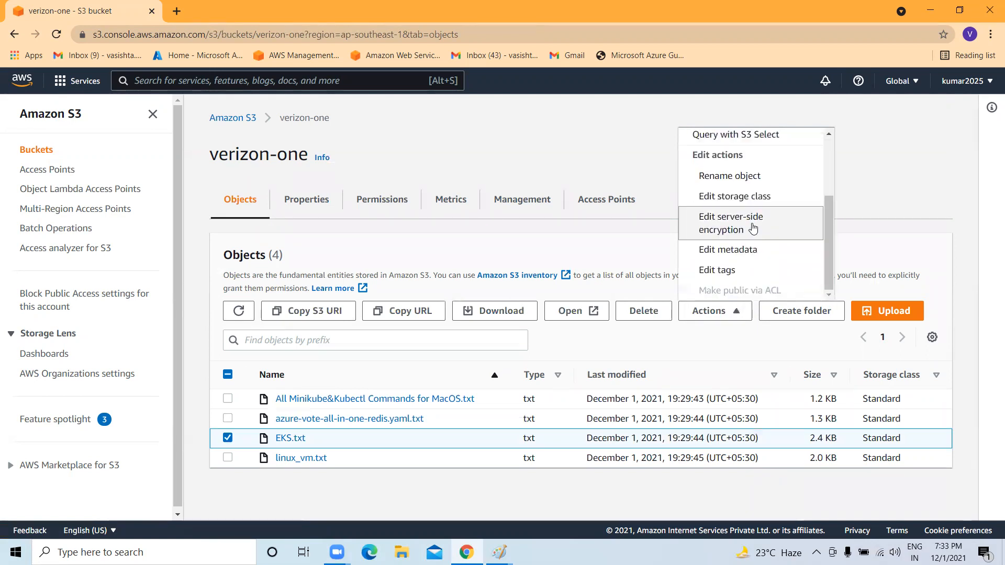
pyautogui.click(696, 339)
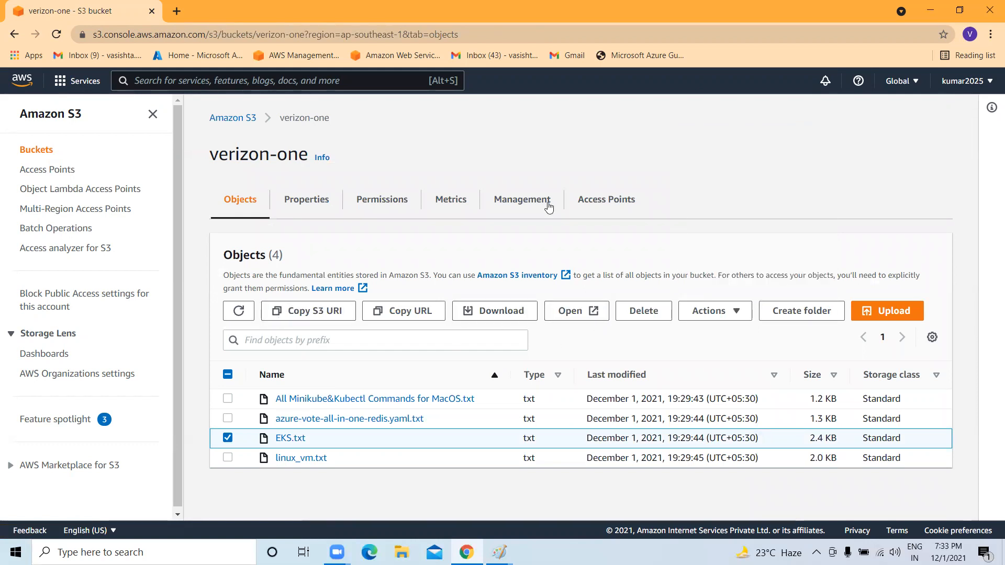
# Scroll through verizon-one's Properties, then view Permissions showing Block all public access Off.
pyautogui.click(308, 200)
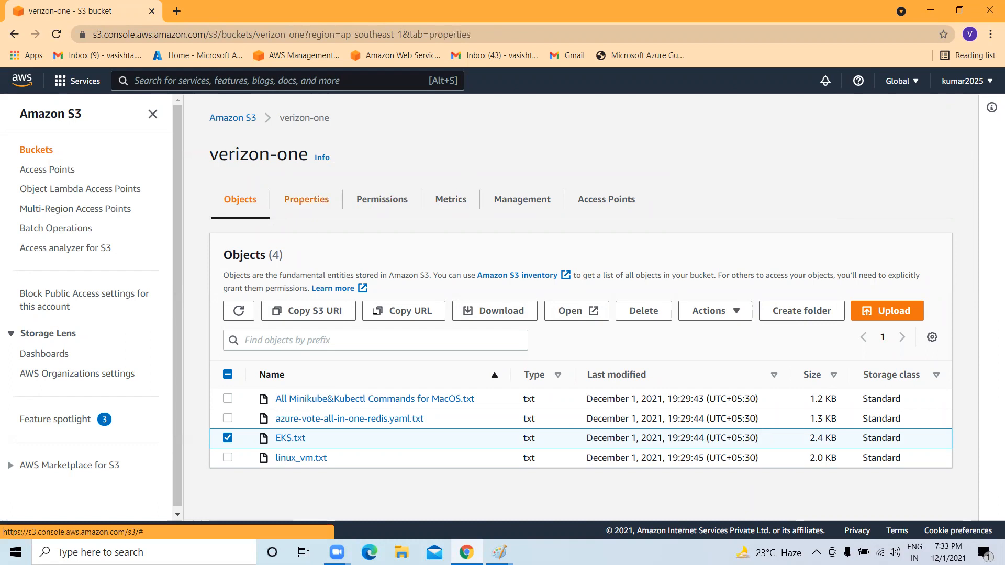
pyautogui.scroll(-4, 366, 303)
pyautogui.scroll(-10, 354, 373)
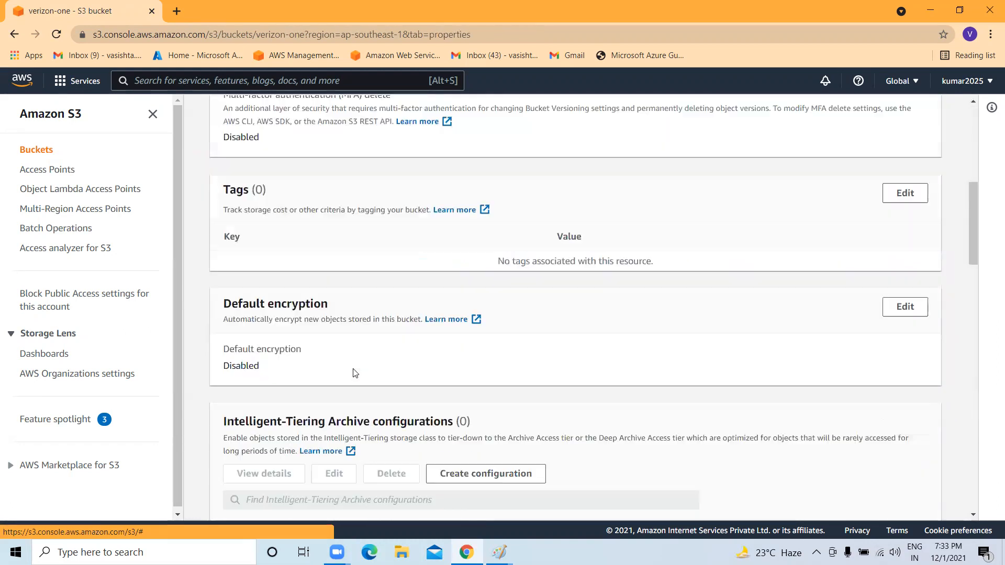
pyautogui.scroll(-12, 345, 351)
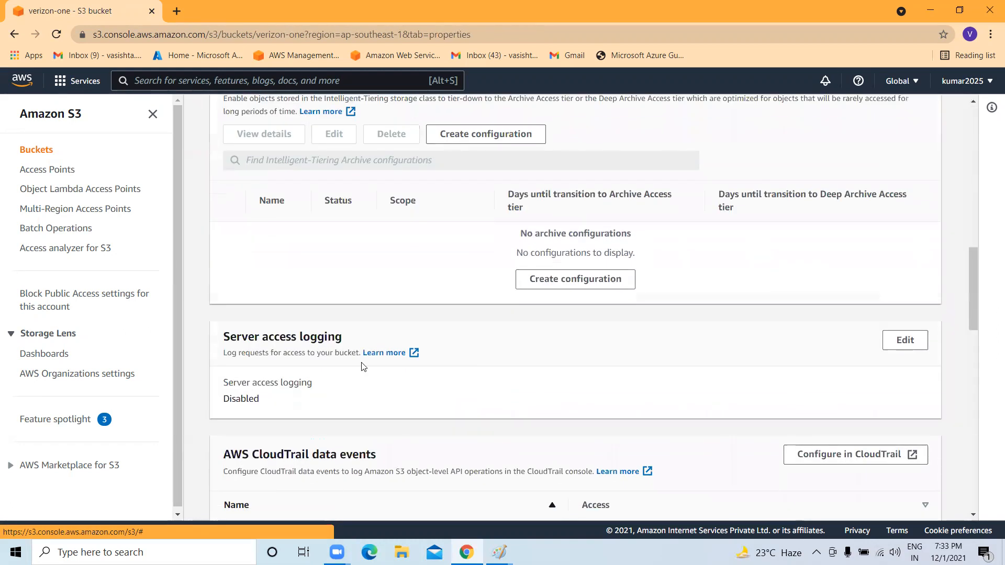
pyautogui.scroll(-8, 330, 338)
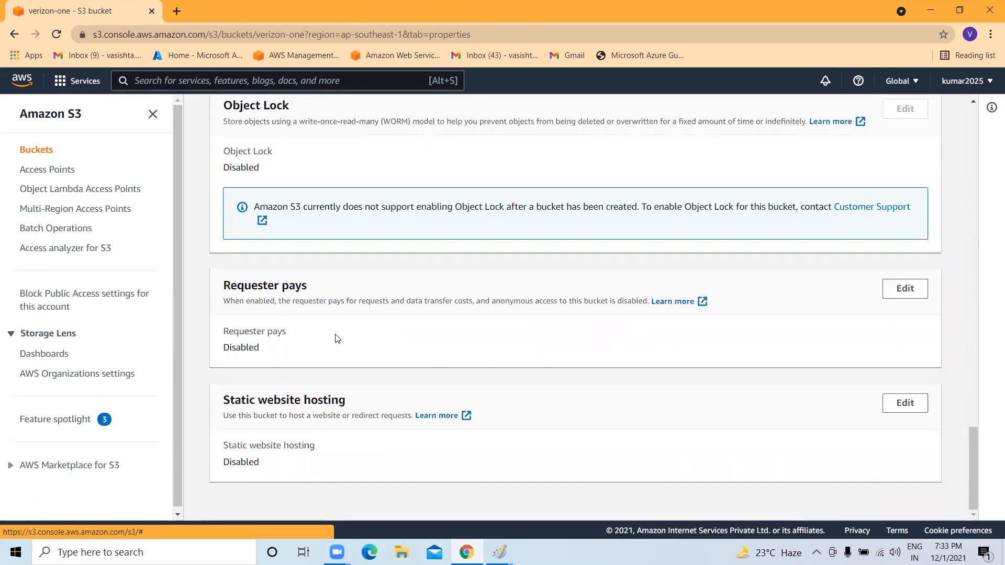
pyautogui.scroll(20, 346, 330)
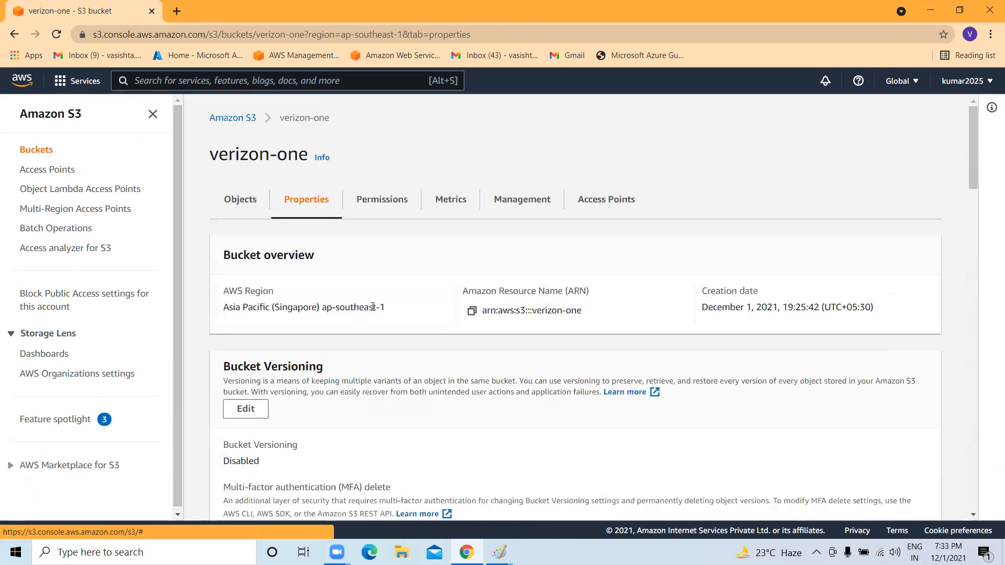
pyautogui.click(378, 201)
# View verizon-one's bucket policy editor with its Statement1 template, then return to the bucket's objects.
pyautogui.scroll(-2, 361, 303)
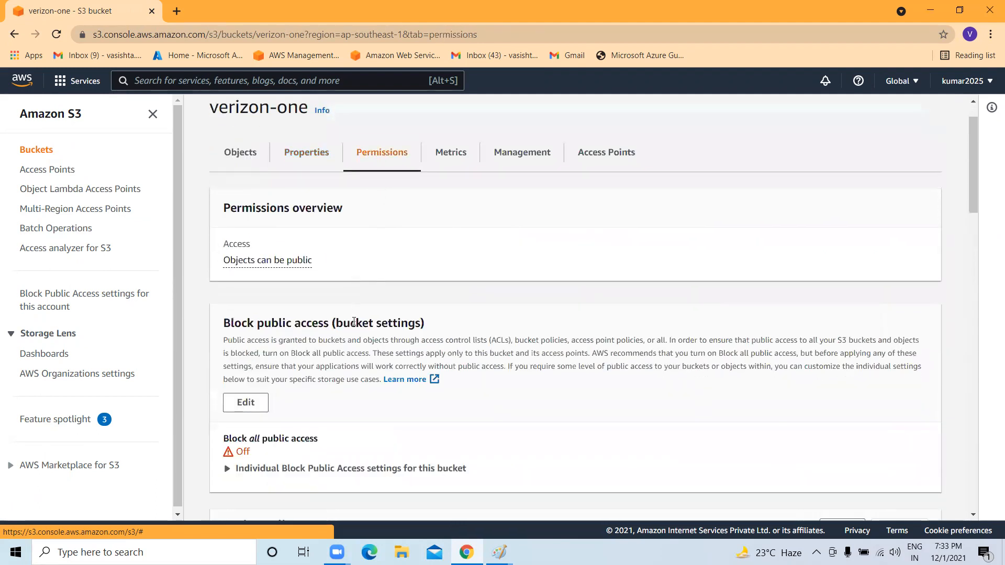
pyautogui.scroll(-7, 355, 325)
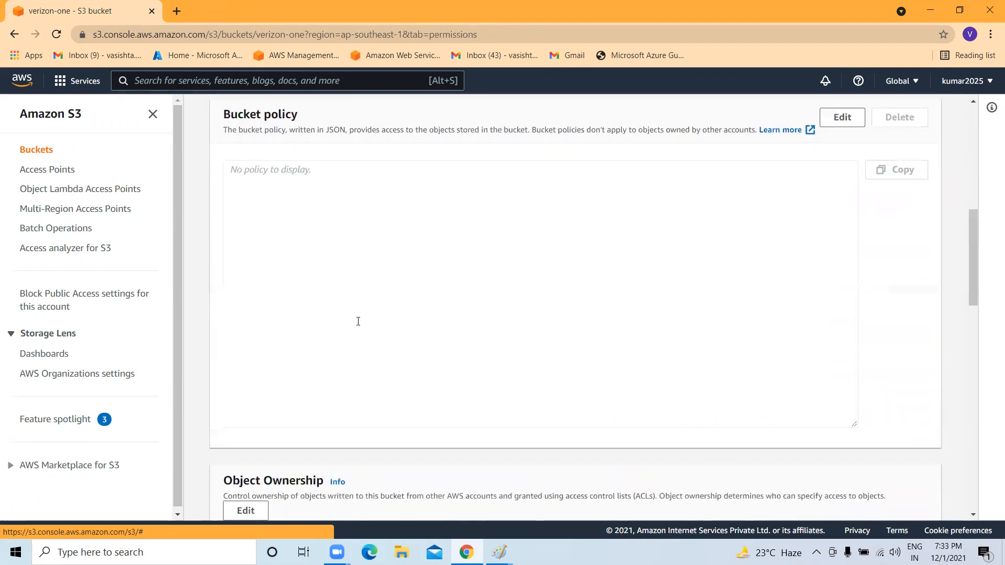
pyautogui.click(863, 118)
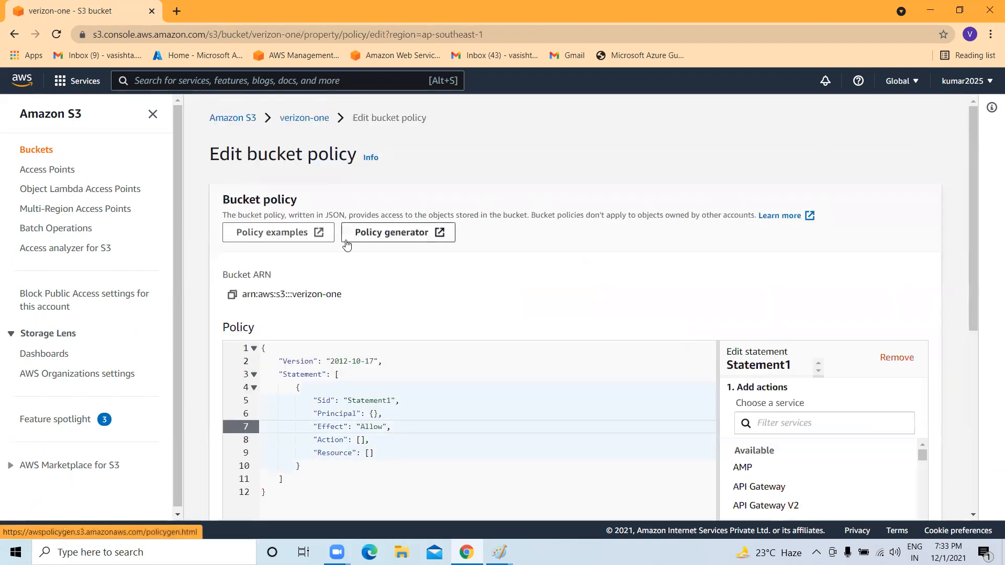
pyautogui.scroll(-1, 293, 220)
pyautogui.scroll(1, 262, 153)
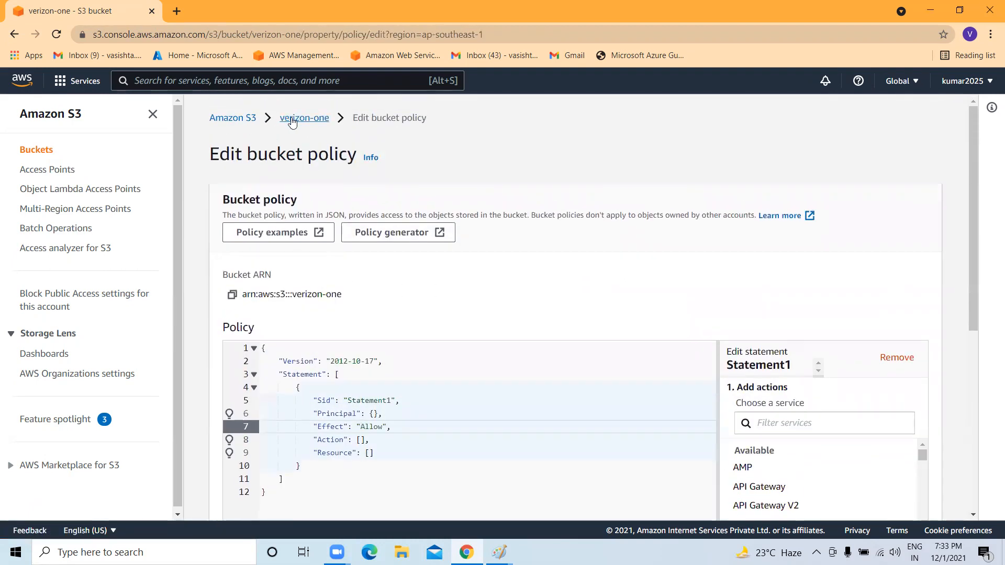
pyautogui.click(293, 119)
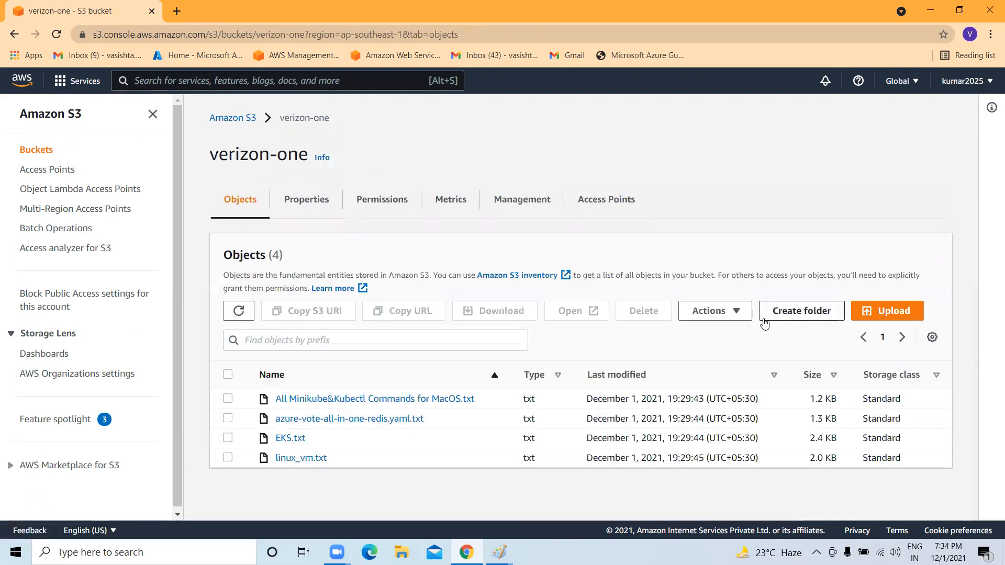
# Add RG5.txt from the desktop to the upload and upload it to verizon-one.
pyautogui.click(864, 313)
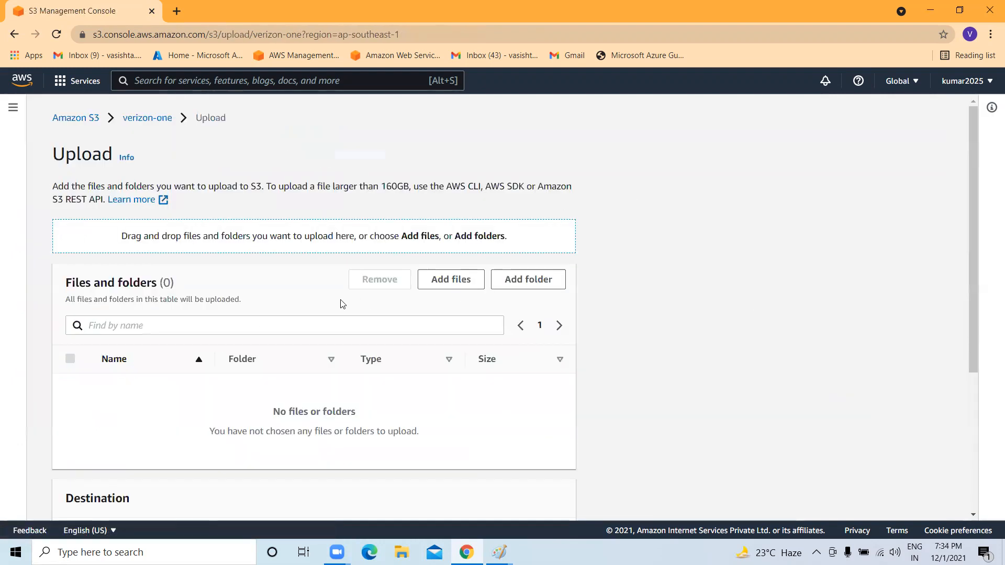
pyautogui.scroll(-3, 350, 307)
pyautogui.scroll(2, 408, 285)
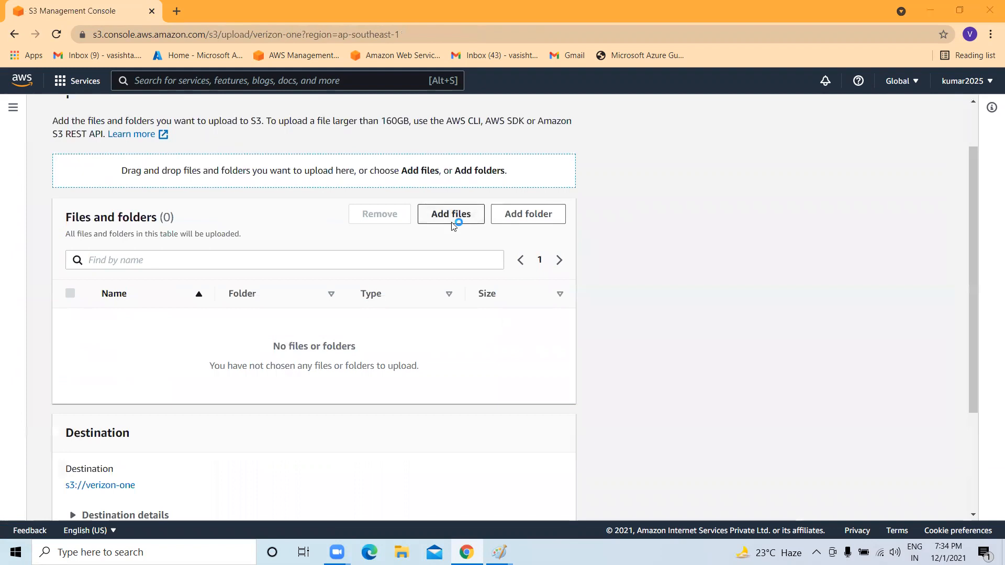
pyautogui.click(453, 215)
pyautogui.scroll(-3, 260, 178)
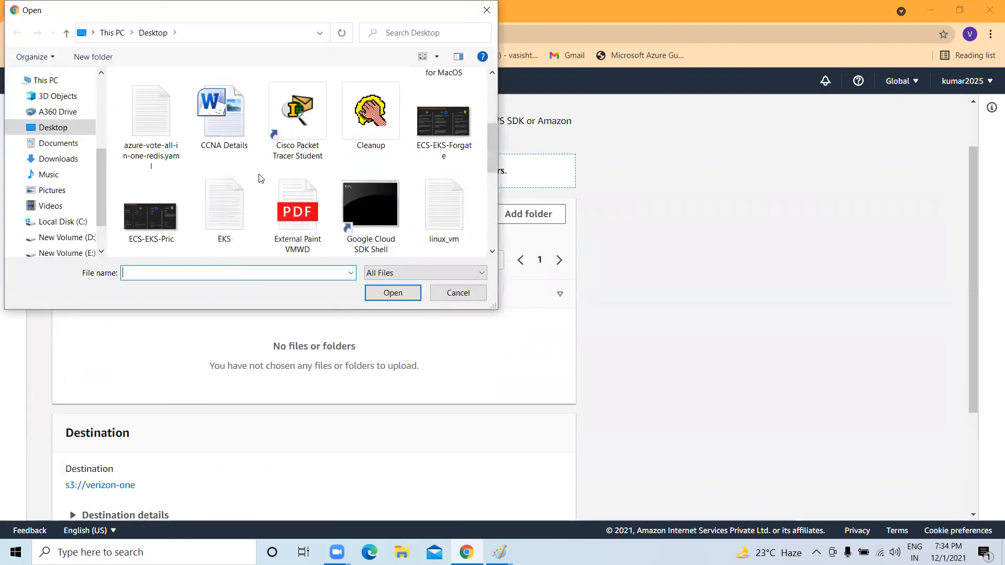
pyautogui.scroll(-5, 260, 178)
pyautogui.click(137, 129)
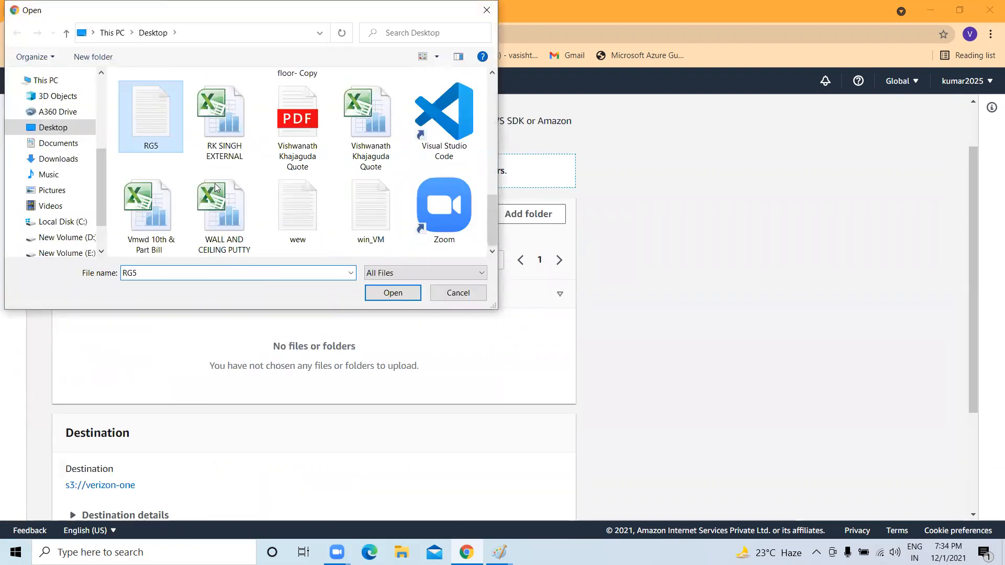
pyautogui.click(393, 293)
pyautogui.scroll(-3, 376, 327)
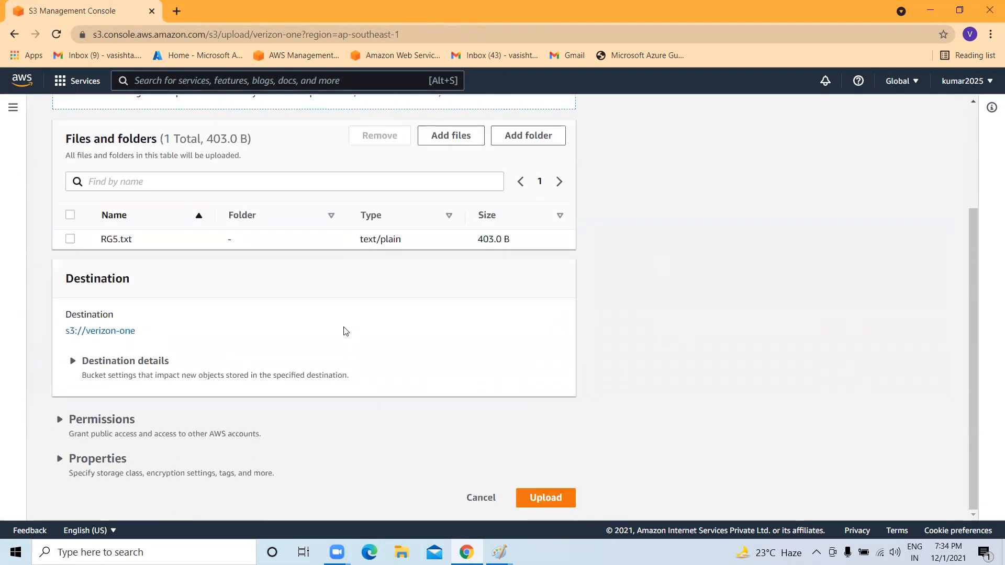
pyautogui.click(543, 502)
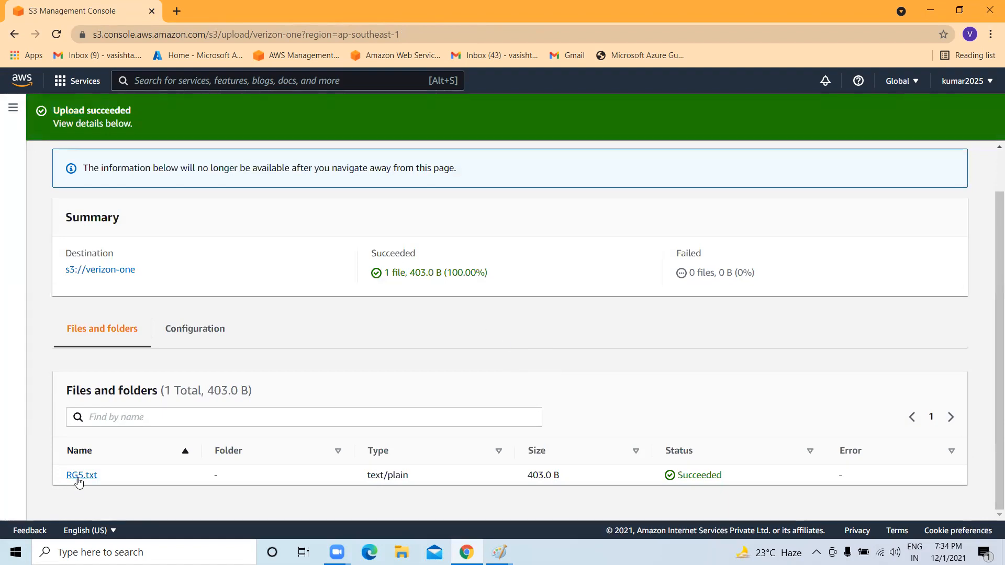
# Open verizon-one's object list, select RG5.txt and review its Actions menu.
pyautogui.scroll(1, 712, 228)
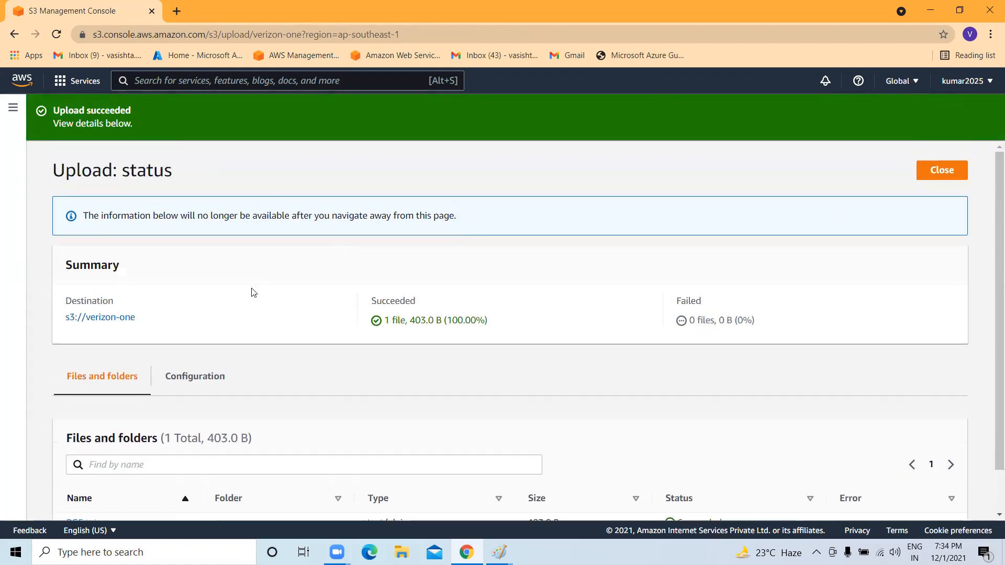
pyautogui.click(106, 316)
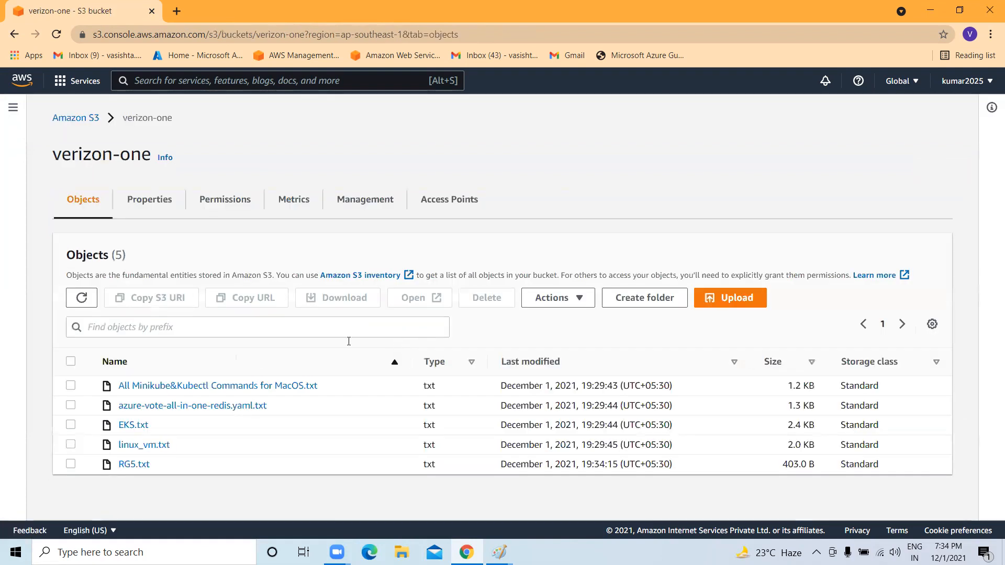
pyautogui.click(70, 464)
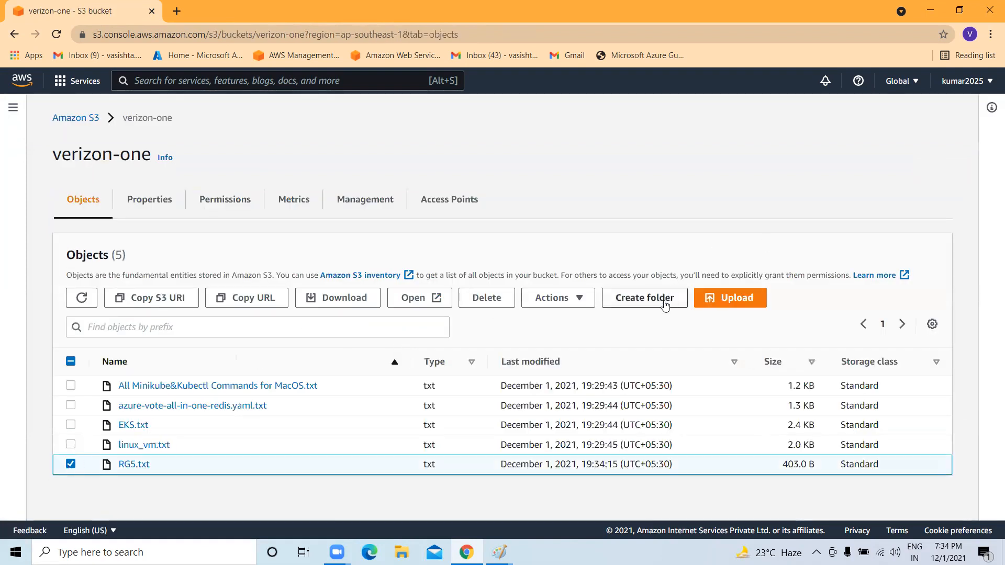
pyautogui.click(580, 298)
pyautogui.scroll(-2, 606, 406)
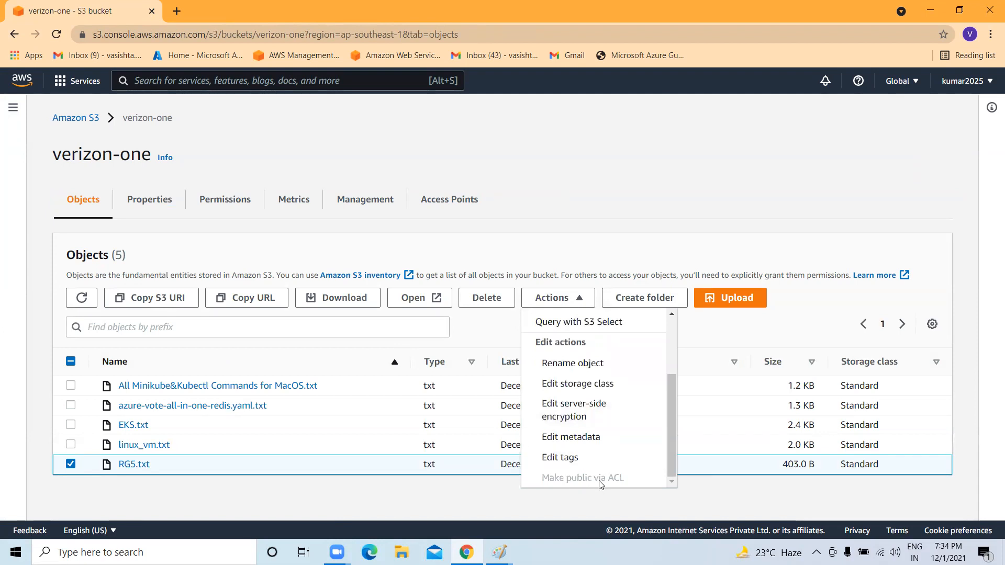
pyautogui.scroll(3, 601, 471)
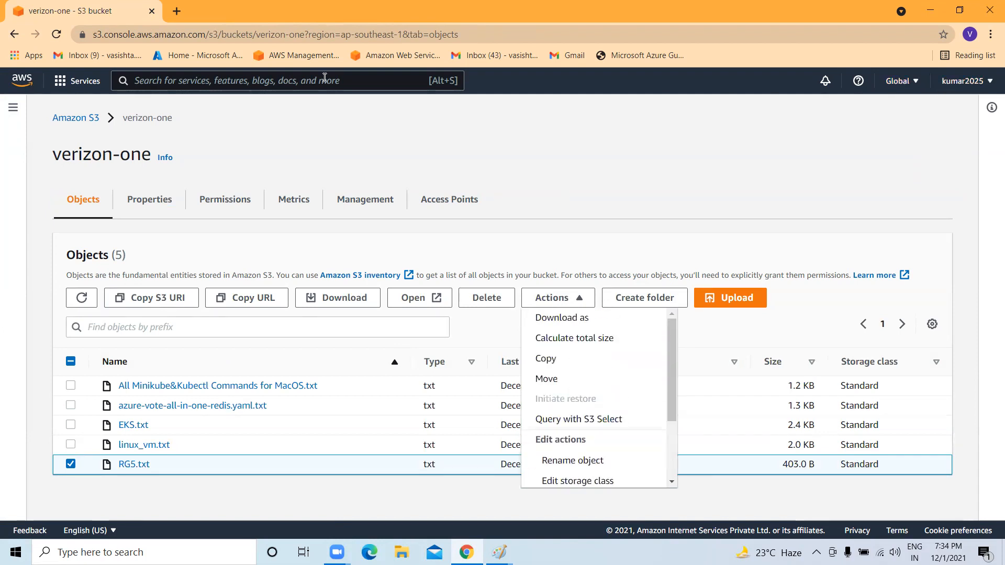
# Go back to the S3 Buckets list and scroll down to testbucket-1996.
pyautogui.click(76, 117)
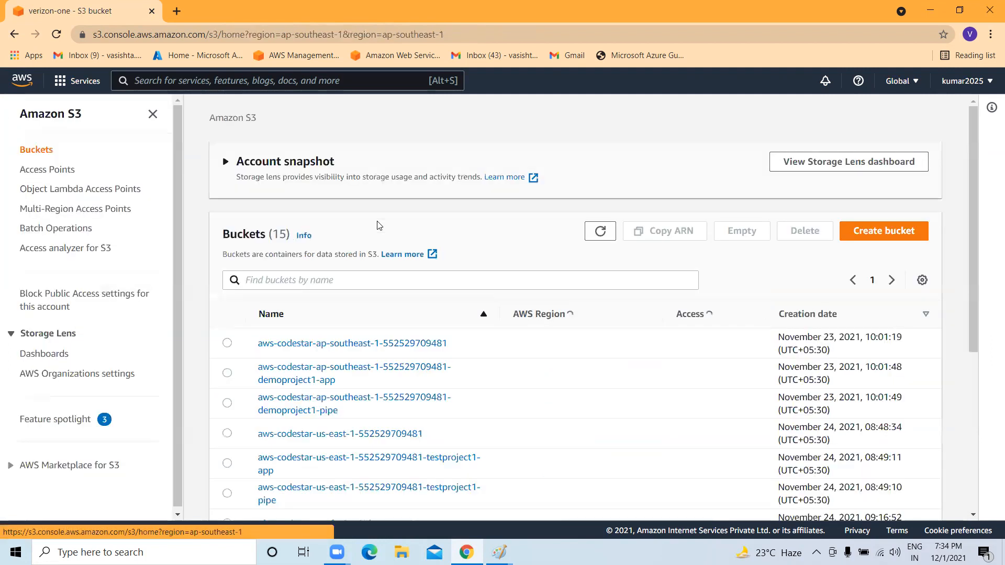
pyautogui.scroll(-5, 884, 205)
pyautogui.scroll(-6, 247, 348)
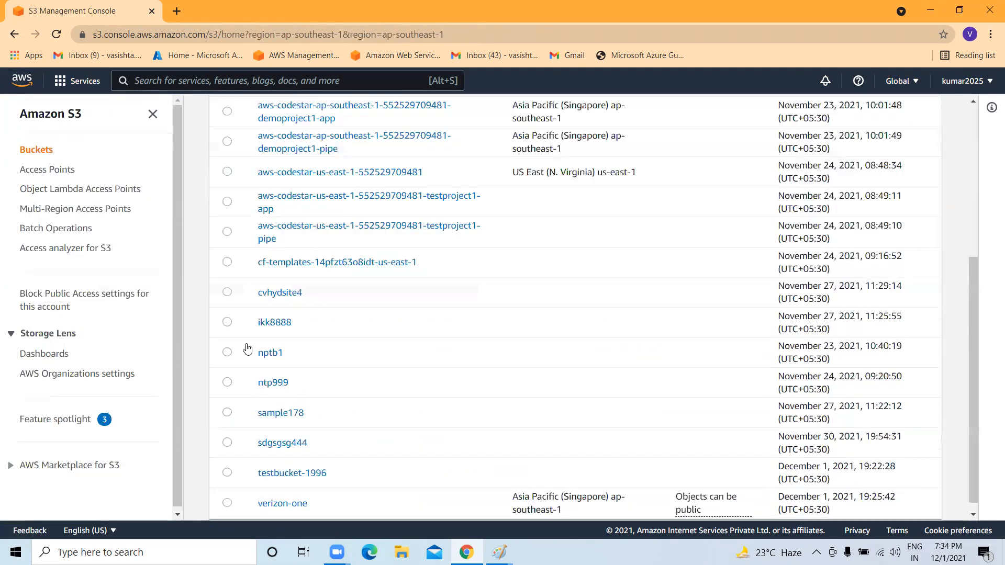
# In testbucket-1996, select RG5.txt, review and dismiss its Actions menu, then return to the bucket list.
pyautogui.click(301, 463)
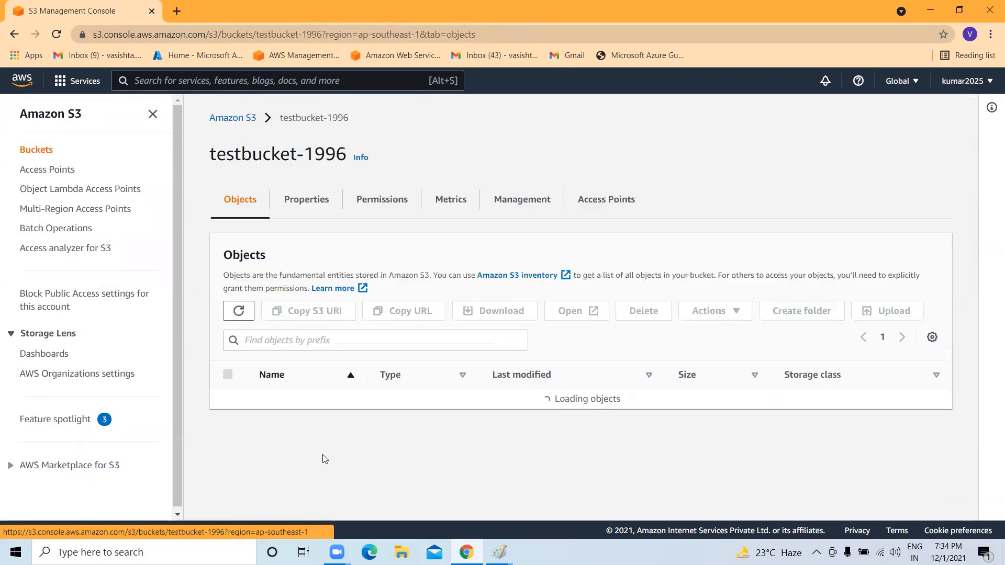
pyautogui.click(228, 458)
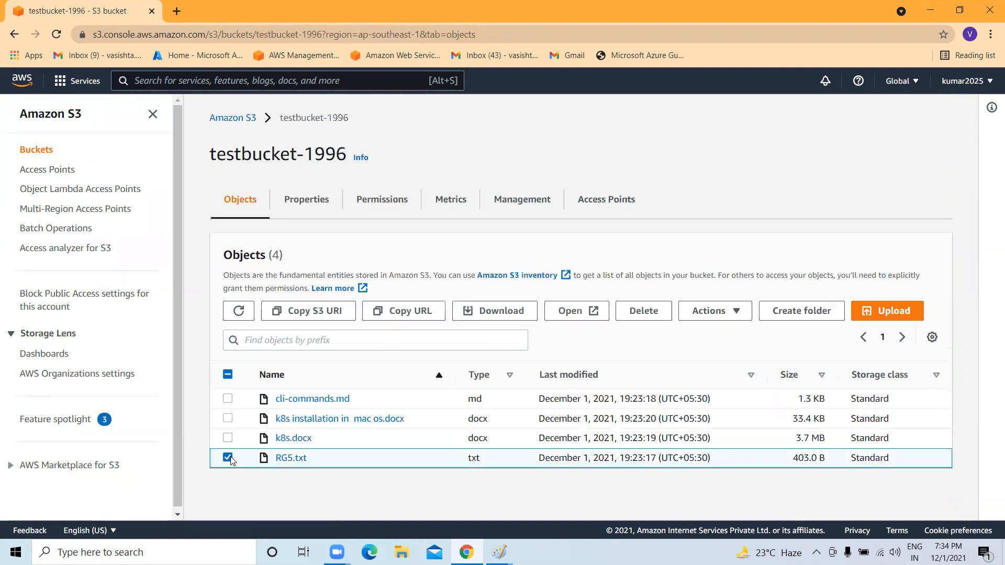
pyautogui.click(733, 306)
pyautogui.scroll(-2, 723, 293)
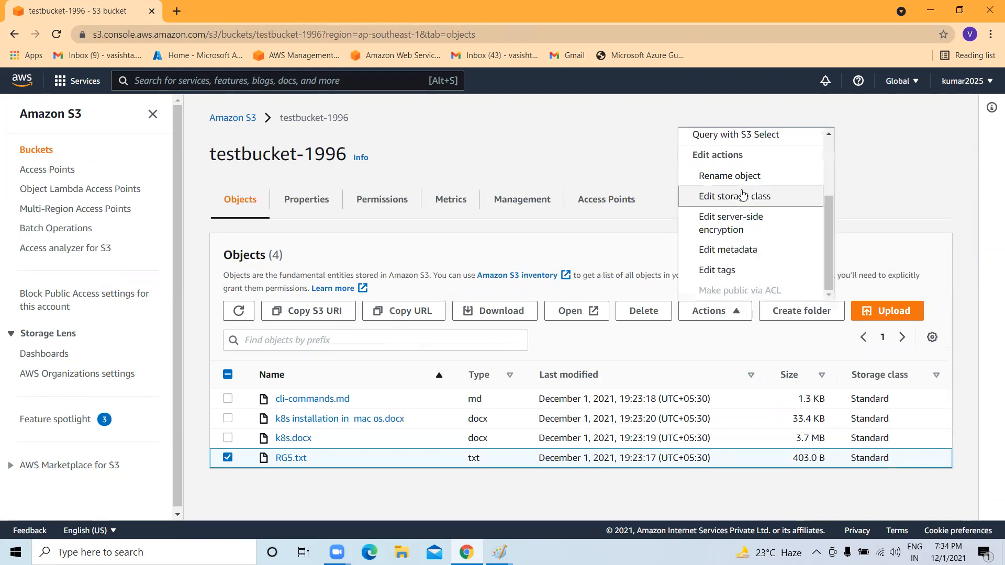
pyautogui.scroll(2, 762, 225)
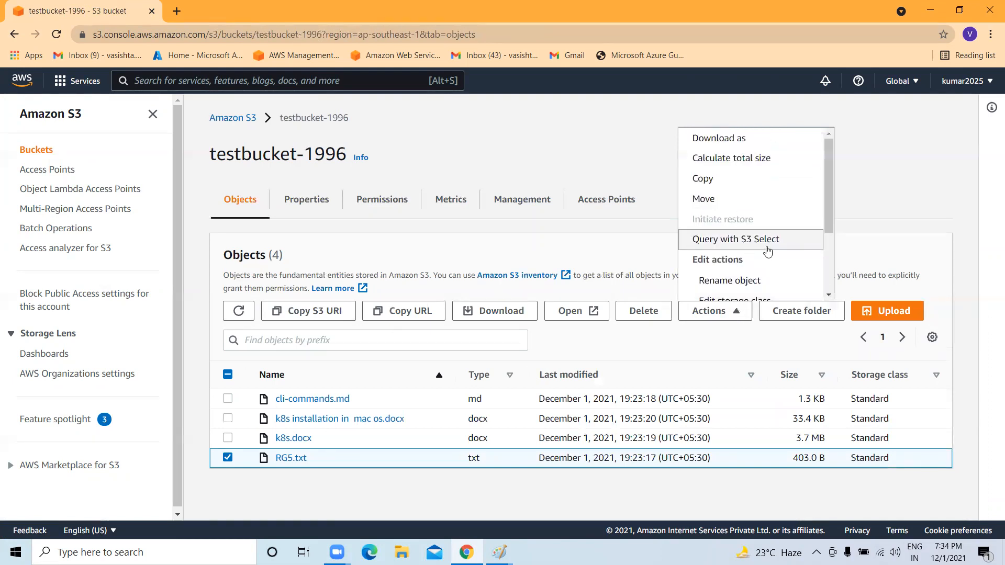
pyautogui.click(523, 135)
pyautogui.click(251, 122)
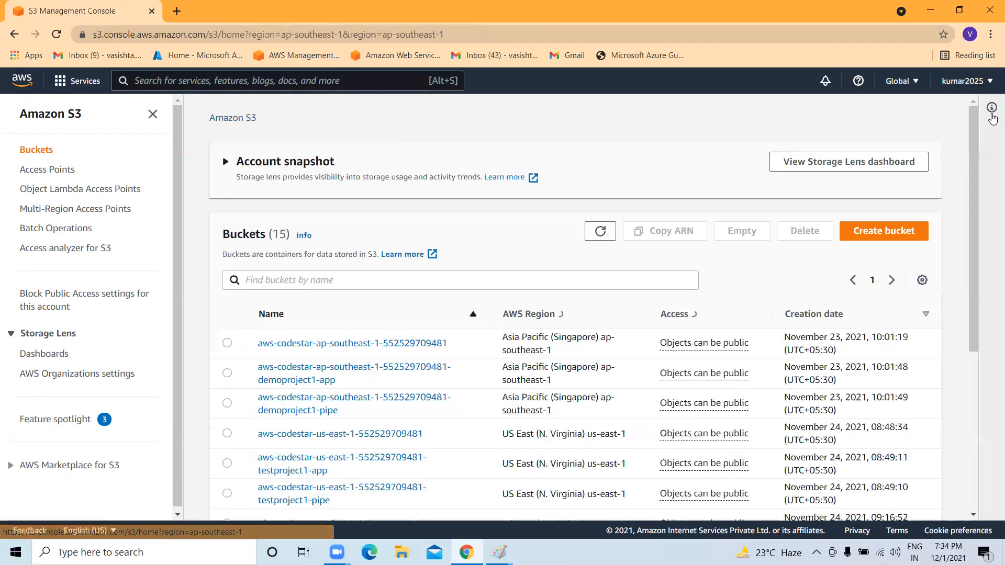
# Reopen S3 from the Services menu's recently visited list to show all 15 buckets.
pyautogui.click(987, 87)
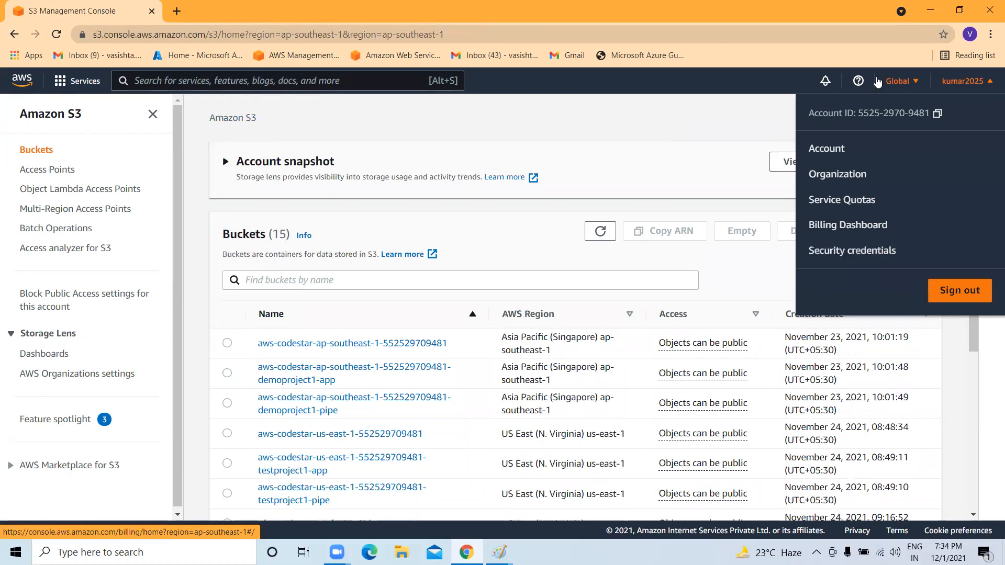
pyautogui.click(204, 84)
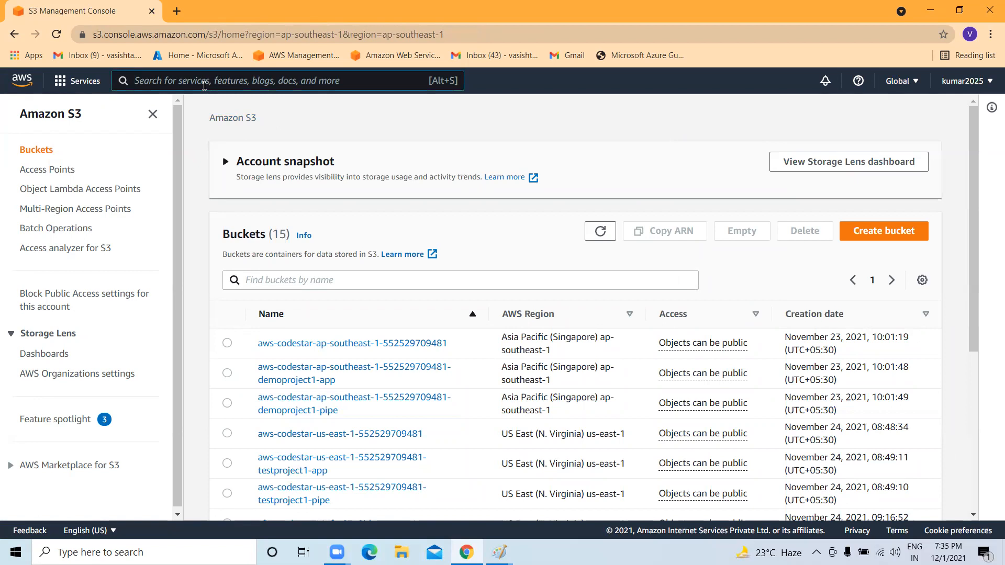
pyautogui.click(60, 81)
pyautogui.scroll(-6, 196, 369)
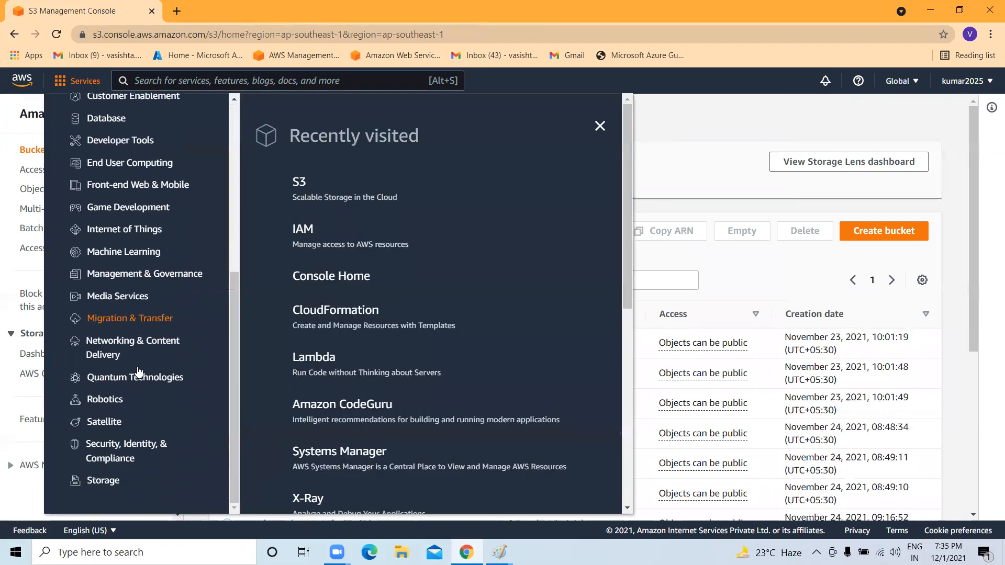
pyautogui.scroll(3, 121, 424)
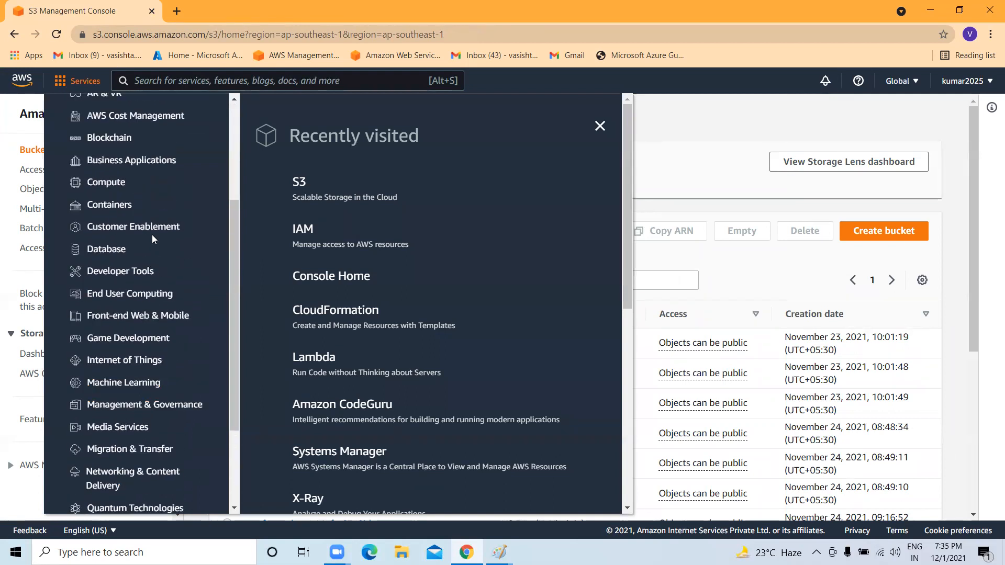
pyautogui.scroll(2, 133, 272)
pyautogui.click(297, 183)
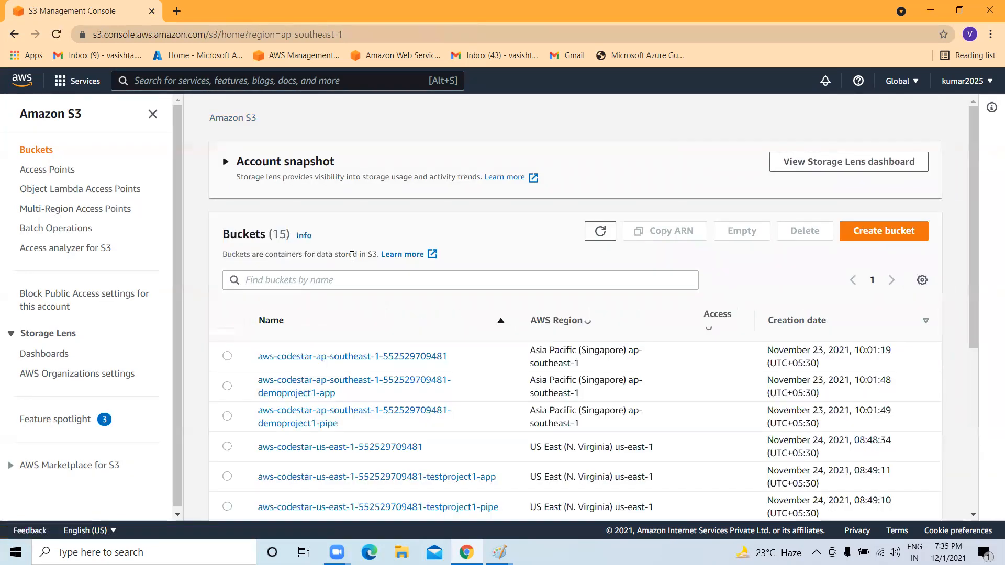
pyautogui.scroll(-5, 799, 227)
pyautogui.scroll(5, 799, 226)
# Start a new bucket named verizon-two in the Canada (Central) ca-central-1 region.
pyautogui.click(871, 182)
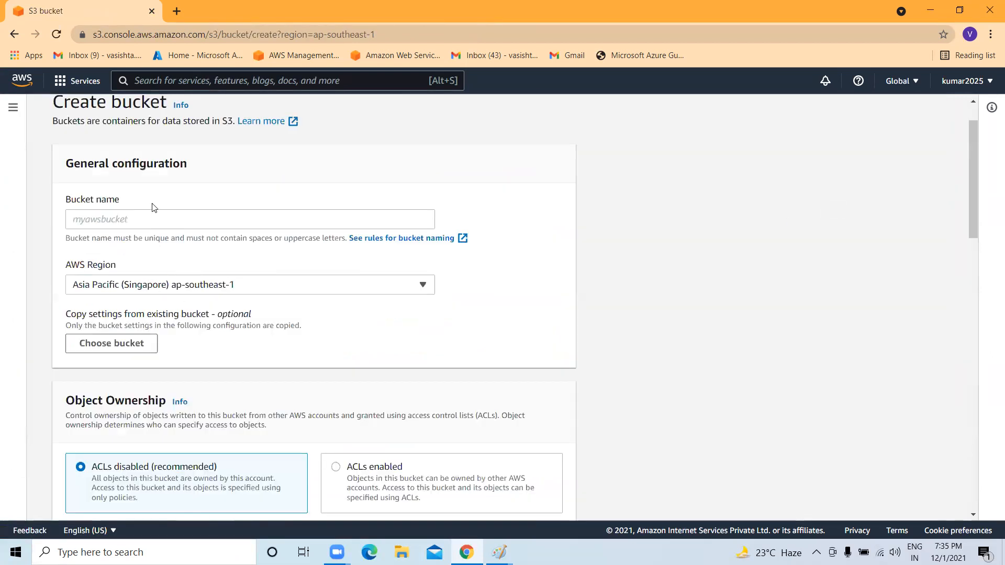
pyautogui.click(145, 218)
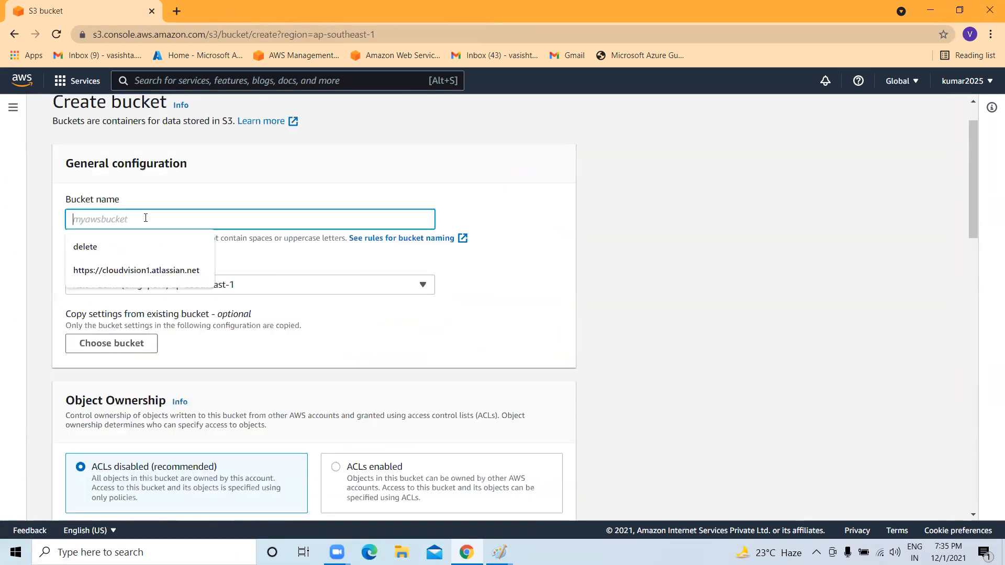
pyautogui.write('verizon-two')
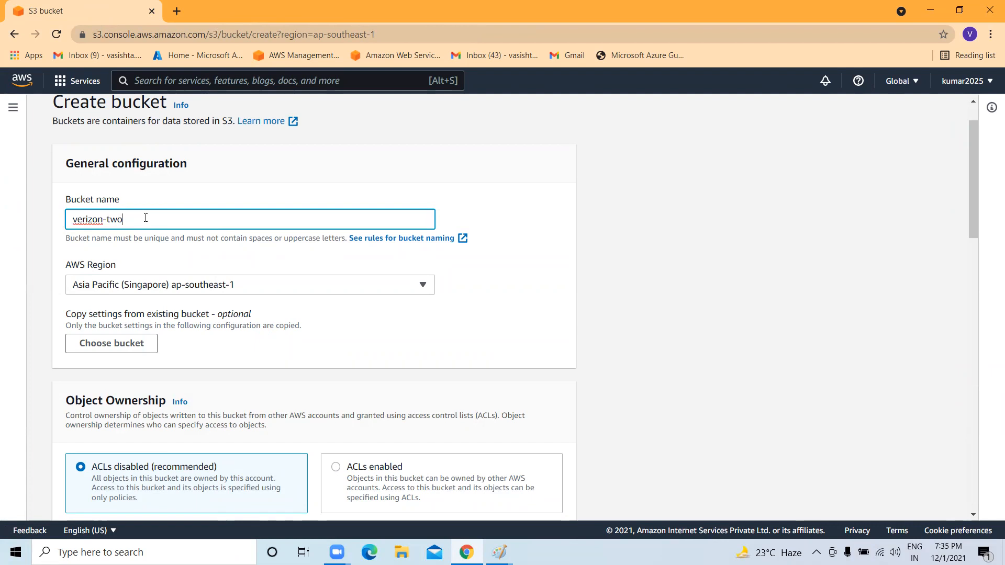
pyautogui.click(329, 283)
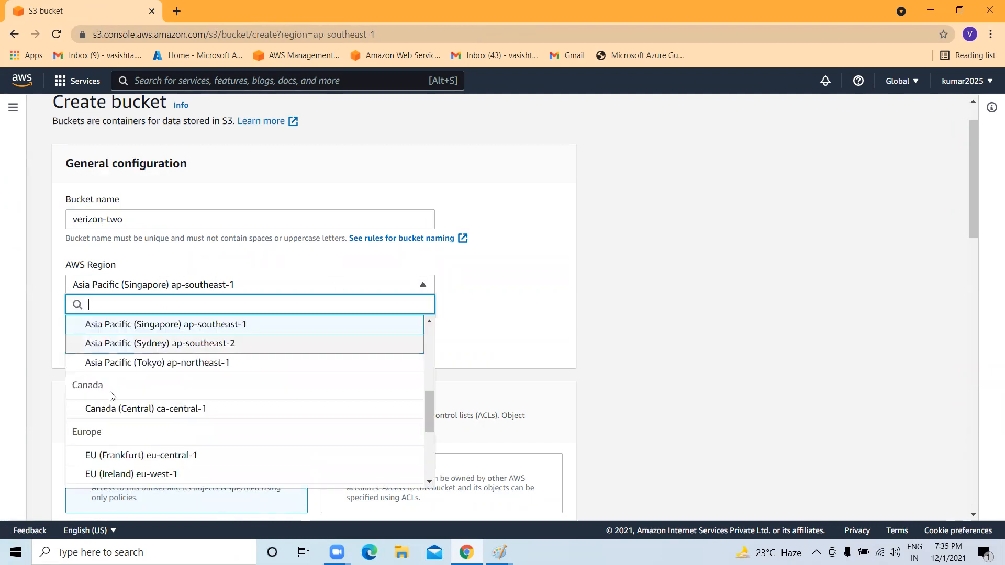
pyautogui.scroll(-3, 136, 403)
pyautogui.scroll(1, 154, 365)
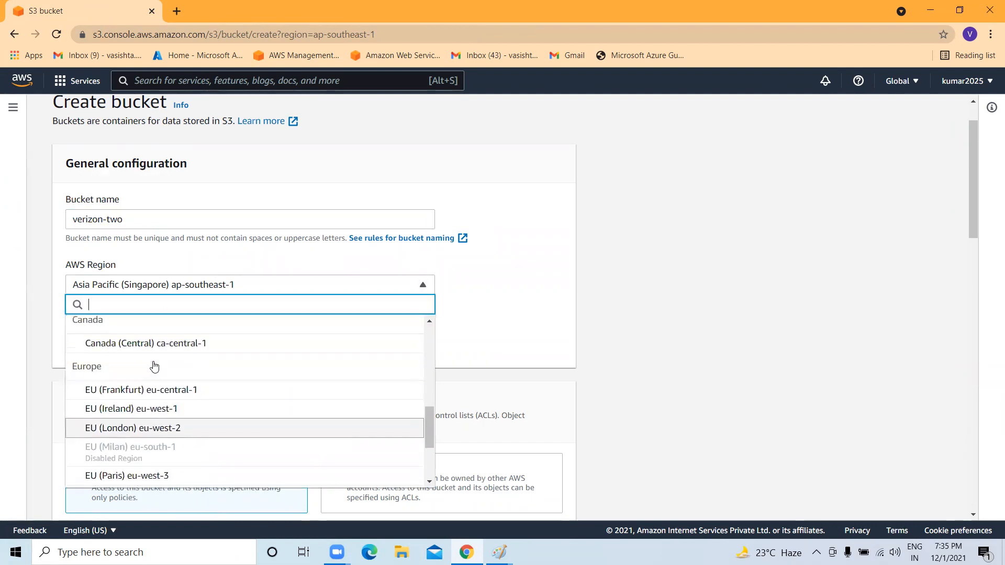
pyautogui.click(166, 344)
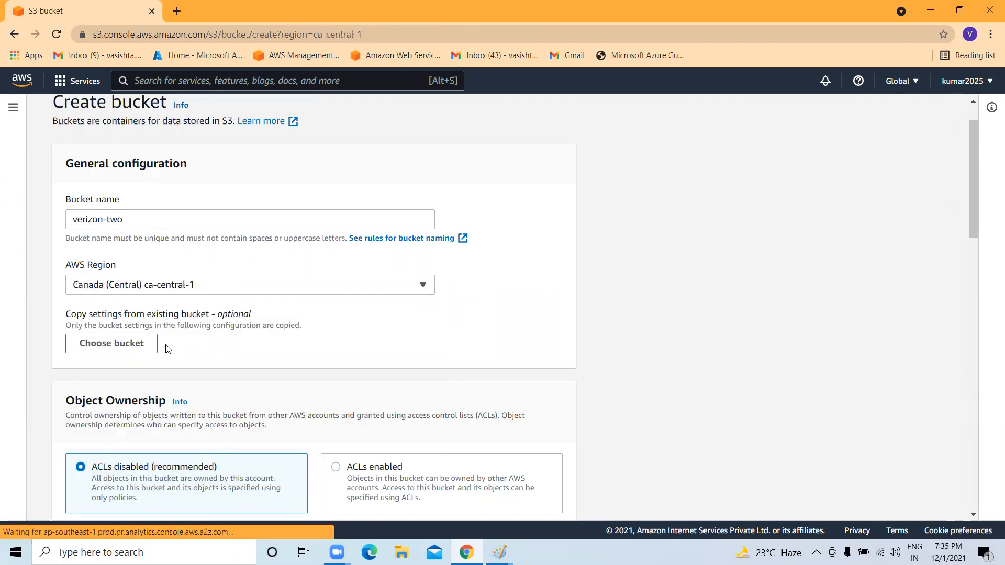
pyautogui.scroll(-1, 230, 293)
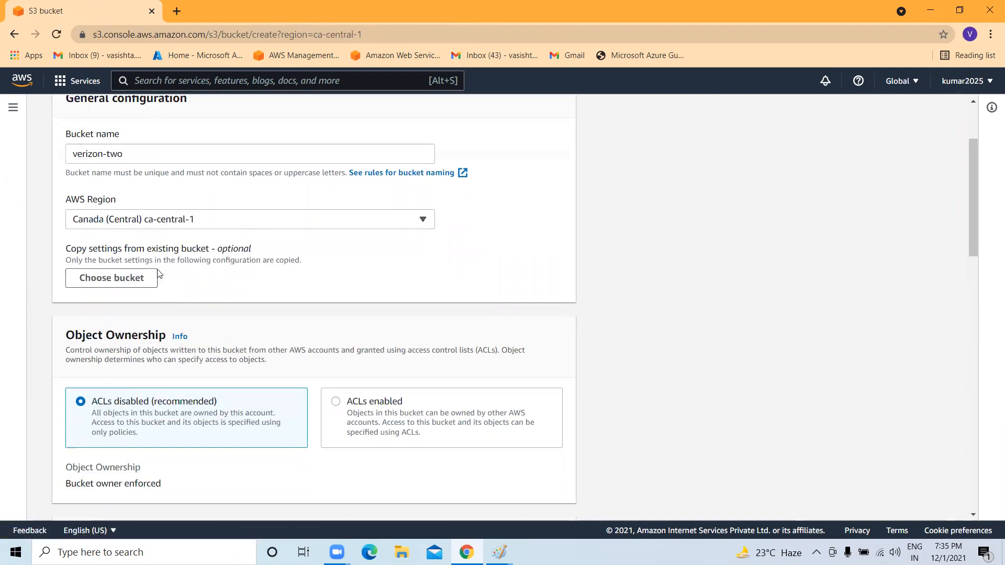
# Choose ACLs enabled, clear Block all public access, and create the verizon-two bucket.
pyautogui.scroll(-2, 158, 273)
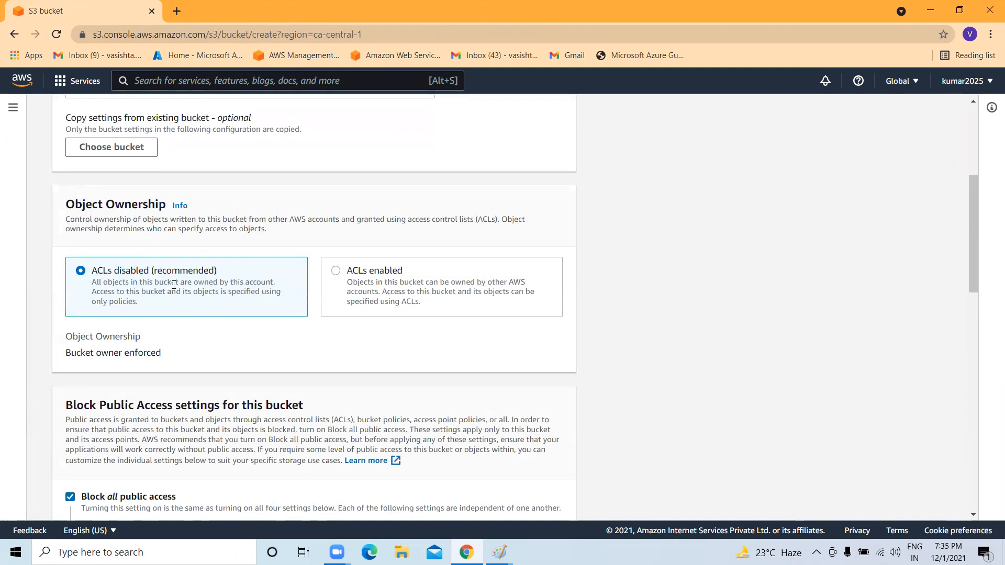
pyautogui.click(392, 273)
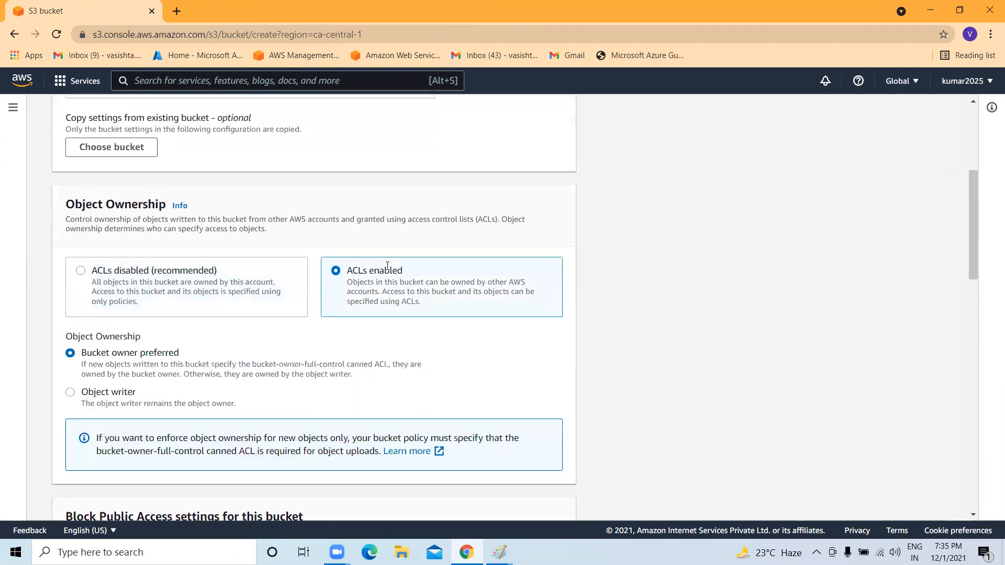
pyautogui.scroll(-1, 388, 266)
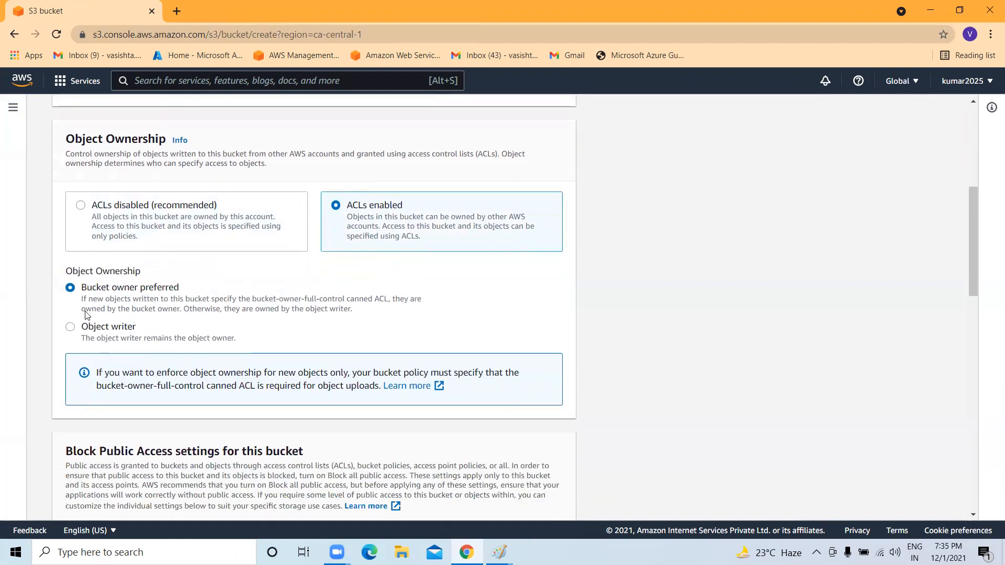
pyautogui.scroll(-5, 86, 314)
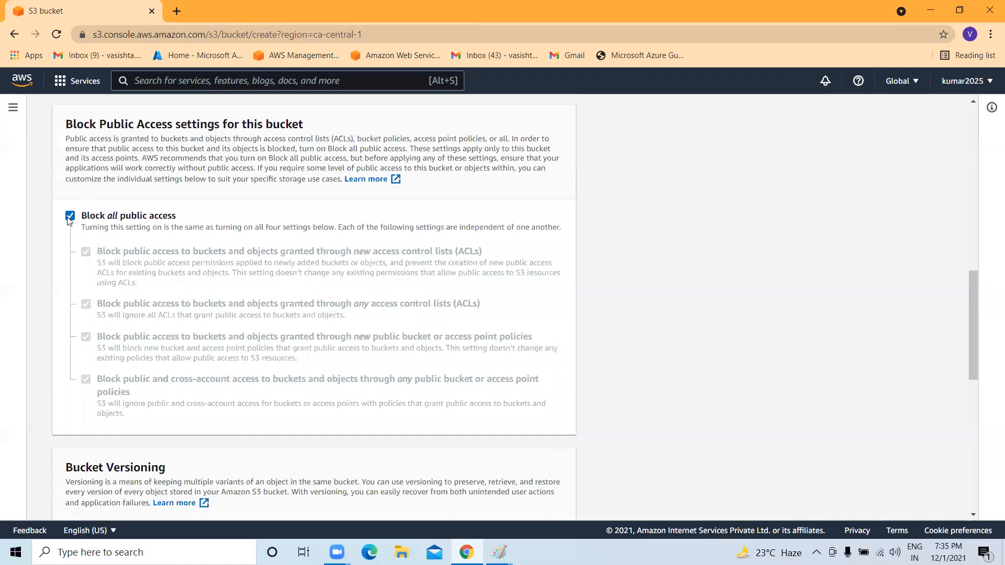
pyautogui.click(70, 216)
pyautogui.scroll(-2, 157, 301)
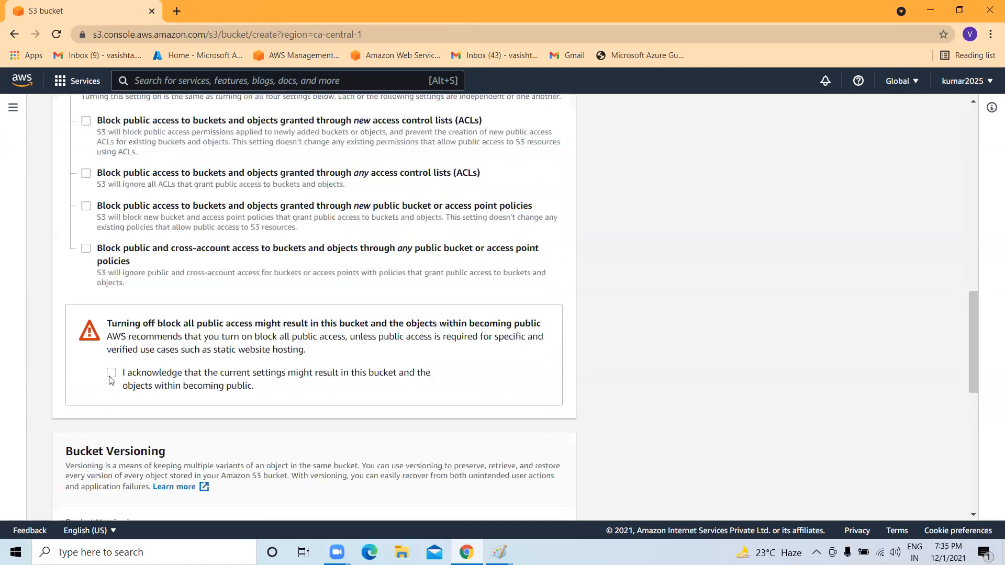
pyautogui.scroll(-7, 118, 359)
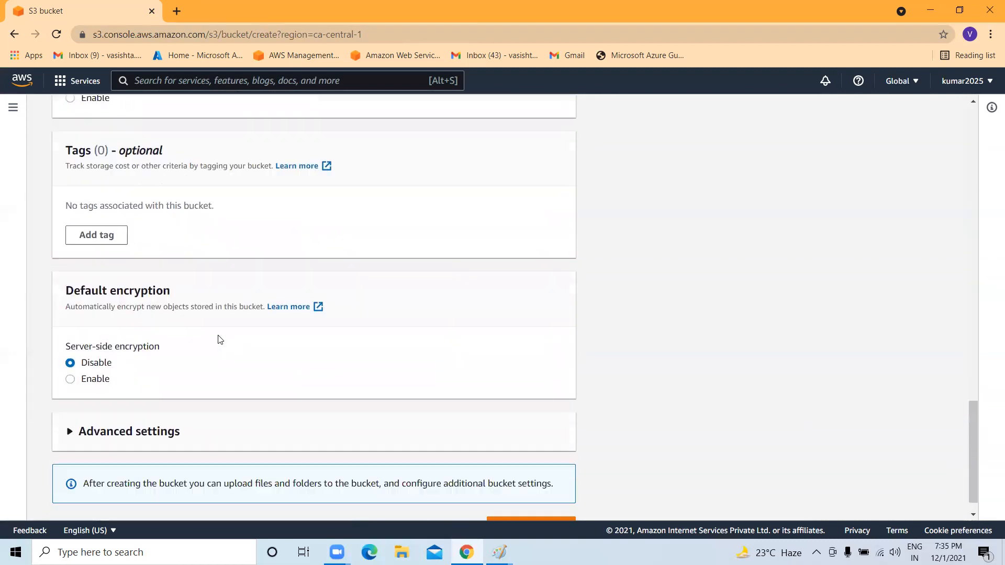
pyautogui.click(493, 495)
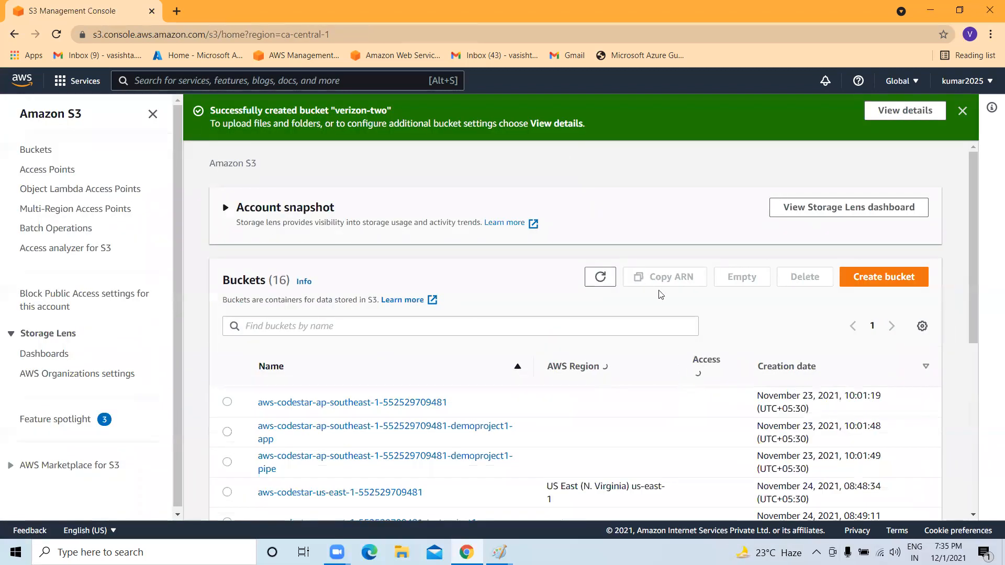
# Open the new, empty verizon-two bucket from the Buckets list.
pyautogui.scroll(-7, 648, 247)
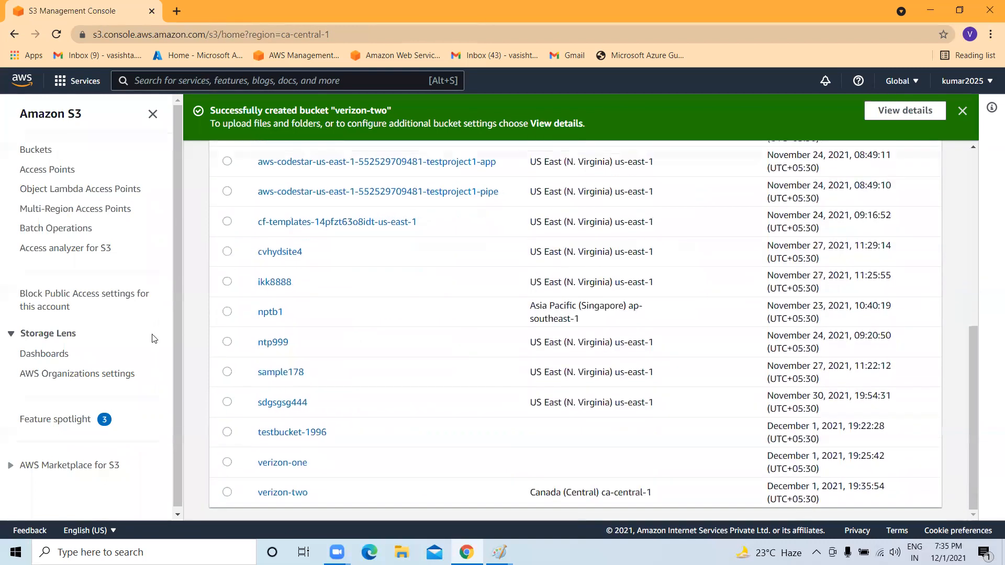
pyautogui.click(292, 492)
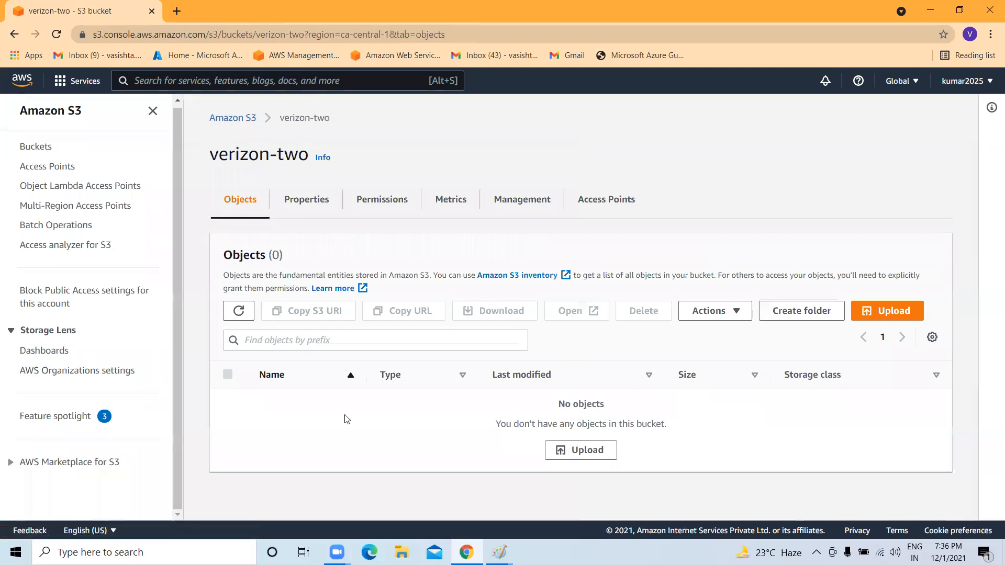
pyautogui.moveTo(225, 254); pyautogui.dragTo(265, 255)
# Add images 1–4.PNG and the Minikube & Kubectl commands file to the upload.
pyautogui.click(892, 314)
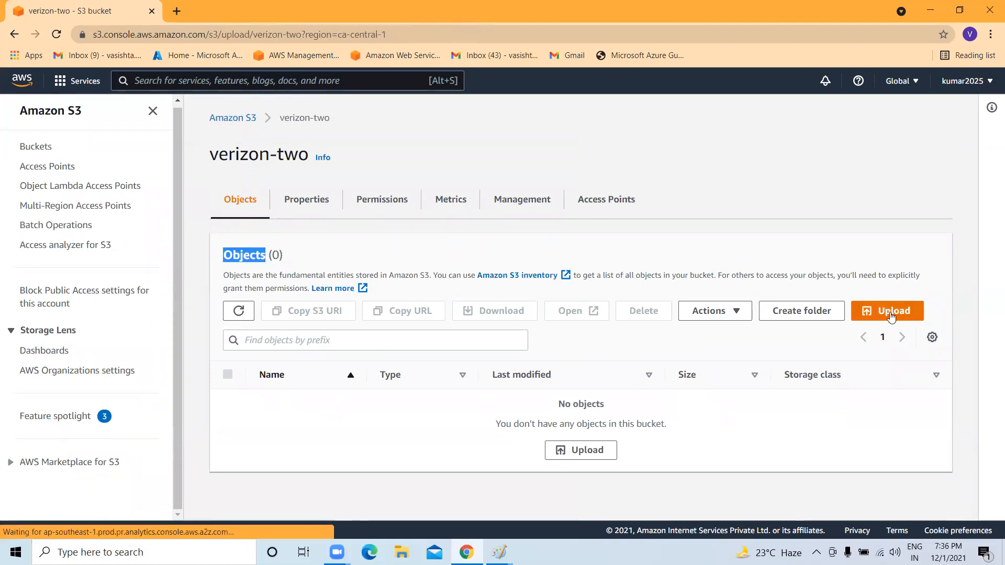
pyautogui.click(478, 284)
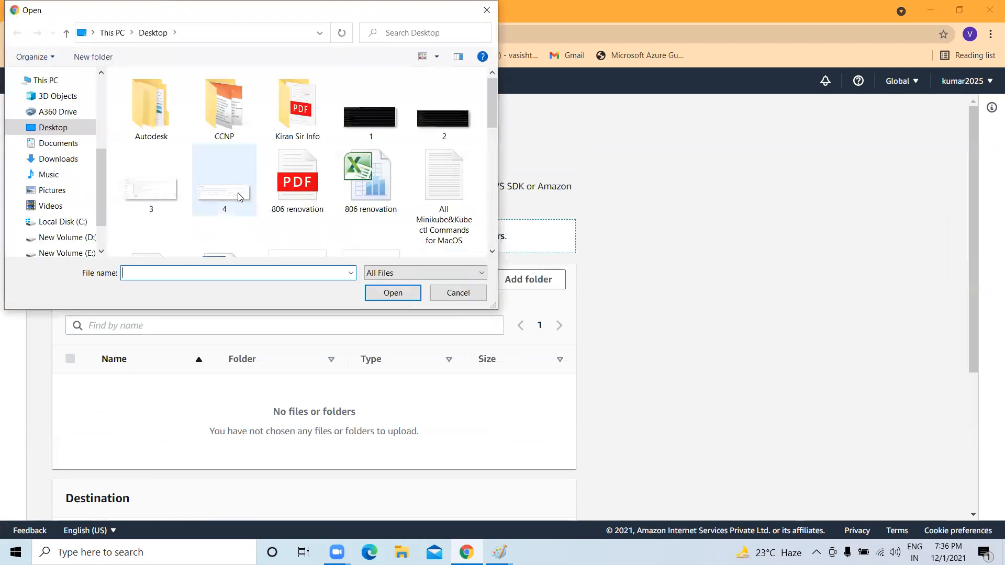
pyautogui.click(239, 197)
pyautogui.keyDown('ctrl'); pyautogui.click(156, 197); pyautogui.keyUp('ctrl')
pyautogui.keyDown('ctrl'); pyautogui.click(376, 137); pyautogui.keyUp('ctrl')
pyautogui.keyDown('ctrl'); pyautogui.click(417, 127); pyautogui.keyUp('ctrl')
pyautogui.keyDown('ctrl'); pyautogui.click(427, 181); pyautogui.keyUp('ctrl')
pyautogui.click(399, 297)
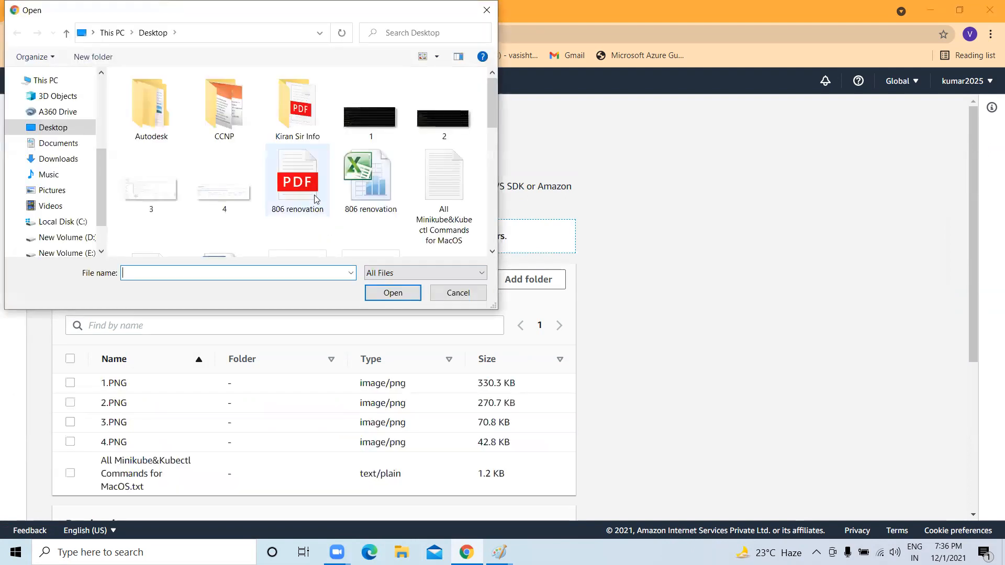
# Add RG5.txt and upload all six files (716.2 KB) to verizon-two.
pyautogui.scroll(-3, 315, 189)
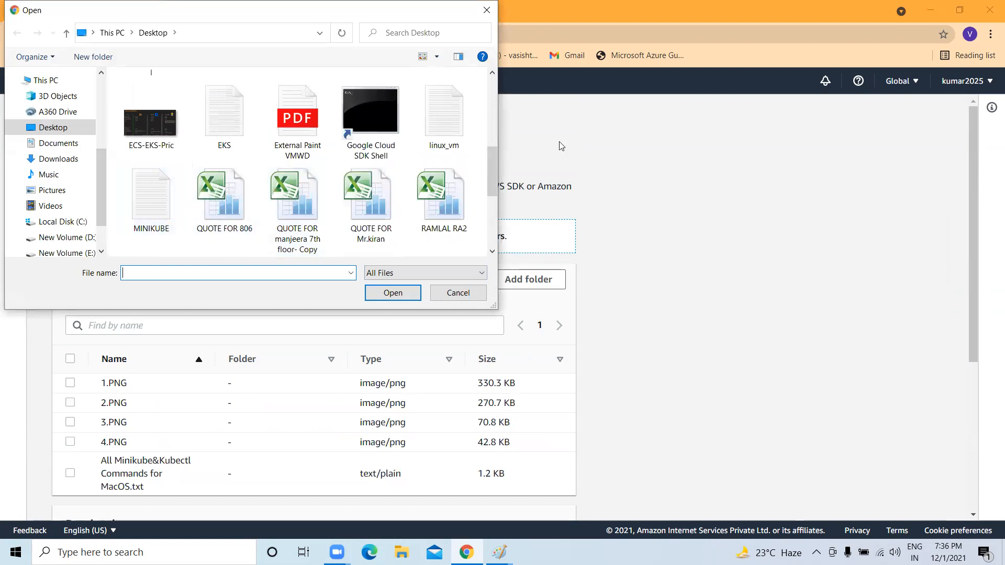
pyautogui.scroll(-3, 189, 175)
pyautogui.click(151, 114)
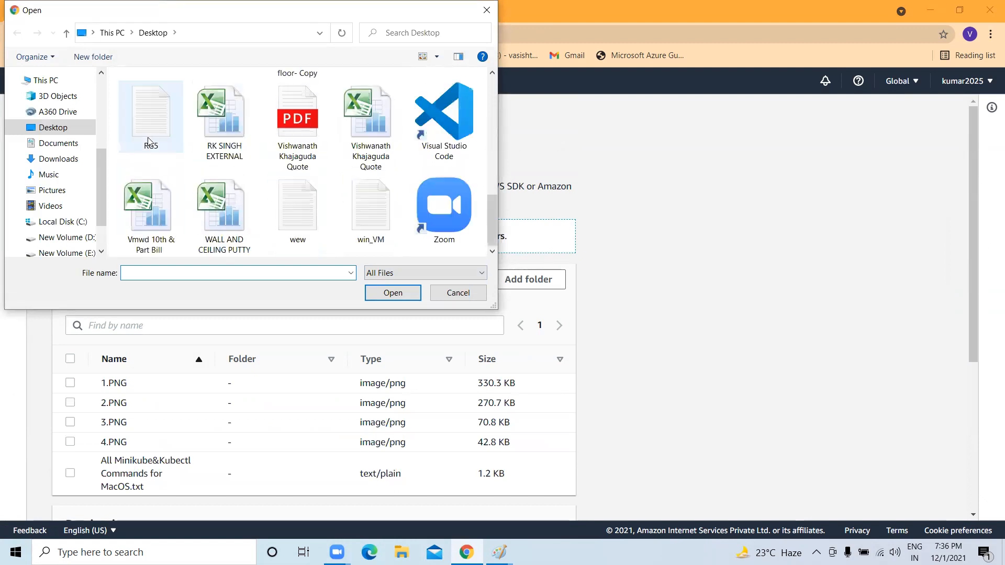
pyautogui.click(407, 293)
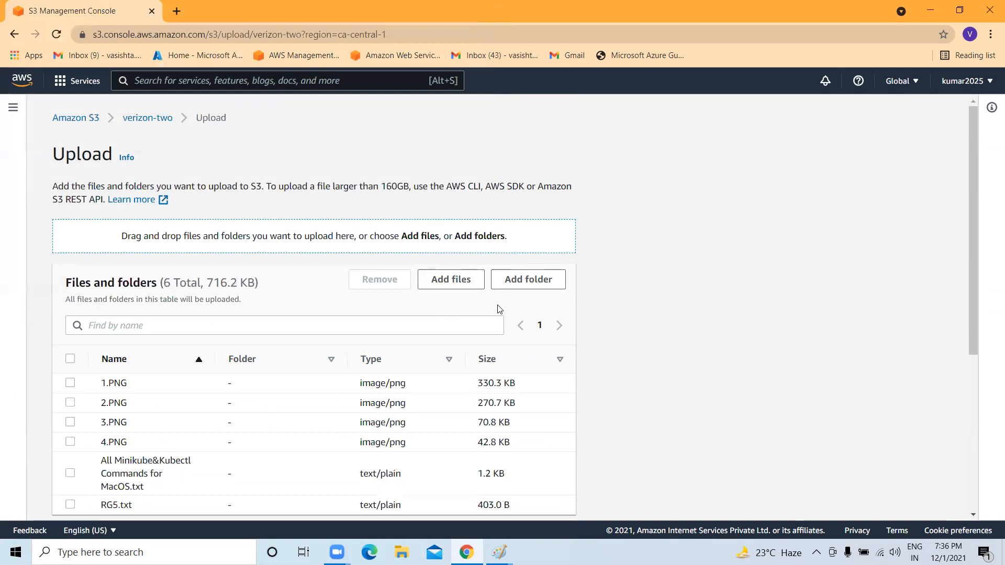
pyautogui.scroll(-5, 498, 313)
pyautogui.click(541, 498)
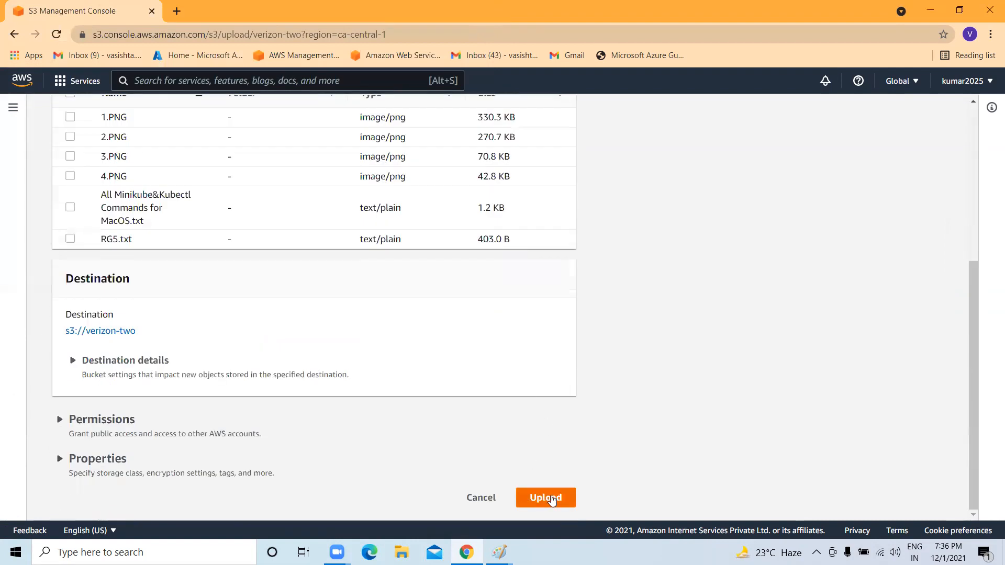
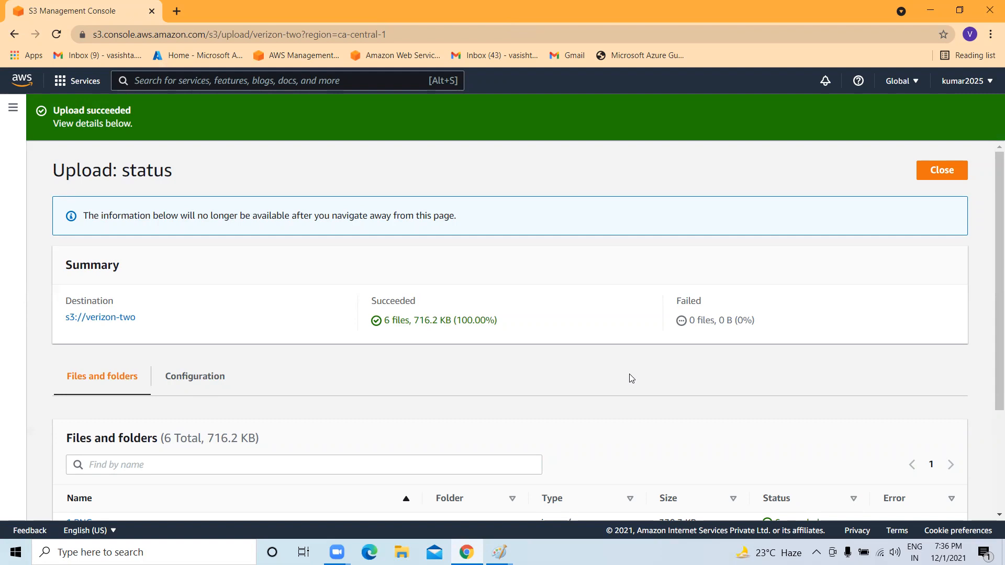
# Open verizon-two from the upload summary's destination link.
pyautogui.scroll(-3, 651, 387)
pyautogui.scroll(3, 475, 426)
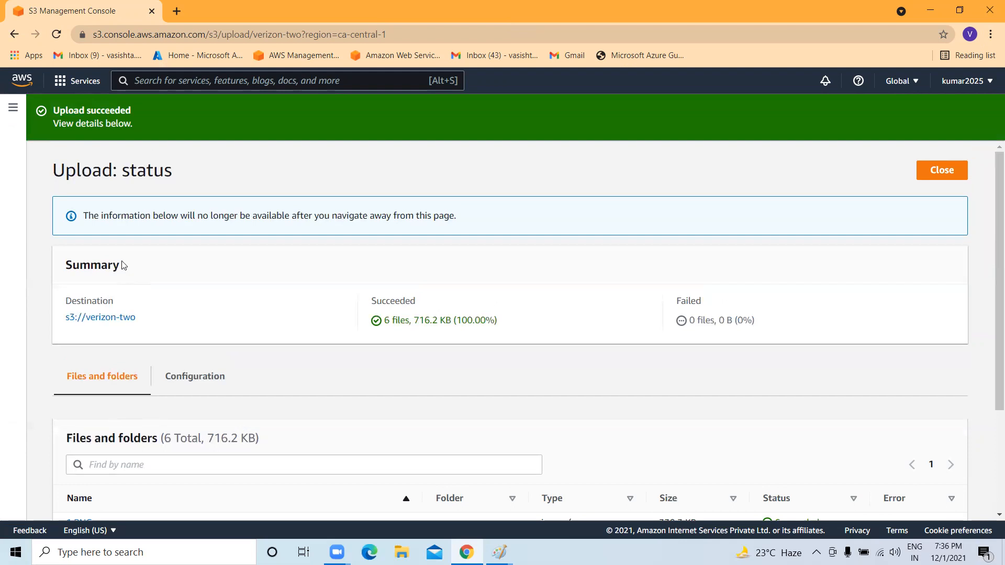
pyautogui.click(94, 319)
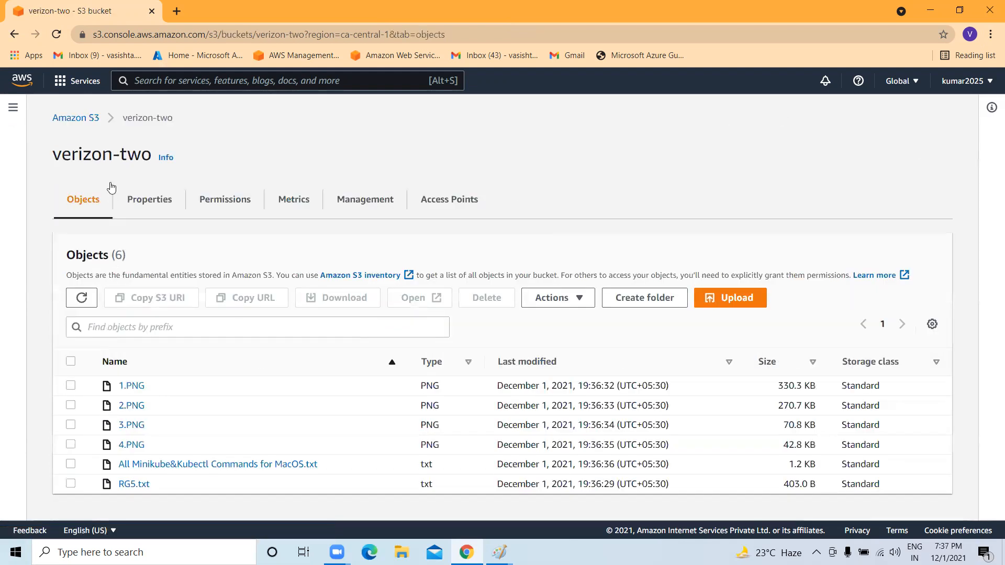
pyautogui.moveTo(51, 154); pyautogui.dragTo(141, 155)
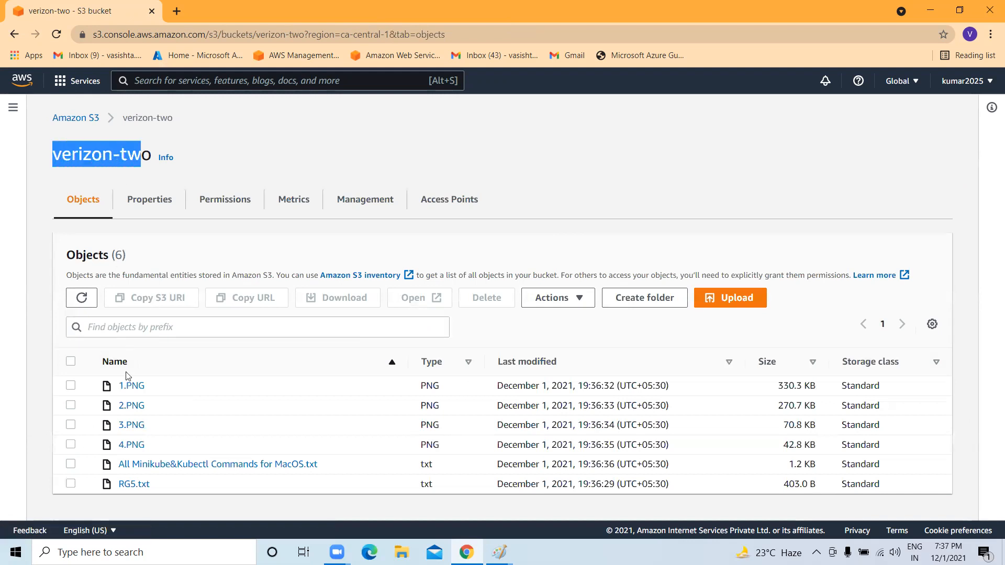
# In the Buckets list, check verizon-two's ca-central-1 region and 'Objects can be public' status, then reopen it.
pyautogui.click(75, 118)
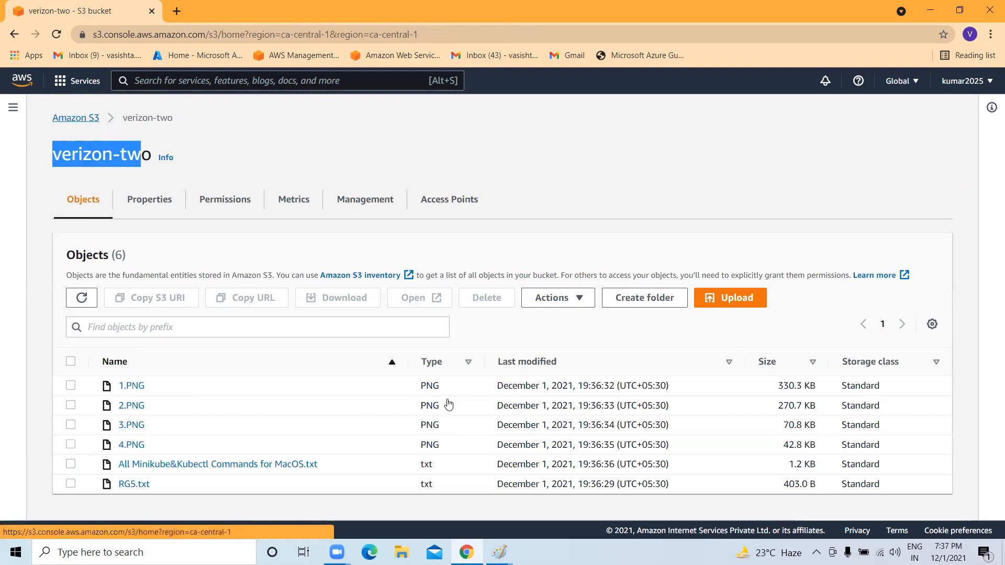
pyautogui.scroll(-6, 447, 403)
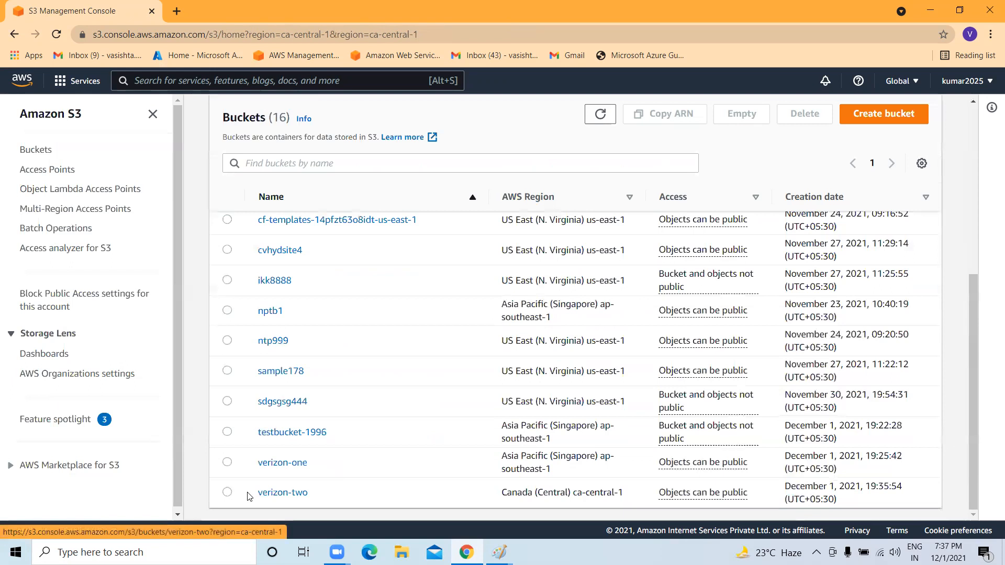
pyautogui.moveTo(499, 495); pyautogui.dragTo(754, 504)
pyautogui.click(665, 496)
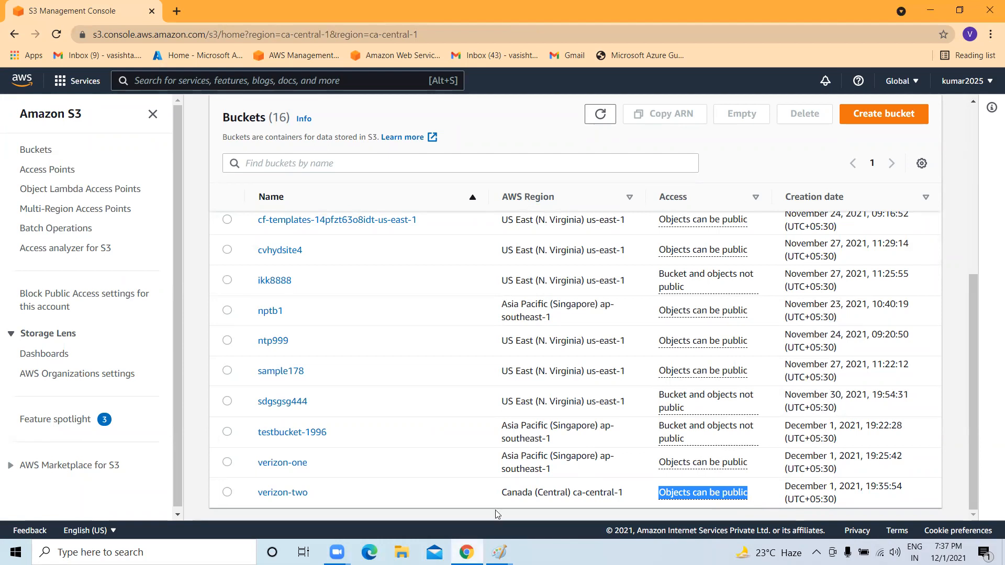
pyautogui.click(256, 493)
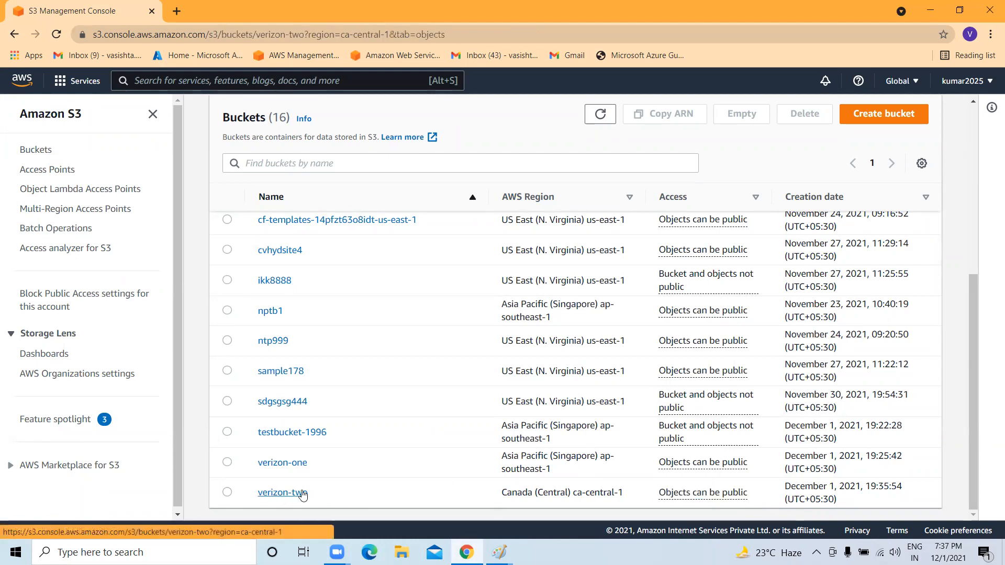
# Make RG5.txt public via ACL and return to the verizon-two object list.
pyautogui.scroll(-1, 336, 442)
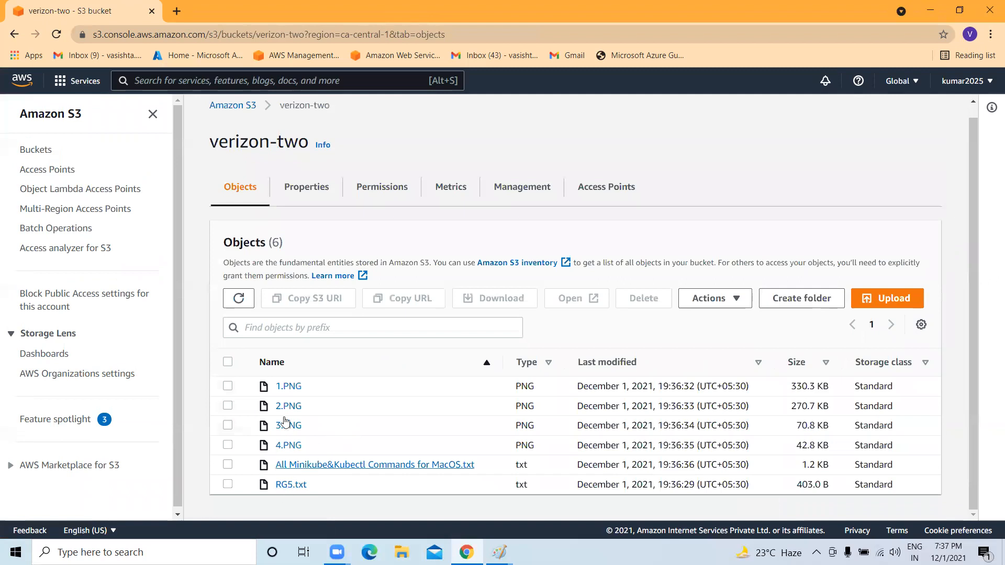
pyautogui.click(229, 485)
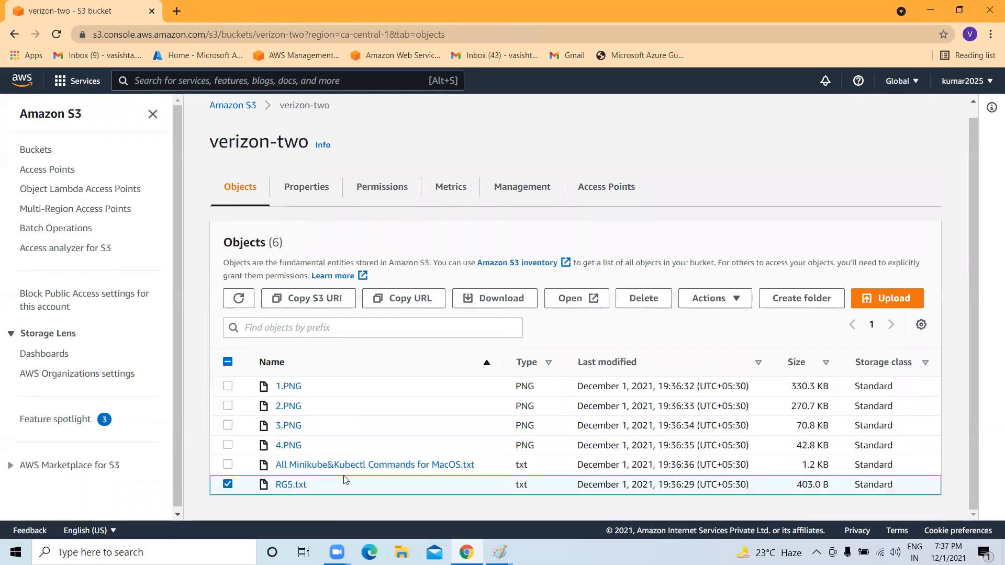
pyautogui.click(735, 301)
pyautogui.scroll(-2, 733, 439)
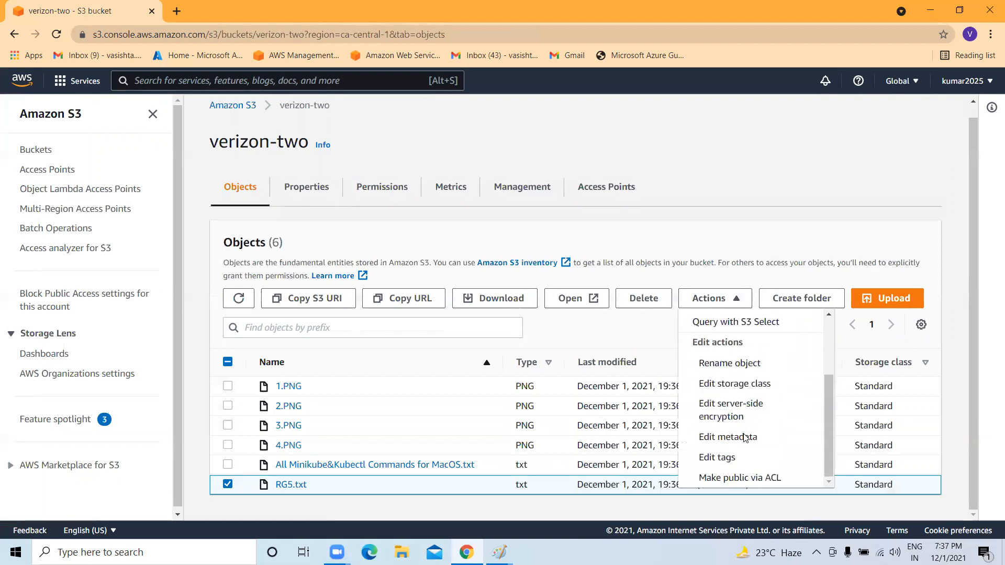
pyautogui.click(747, 477)
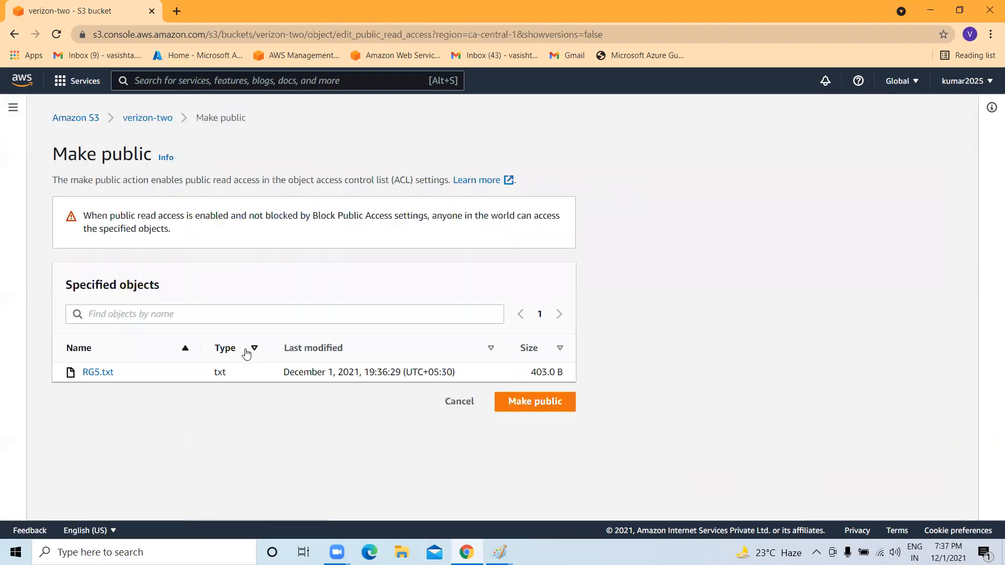
pyautogui.click(544, 403)
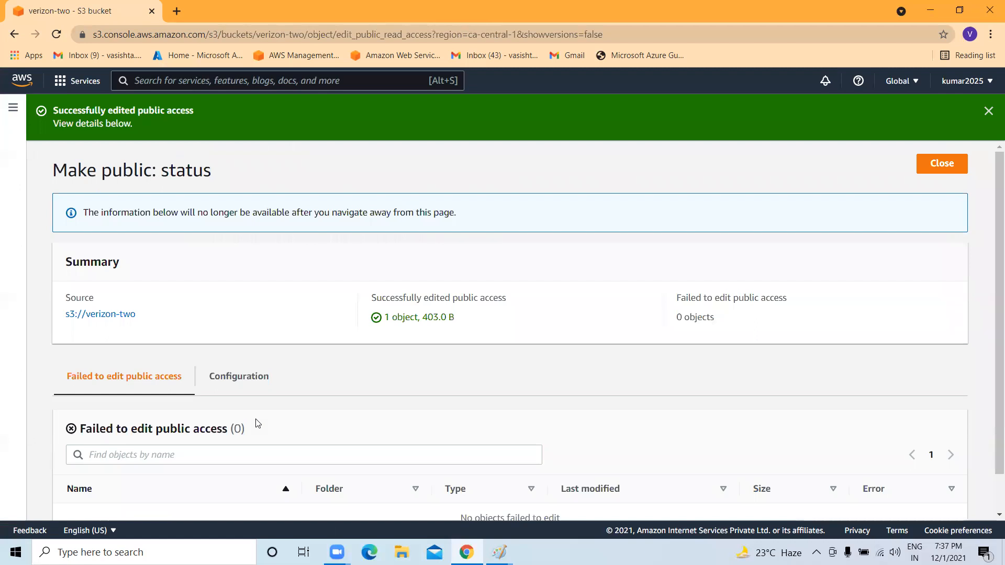
pyautogui.scroll(-1, 59, 348)
pyautogui.click(123, 278)
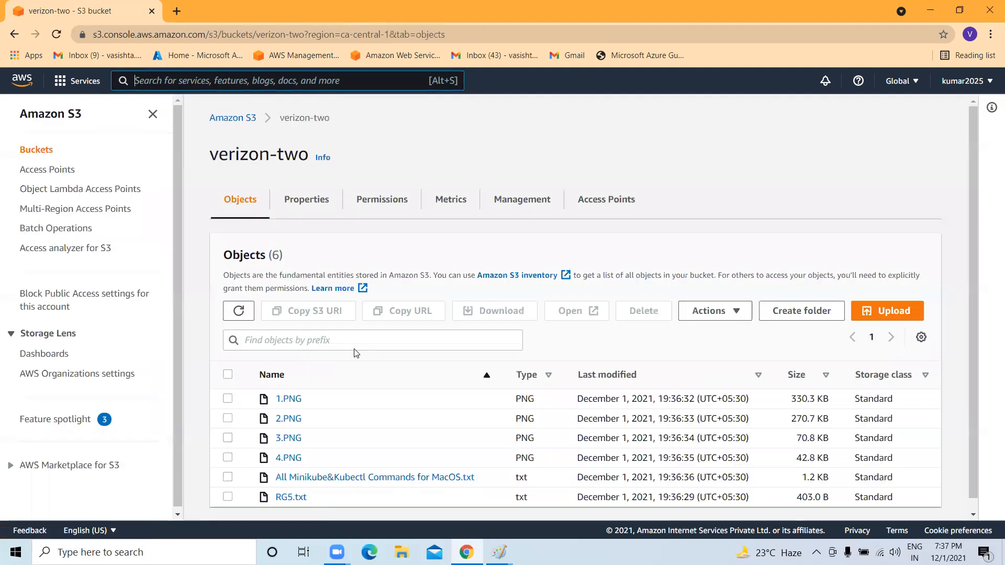
# Copy RG5.txt's object URL from its details page into a new browser tab's clipboard.
pyautogui.scroll(-1, 356, 353)
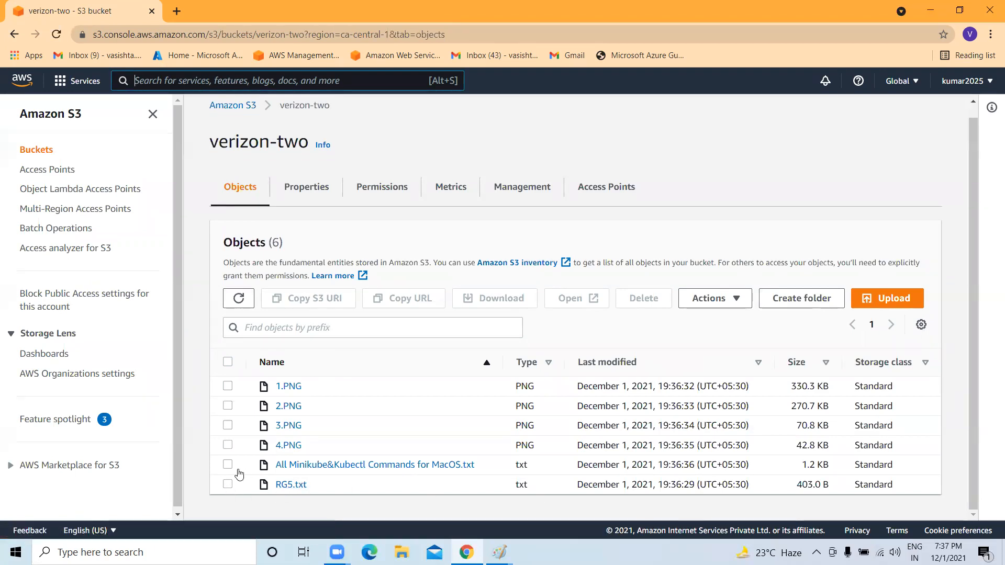
pyautogui.click(287, 490)
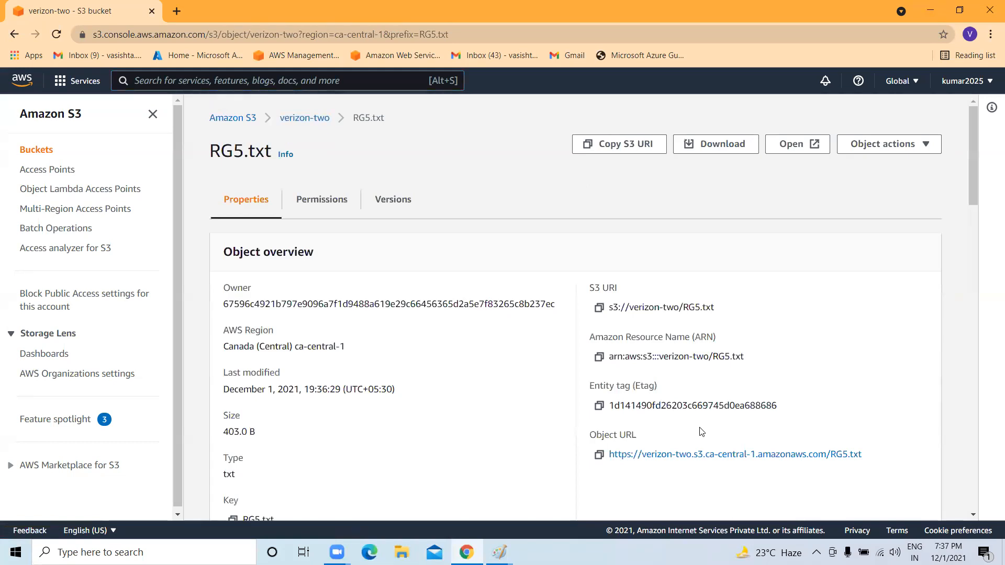
pyautogui.click(600, 454)
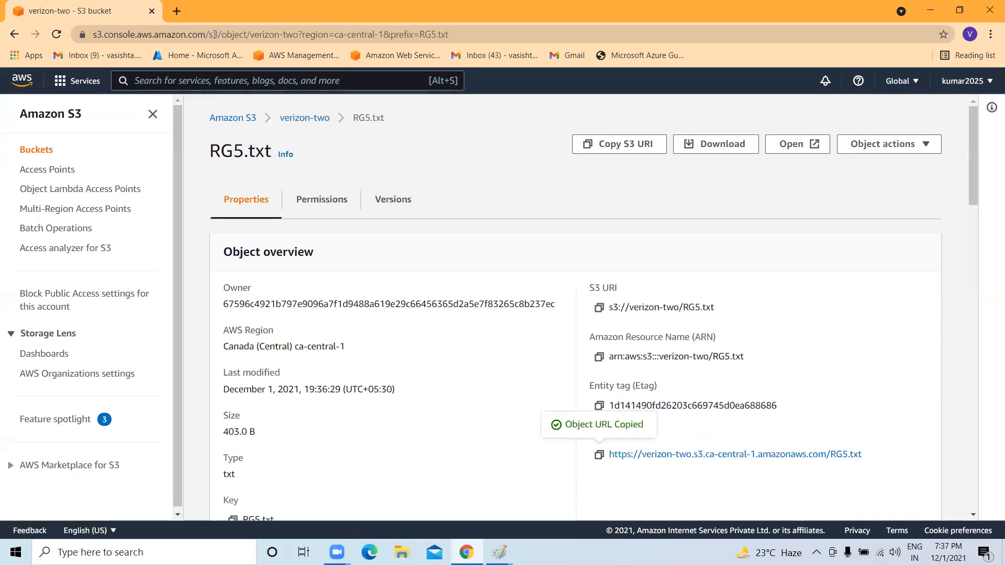
pyautogui.click(177, 12)
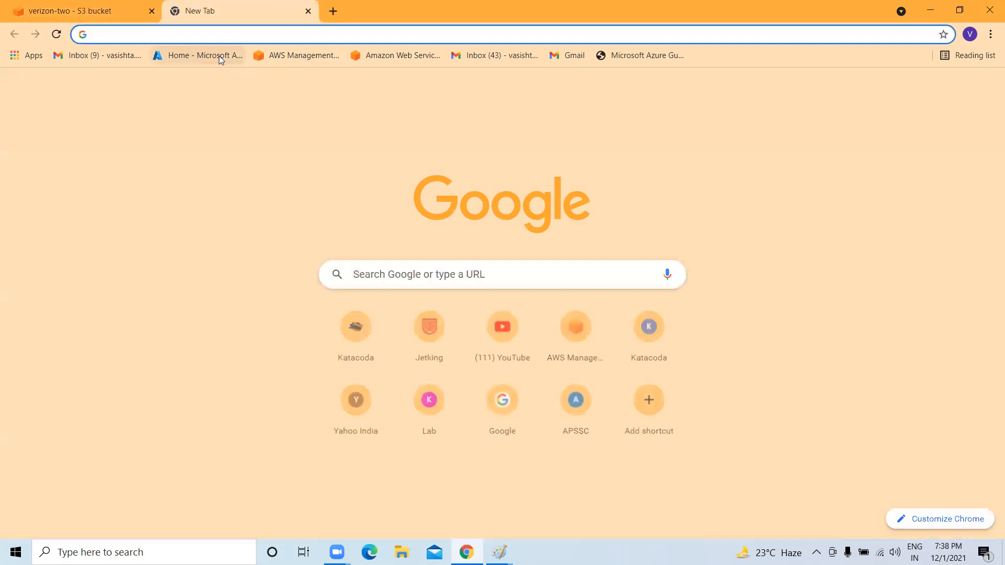
# Load RG5.txt's public URL to view its Create Azure VM playbook, then return to the S3 tab.
pyautogui.hotkey('ctrl', 'v')
pyautogui.press('Return')
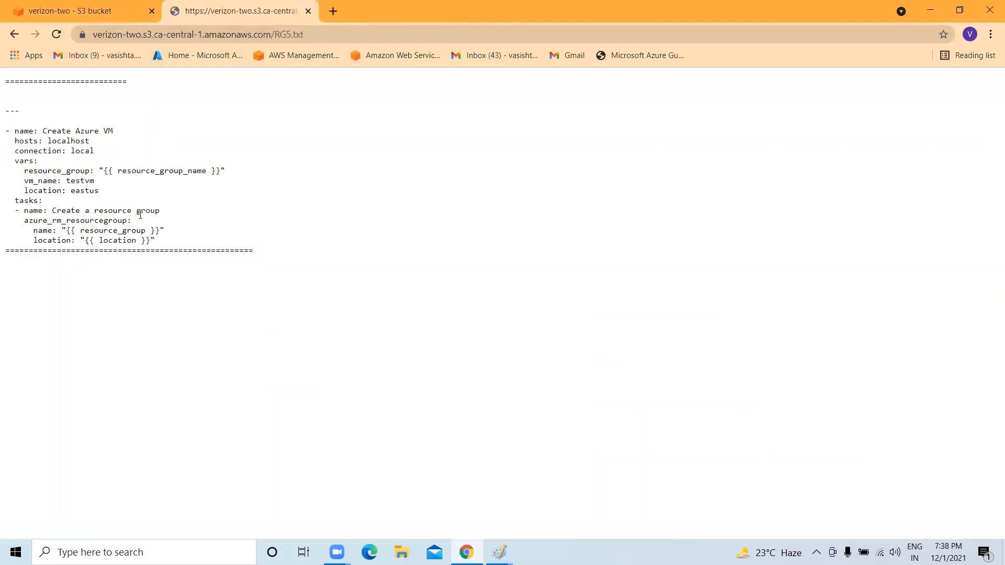
pyautogui.moveTo(161, 247); pyautogui.dragTo(5, 79)
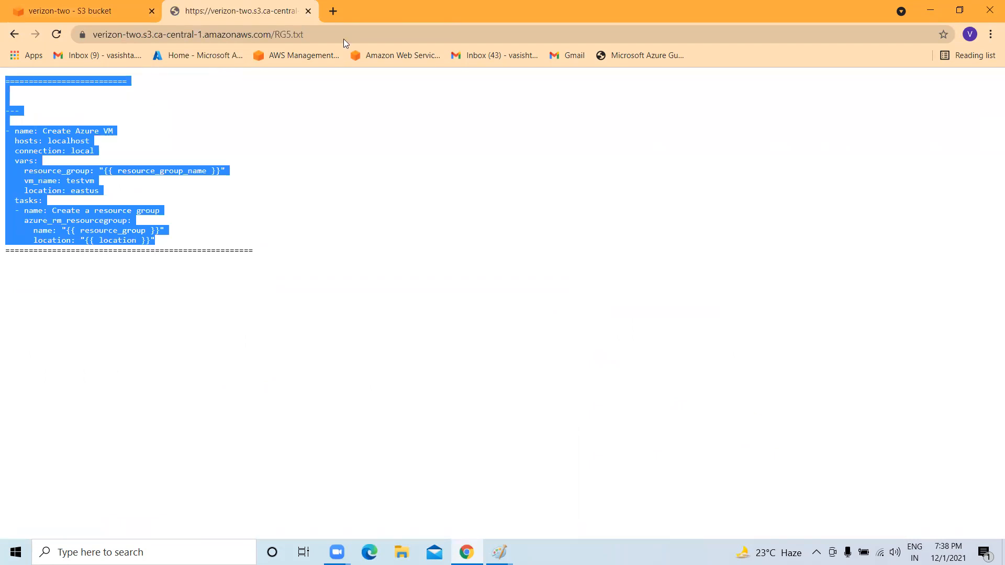
pyautogui.click(66, 5)
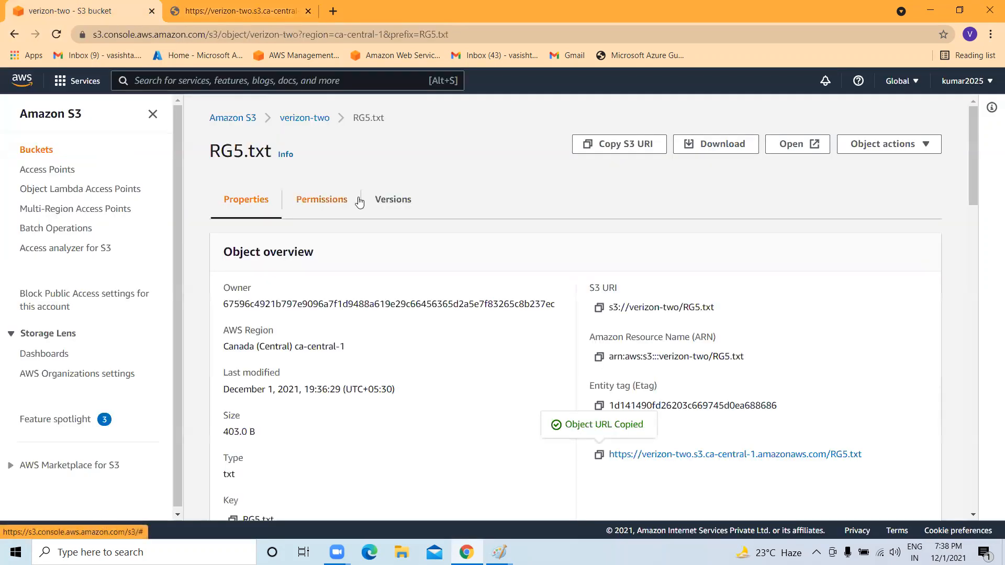
# Copy the object URL of All Minikube&Kubectl Commands for MacOS.txt from its details page.
pyautogui.scroll(-3, 335, 333)
pyautogui.scroll(-3, 336, 333)
pyautogui.scroll(9, 336, 334)
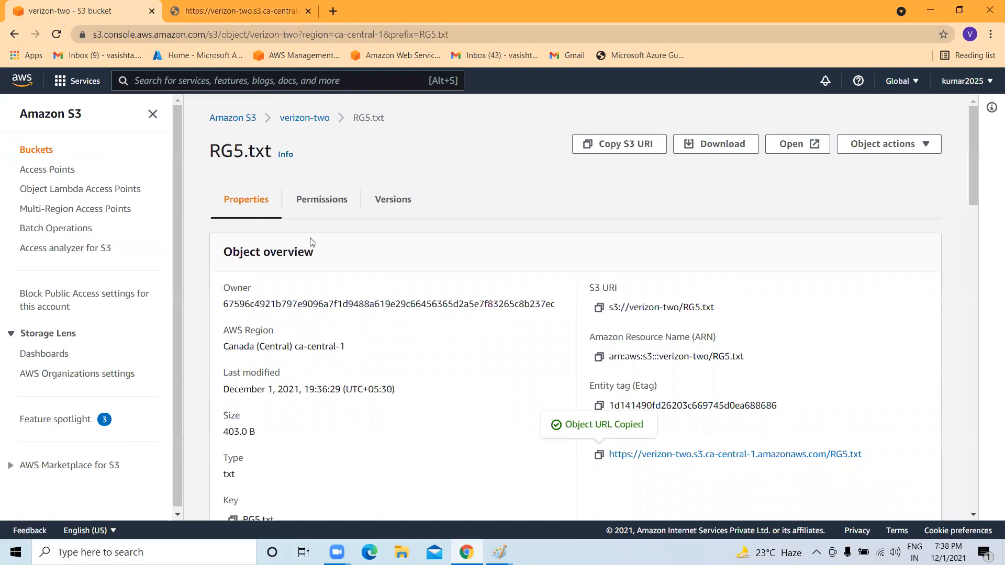
pyautogui.click(294, 117)
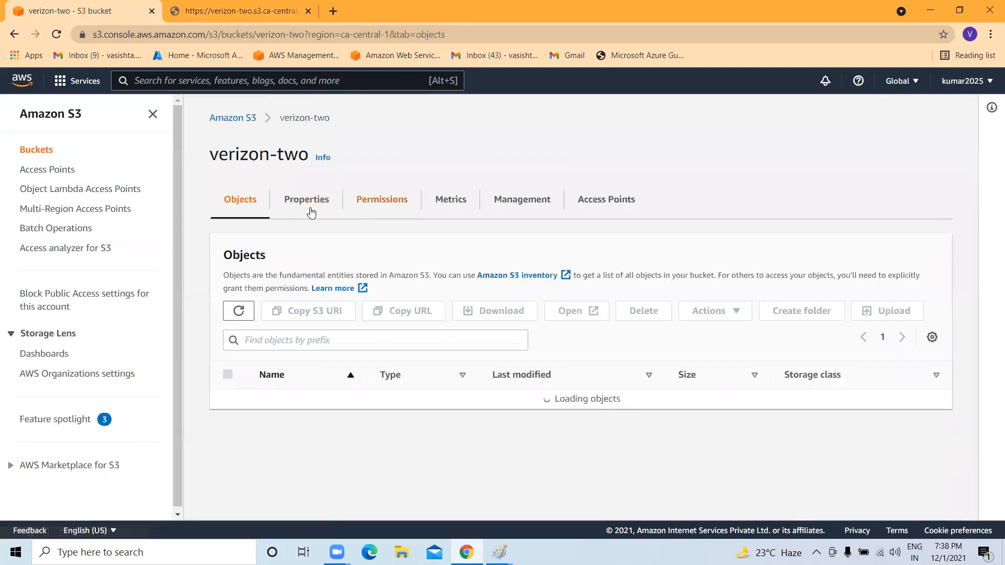
pyautogui.moveTo(331, 119); pyautogui.dragTo(300, 120)
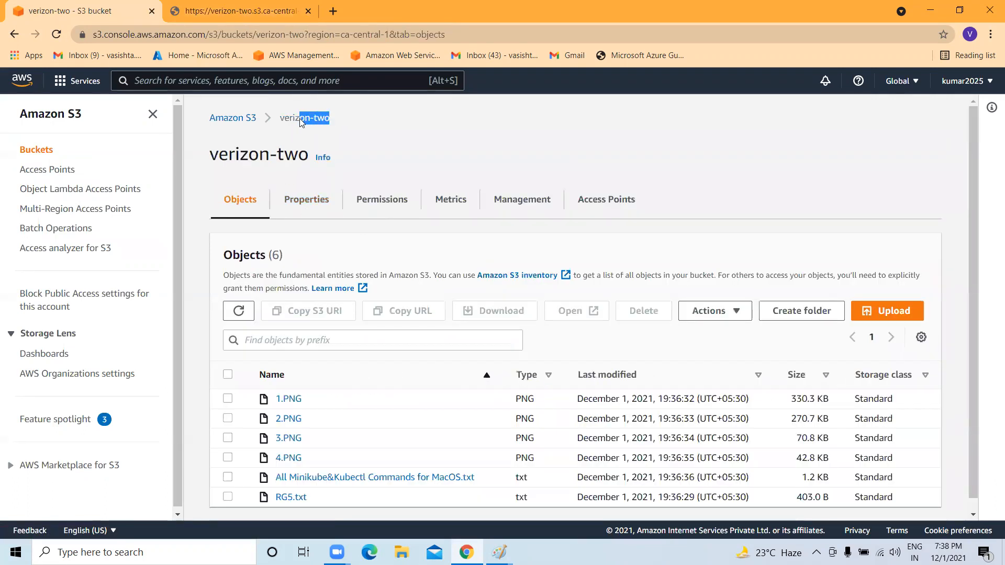
pyautogui.scroll(-1, 271, 455)
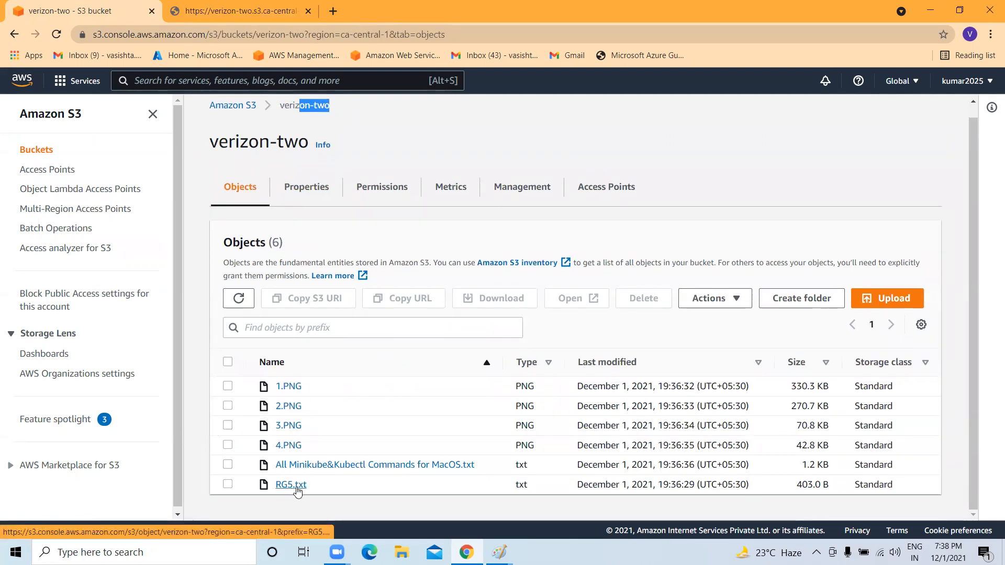
pyautogui.click(371, 466)
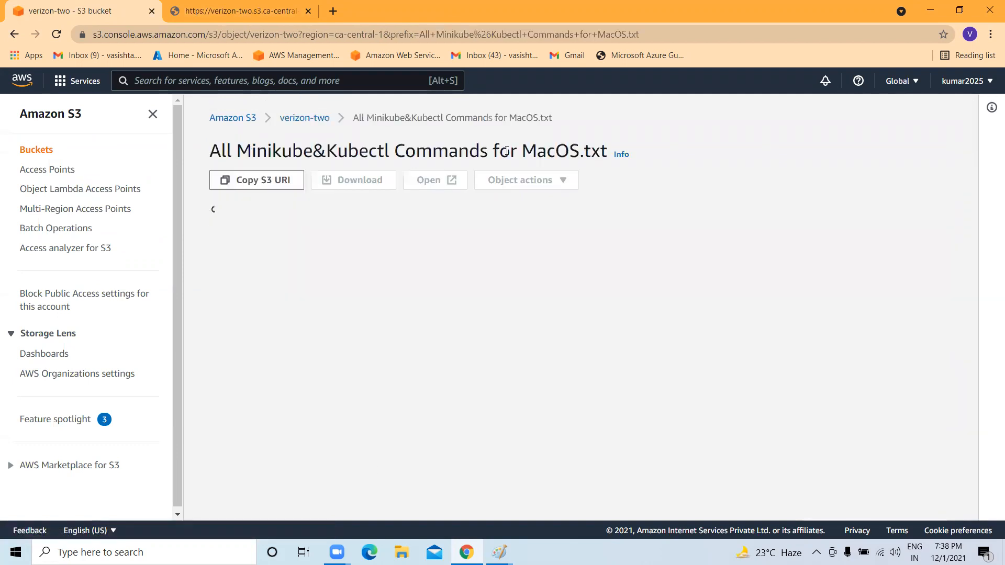
pyautogui.scroll(-4, 468, 312)
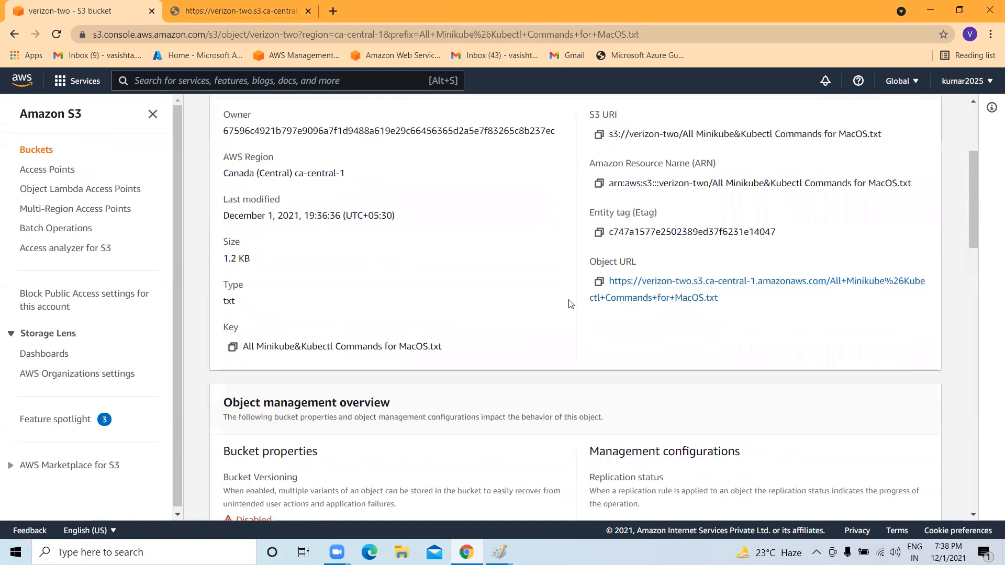
pyautogui.click(598, 281)
# Load the Minikube commands file's URL in a new tab, get AccessDenied, and return to the S3 tab.
pyautogui.hotkey('ctrl', 't')
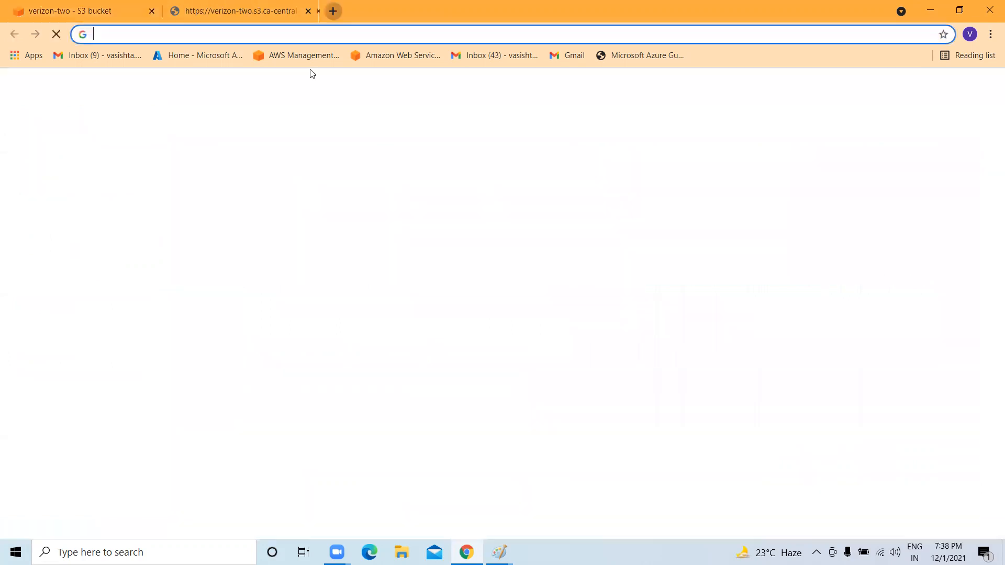
pyautogui.hotkey('ctrl', 'v')
pyautogui.press('Return')
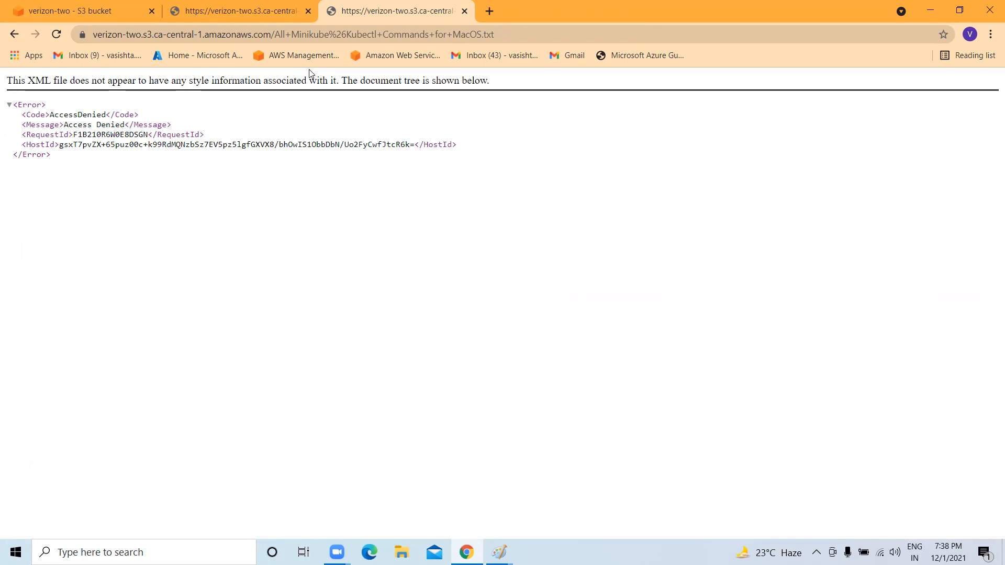
pyautogui.click(214, 11)
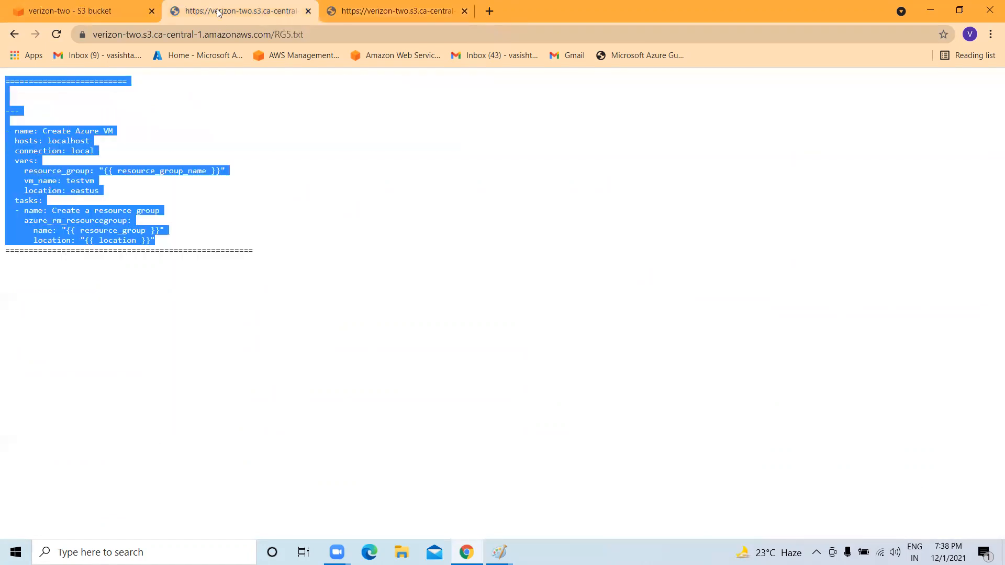
pyautogui.click(106, 10)
pyautogui.scroll(4, 335, 334)
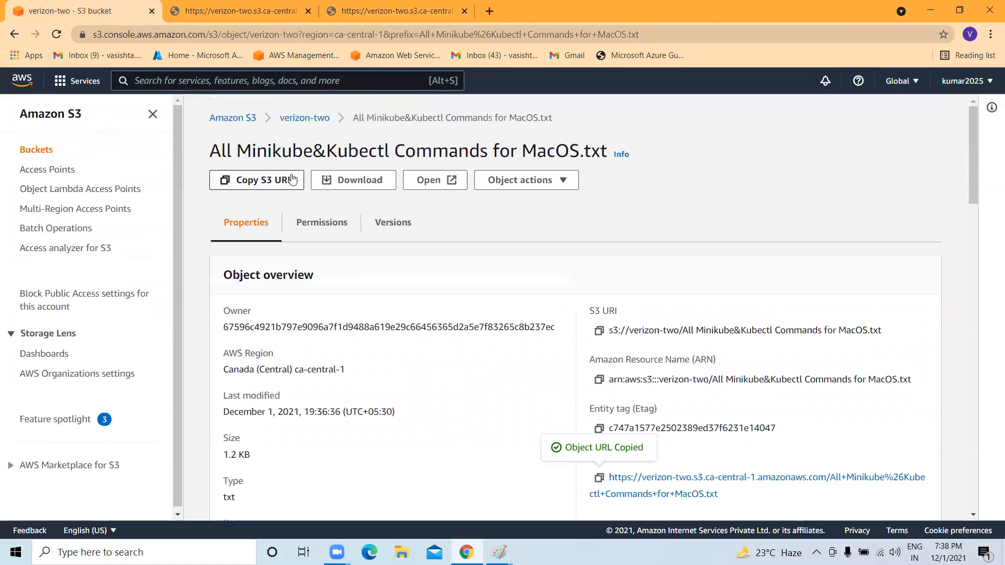
# Make All Minikube&Kubectl Commands for MacOS.txt public via ACL.
pyautogui.click(308, 119)
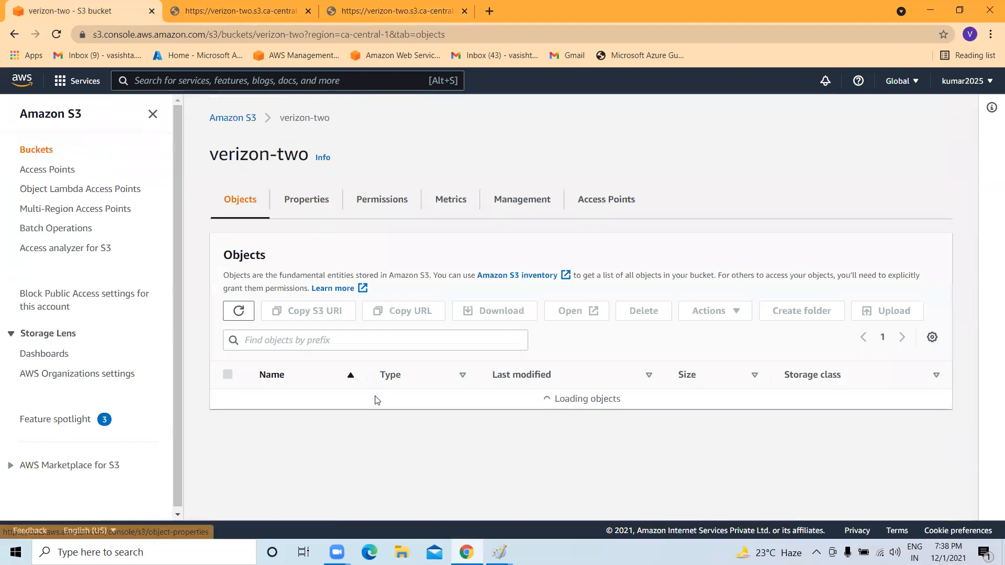
pyautogui.click(229, 465)
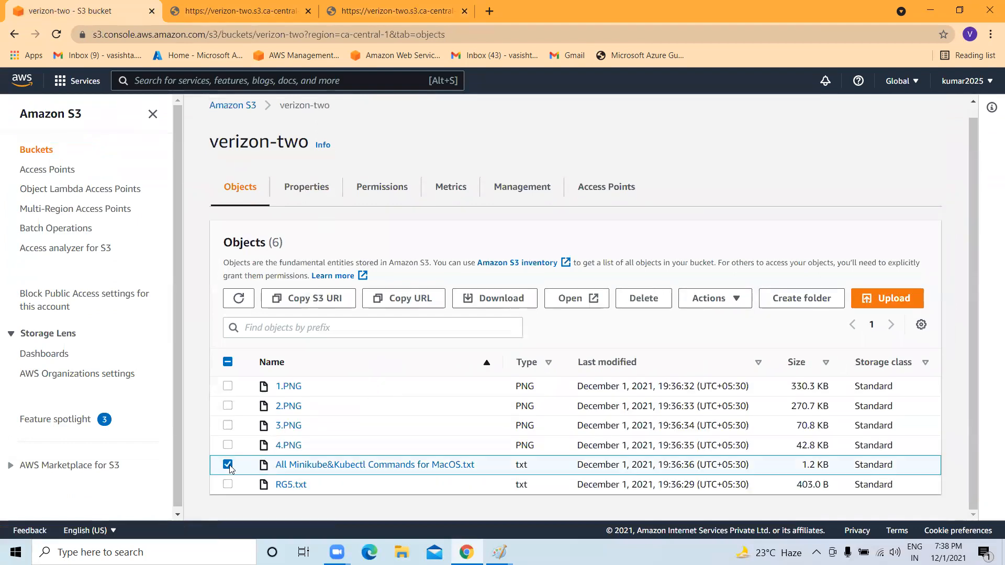
pyautogui.click(732, 302)
pyautogui.scroll(-3, 722, 413)
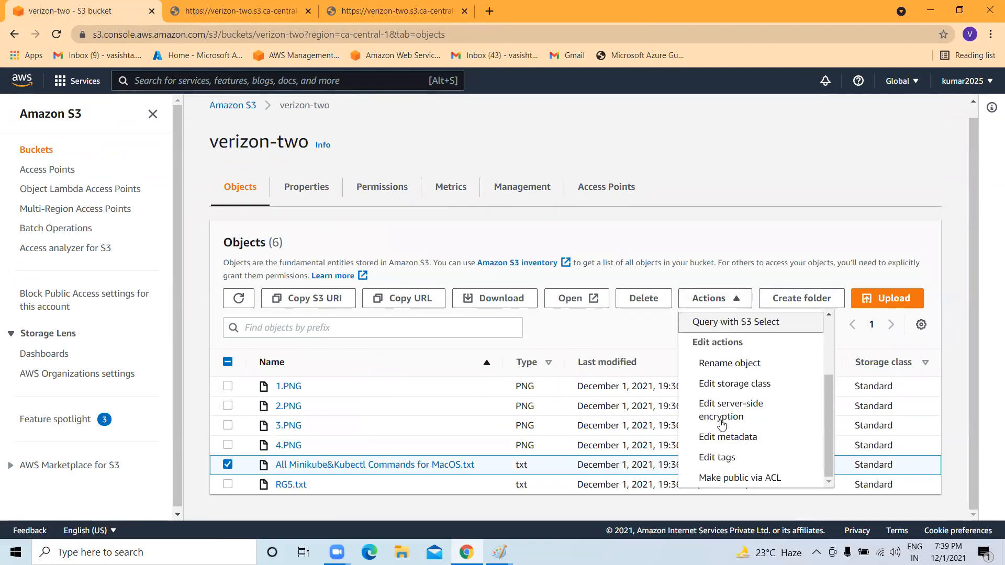
pyautogui.click(742, 479)
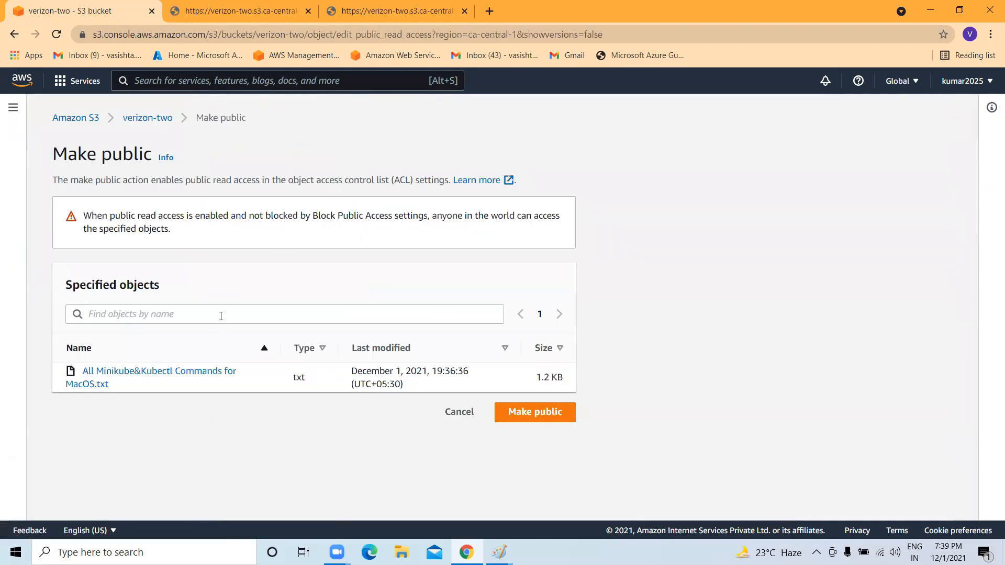
pyautogui.click(537, 419)
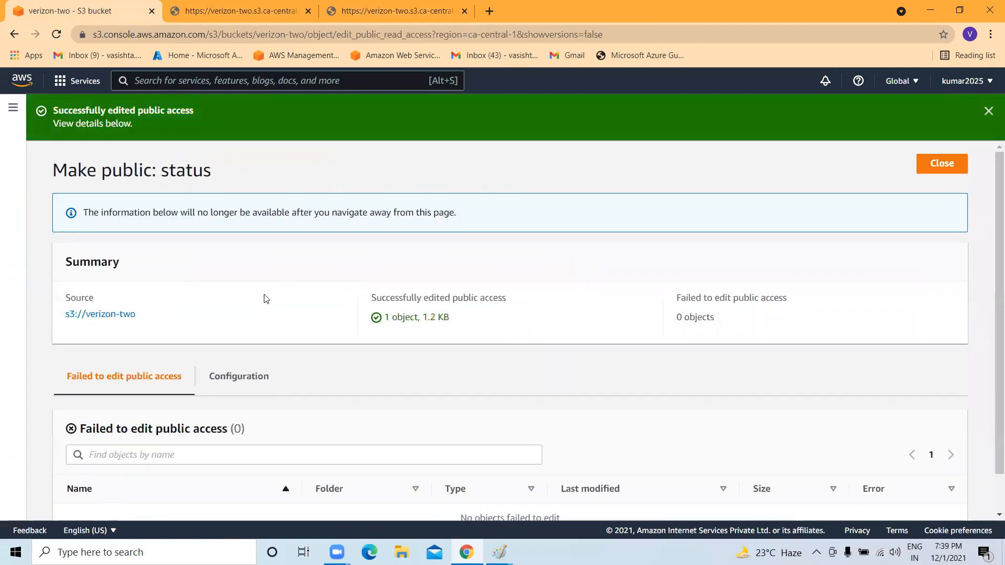
# Close the status page, reopen the commands file's details, and switch to its AccessDenied tab.
pyautogui.scroll(-1, 266, 299)
pyautogui.scroll(1, 285, 288)
pyautogui.click(944, 166)
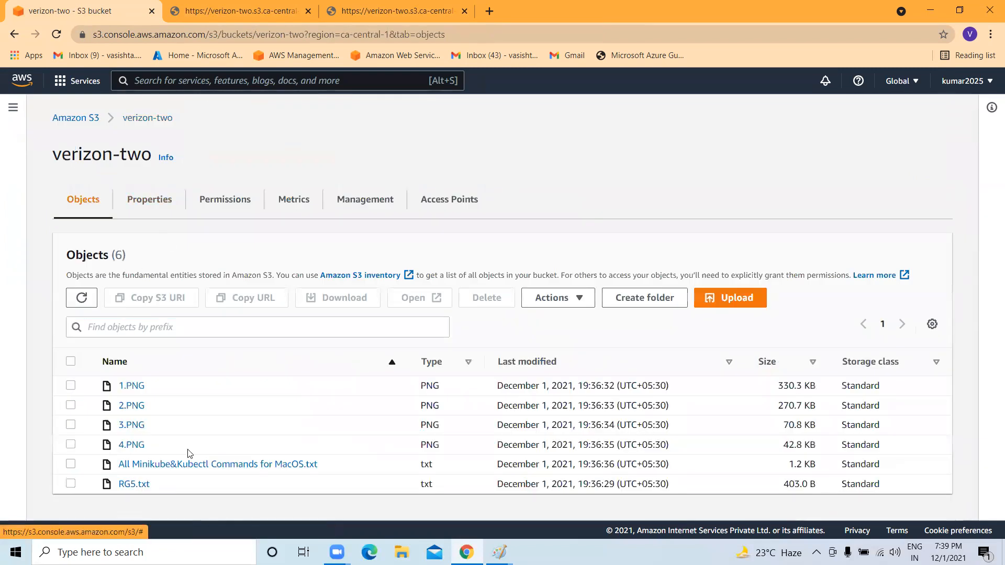
pyautogui.click(215, 465)
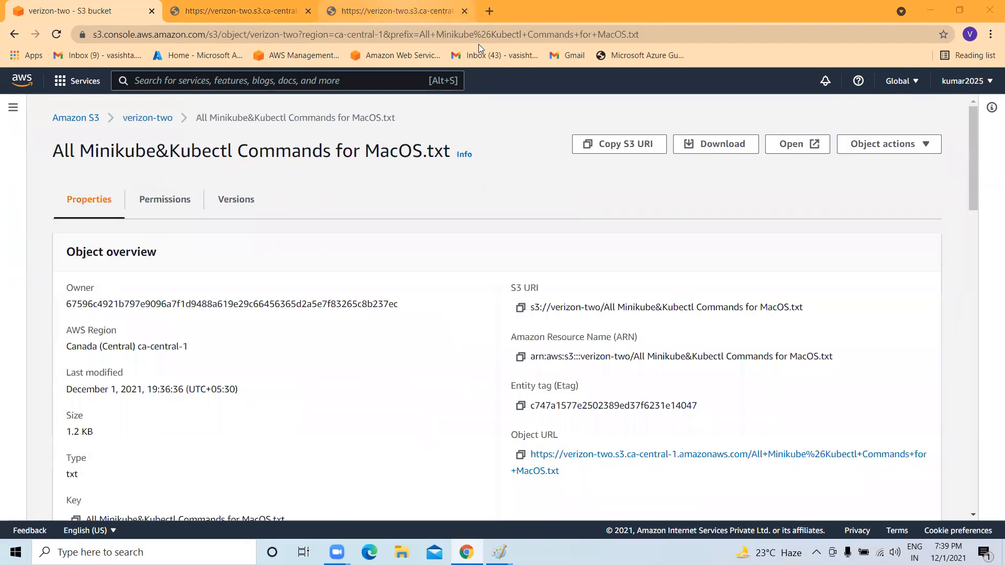
pyautogui.click(396, 11)
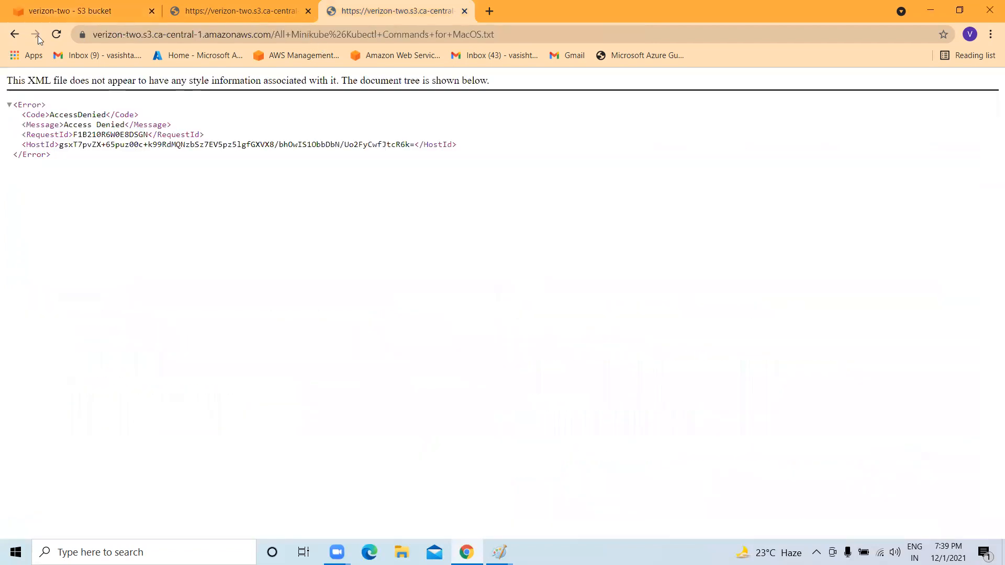
# Reload the file's public URL to show its Minikube and Kubectl commands, then return to the S3 tab.
pyautogui.click(56, 34)
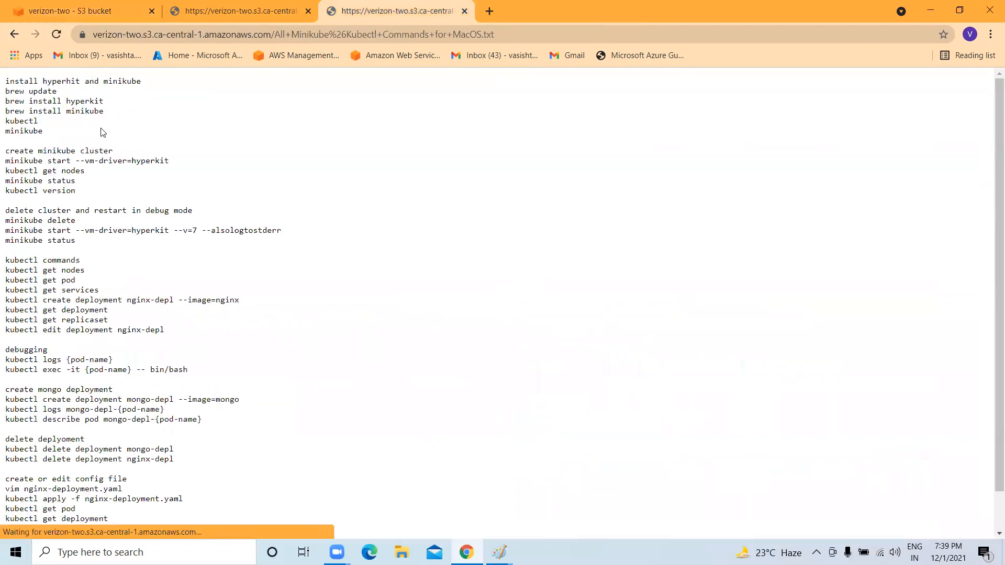
pyautogui.moveTo(6, 81); pyautogui.dragTo(197, 526)
pyautogui.scroll(-1, 141, 359)
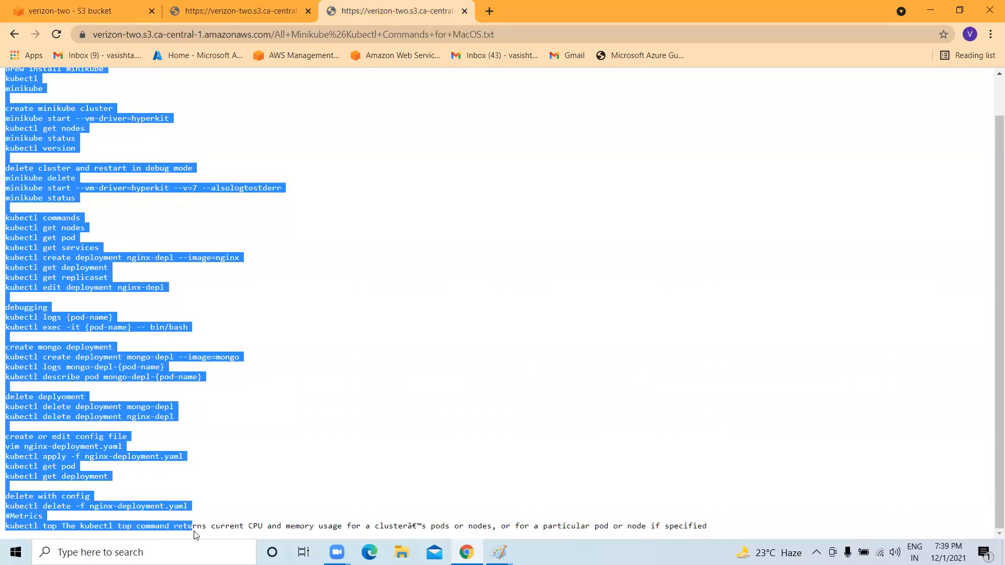
pyautogui.click(5, 265)
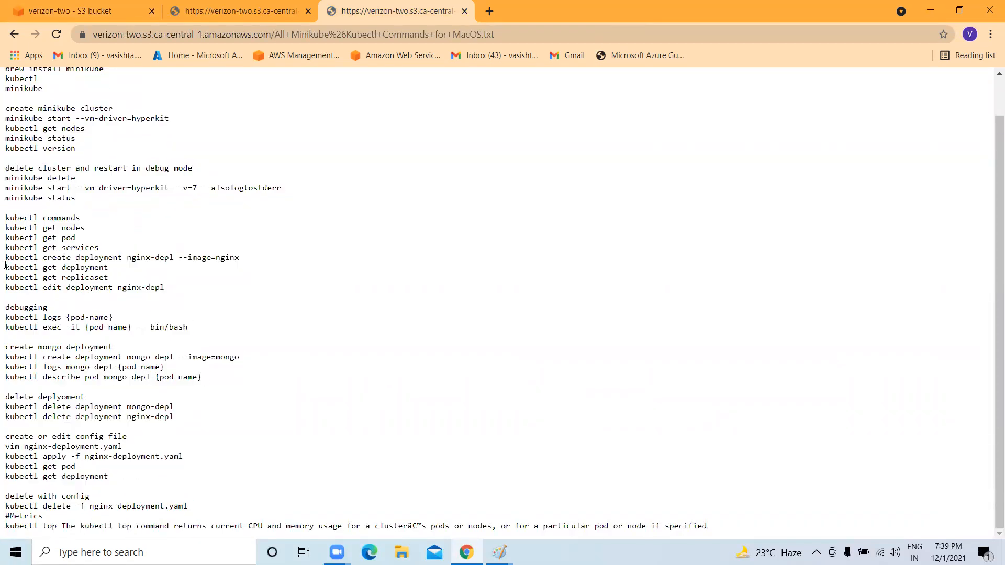
pyautogui.scroll(2, 76, 249)
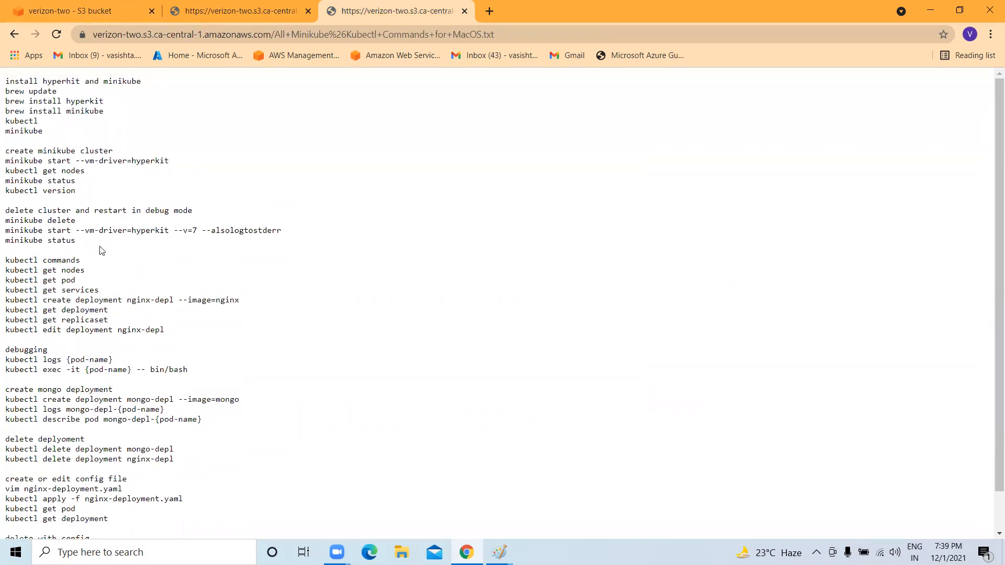
pyautogui.moveTo(7, 92); pyautogui.dragTo(78, 241)
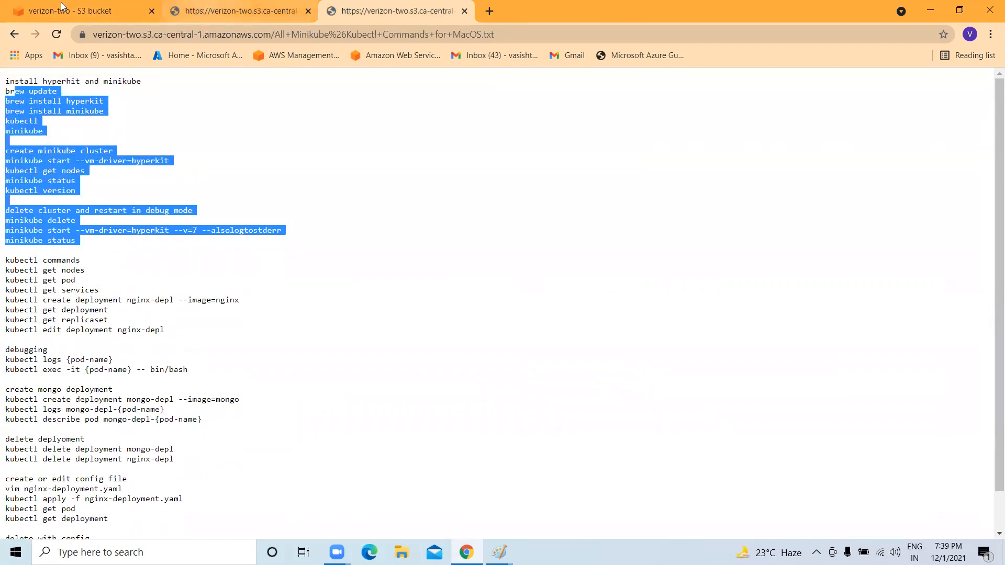
pyautogui.click(40, 2)
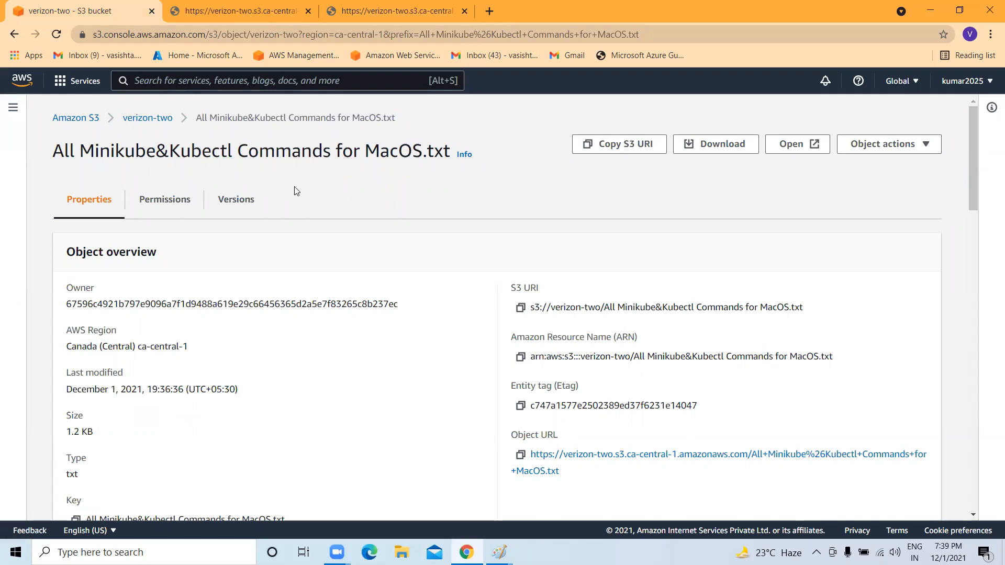
# Select RG5.txt in the verizon-two object list, download it, and dismiss the download bar.
pyautogui.click(158, 125)
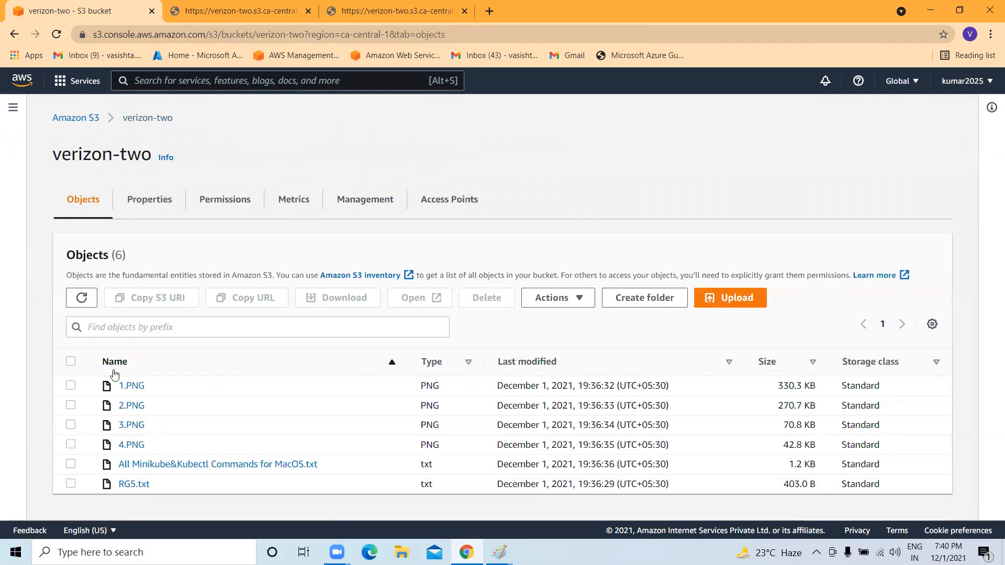
pyautogui.click(70, 484)
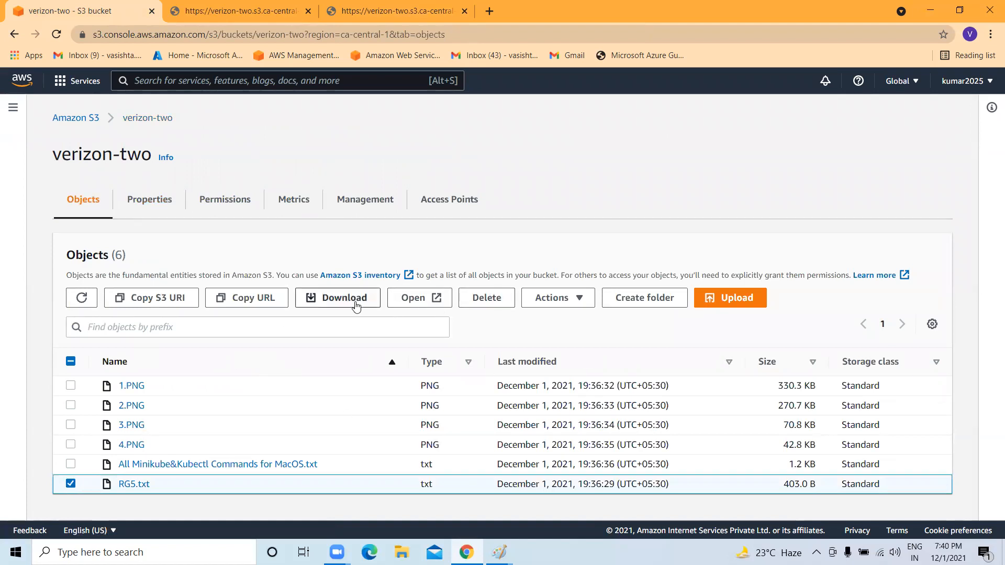
pyautogui.click(331, 298)
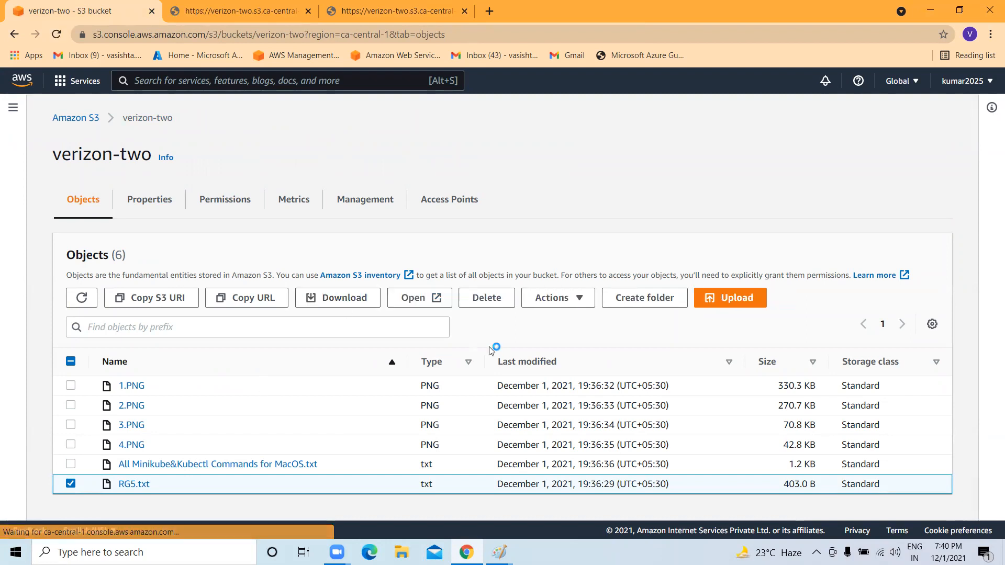
pyautogui.scroll(-1, 471, 340)
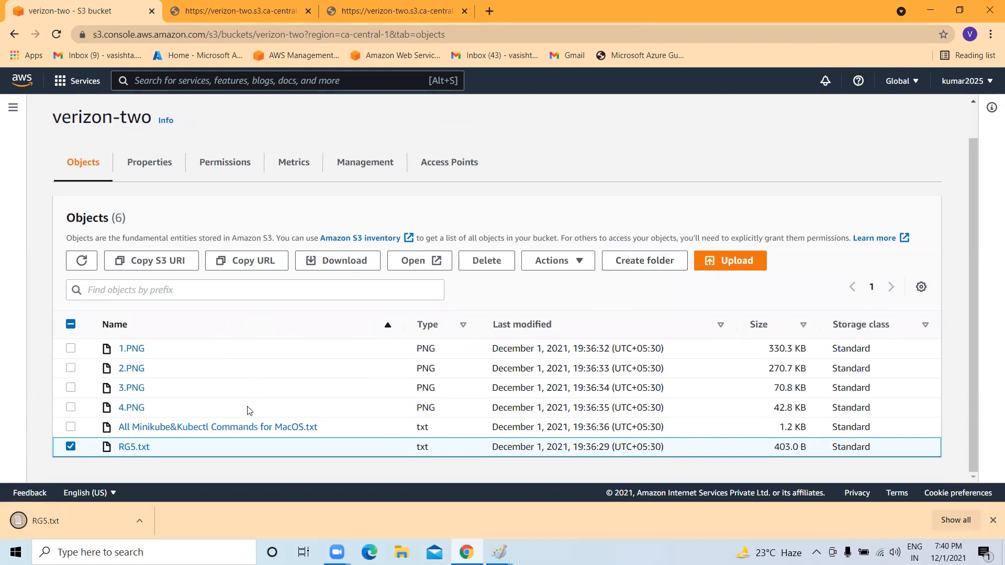
pyautogui.click(993, 520)
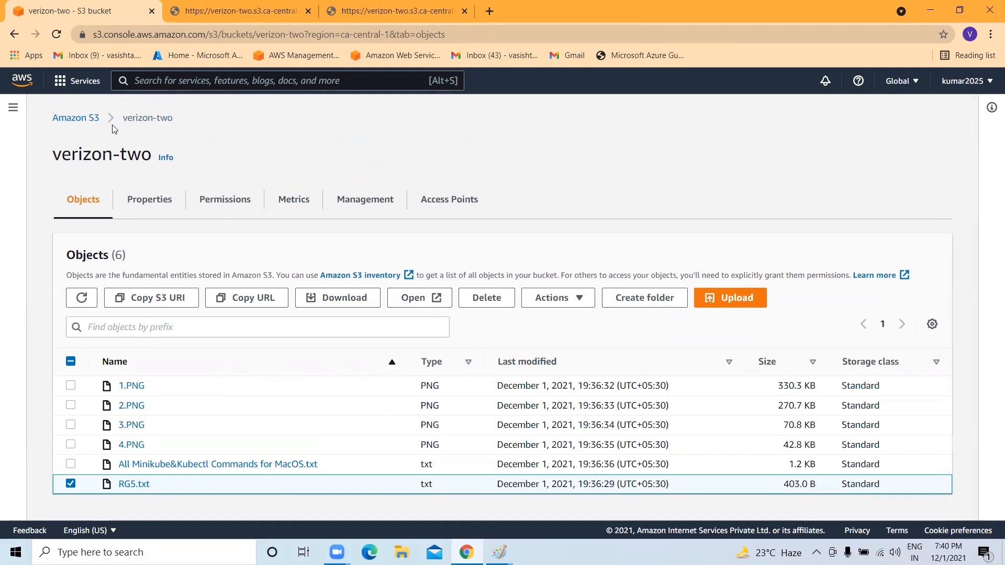
# Start creating a new bucket named verizon-three.
pyautogui.click(81, 118)
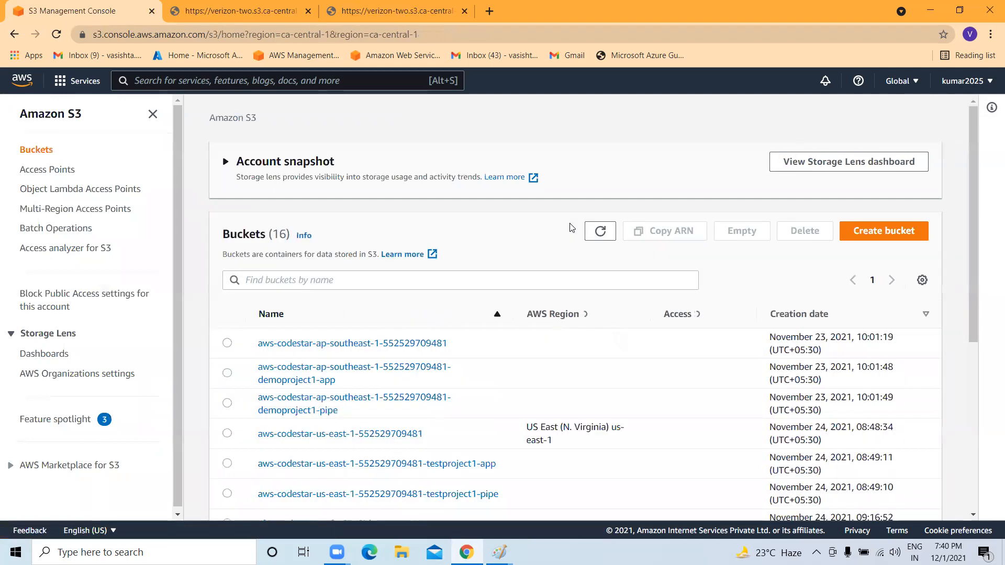
pyautogui.scroll(-2, 576, 228)
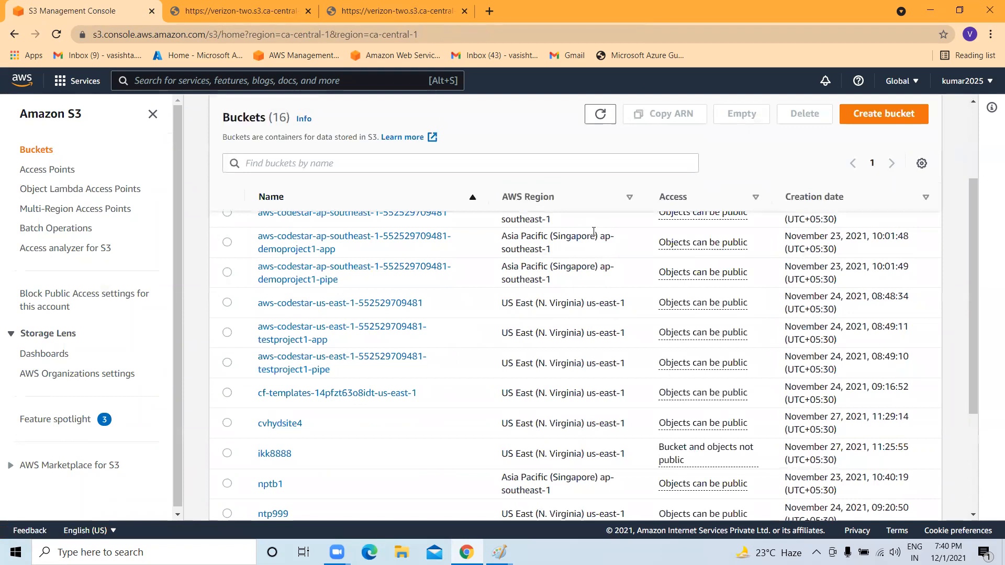
pyautogui.scroll(3, 594, 231)
pyautogui.click(891, 239)
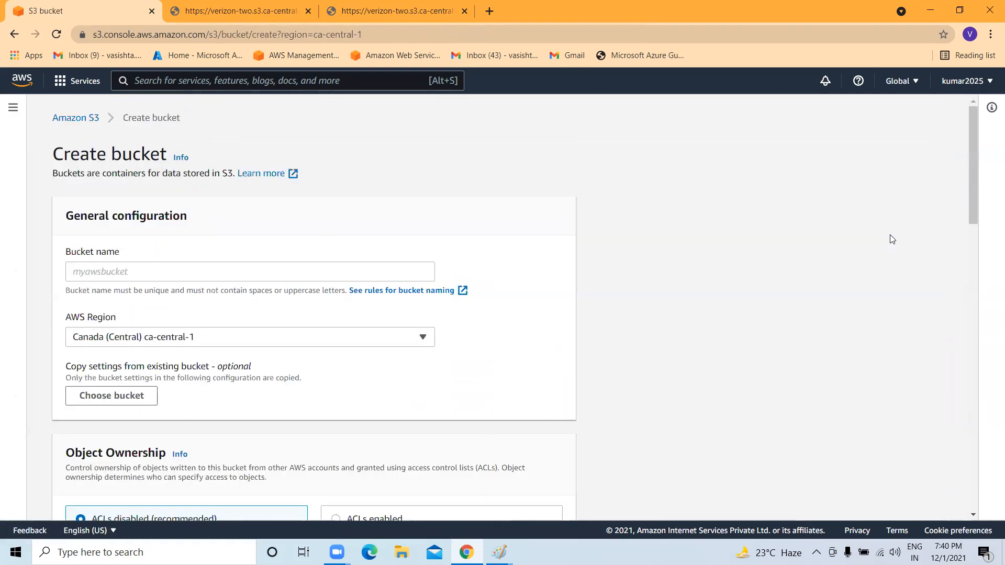
pyautogui.click(189, 271)
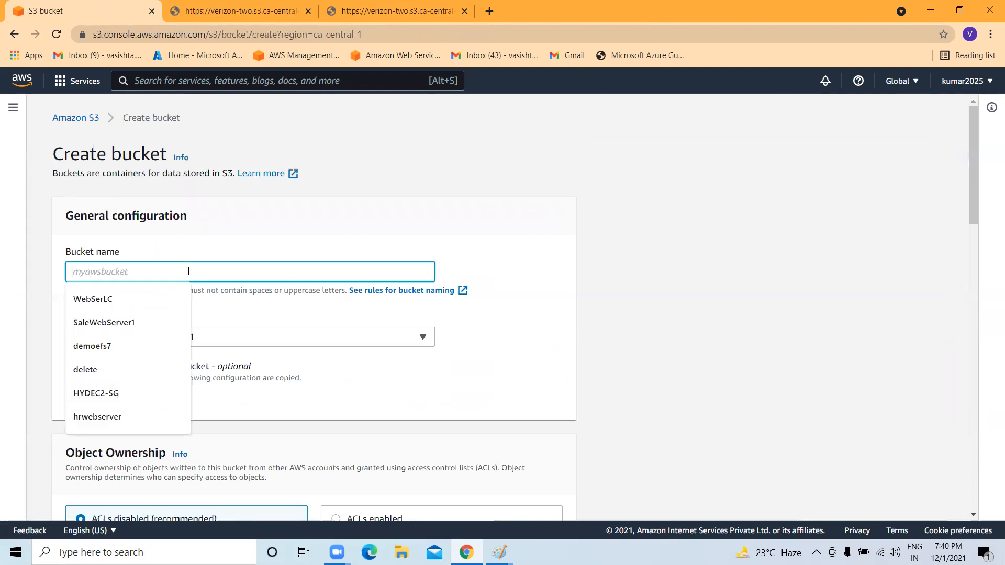
pyautogui.write('ve')
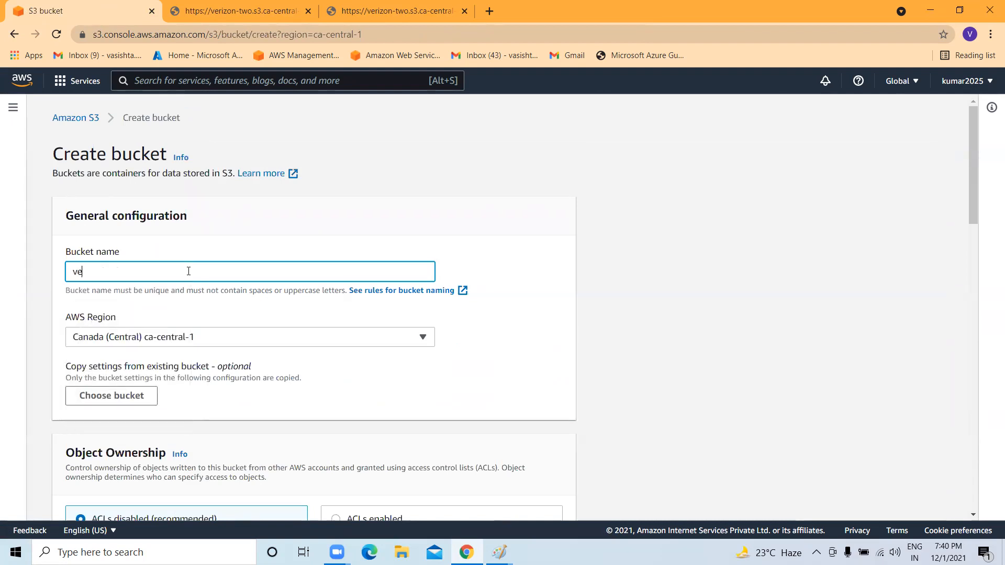
pyautogui.write('rizon-three')
# Enable ACLs and turn off Block all public access, acknowledging the bucket may become public.
pyautogui.scroll(-5, 188, 271)
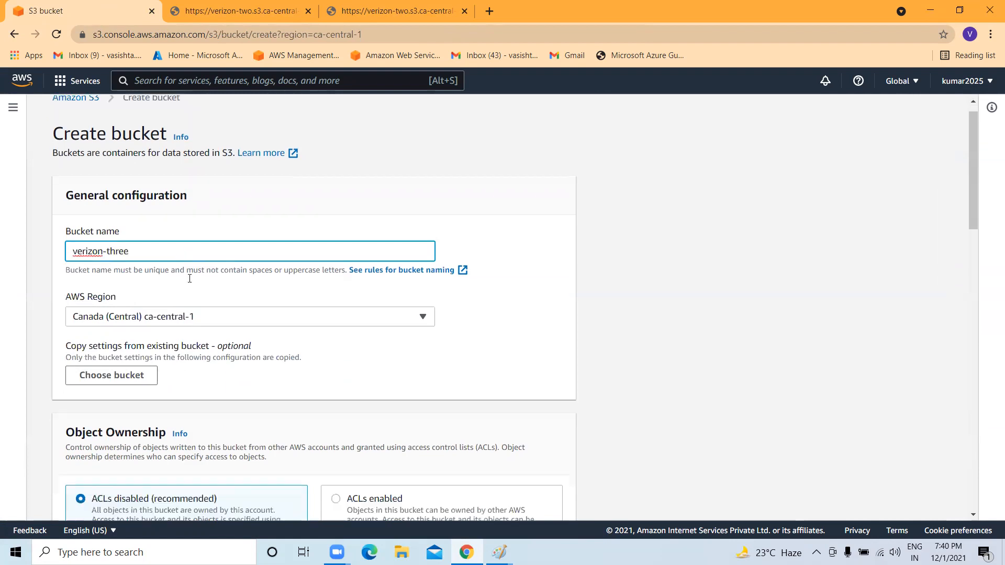
pyautogui.scroll(-1, 178, 266)
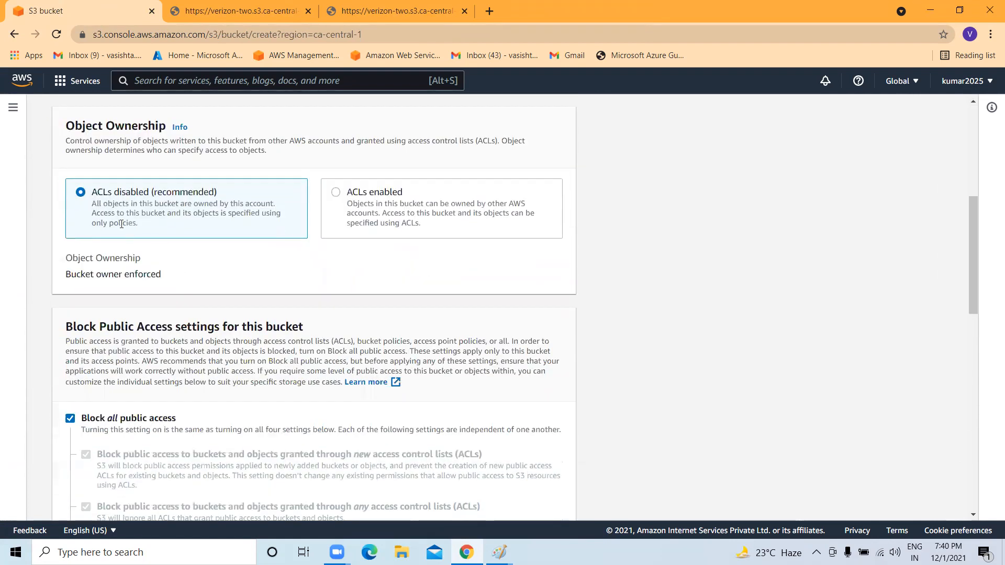
pyautogui.click(335, 192)
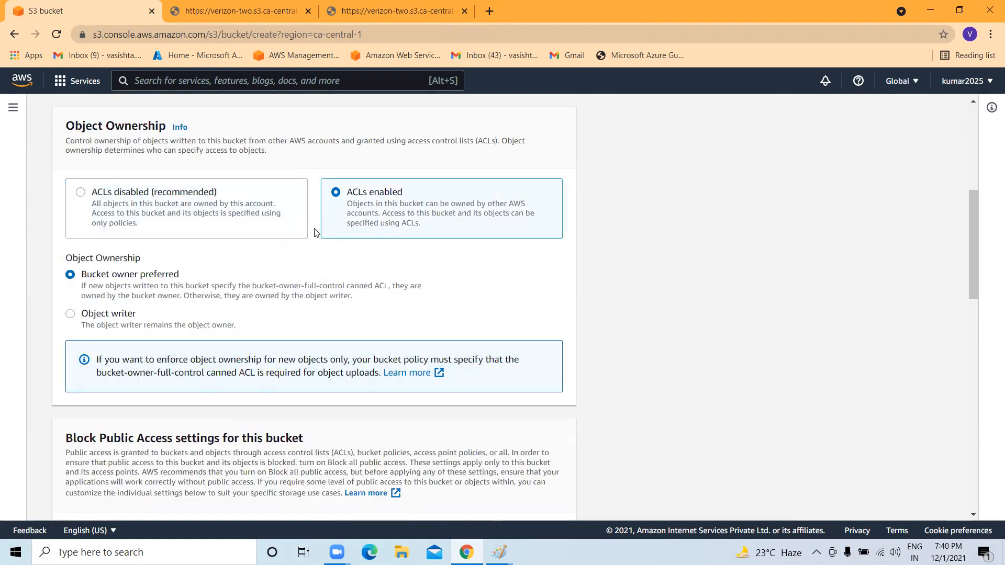
pyautogui.scroll(-2, 123, 168)
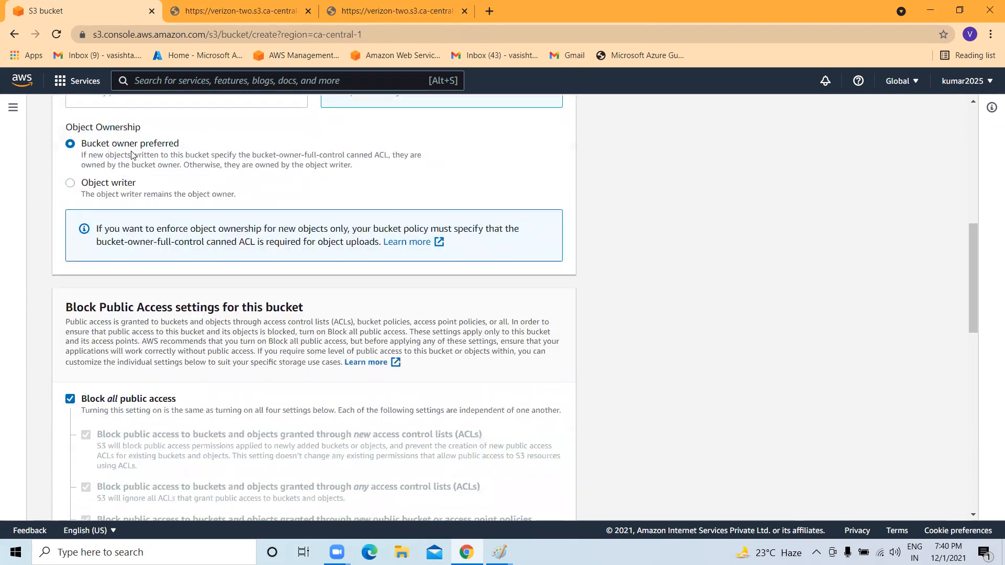
pyautogui.scroll(-1, 116, 225)
pyautogui.scroll(-1, 116, 230)
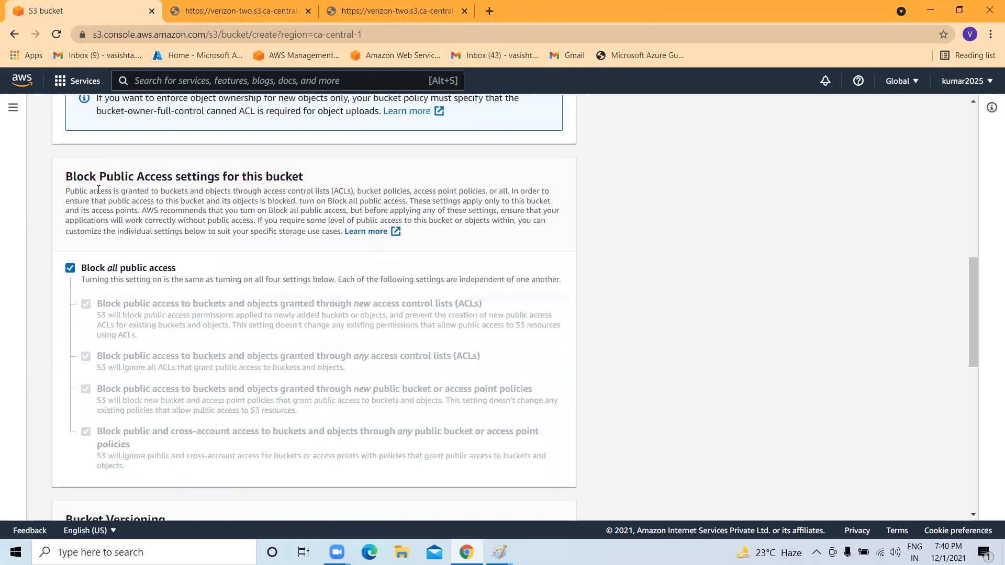
pyautogui.click(70, 268)
pyautogui.scroll(-3, 74, 269)
pyautogui.click(111, 360)
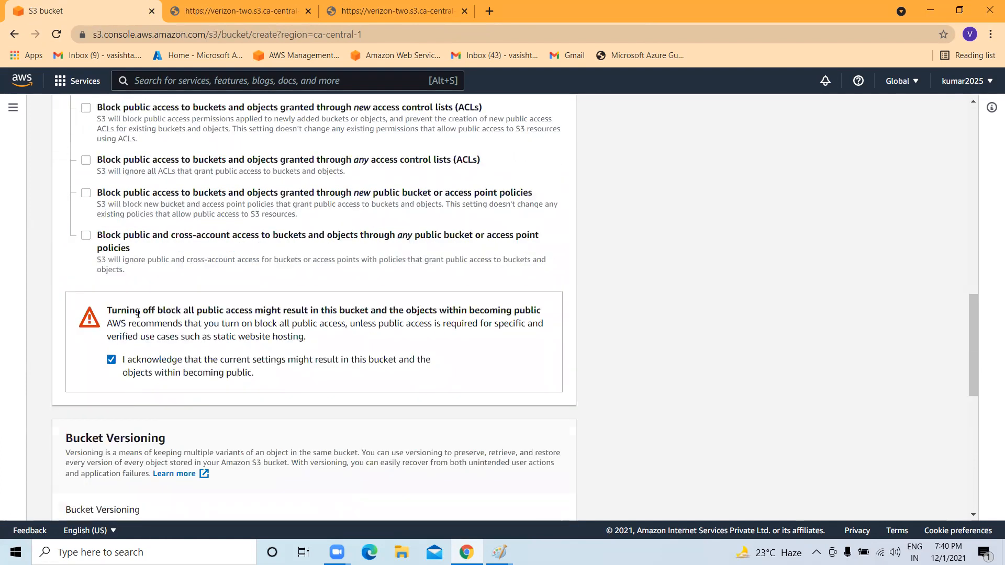
pyautogui.scroll(-3, 137, 314)
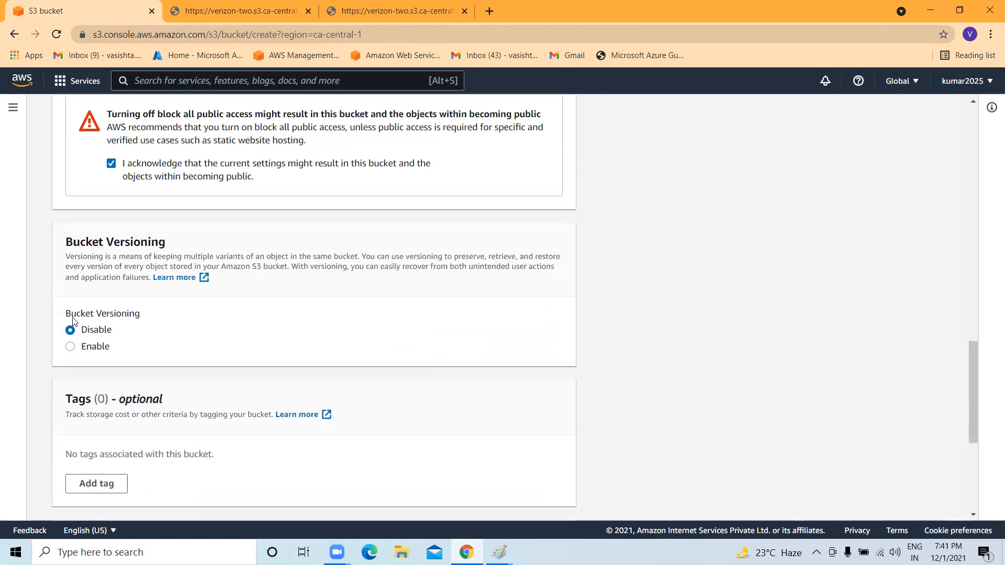
# Enable Bucket Versioning for verizon-three and create the bucket.
pyautogui.moveTo(73, 317); pyautogui.dragTo(140, 314)
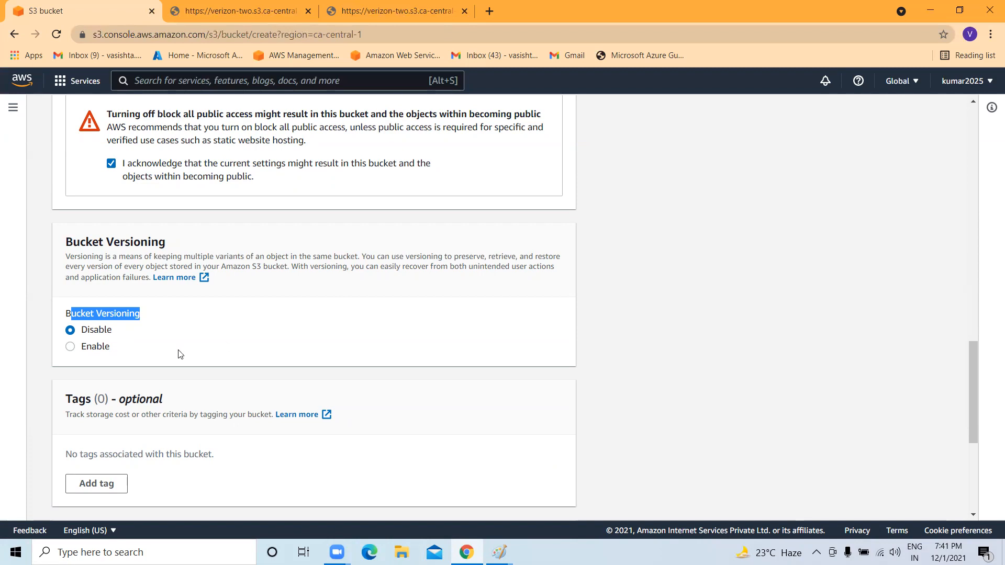
pyautogui.scroll(-4, 147, 362)
pyautogui.scroll(1, 48, 236)
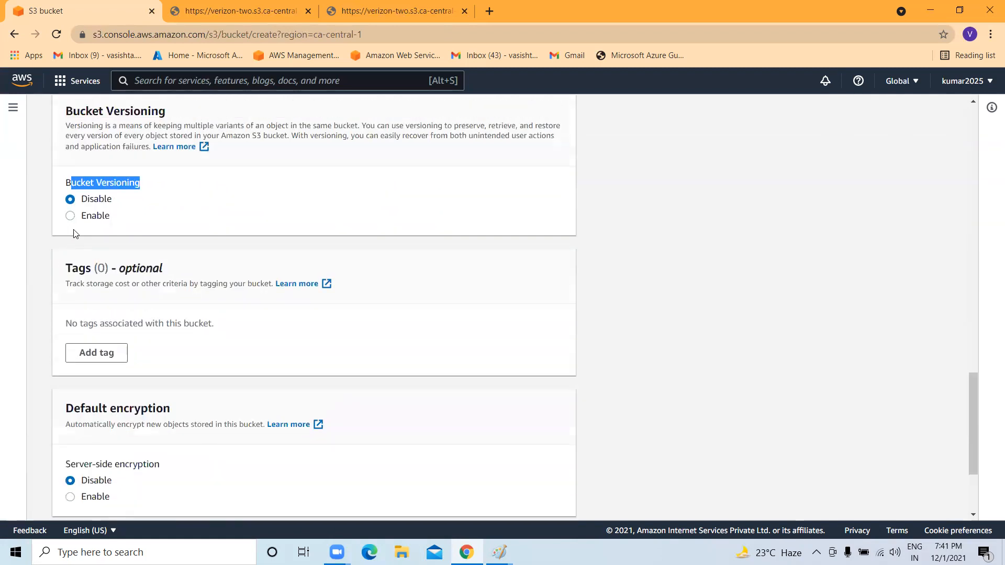
pyautogui.click(84, 217)
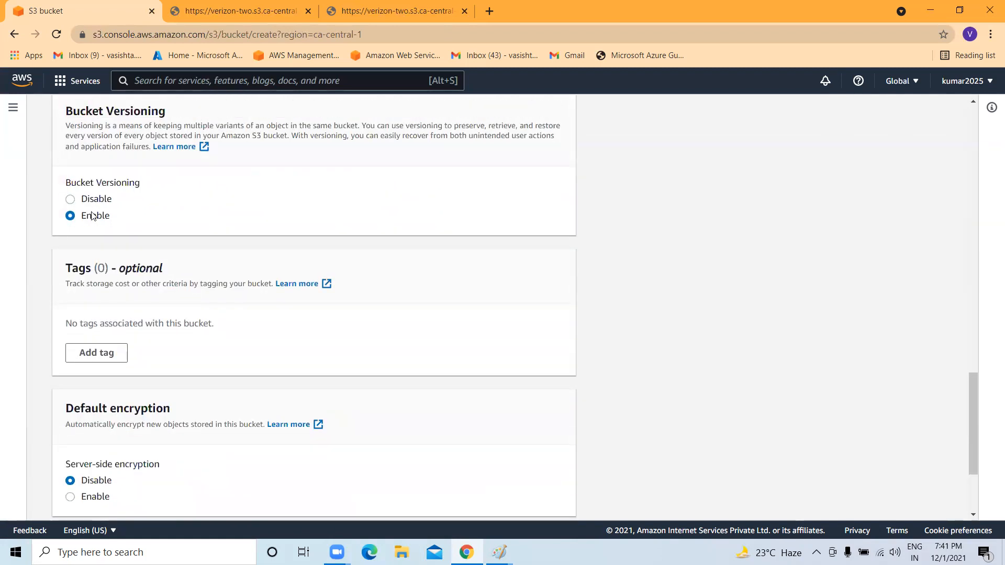
pyautogui.click(88, 202)
pyautogui.click(91, 217)
pyautogui.scroll(-3, 93, 218)
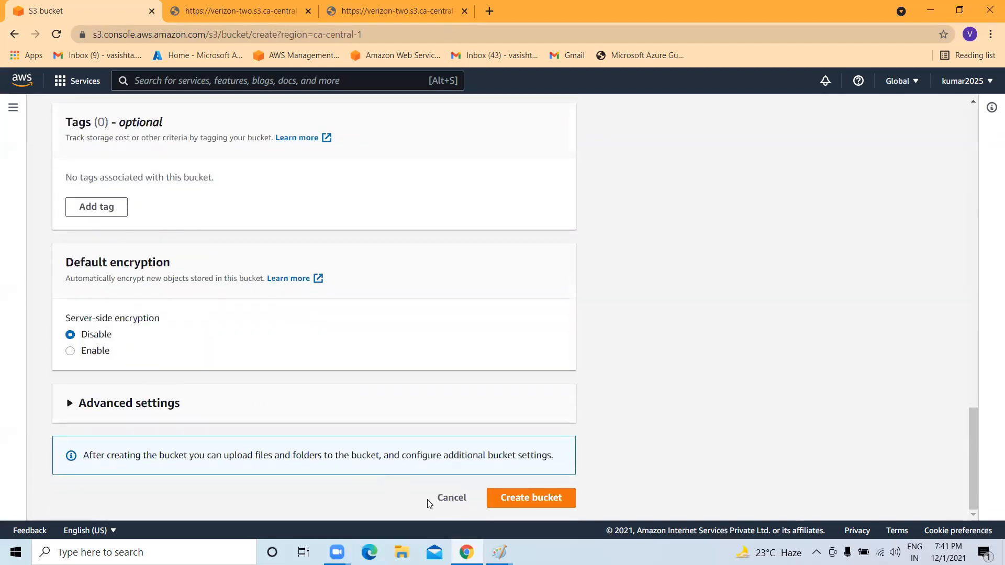
pyautogui.click(516, 500)
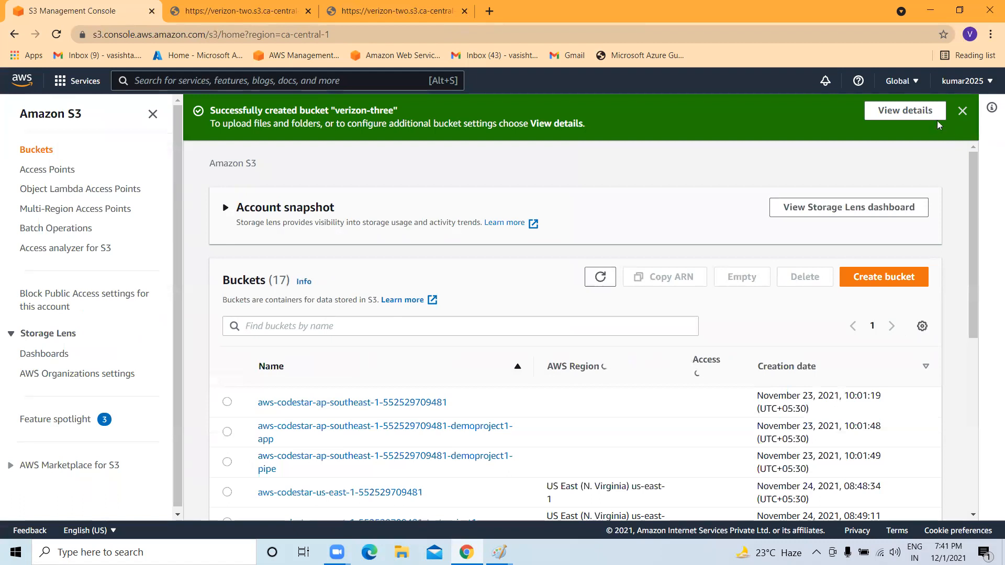
# Open verizon-three and upload EKS.txt from the Desktop into it.
pyautogui.click(962, 111)
pyautogui.scroll(-6, 437, 367)
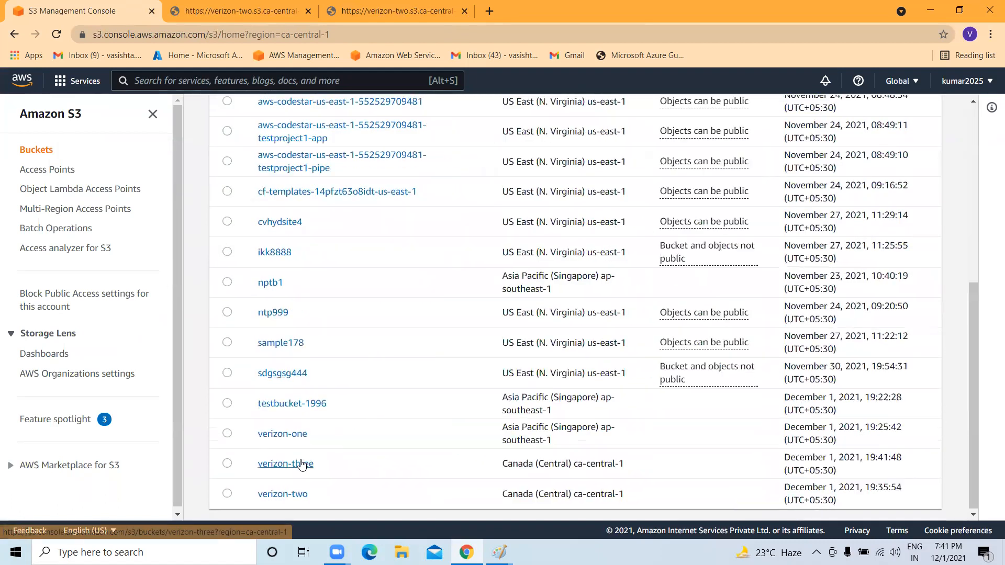
pyautogui.click(253, 468)
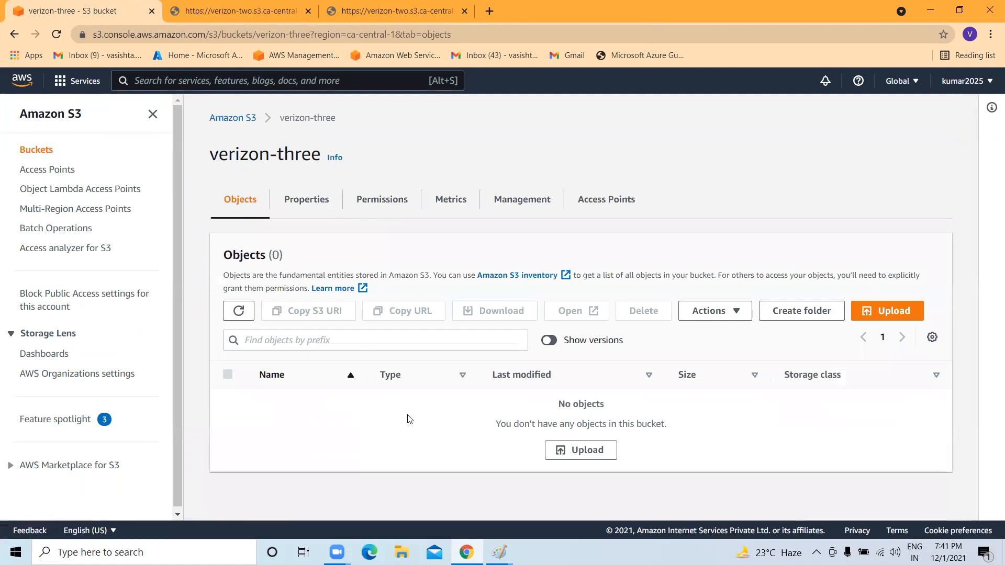
pyautogui.click(921, 310)
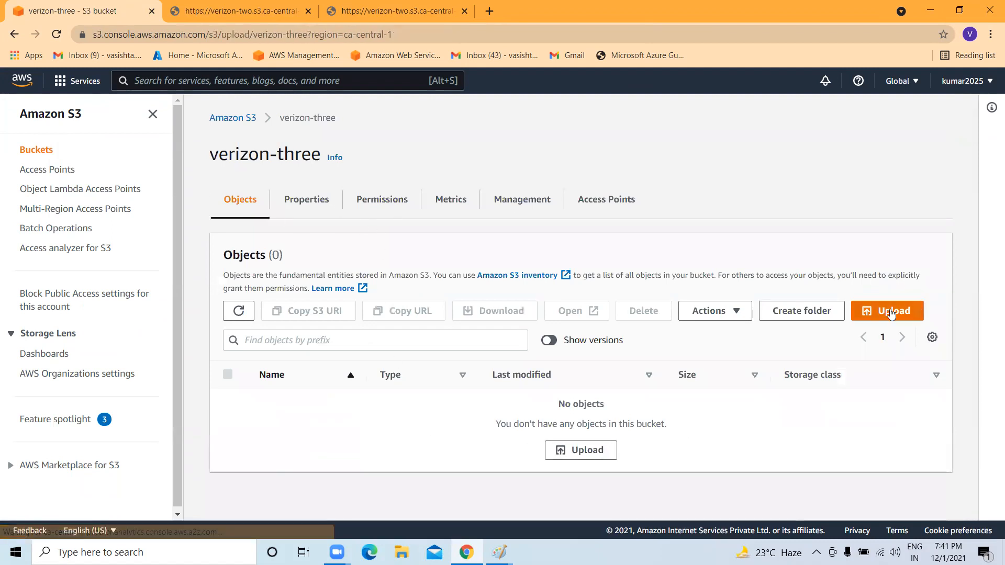
pyautogui.click(432, 280)
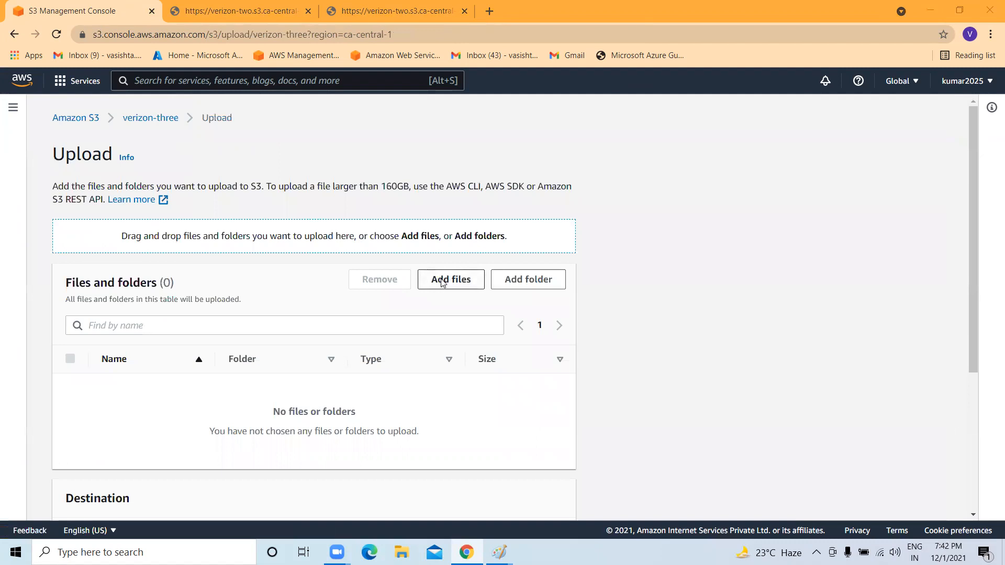
pyautogui.scroll(-5, 226, 208)
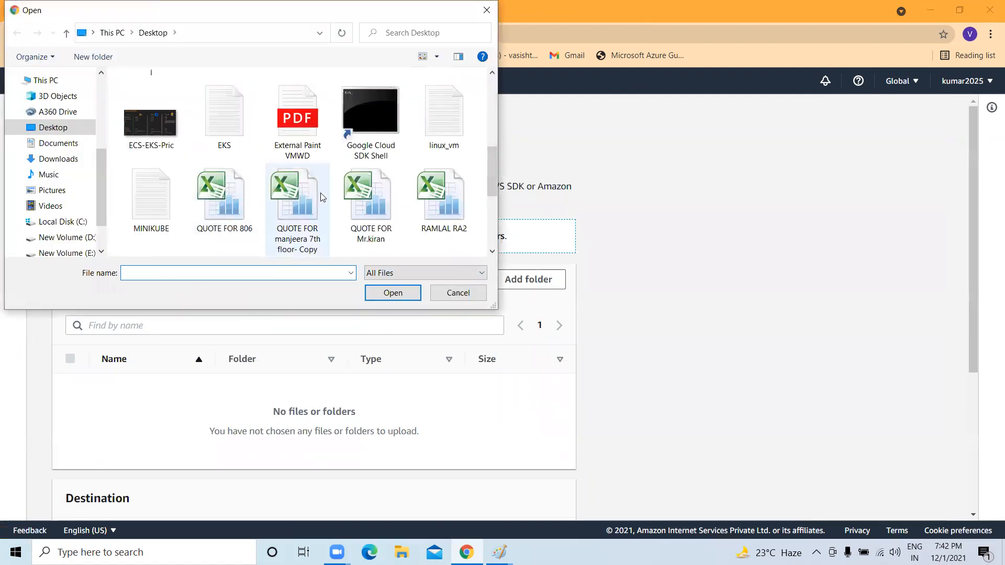
pyautogui.click(223, 122)
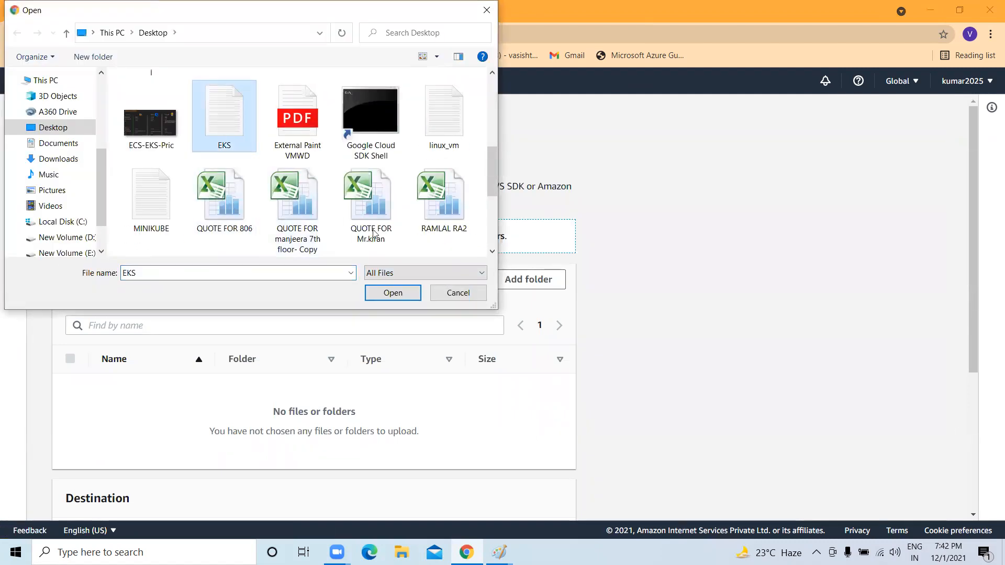
pyautogui.click(401, 298)
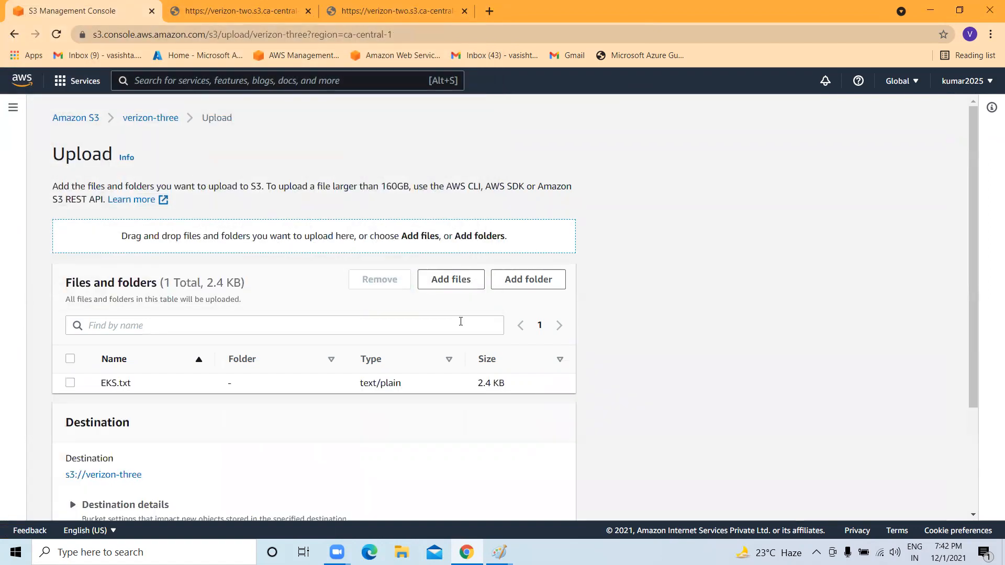
pyautogui.scroll(-3, 434, 332)
pyautogui.click(546, 496)
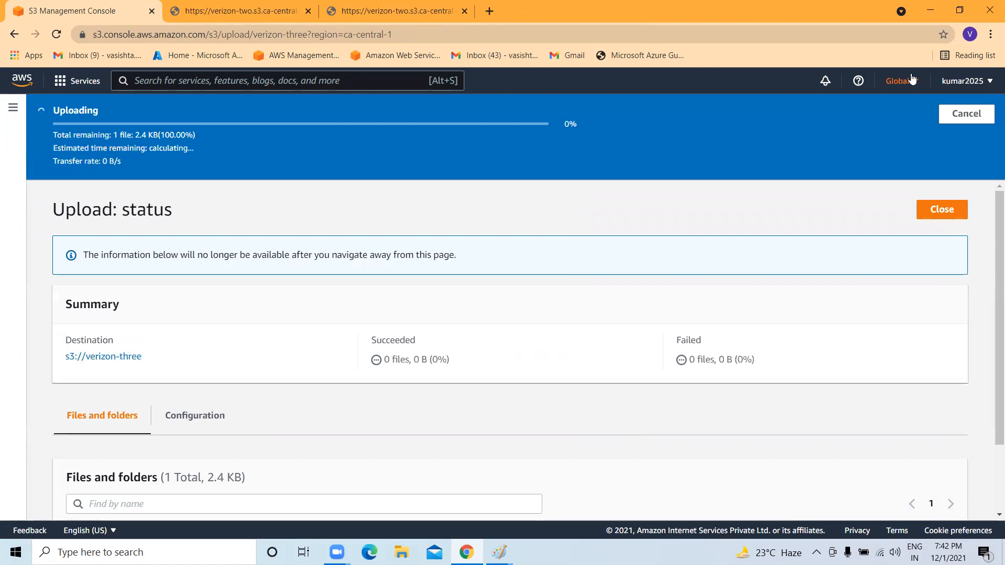
# Close Paint and open EKS.txt from the desktop in a maximized Notepad window.
pyautogui.click(927, 23)
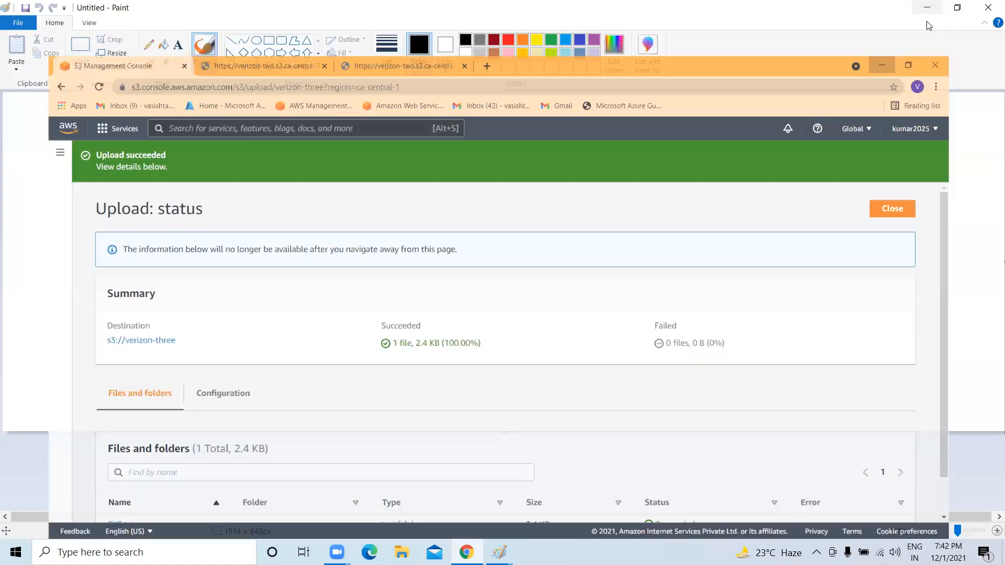
pyautogui.click(983, 6)
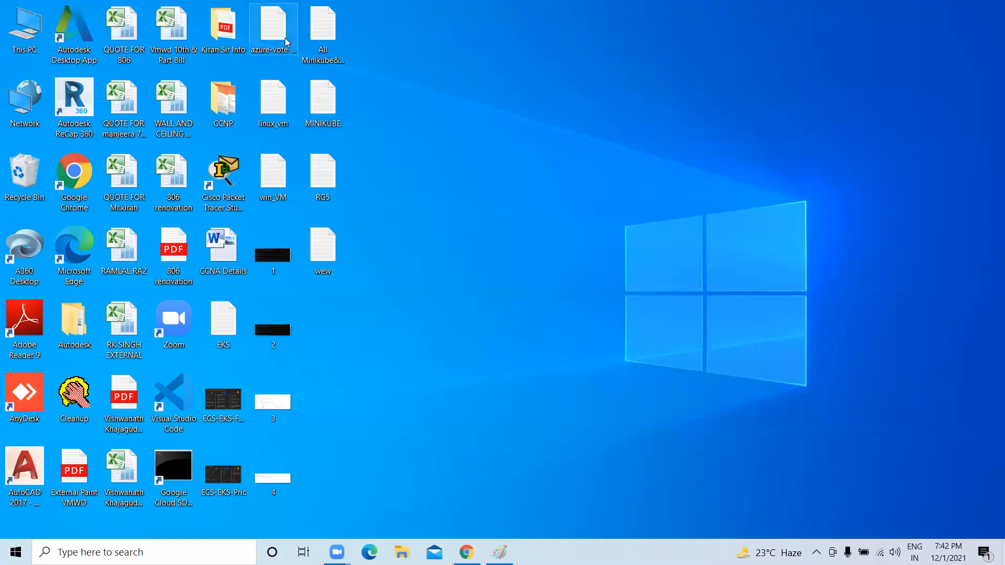
pyautogui.doubleClick(223, 320)
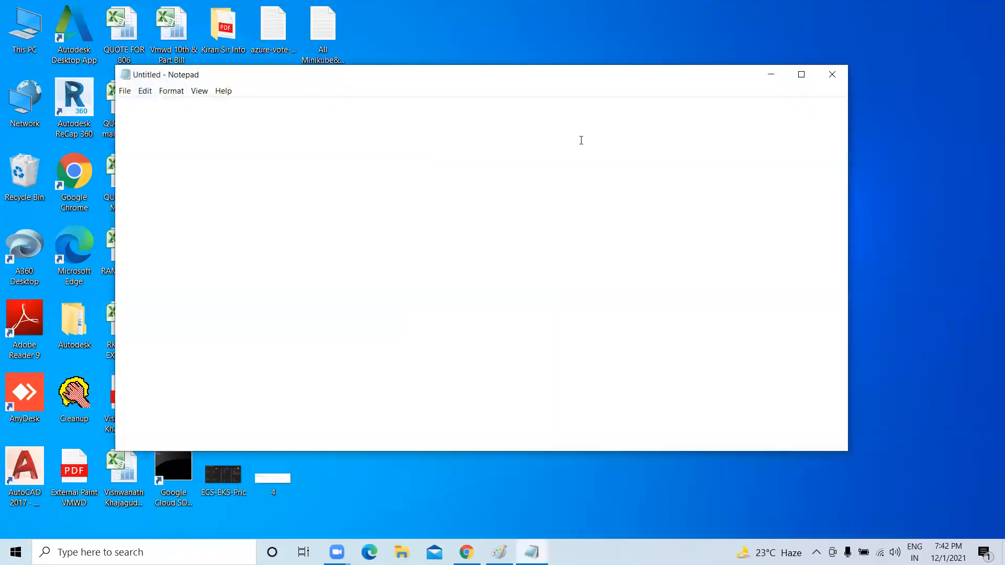
pyautogui.scroll(-4, 286, 164)
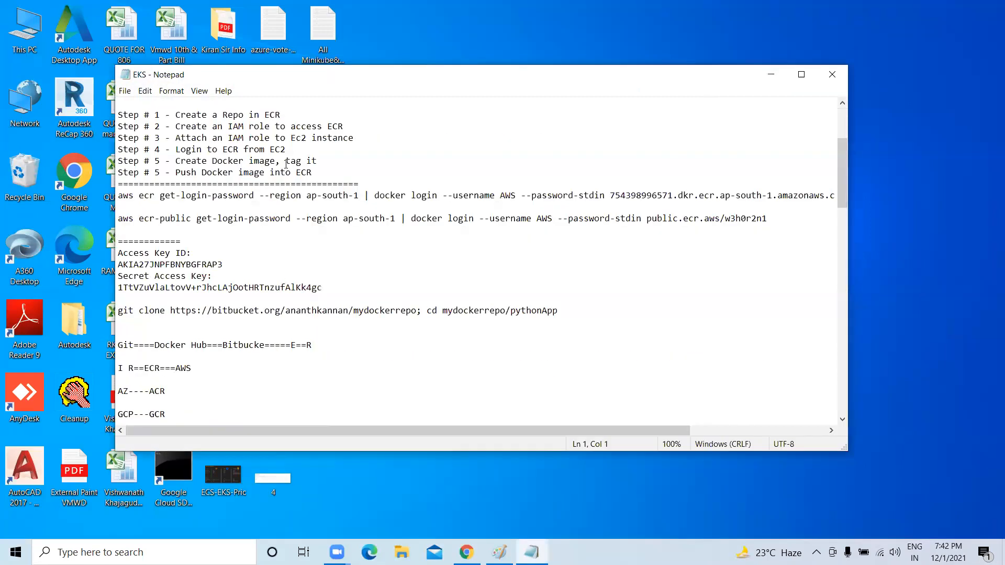
pyautogui.click(800, 74)
pyautogui.scroll(-8, 433, 256)
pyautogui.scroll(-13, 787, 323)
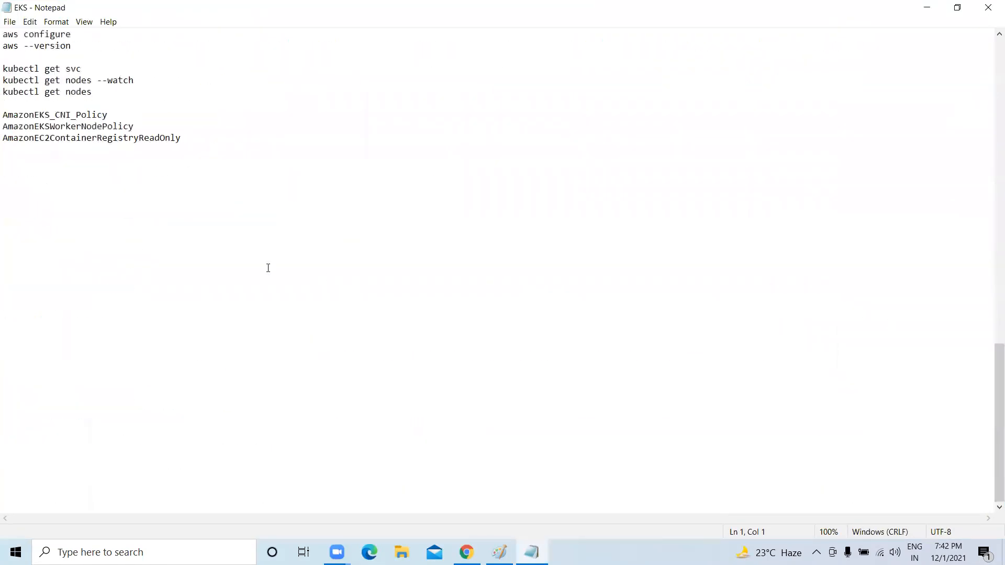
# Append a row of equals signs and 'Hi All S3 Version Enabled' to EKS, then save and close it.
pyautogui.click(226, 141)
pyautogui.press('Return')
pyautogui.press('Return')
pyautogui.write('=================================')
pyautogui.press('Return')
pyautogui.press('Return')
pyautogui.press('Return')
pyautogui.write('Hi All S')
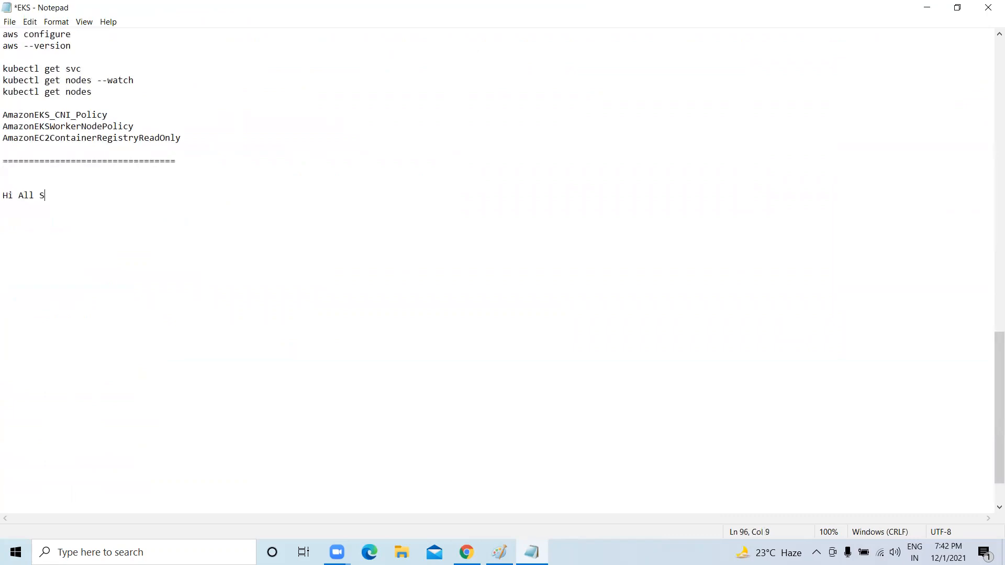
pyautogui.write('3 Version Enabled')
pyautogui.press('Return')
pyautogui.click(5, 31)
pyautogui.click(10, 22)
pyautogui.click(32, 73)
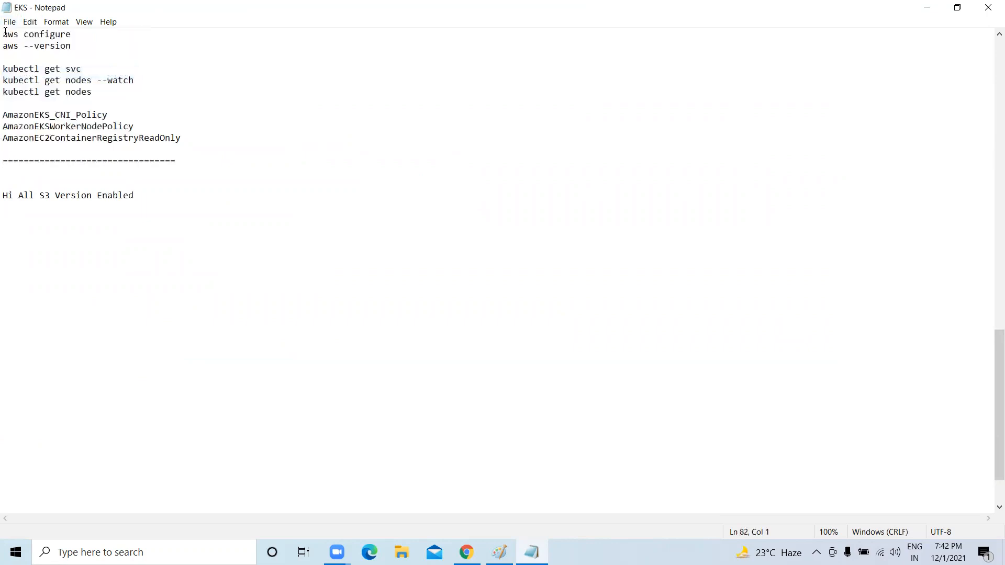
pyautogui.hotkey('alt', 'F4')
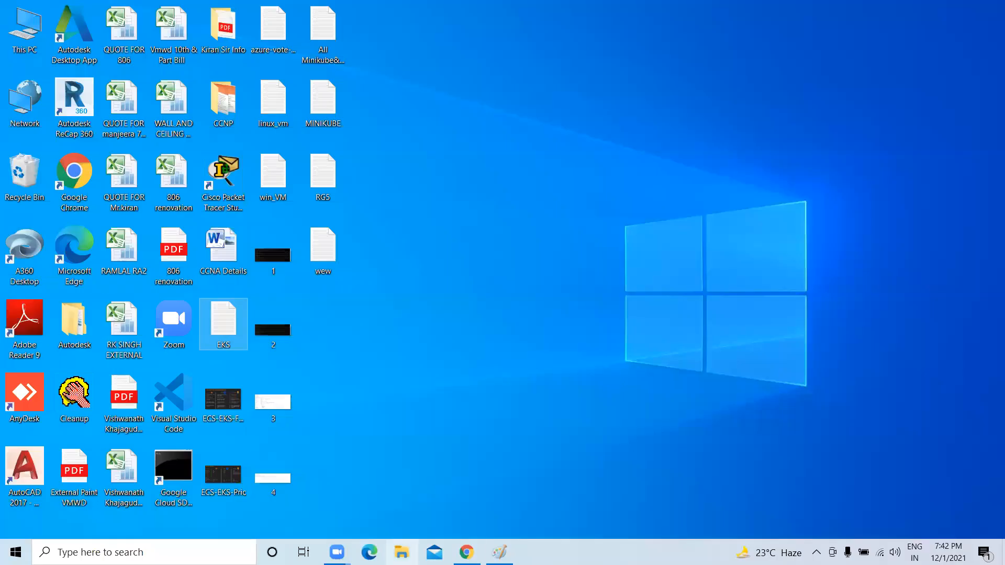
pyautogui.hotkey('alt', 'Tab')
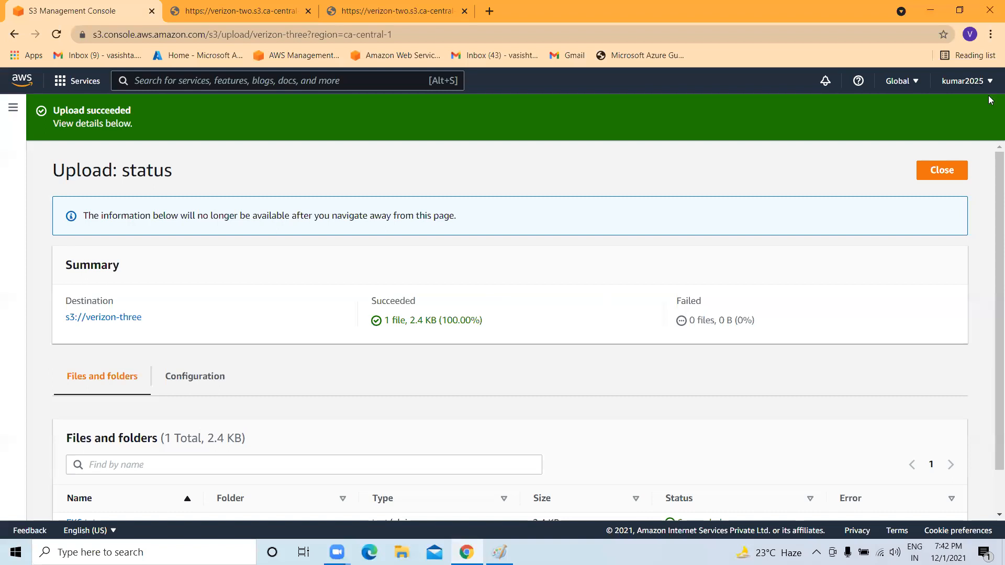
# Add the edited EKS.txt from the desktop as a new upload to verizon-three.
pyautogui.click(957, 169)
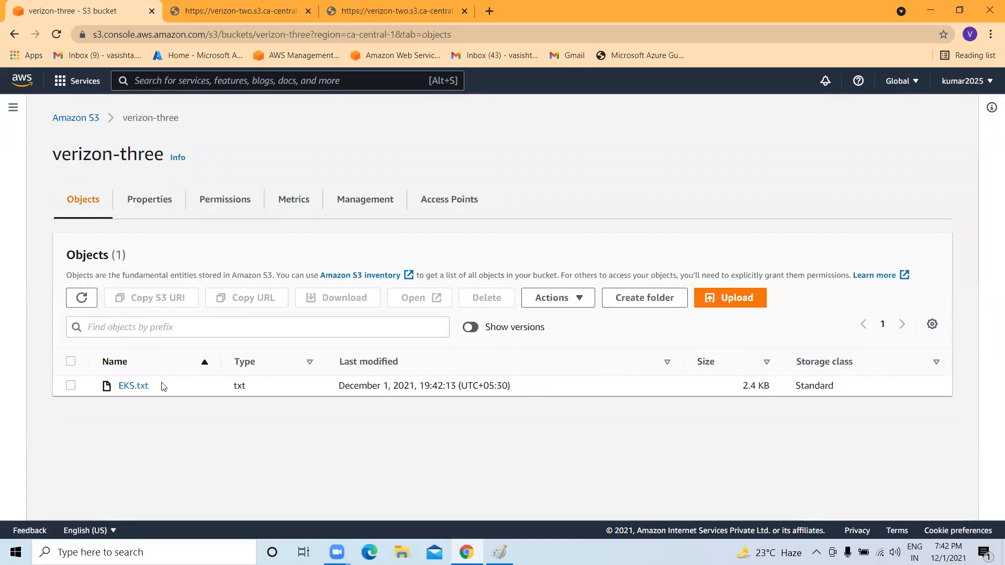
pyautogui.click(756, 297)
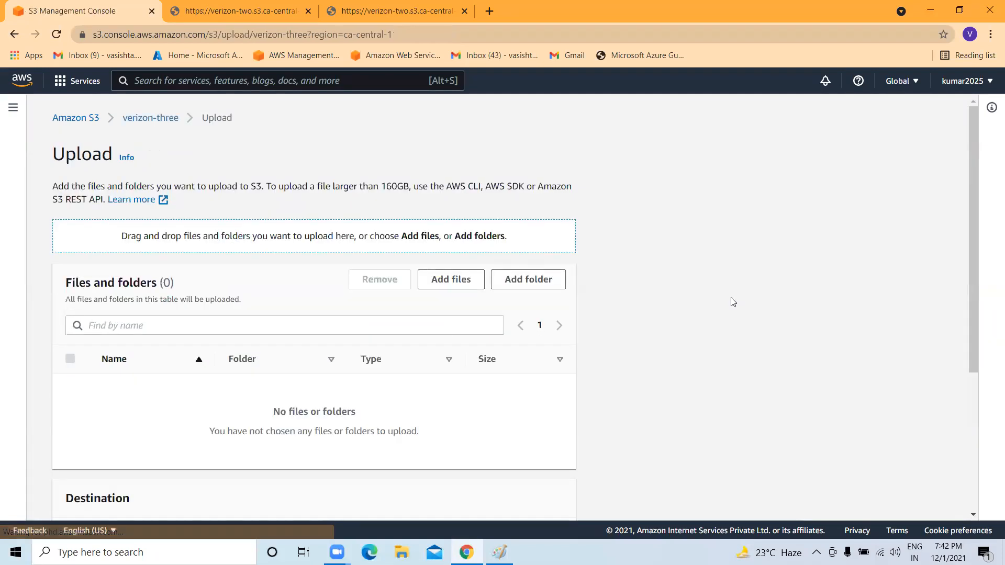
pyautogui.click(449, 280)
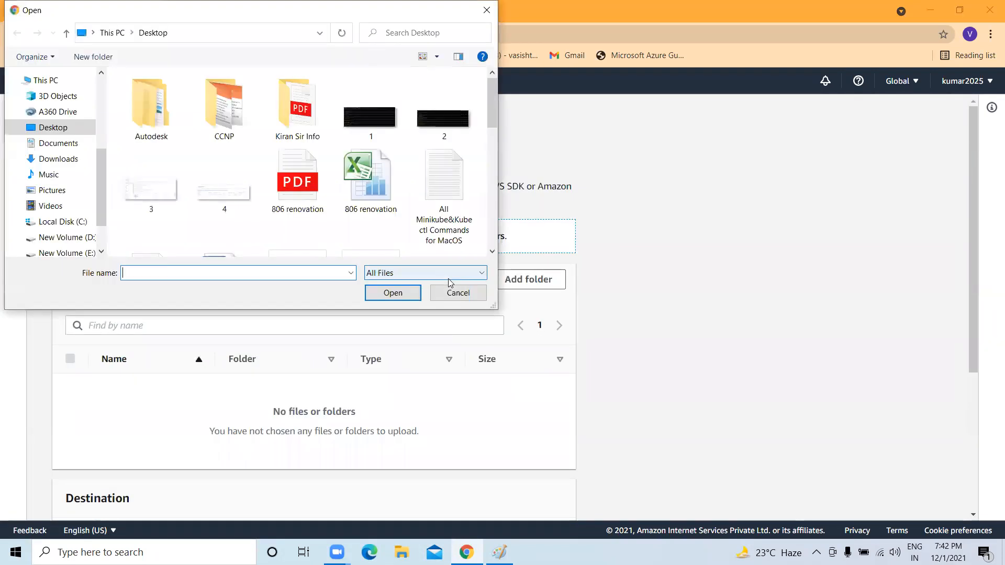
pyautogui.scroll(-3, 326, 230)
pyautogui.scroll(-3, 301, 214)
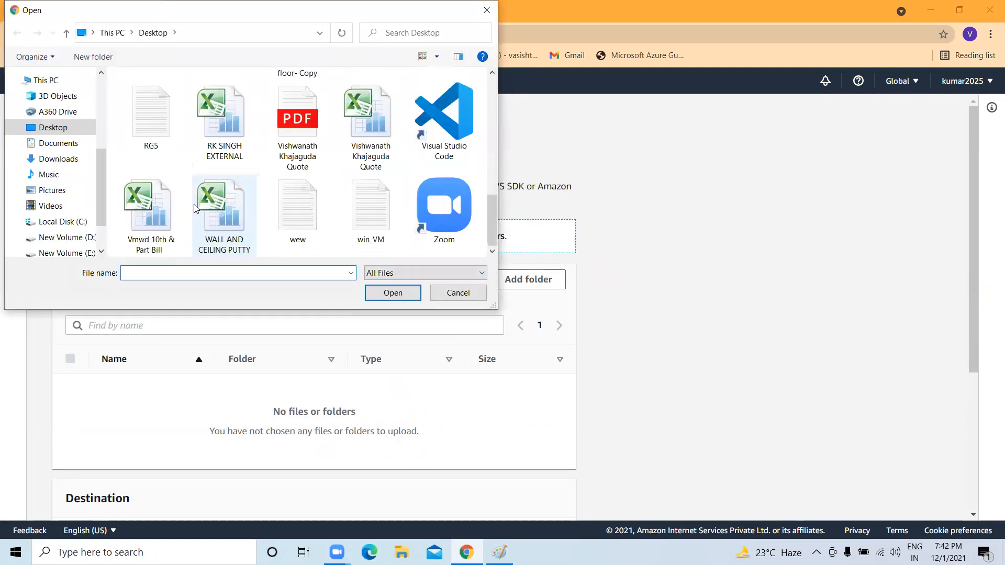
pyautogui.scroll(6, 353, 230)
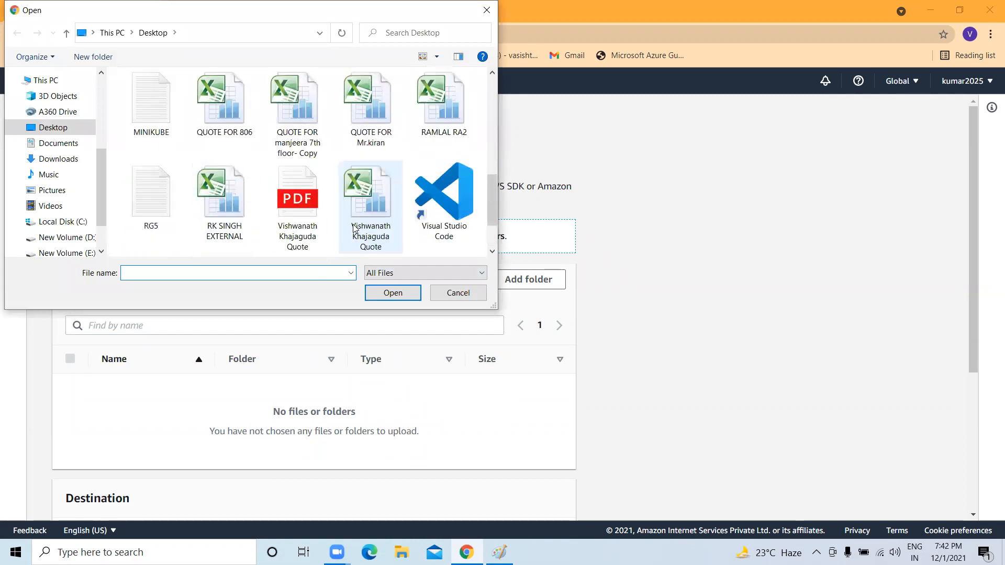
pyautogui.scroll(-2, 298, 179)
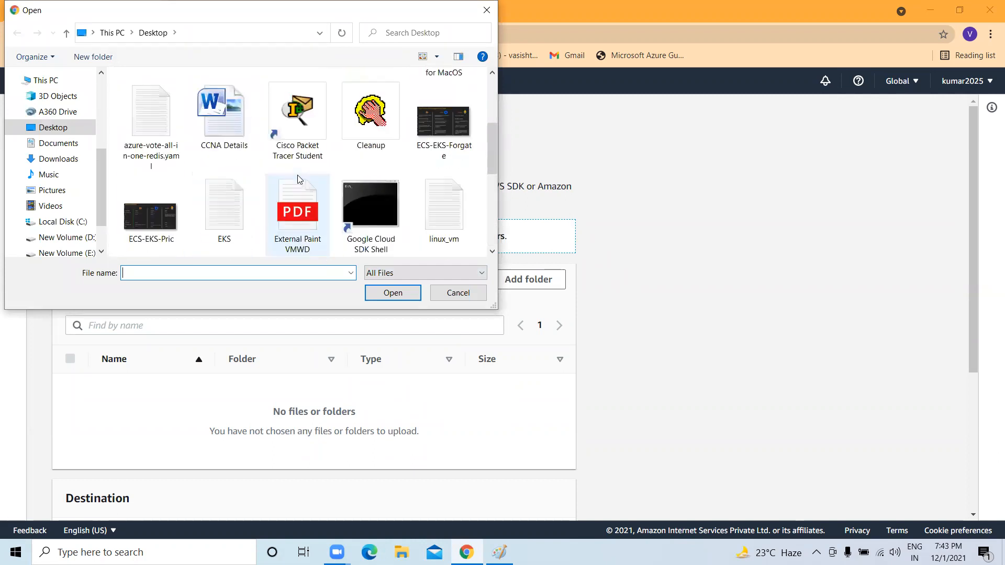
pyautogui.scroll(-3, 335, 176)
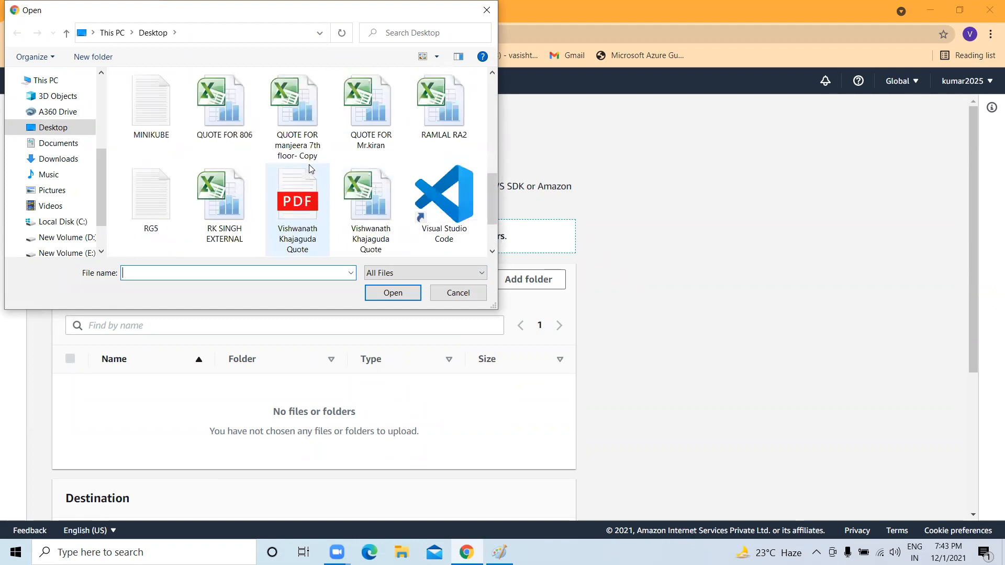
pyautogui.scroll(1, 311, 164)
pyautogui.click(227, 112)
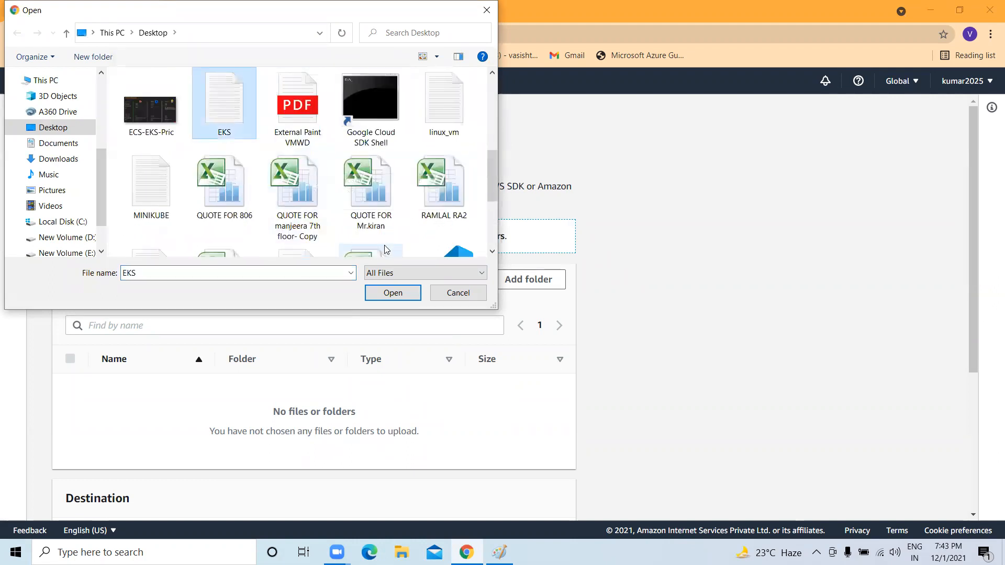
pyautogui.click(391, 292)
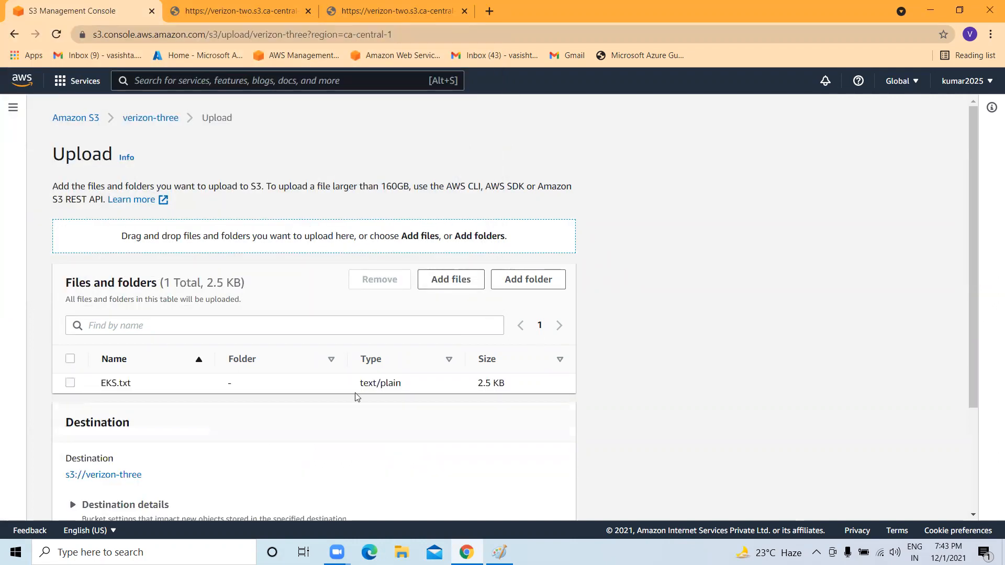
# Check that the EKS.txt upload succeeded and return to the bucket contents.
pyautogui.scroll(-3, 355, 394)
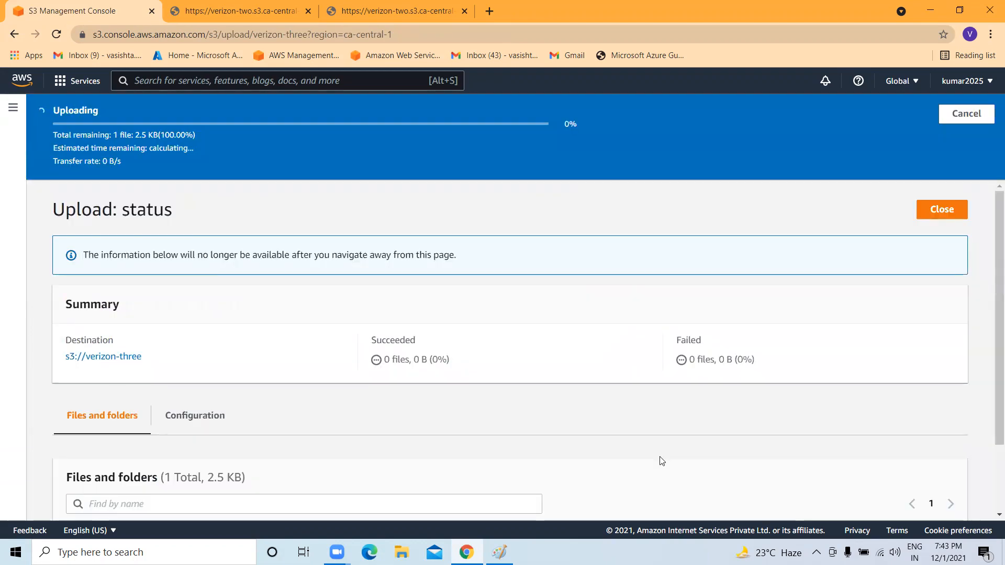
pyautogui.scroll(-1, 226, 408)
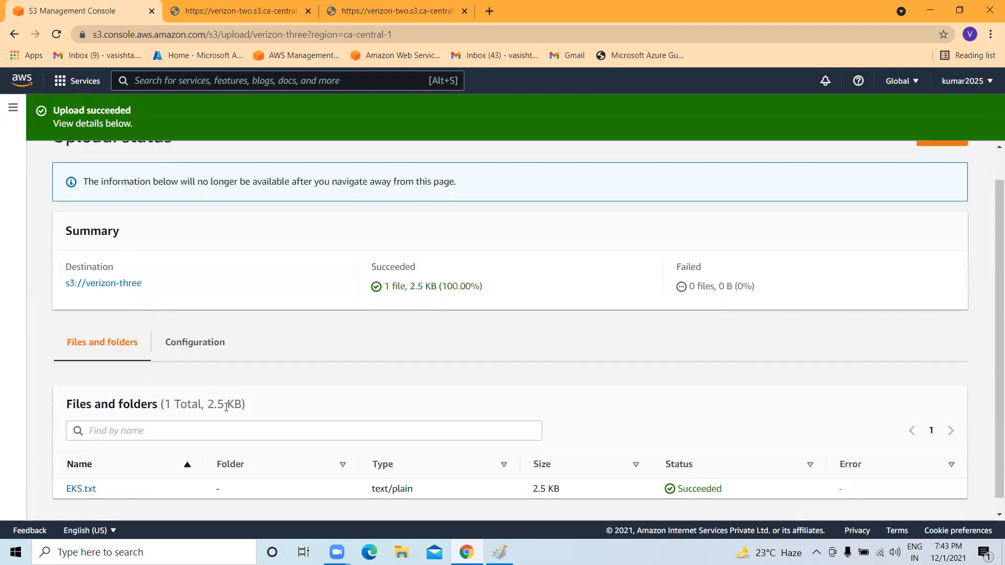
pyautogui.scroll(1, 754, 344)
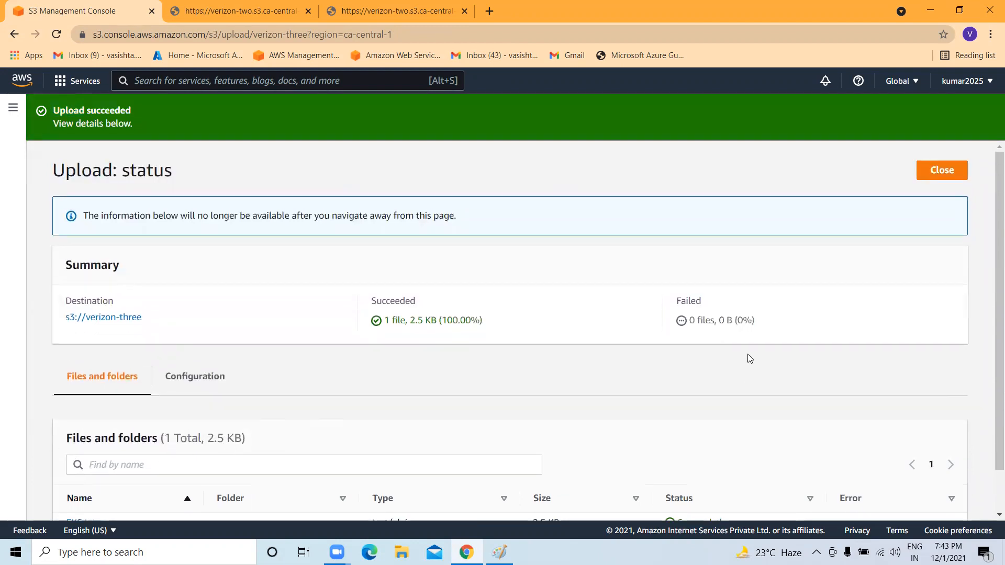
pyautogui.click(935, 171)
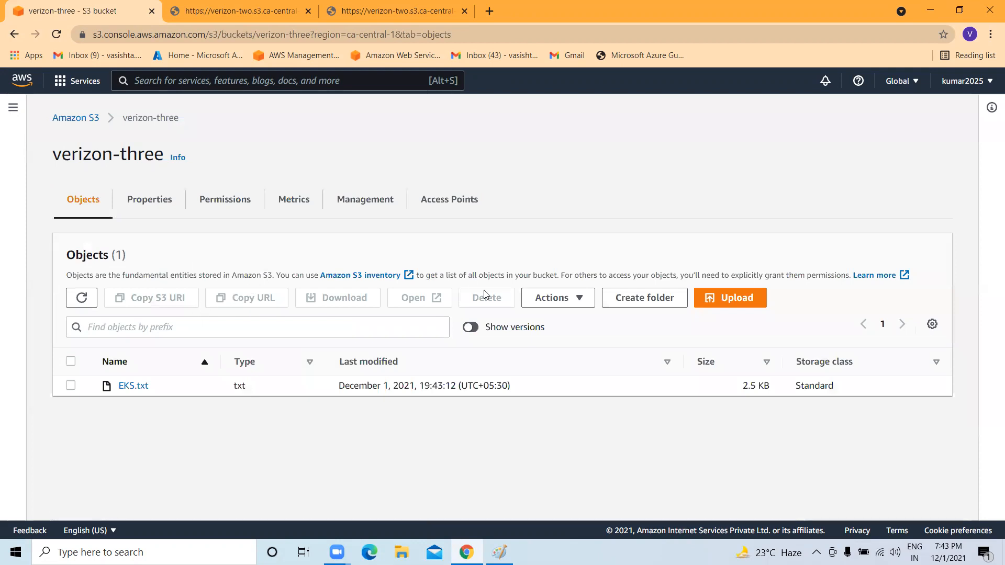
# Turn on Show versions and examine the older EKS.txt version's ID and upload date.
pyautogui.moveTo(550, 331); pyautogui.dragTo(490, 331)
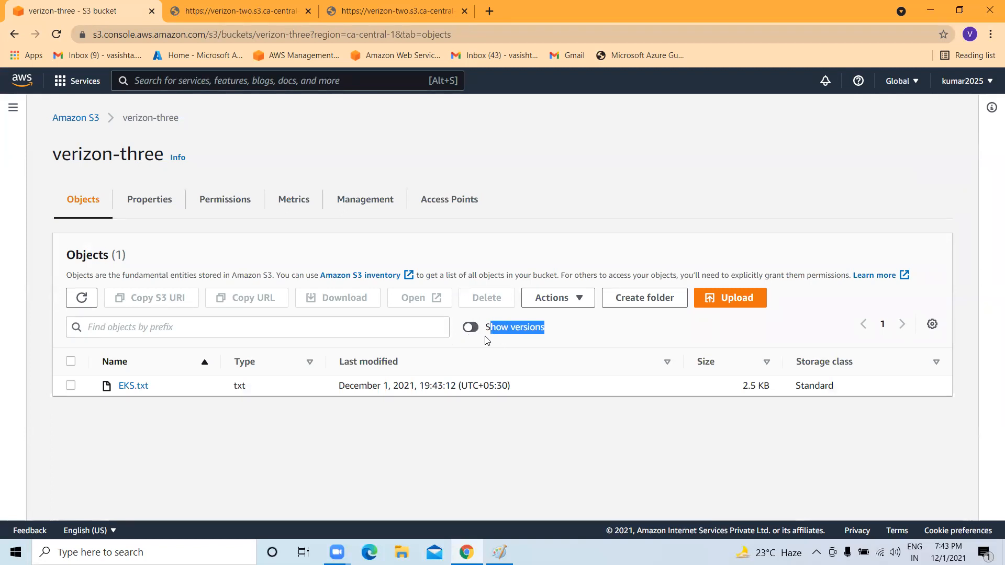
pyautogui.click(539, 329)
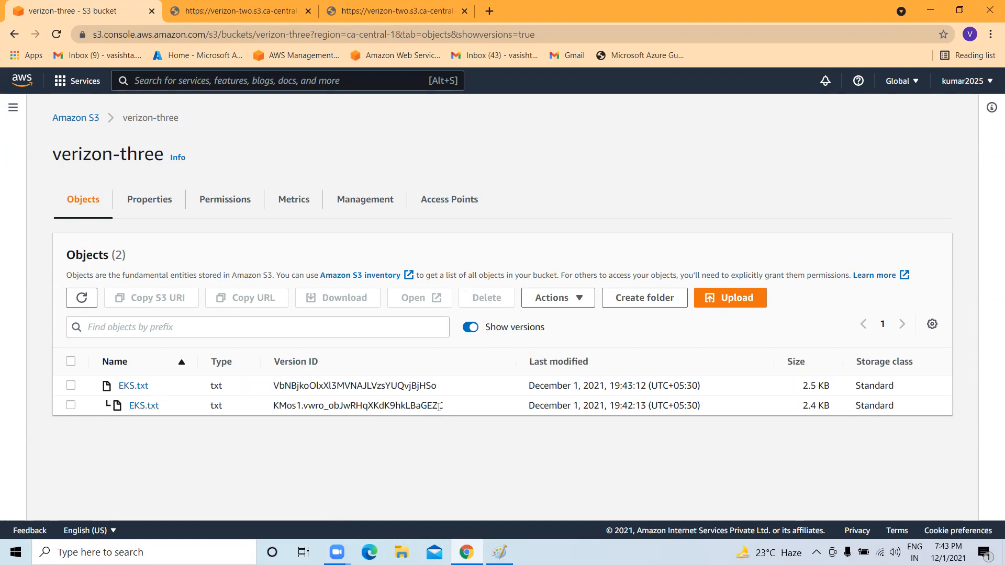
pyautogui.moveTo(443, 406); pyautogui.dragTo(270, 407)
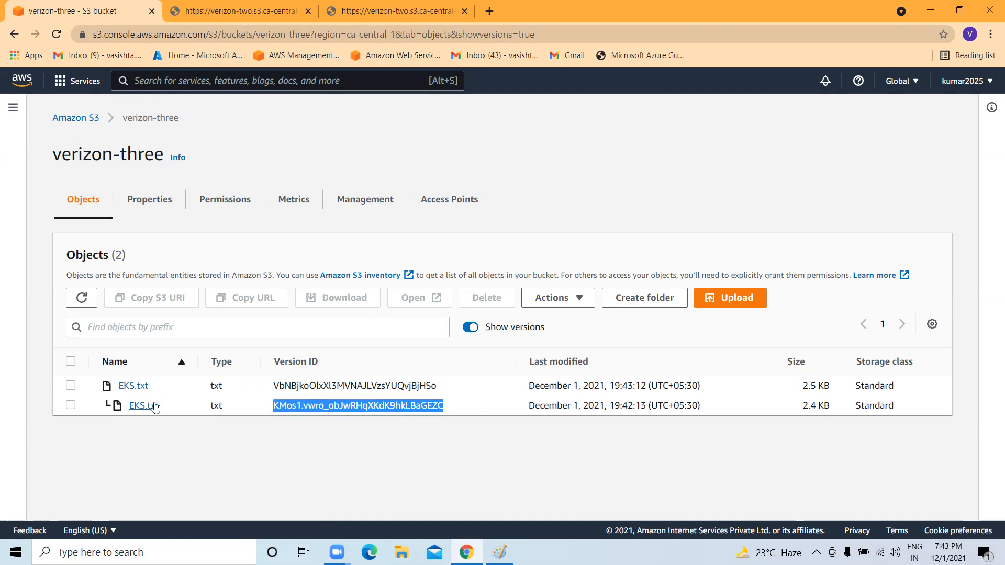
pyautogui.click(529, 411)
pyautogui.moveTo(529, 407); pyautogui.dragTo(589, 406)
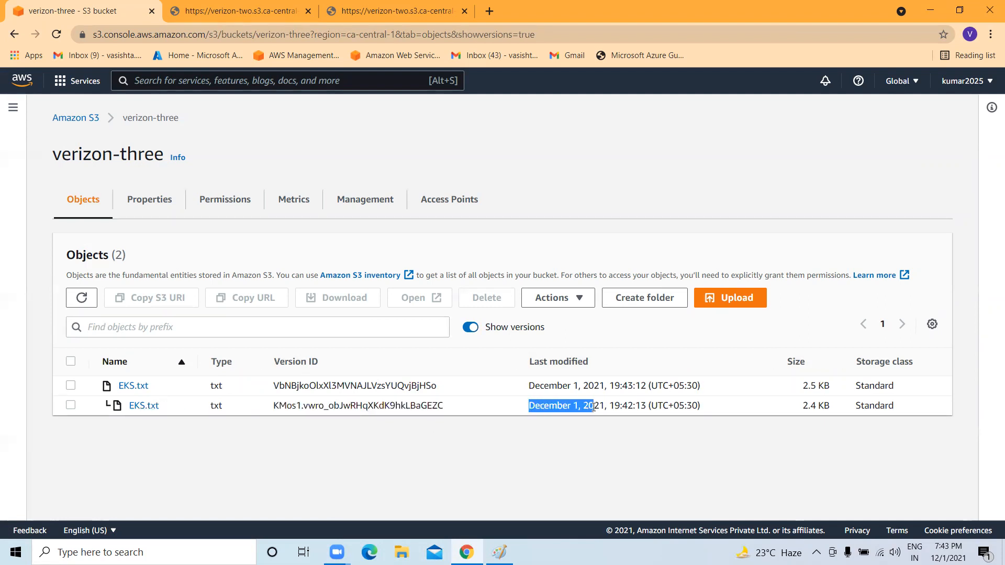
pyautogui.moveTo(701, 407); pyautogui.dragTo(582, 405)
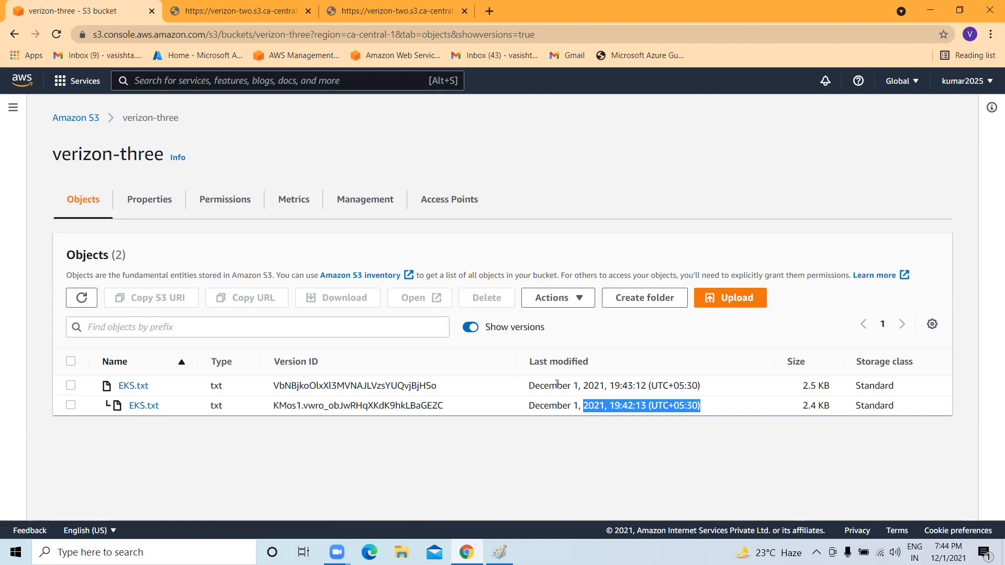
# Compare the newer 2.5 KB version's ID and date, then return to the S3 buckets list.
pyautogui.moveTo(529, 387); pyautogui.dragTo(688, 386)
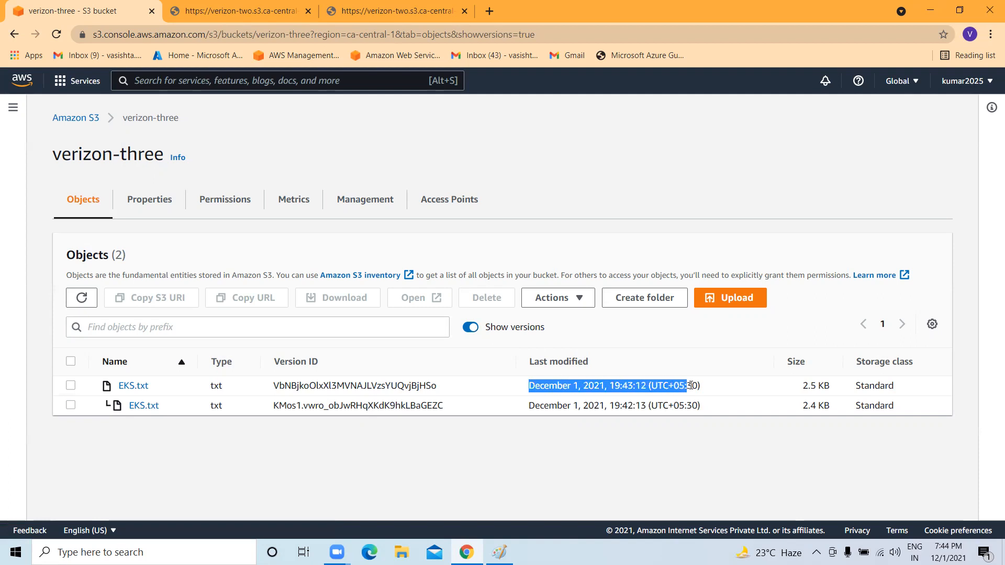
pyautogui.moveTo(800, 387); pyautogui.dragTo(837, 385)
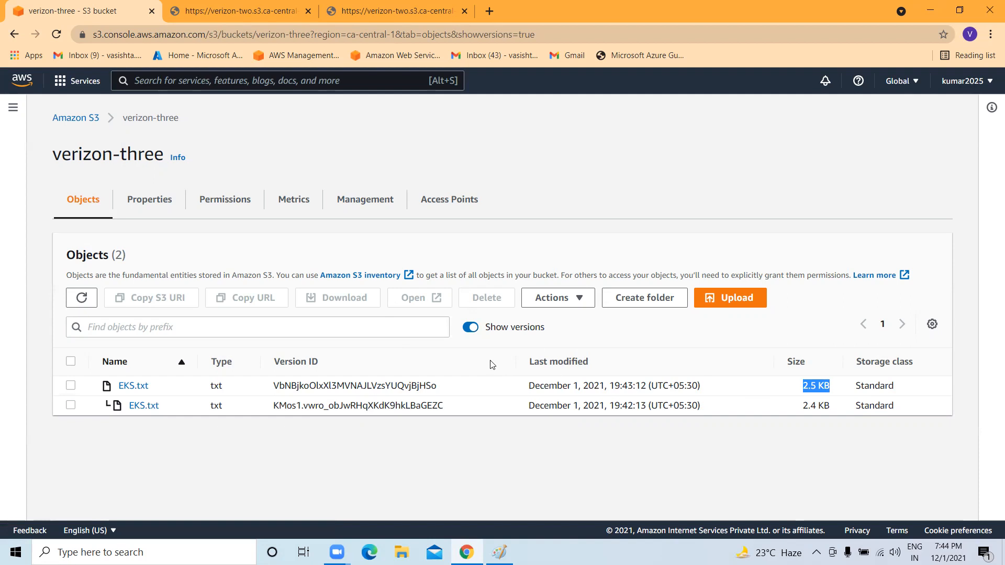
pyautogui.click(484, 333)
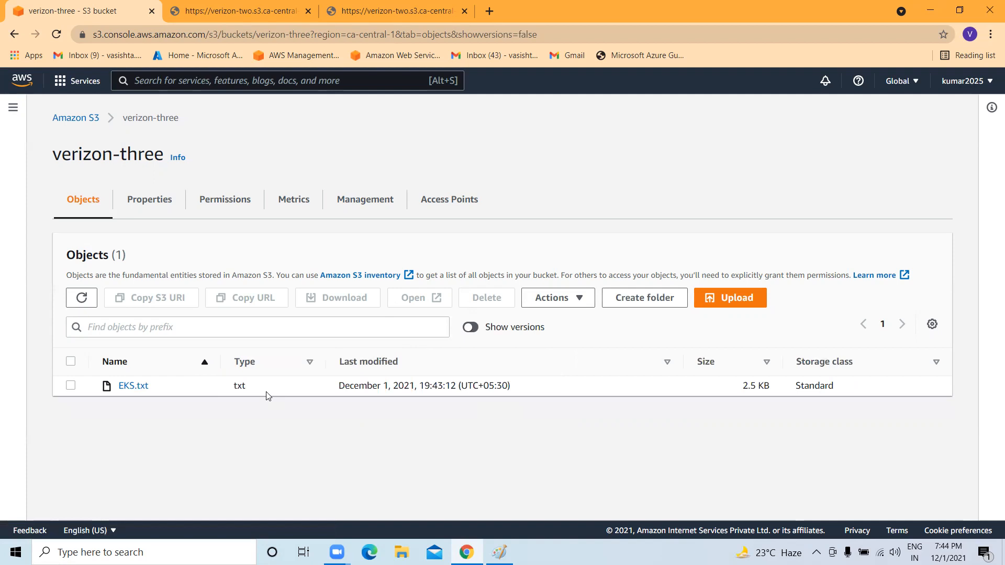
pyautogui.click(471, 328)
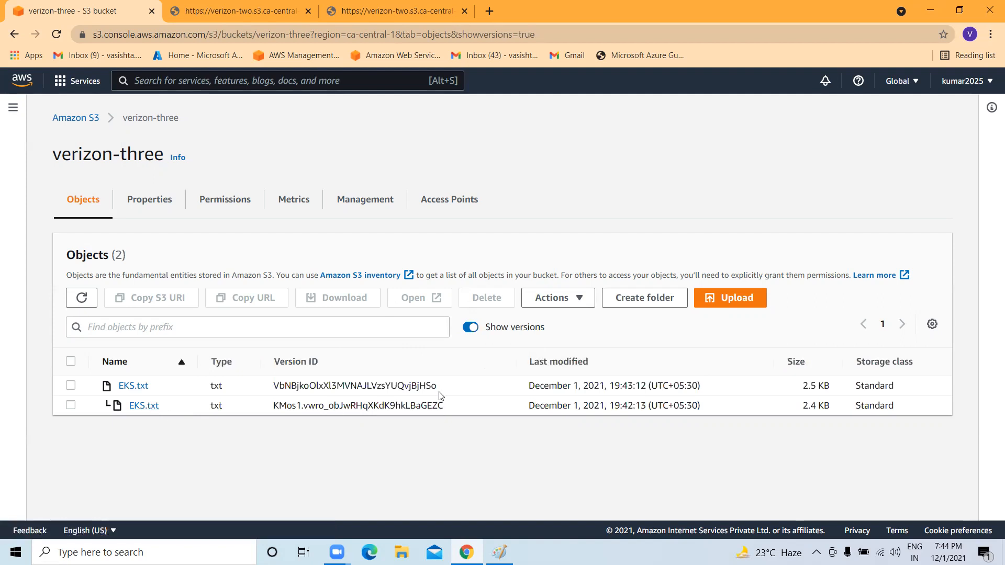
pyautogui.moveTo(441, 389); pyautogui.dragTo(236, 387)
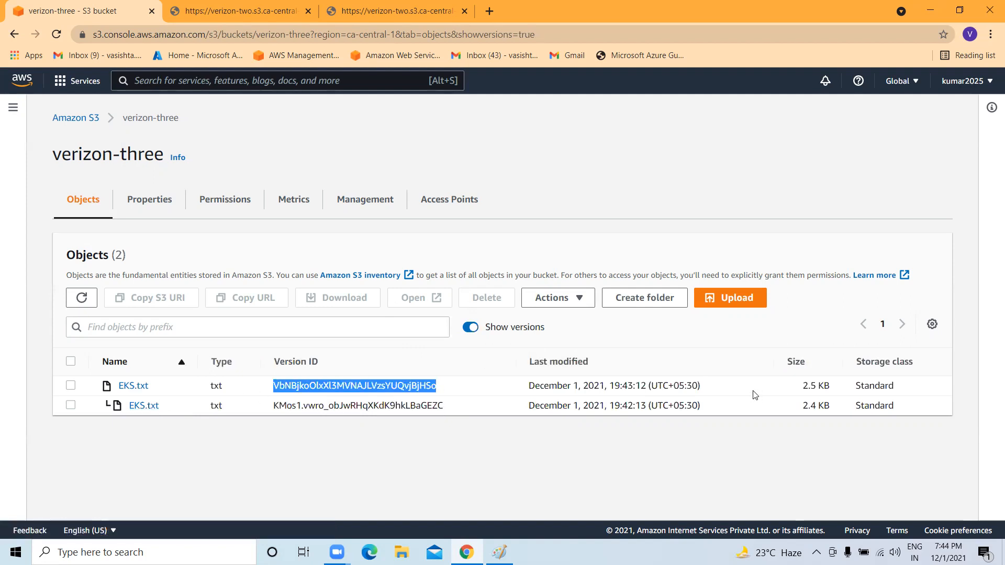
pyautogui.moveTo(755, 394); pyautogui.dragTo(531, 387)
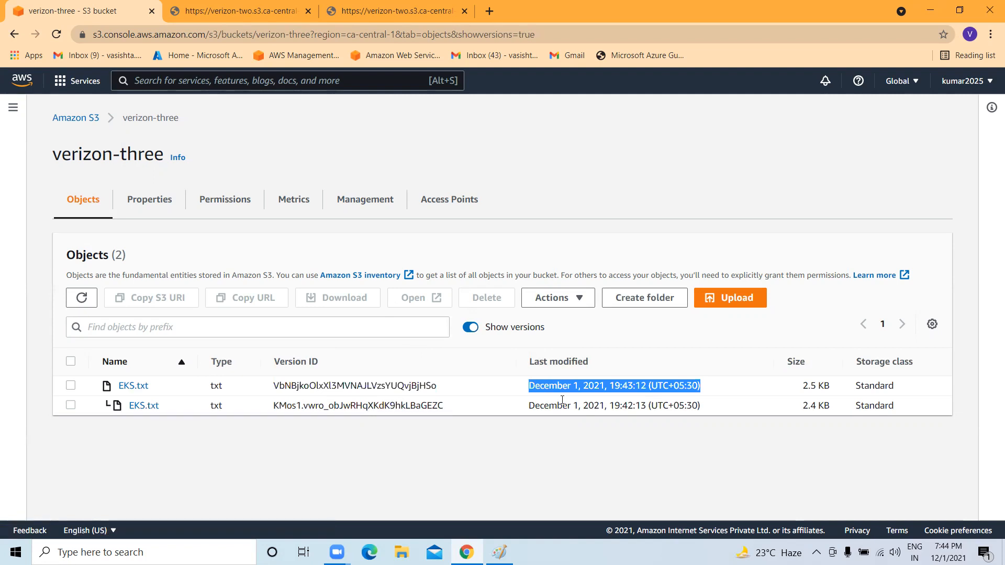
pyautogui.click(62, 119)
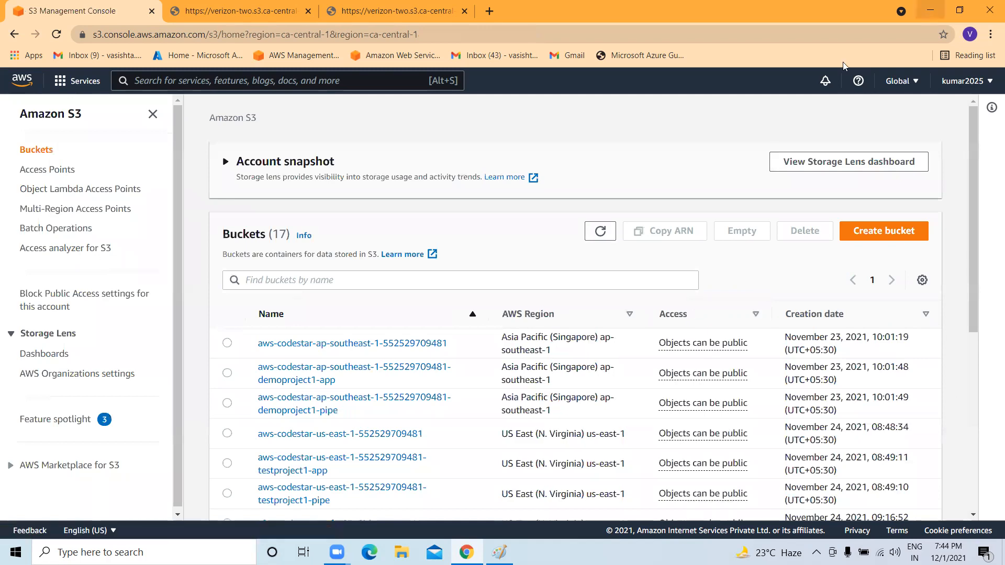
# Minimize the browser and create a desktop folder named WebFolder.
pyautogui.click(930, 10)
pyautogui.rightClick(587, 85)
pyautogui.click(594, 124)
pyautogui.rightClick(591, 120)
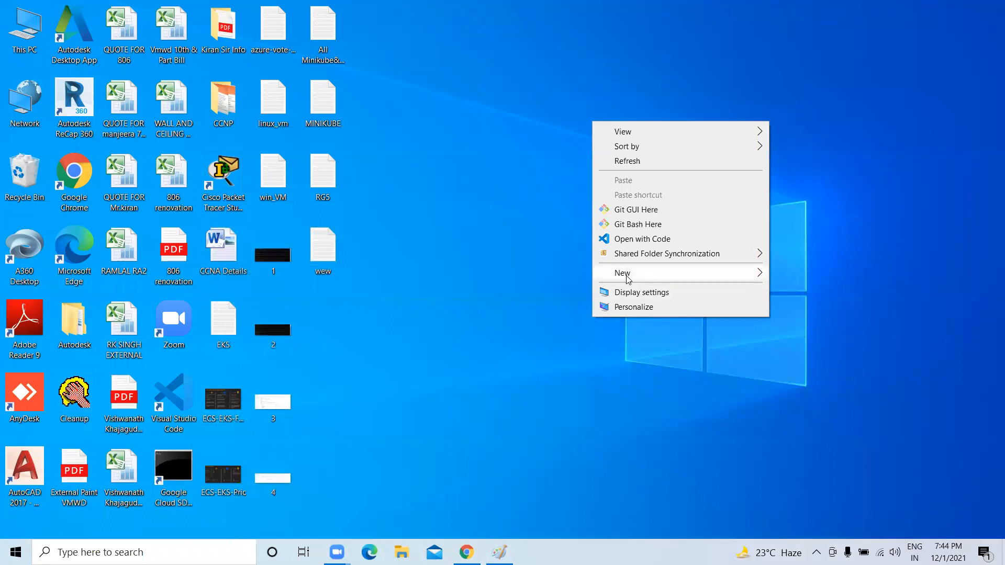
pyautogui.moveTo(628, 279)
pyautogui.click(795, 274)
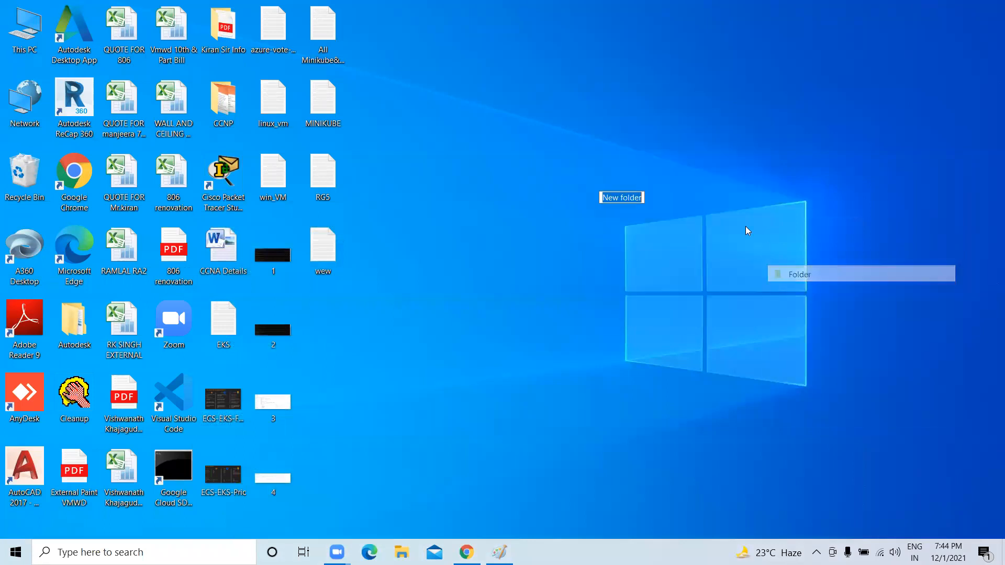
pyautogui.write('We')
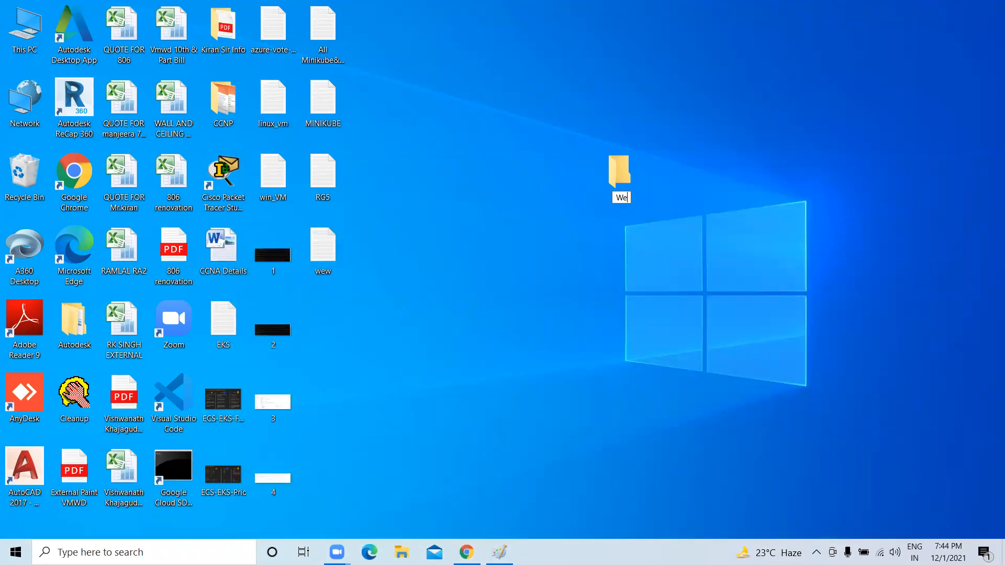
pyautogui.write('bFolder')
pyautogui.press('Return')
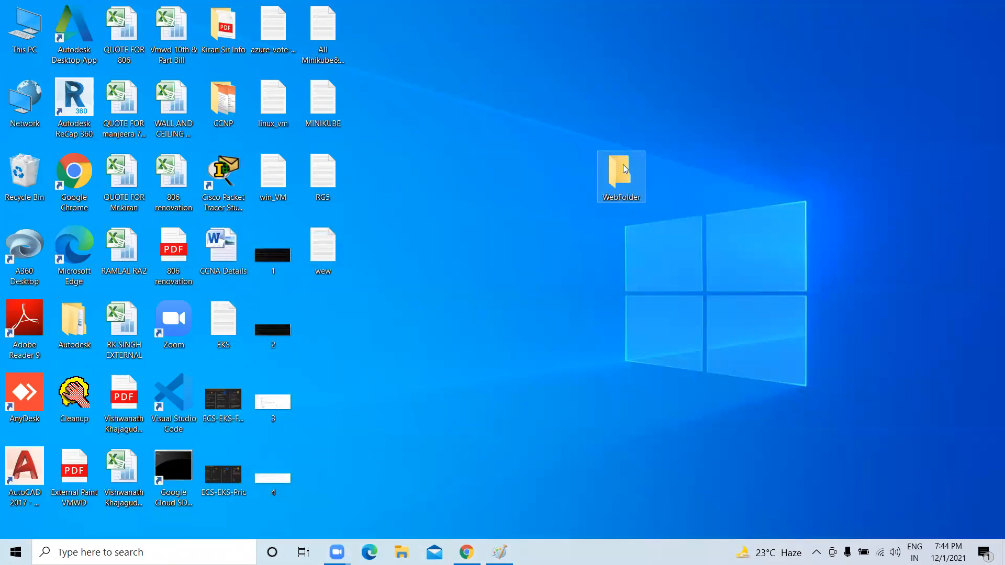
# Create a New Text Document inside WebFolder and open it in Notepad.
pyautogui.doubleClick(613, 170)
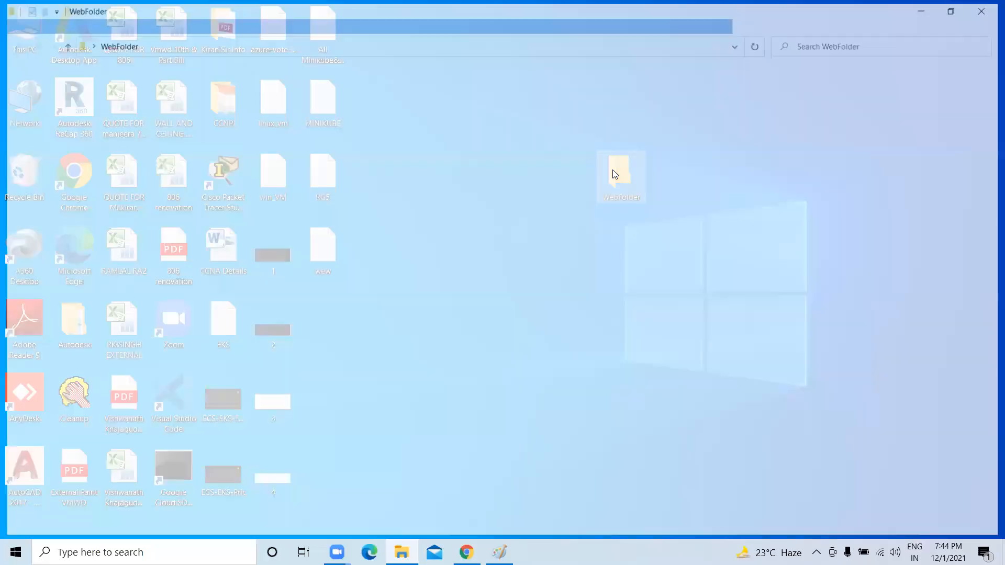
pyautogui.rightClick(282, 145)
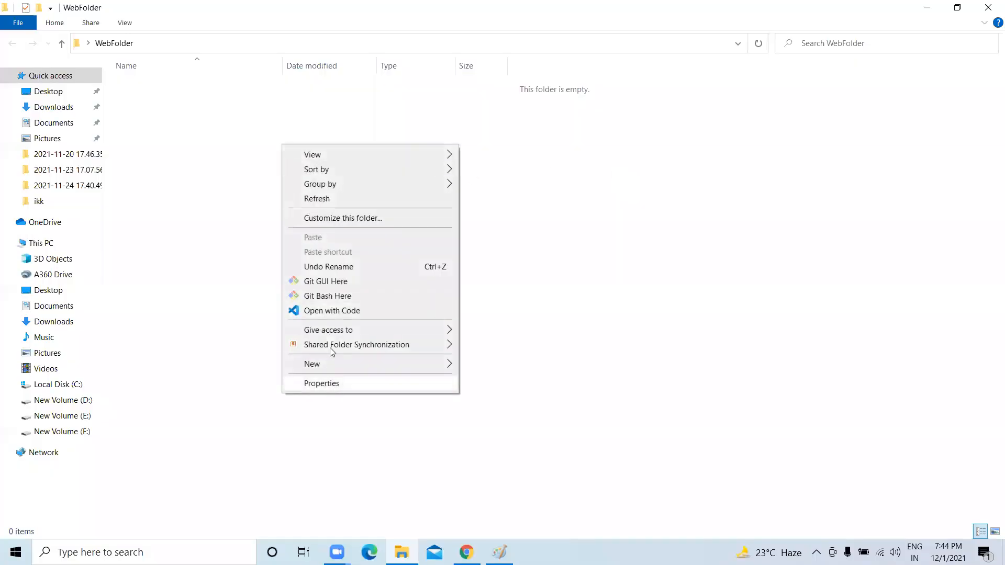
pyautogui.moveTo(337, 366)
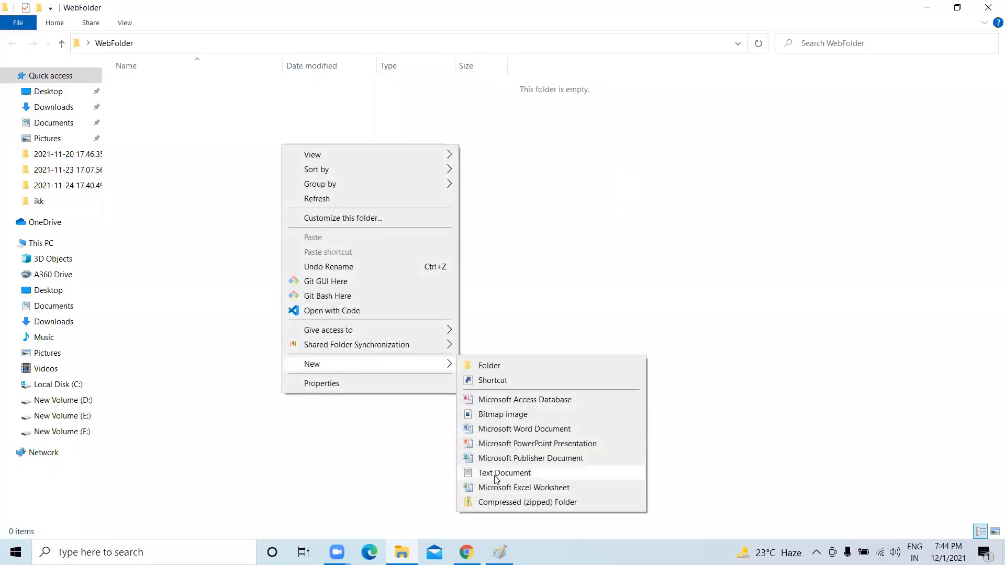
pyautogui.click(494, 473)
pyautogui.click(195, 157)
pyautogui.doubleClick(157, 85)
# Type the line echo " Welcome to AWS S3 static Website thank you".
pyautogui.write('Ech')
pyautogui.press('BackSpace')
pyautogui.press('BackSpace')
pyautogui.press('BackSpace')
pyautogui.press('BackSpace')
pyautogui.write('c')
pyautogui.press('BackSpace')
pyautogui.press('BackSpace')
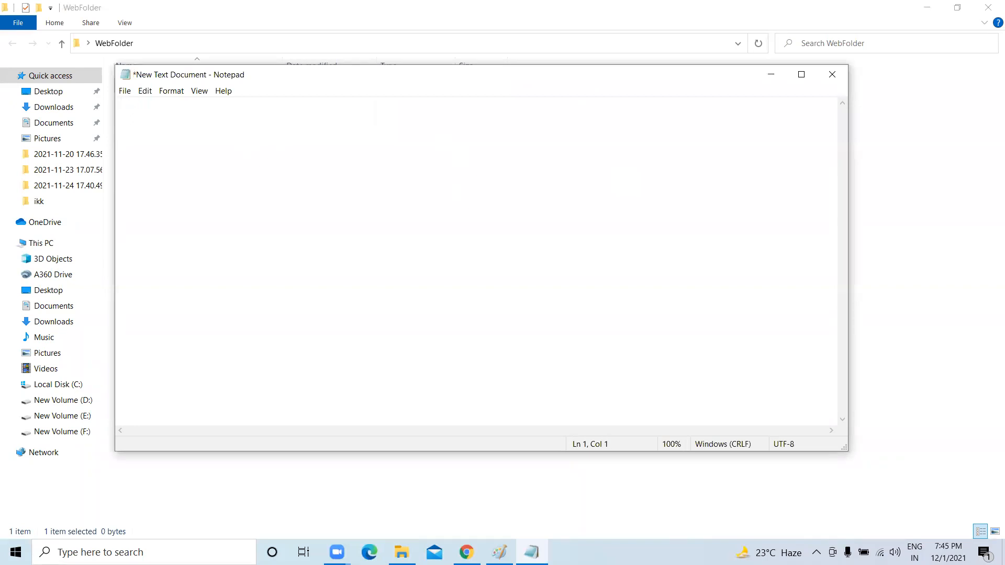
pyautogui.write('echo " Welcome to AWS S3 Statsi')
pyautogui.press('BackSpace')
pyautogui.press('BackSpace')
pyautogui.press('BackSpace')
pyautogui.press('BackSpace')
pyautogui.press('BackSpace')
pyautogui.press('BackSpace')
pyautogui.write('sta')
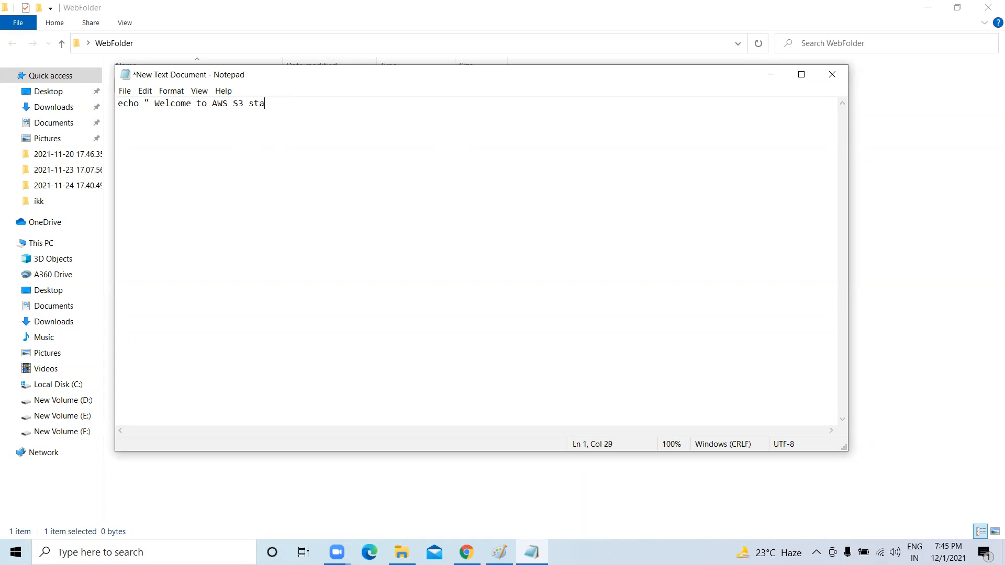
pyautogui.write('tic Website thank you"')
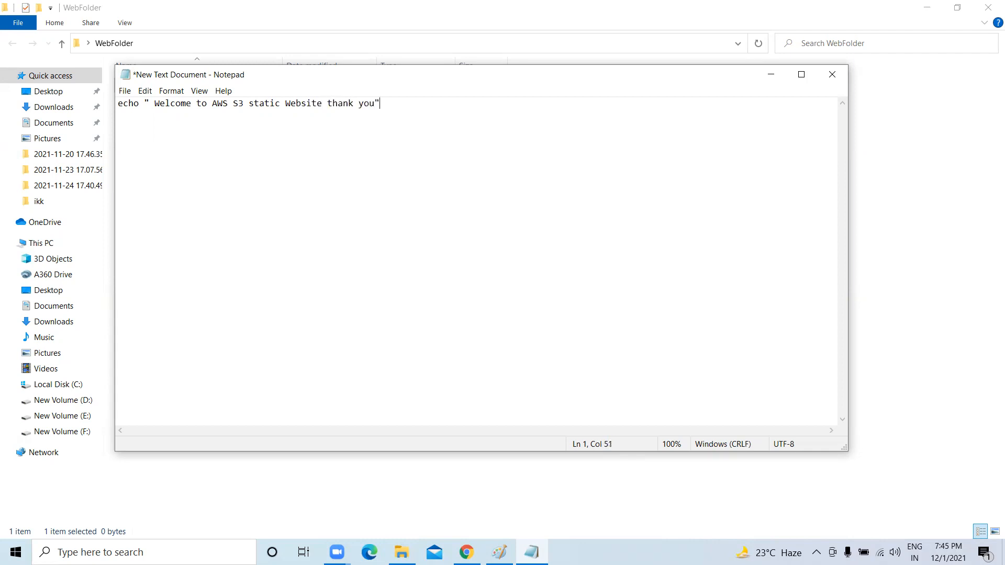
# Save the text as index.html in WebFolder.
pyautogui.click(124, 92)
pyautogui.click(151, 156)
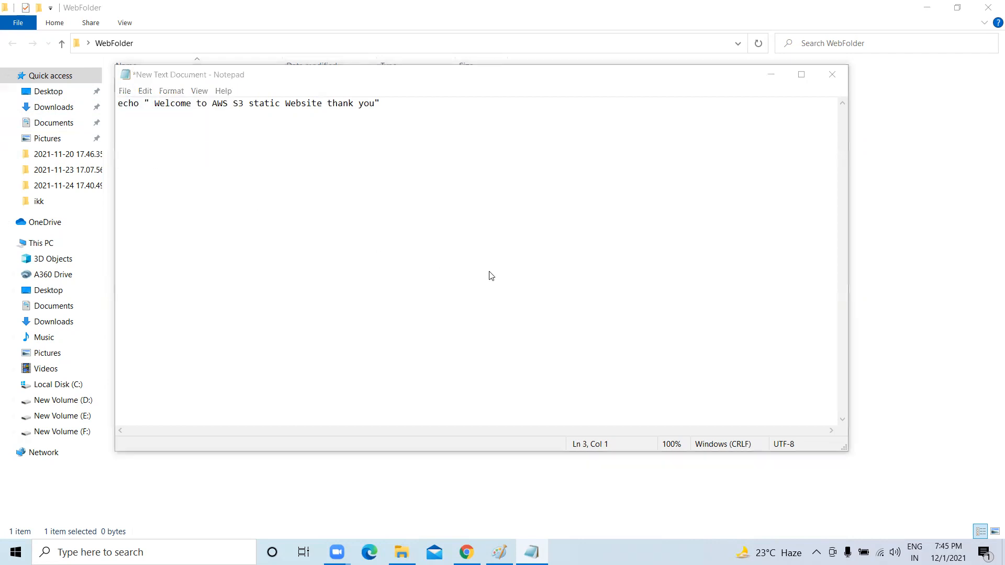
pyautogui.press('BackSpace')
pyautogui.write('index.html')
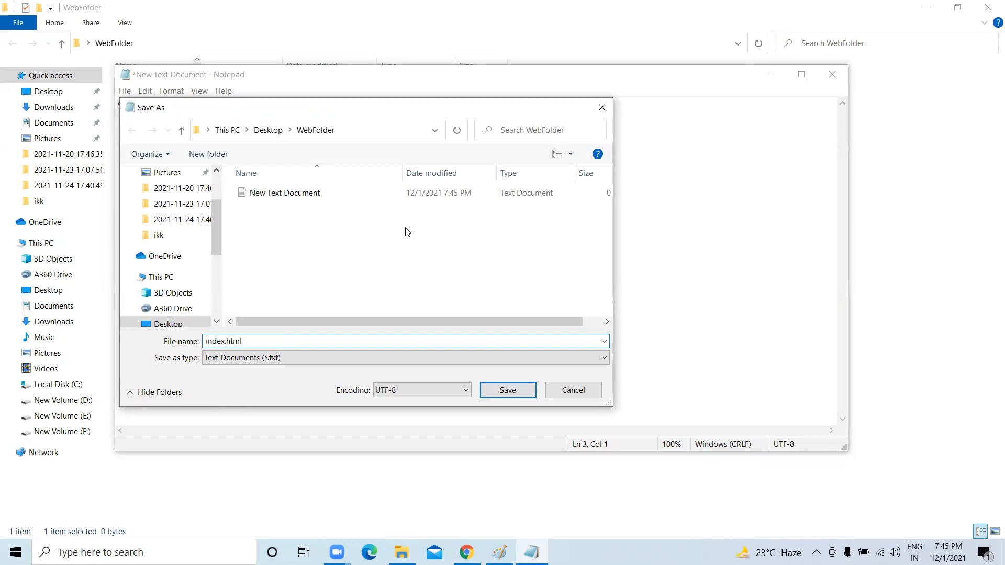
pyautogui.click(330, 131)
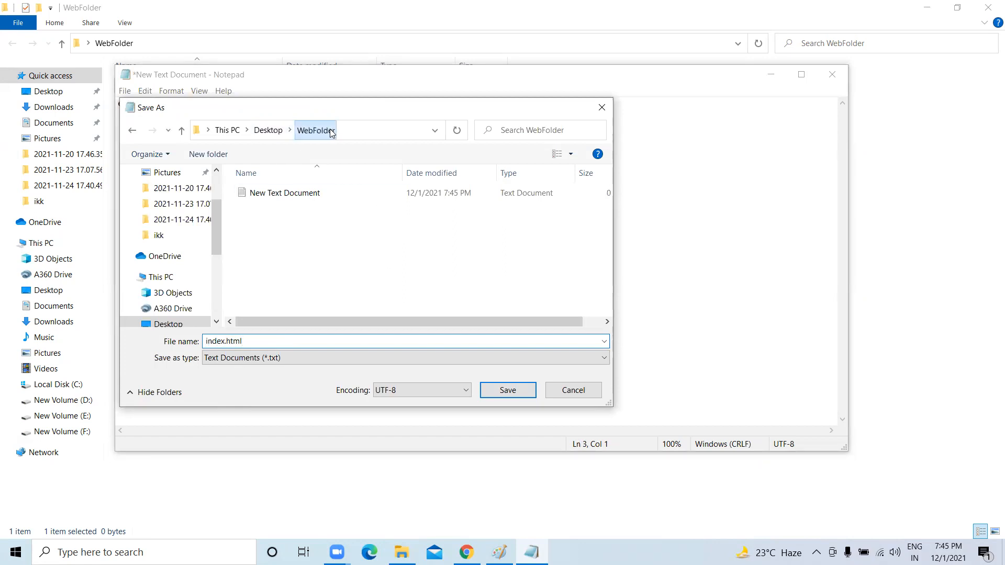
pyautogui.click(504, 391)
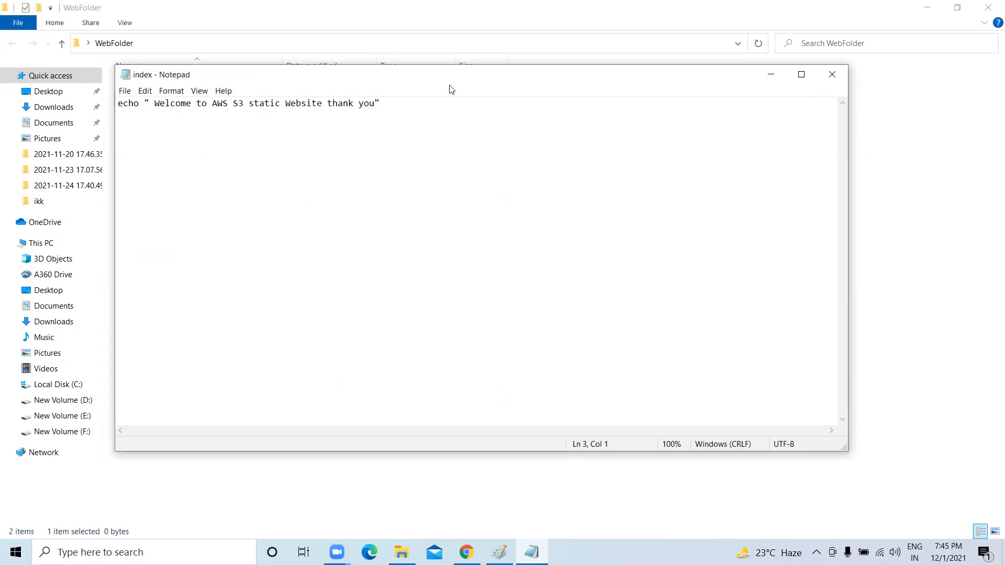
pyautogui.moveTo(361, 84); pyautogui.dragTo(359, 153)
pyautogui.click(416, 171)
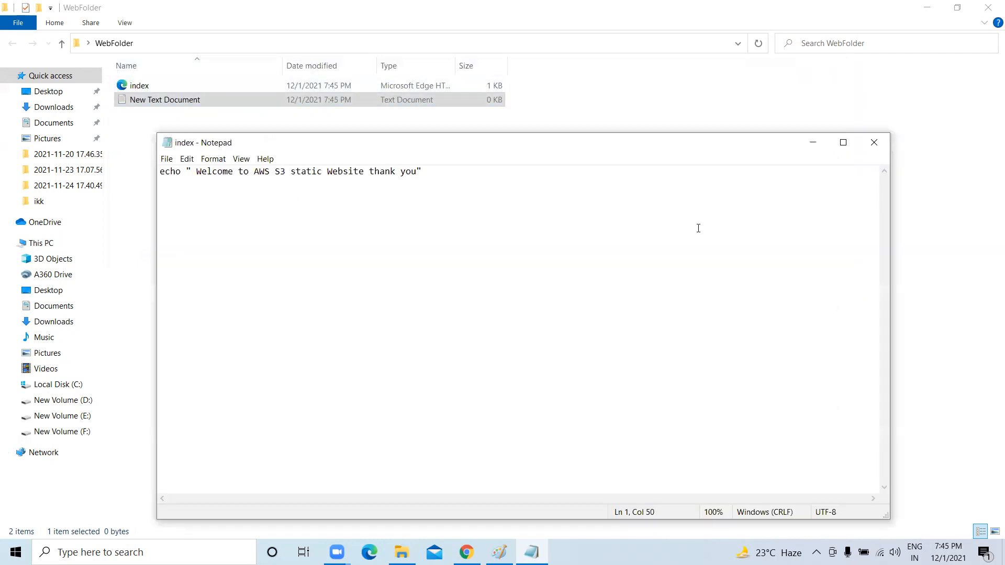
# Replace the text with a '#403 Server Down unable to access the webserver' message.
pyautogui.hotkey('ctrl', 'a')
pyautogui.press('BackSpace')
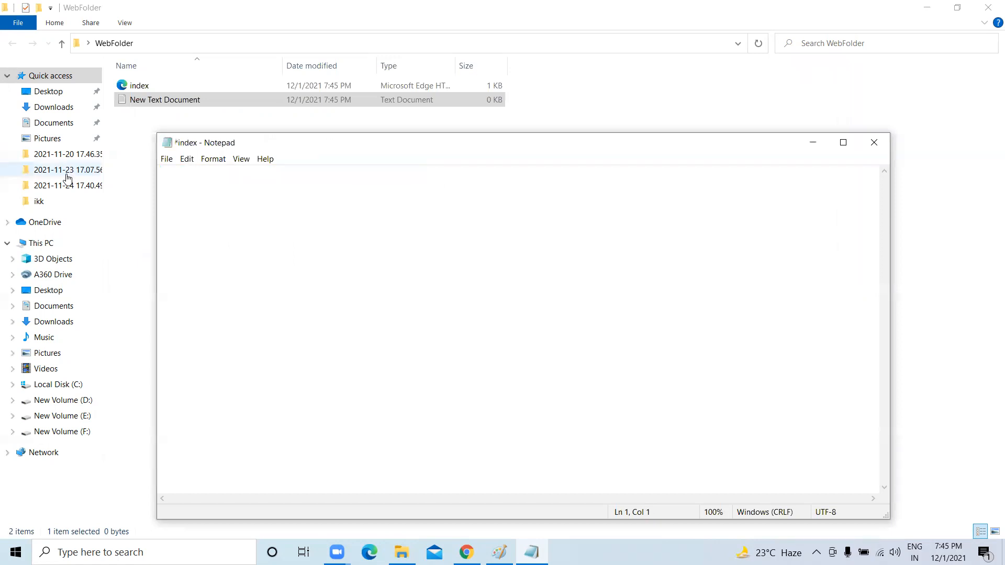
pyautogui.write('#403 Server Down ubale')
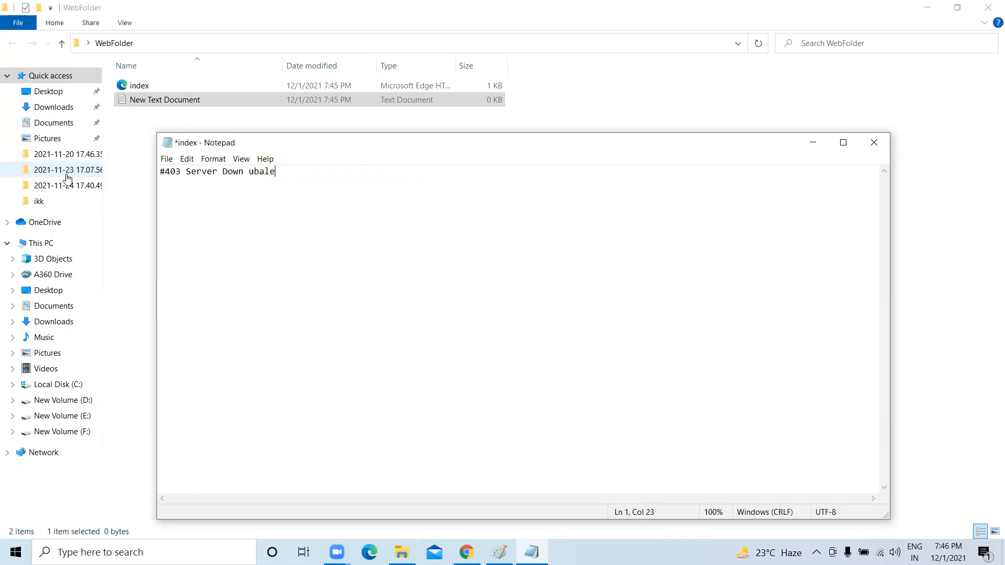
pyautogui.press('BackSpace')
pyautogui.press('BackSpace')
pyautogui.press('BackSpace')
pyautogui.press('BackSpace')
pyautogui.write('nable to access the webserver plz try l')
pyautogui.write('ater ....')
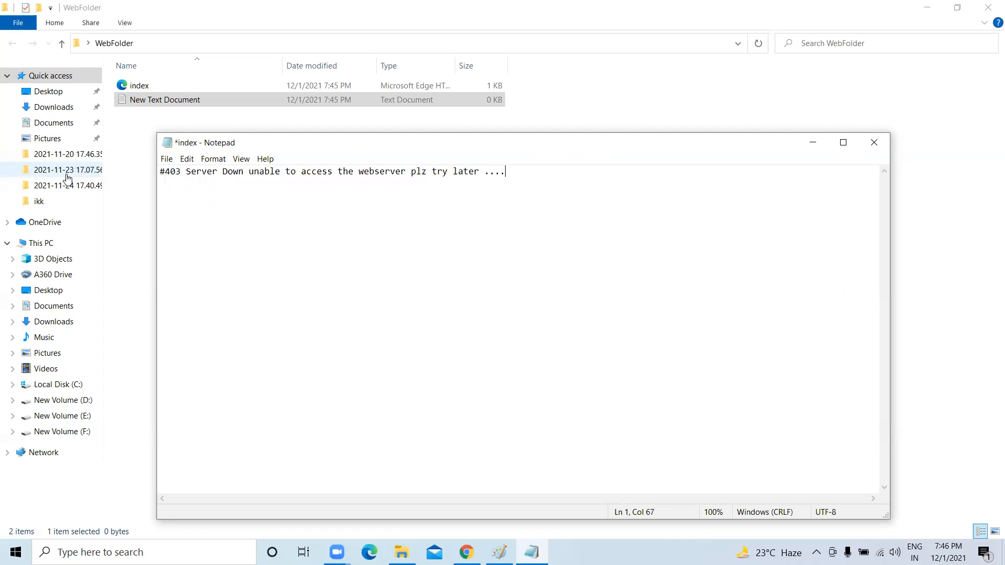
# Save the message as error.html in WebFolder and close Notepad.
pyautogui.click(166, 159)
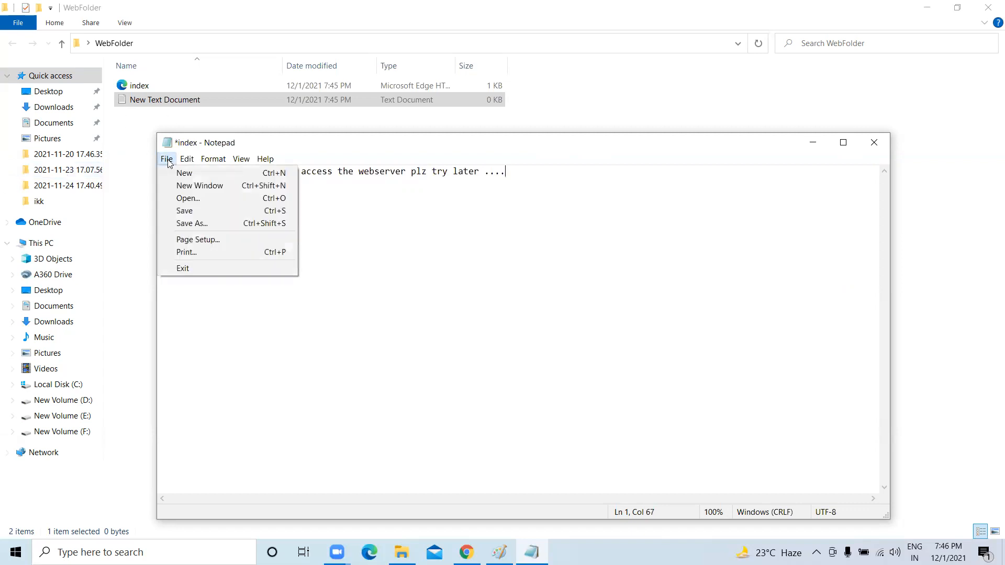
pyautogui.click(207, 222)
pyautogui.write('err')
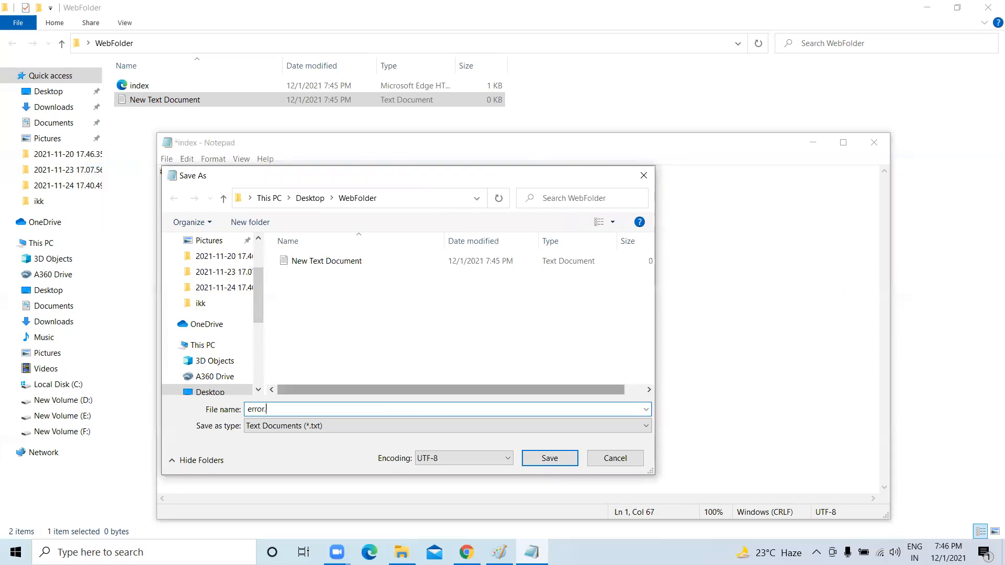
pyautogui.write('or.html')
pyautogui.click(549, 458)
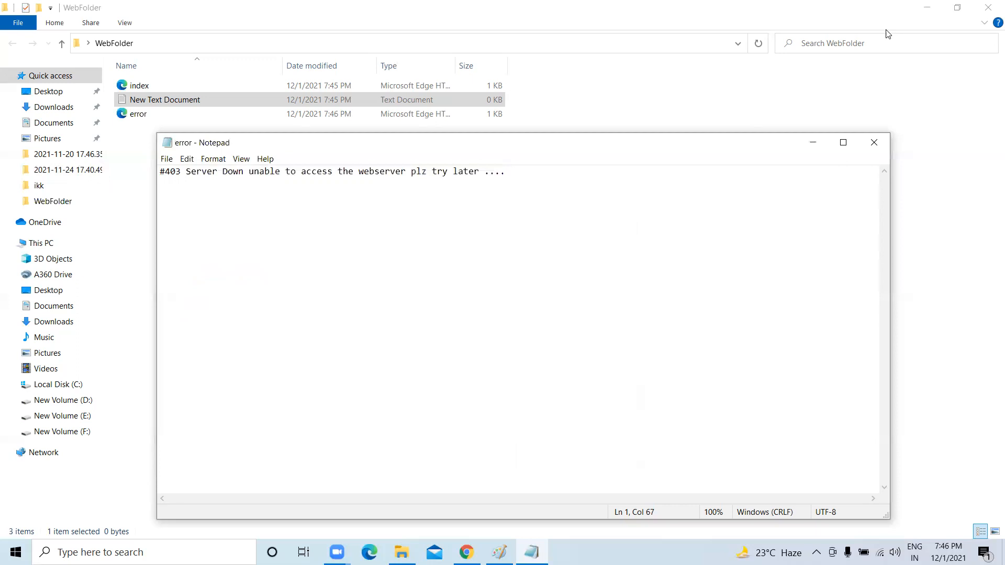
pyautogui.click(887, 142)
# Delete the empty New Text Document from WebFolder.
pyautogui.doubleClick(190, 102)
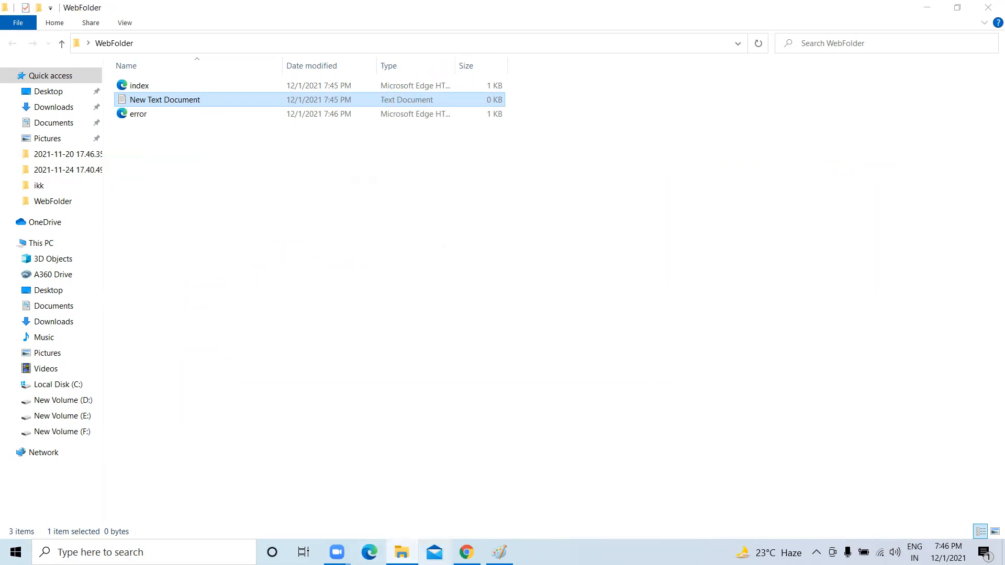
pyautogui.rightClick(189, 102)
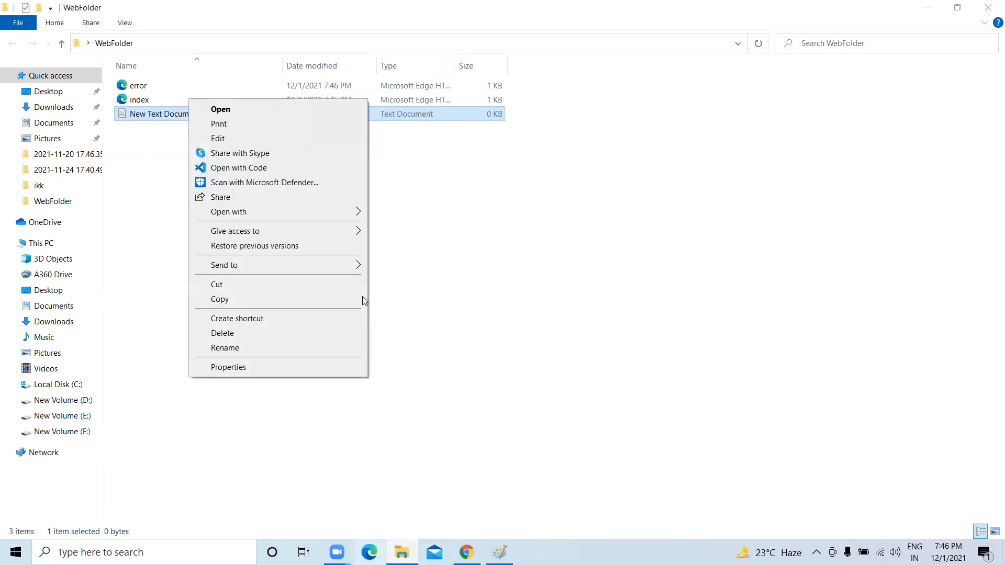
pyautogui.click(272, 333)
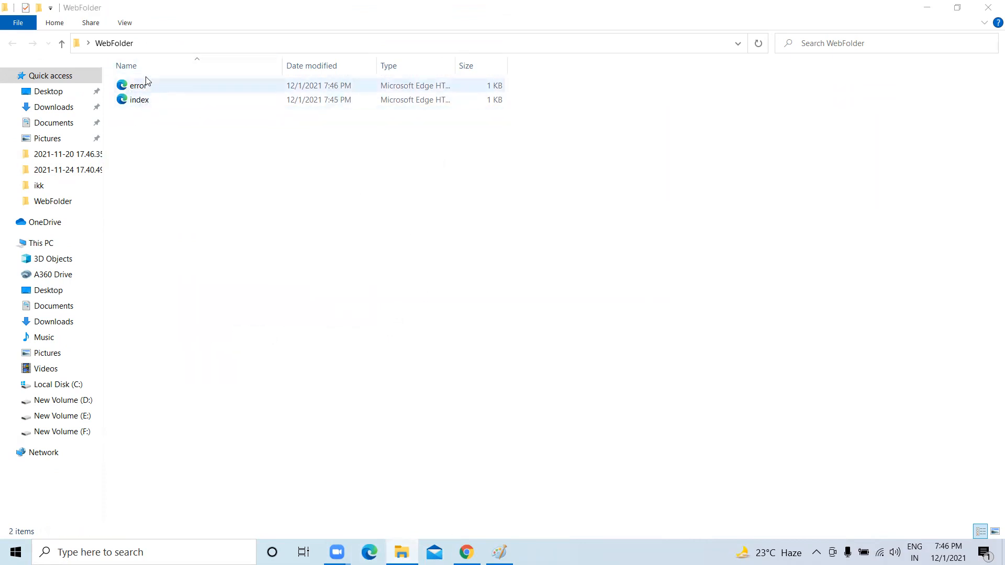
pyautogui.click(466, 552)
# Start a new S3 bucket named verizon-staticwebsite.
pyautogui.scroll(-5, 408, 434)
pyautogui.scroll(5, 413, 424)
pyautogui.click(875, 230)
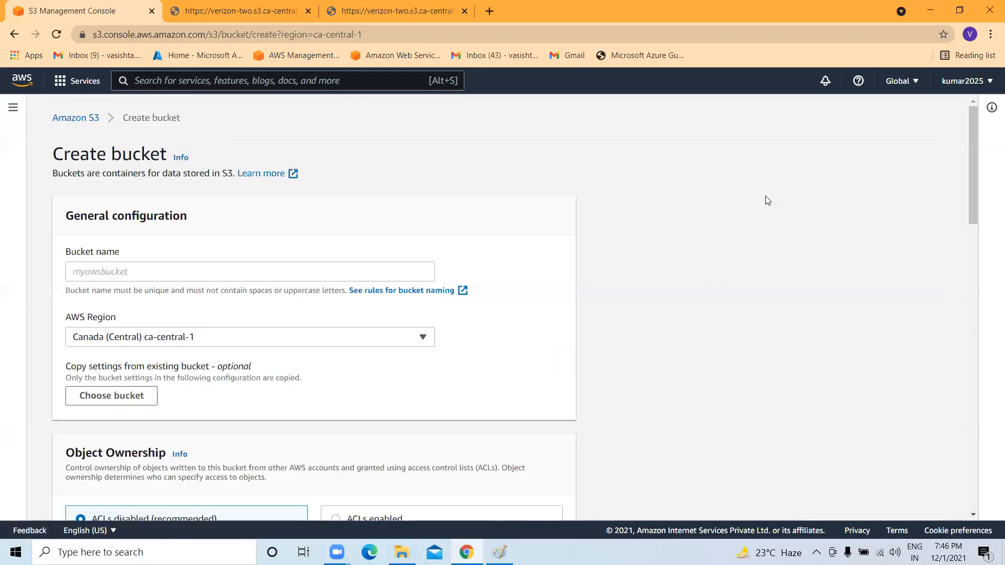
pyautogui.click(183, 271)
pyautogui.write('verizon-staticwebsite')
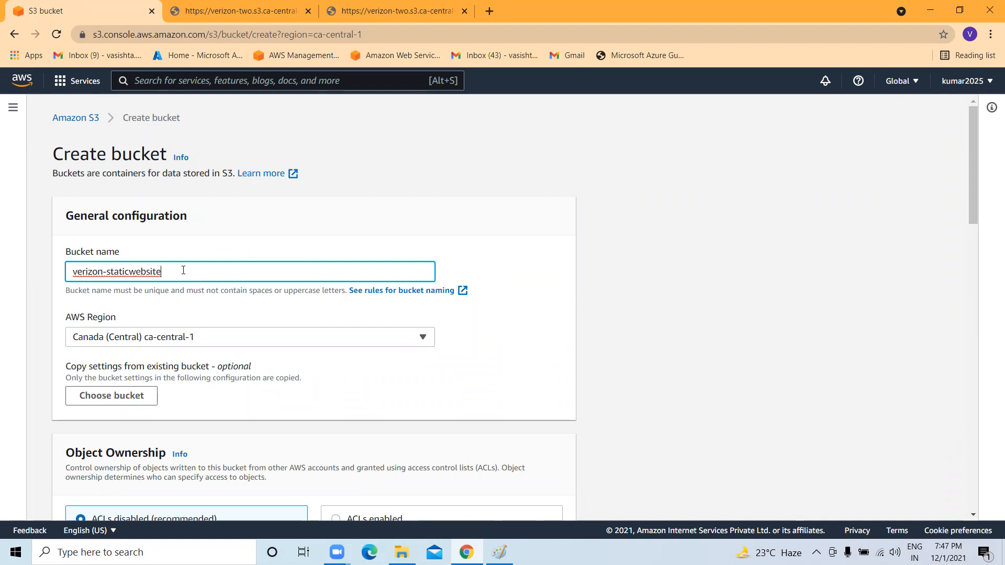
# Enable ACLs, unblock all public access with the acknowledgement, and create the bucket.
pyautogui.scroll(-1, 183, 271)
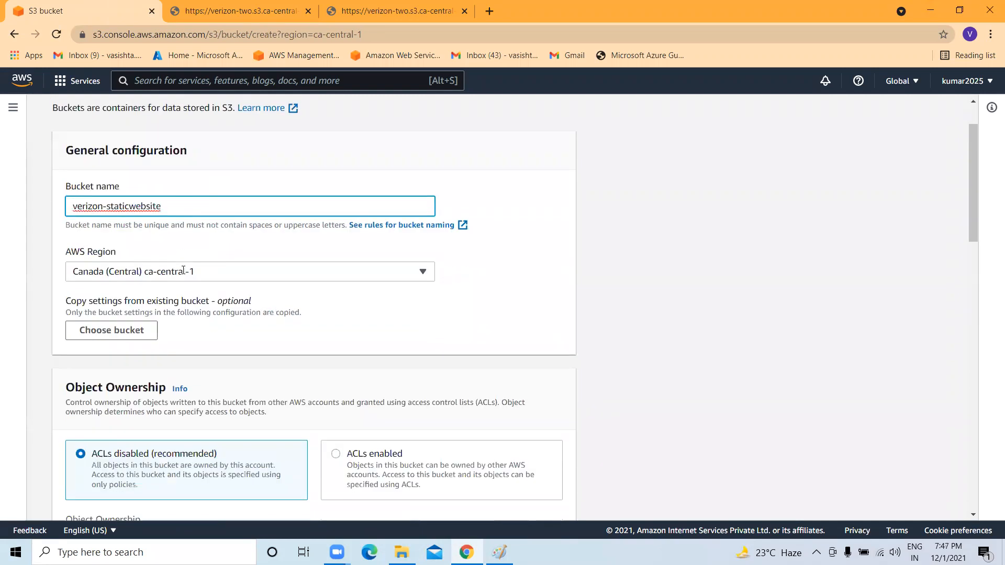
pyautogui.scroll(-4, 104, 292)
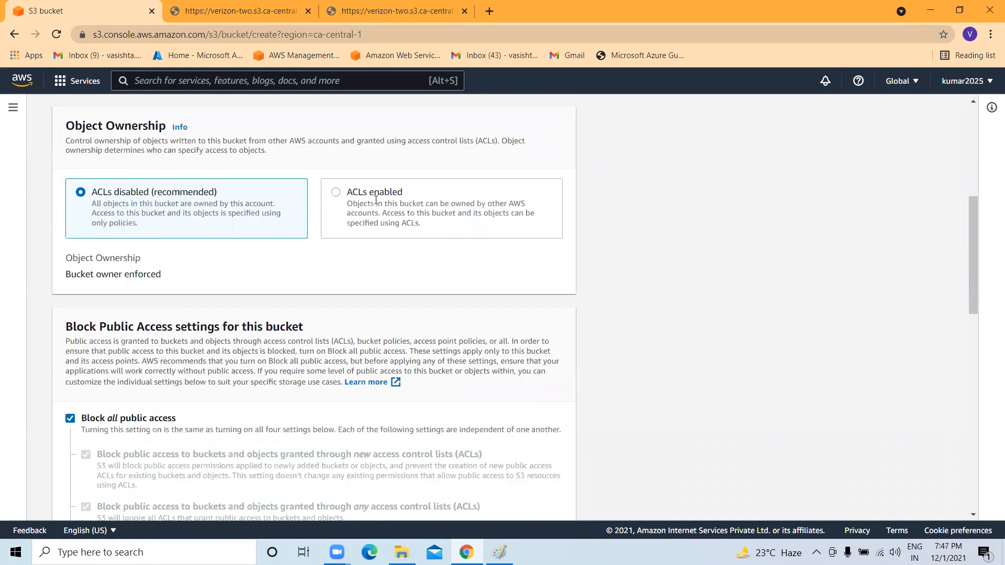
pyautogui.click(376, 201)
pyautogui.scroll(-5, 298, 236)
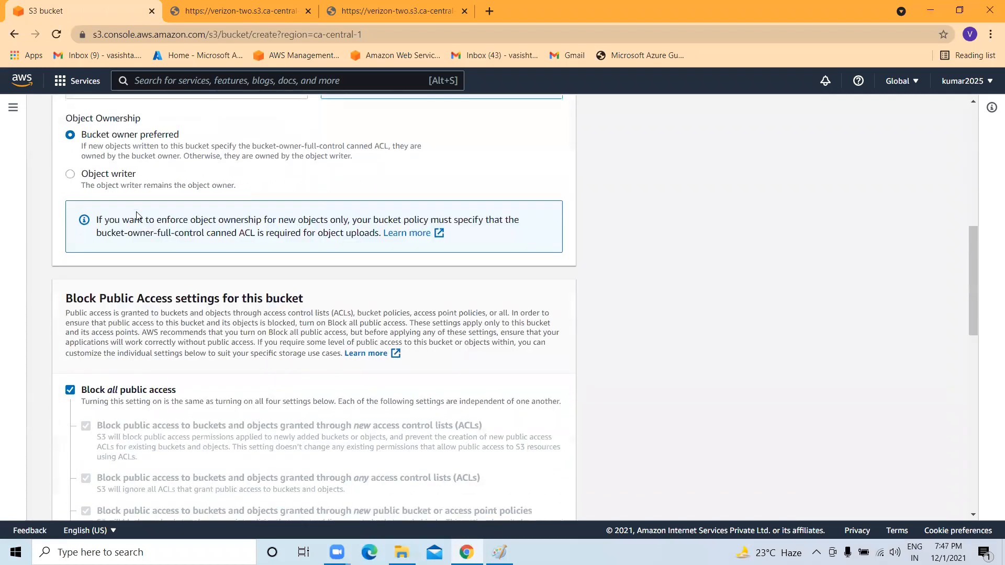
pyautogui.click(79, 271)
pyautogui.scroll(-3, 101, 301)
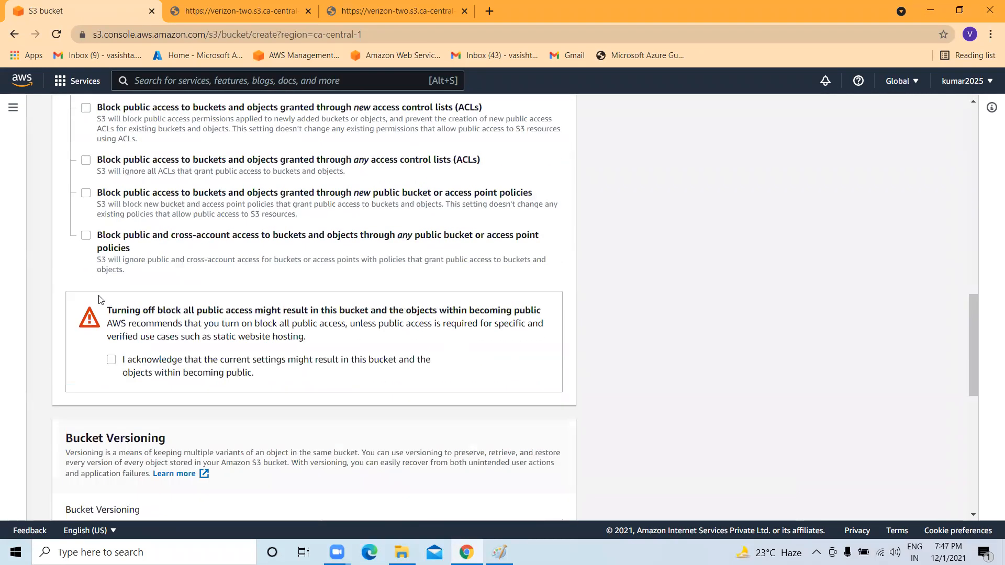
pyautogui.click(111, 360)
pyautogui.scroll(-6, 125, 340)
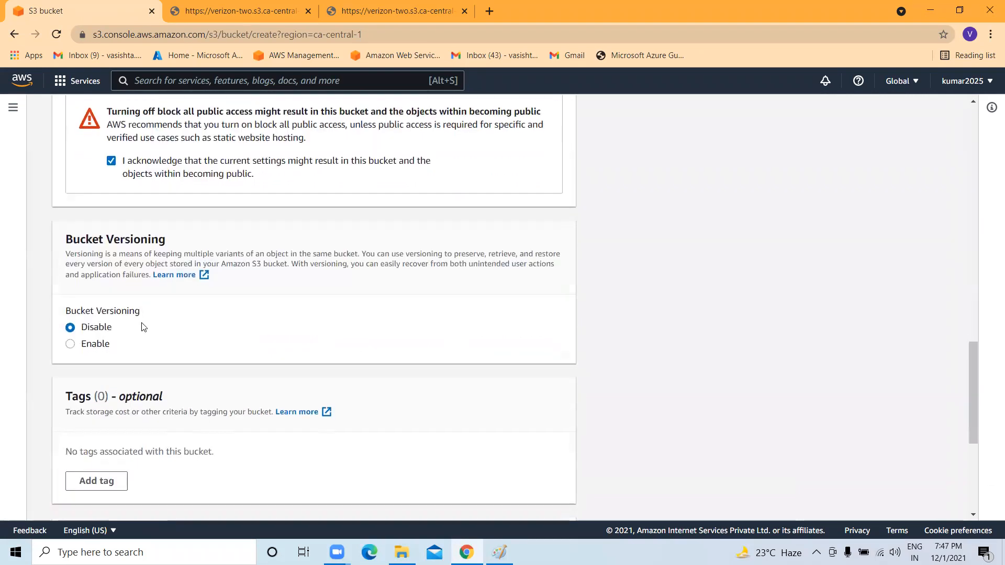
pyautogui.scroll(-3, 146, 219)
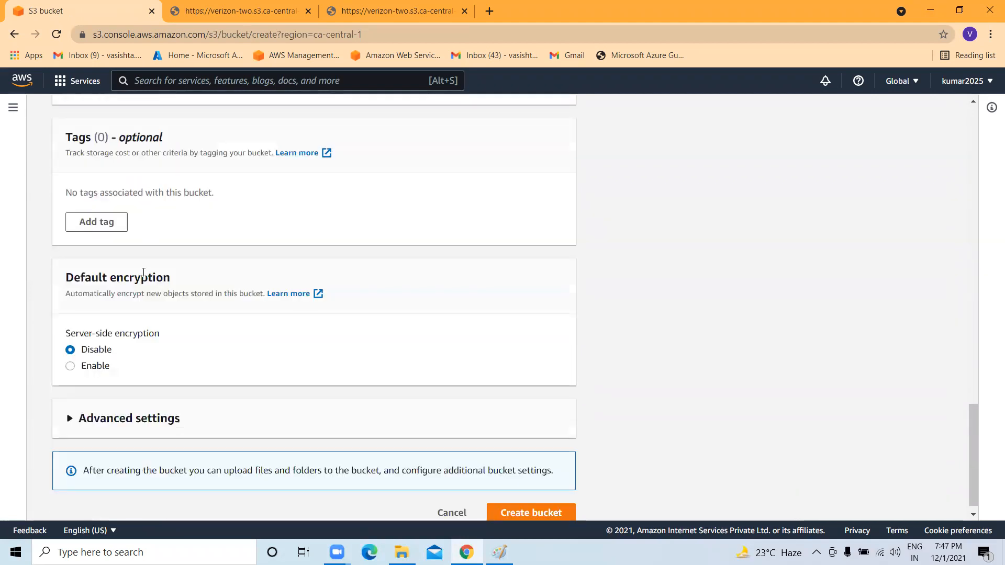
pyautogui.click(493, 497)
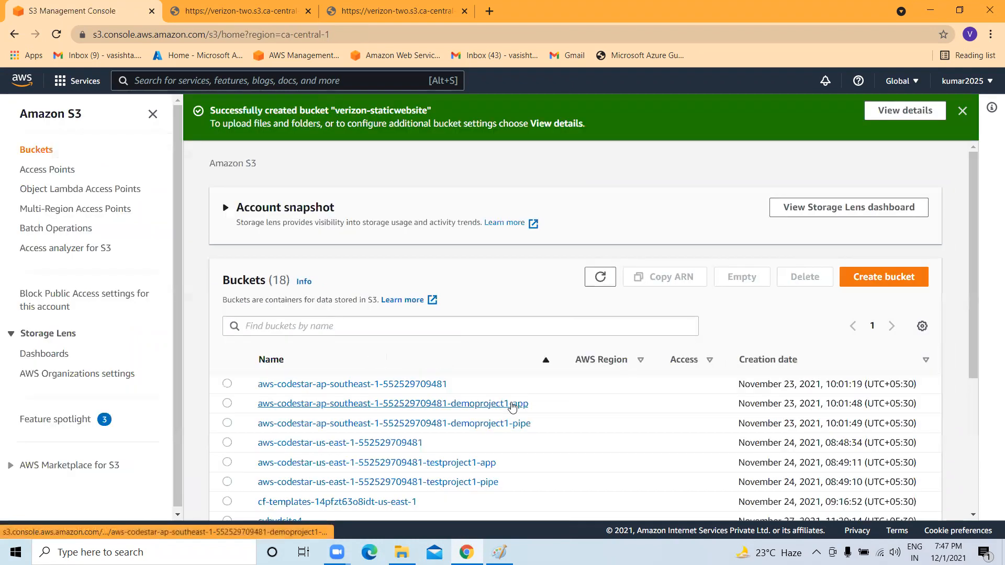
# Open the empty verizon-staticwebsite bucket.
pyautogui.click(962, 110)
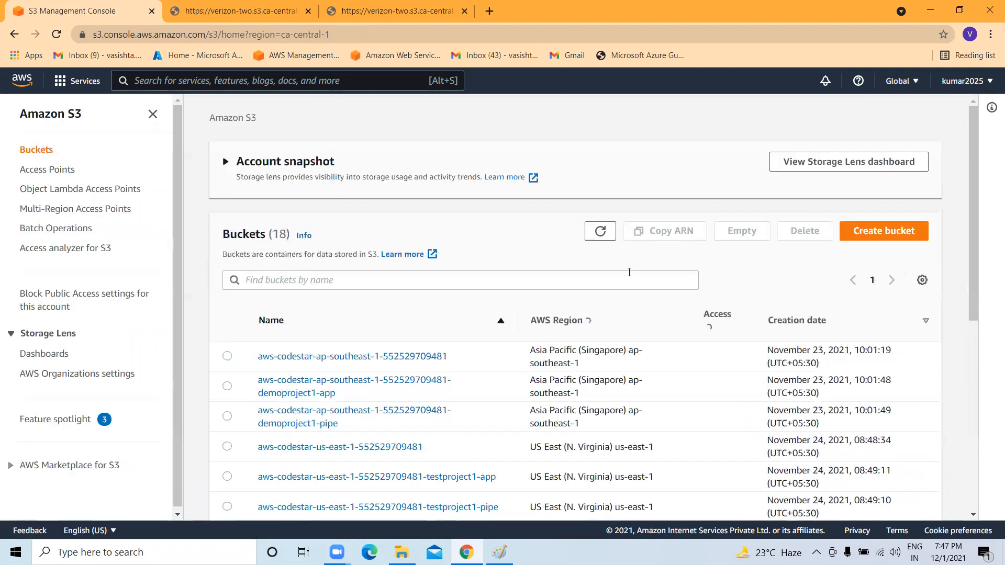
pyautogui.scroll(-7, 431, 312)
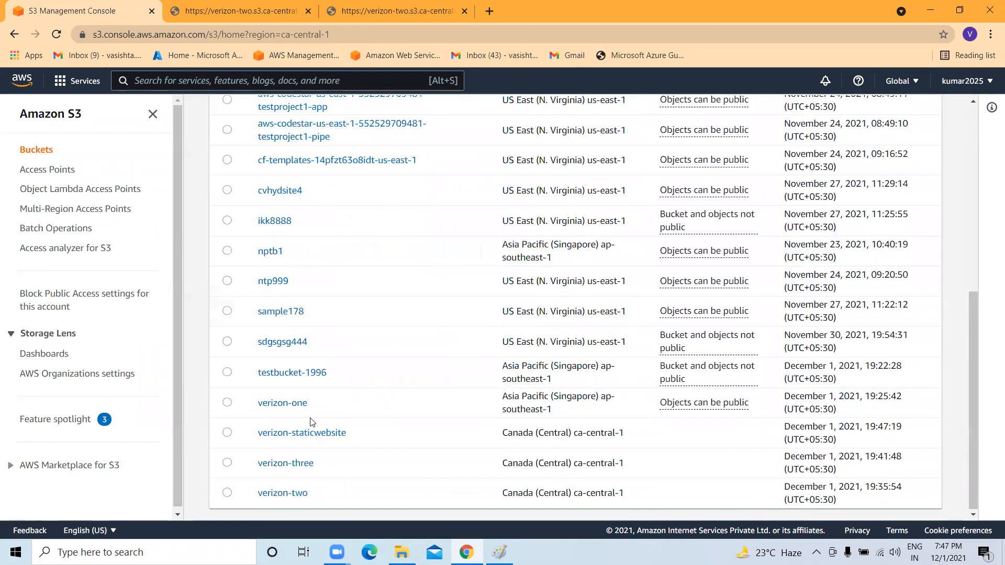
pyautogui.click(318, 433)
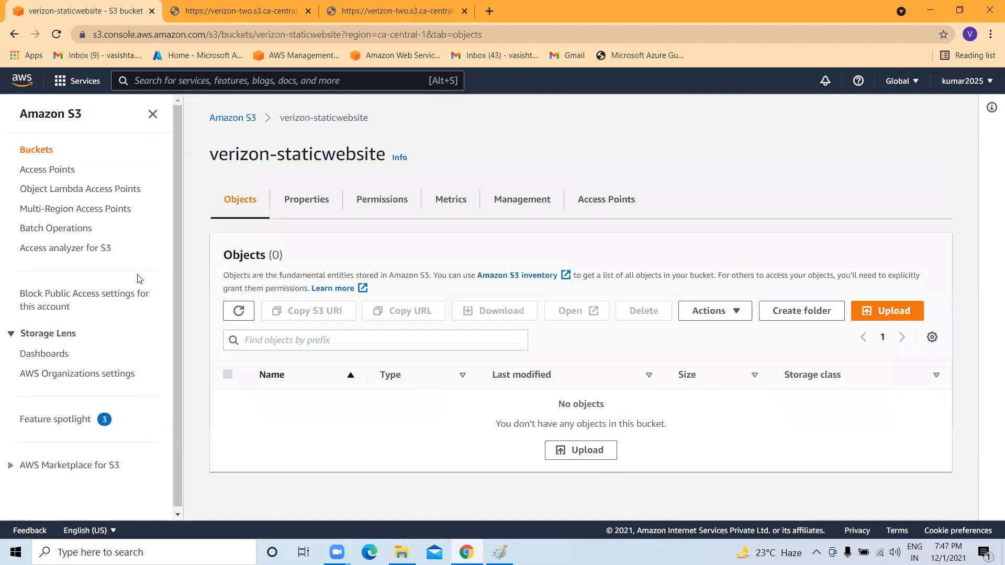
pyautogui.moveTo(495, 425); pyautogui.dragTo(674, 435)
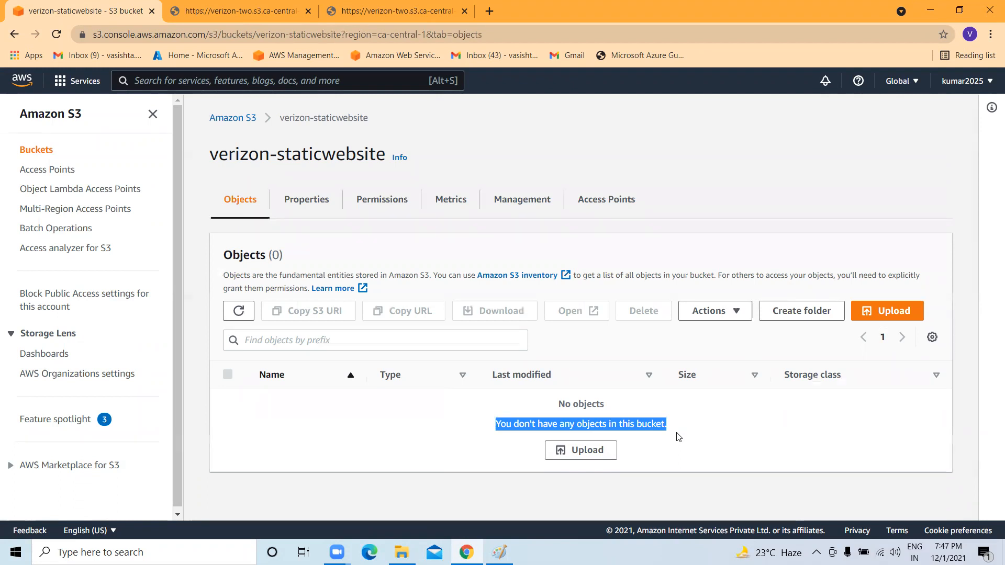
# Upload index.html and error.html from WebFolder into the bucket.
pyautogui.click(890, 311)
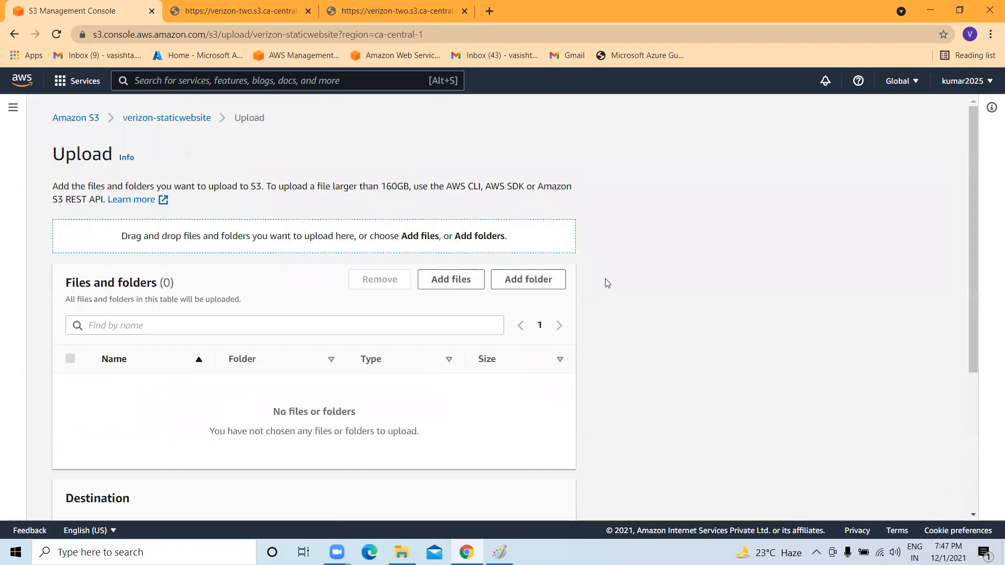
pyautogui.click(445, 280)
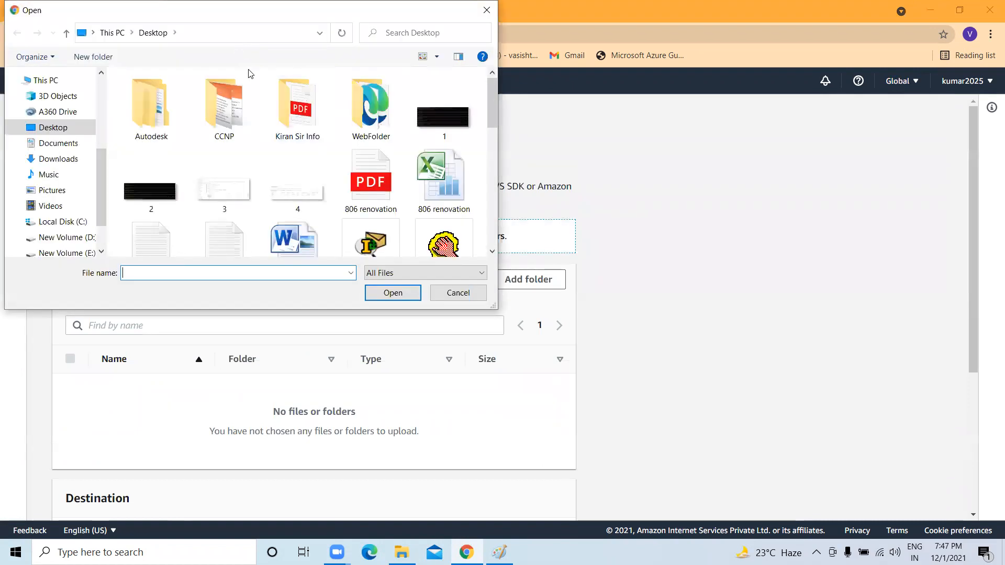
pyautogui.doubleClick(370, 102)
pyautogui.click(171, 111)
pyautogui.keyDown('shift'); pyautogui.click(167, 95); pyautogui.keyUp('shift')
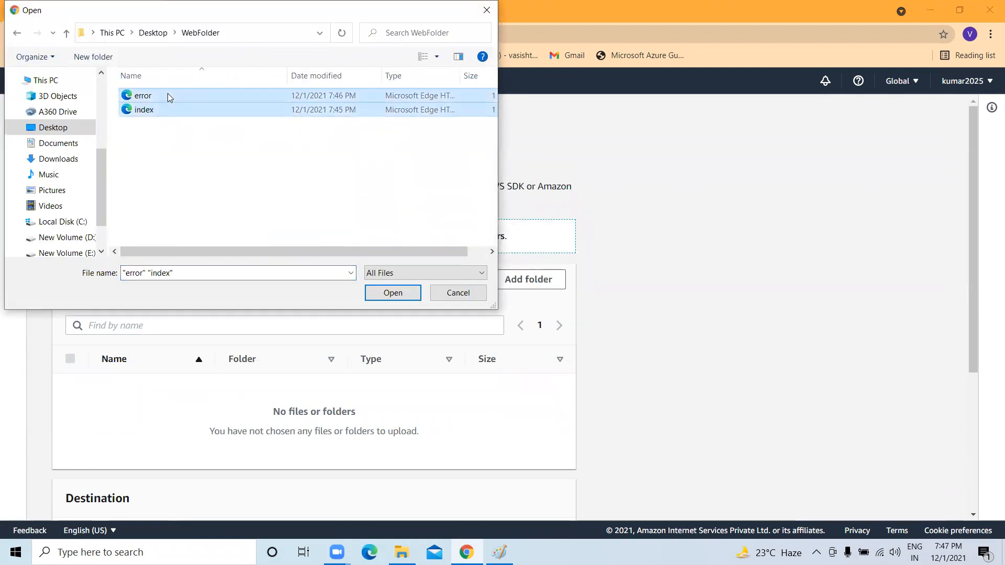
pyautogui.click(388, 293)
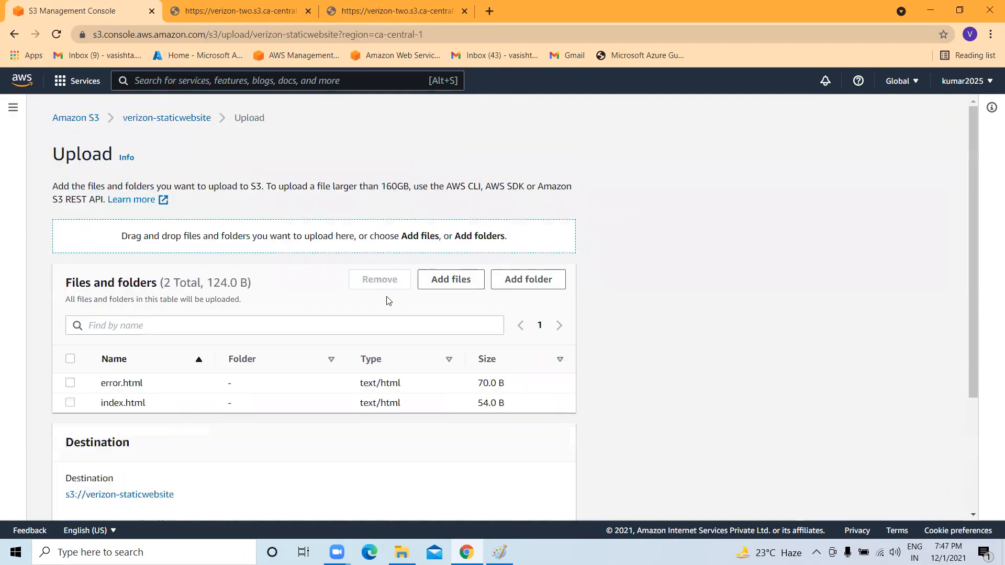
pyautogui.scroll(-3, 197, 391)
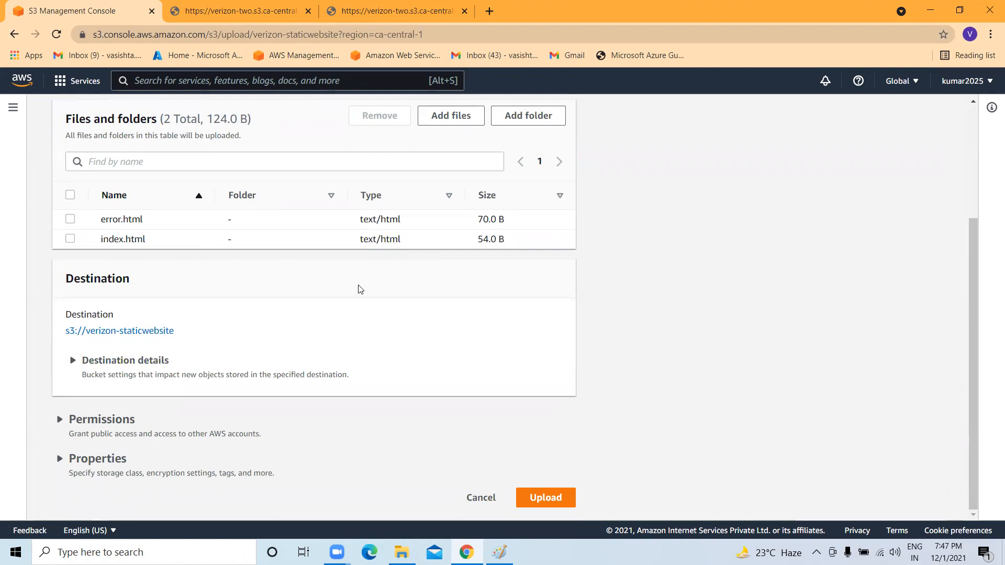
pyautogui.click(539, 504)
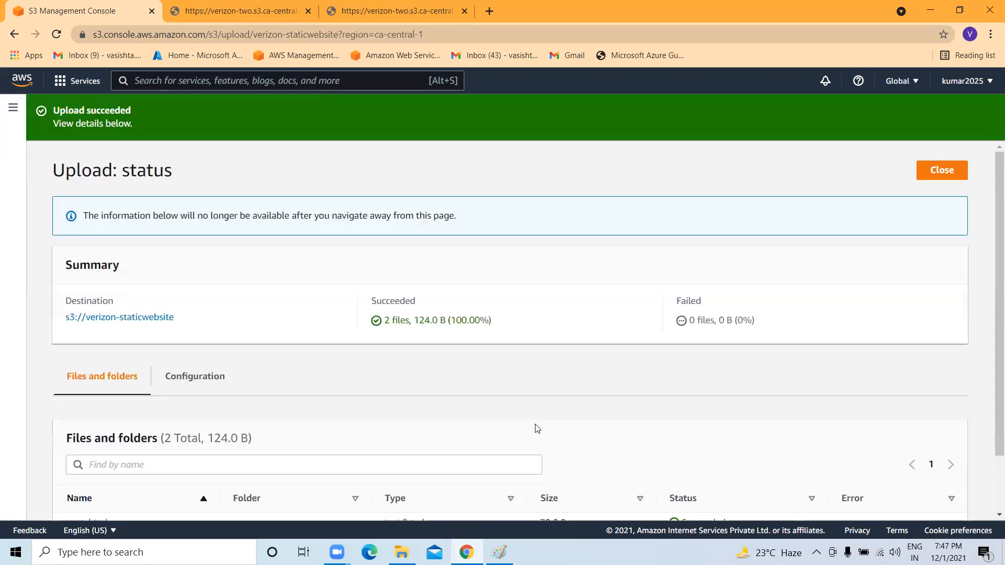
# Make error.html and index.html publicly readable, then return to the verizon-staticwebsite object list.
pyautogui.click(938, 178)
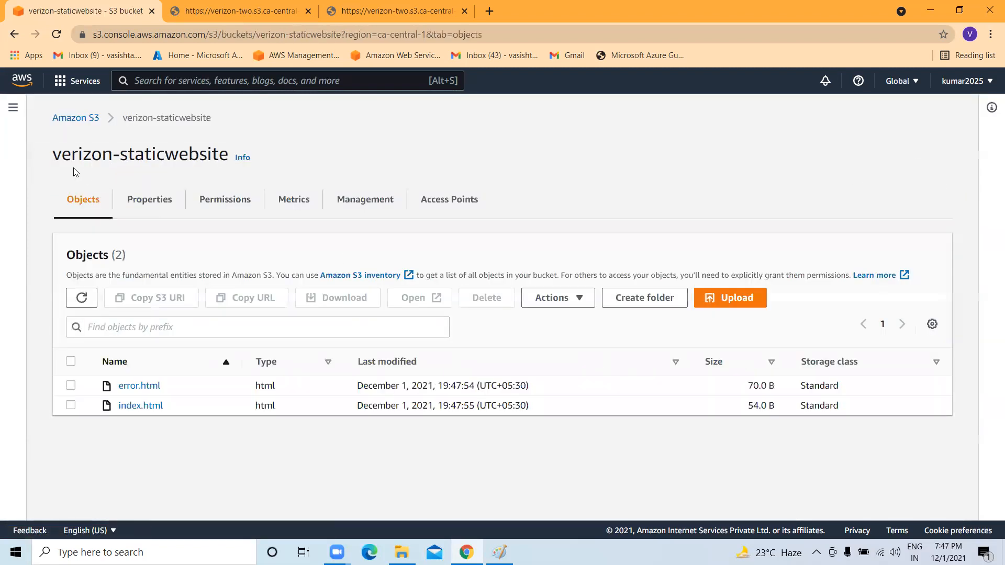
pyautogui.click(71, 386)
pyautogui.click(70, 405)
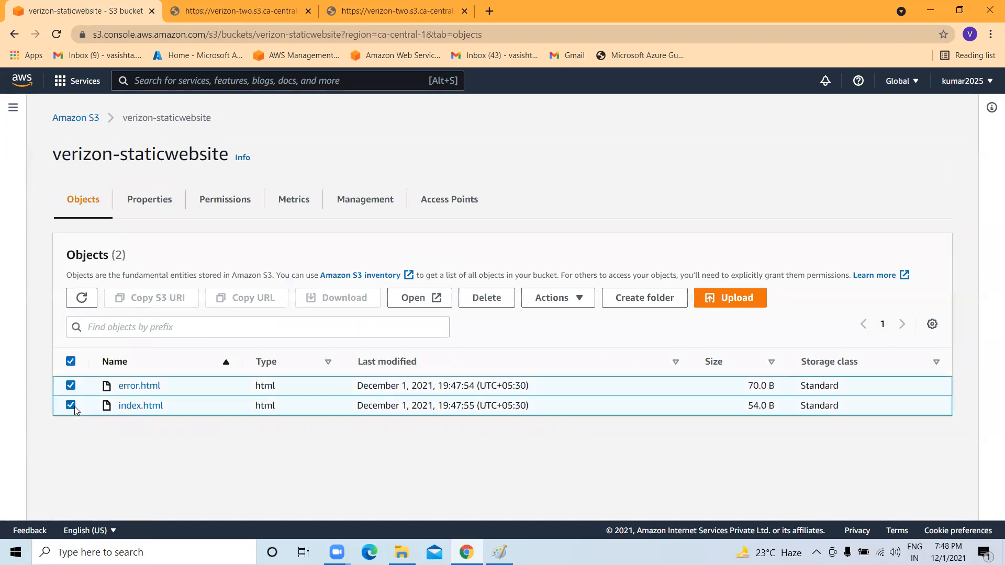
pyautogui.click(584, 306)
pyautogui.scroll(-3, 576, 418)
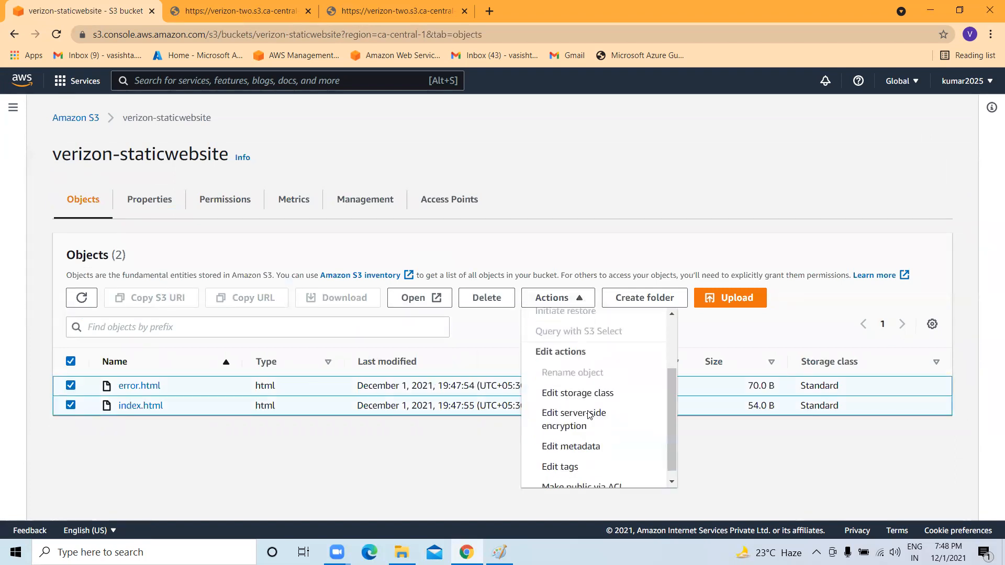
pyautogui.click(587, 483)
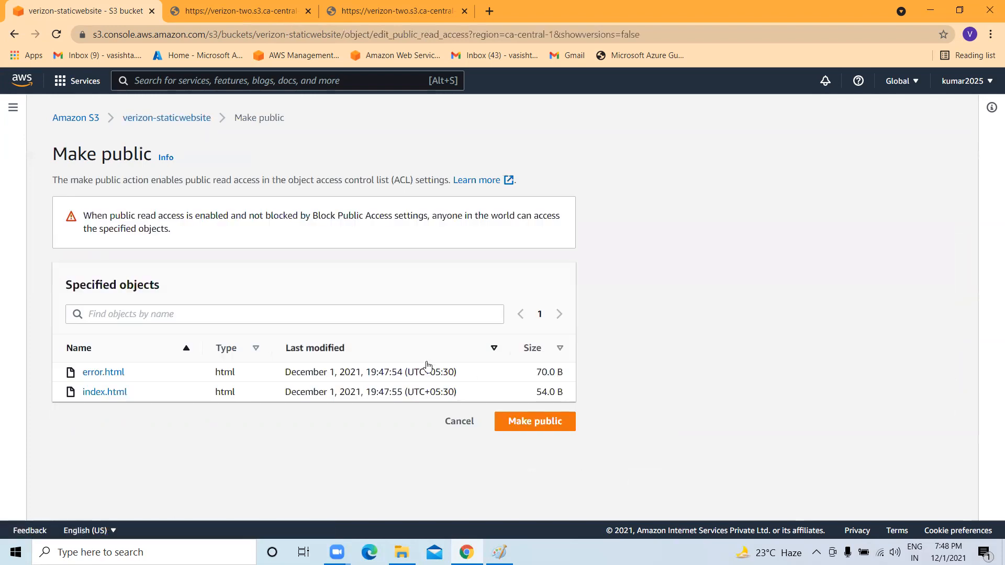
pyautogui.click(547, 416)
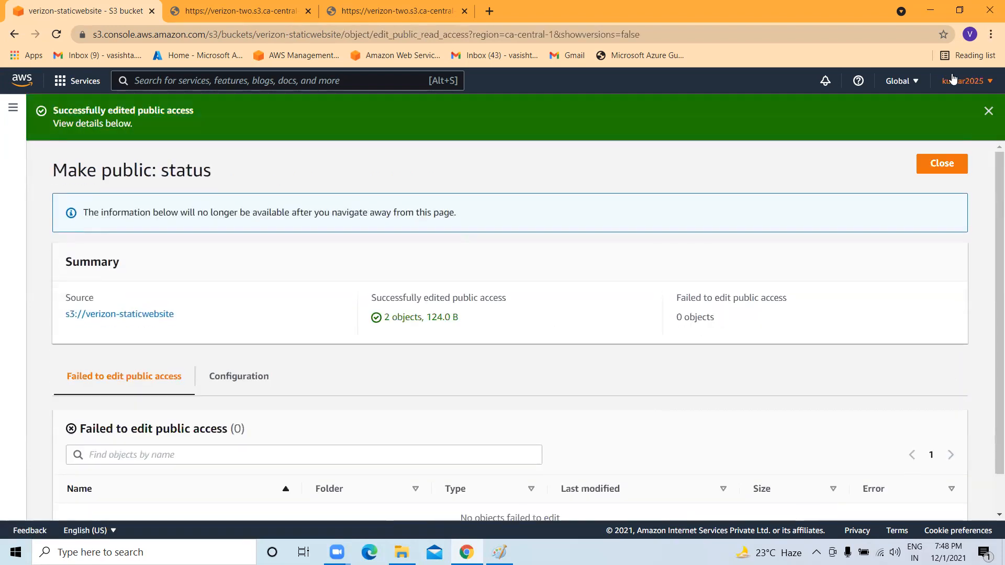
pyautogui.click(989, 110)
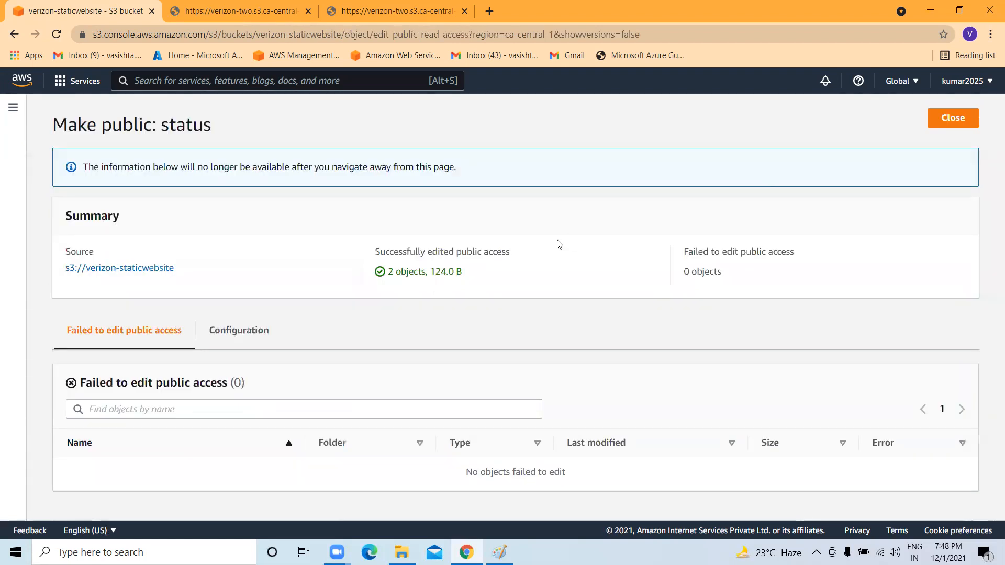
pyautogui.click(133, 269)
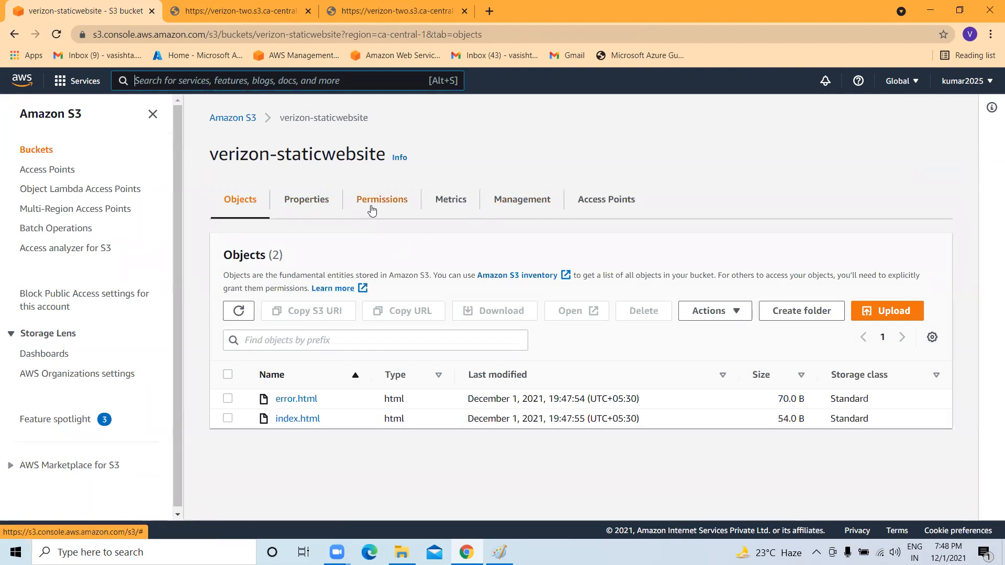
# Show the bucket's Properties and highlight Static website hosting, which is Disabled.
pyautogui.click(294, 203)
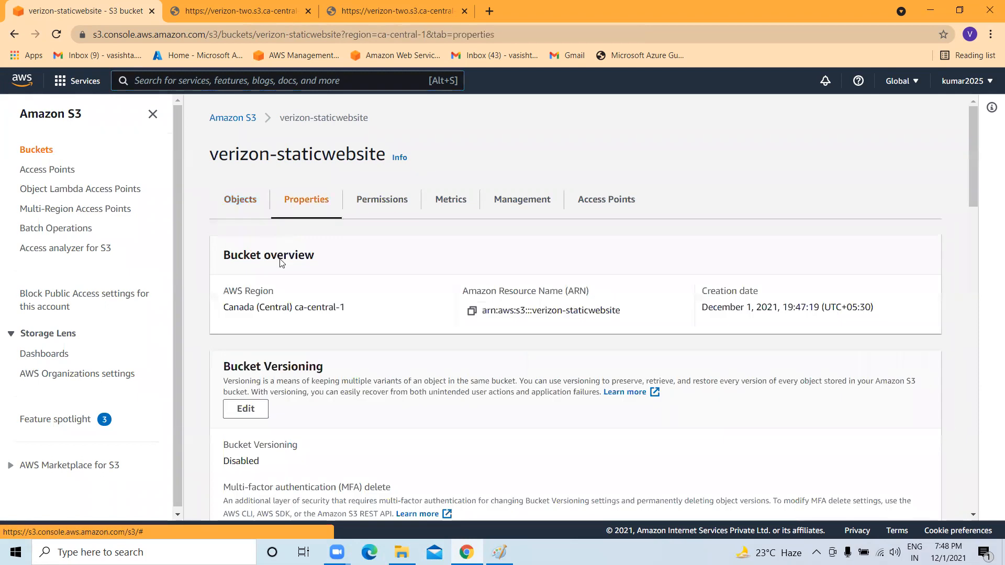
pyautogui.scroll(-18, 301, 359)
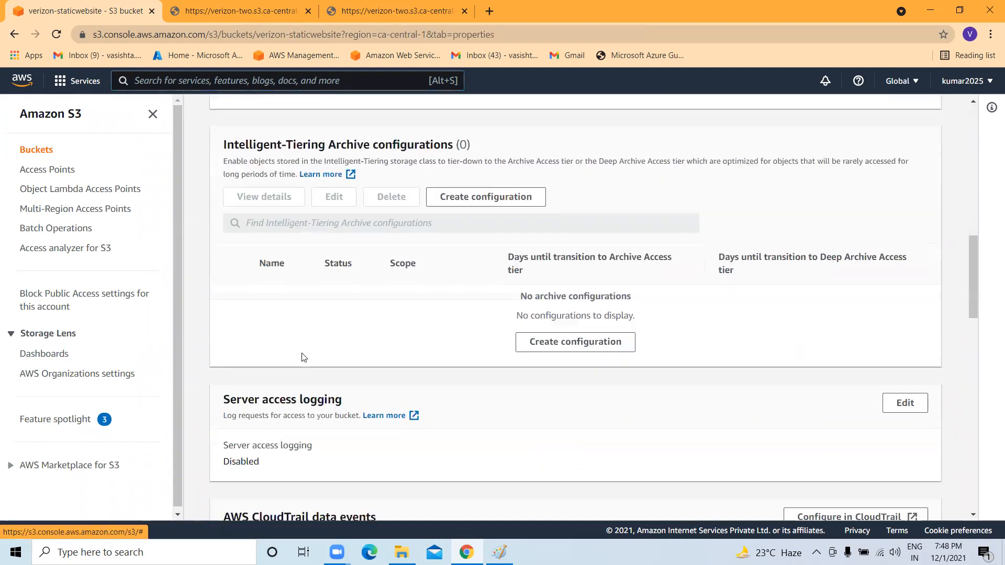
pyautogui.scroll(-16, 280, 276)
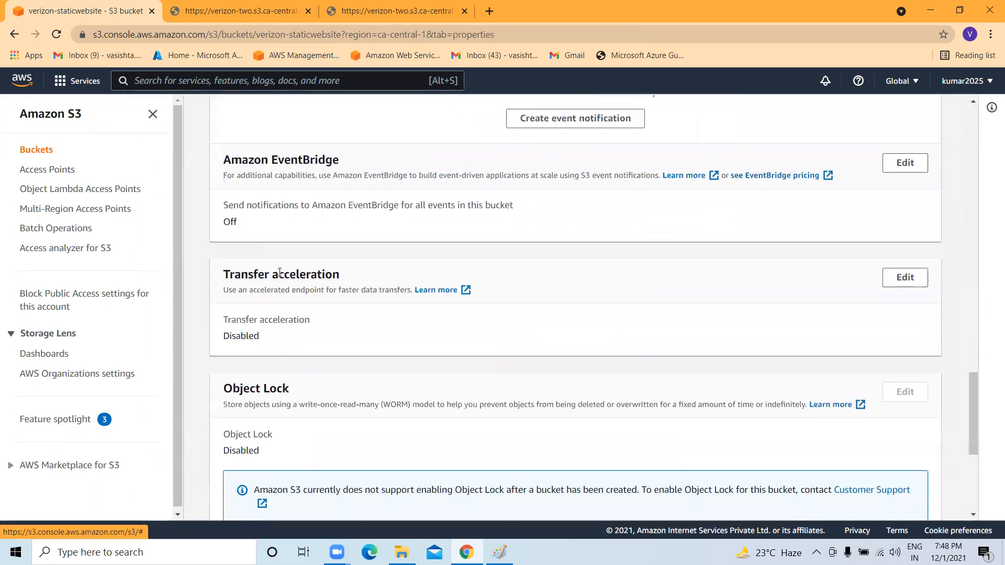
pyautogui.scroll(20, 279, 276)
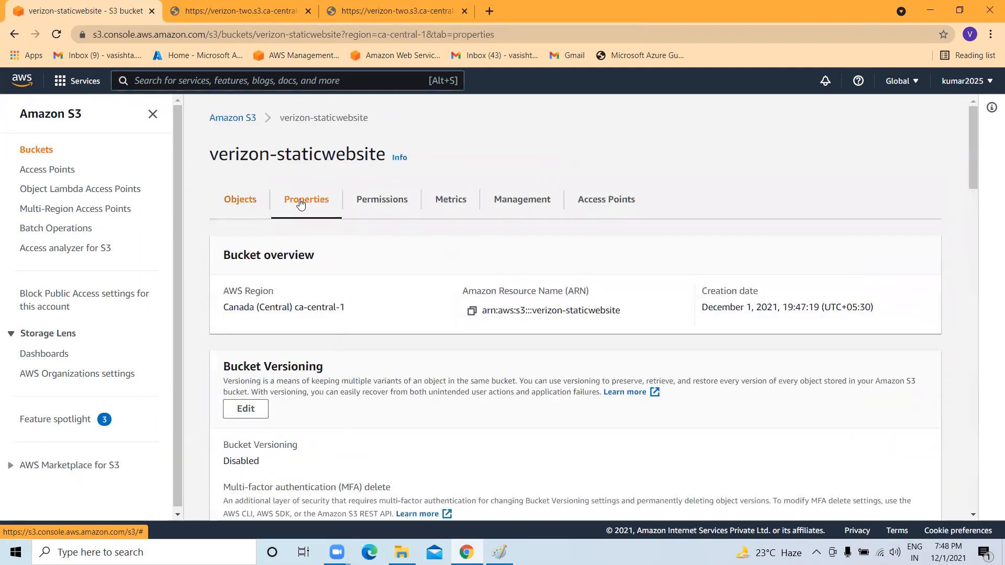
pyautogui.scroll(-12, 355, 278)
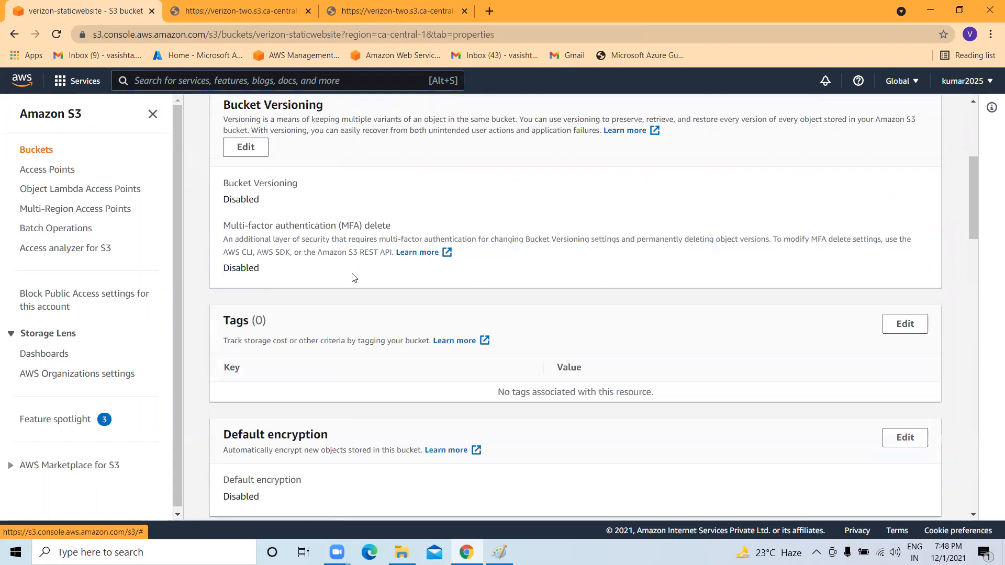
pyautogui.scroll(-10, 354, 278)
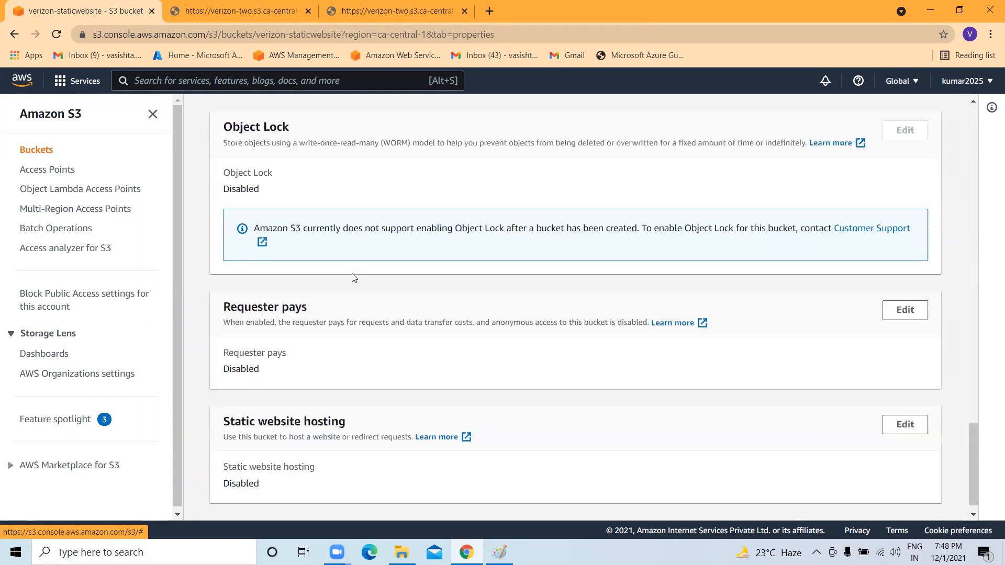
pyautogui.moveTo(231, 399)
pyautogui.mouseDown()
pyautogui.moveTo(319, 401)
pyautogui.moveTo(220, 403)
pyautogui.mouseUp()
pyautogui.moveTo(259, 460); pyautogui.dragTo(211, 464)
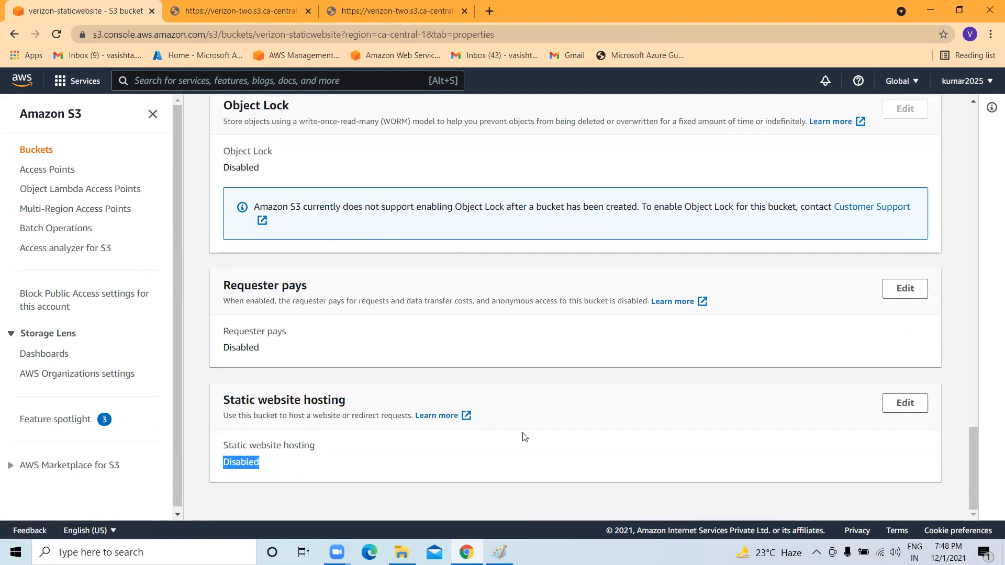
# Enable static website hosting and set index.html as the index document.
pyautogui.click(908, 406)
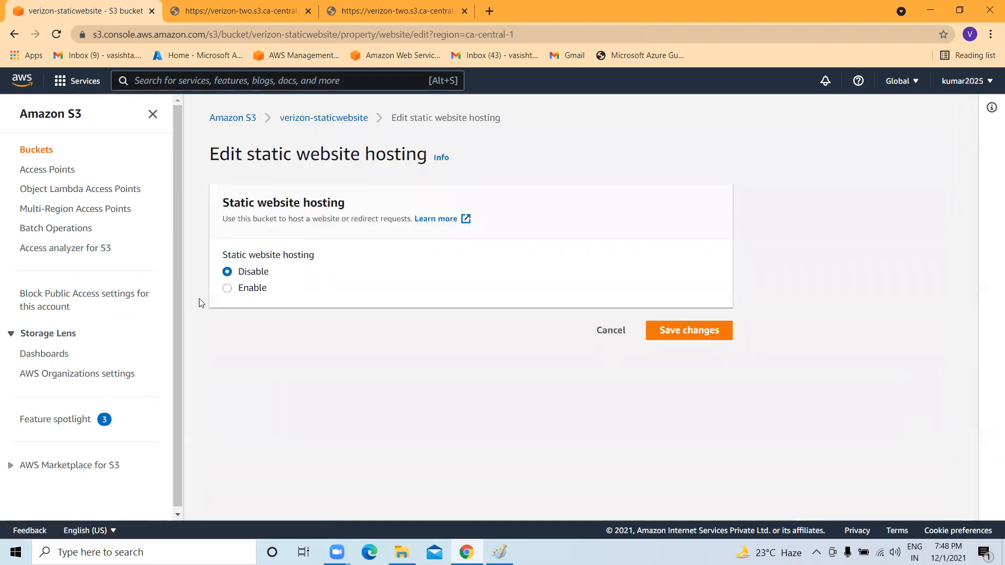
pyautogui.click(261, 292)
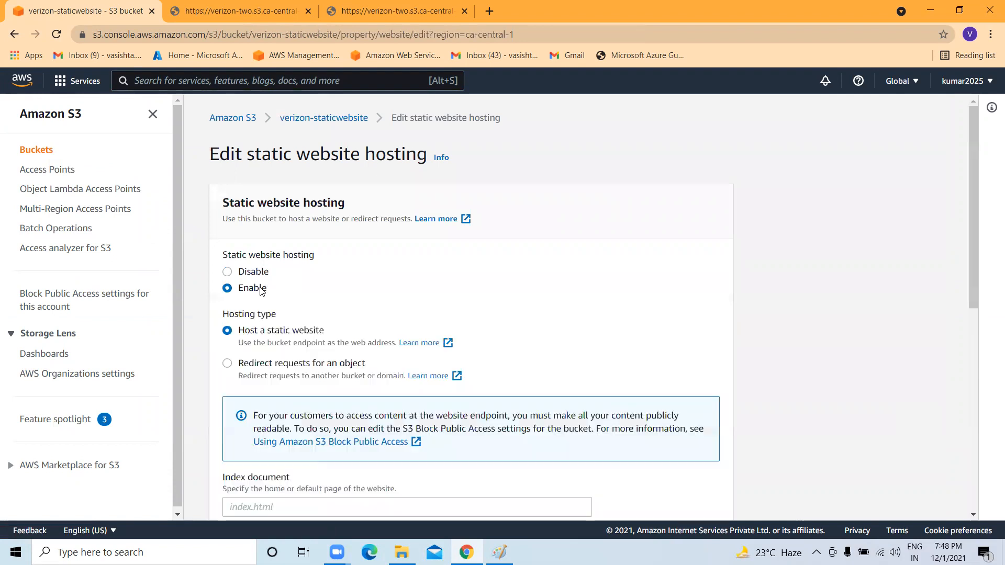
pyautogui.scroll(-2, 332, 203)
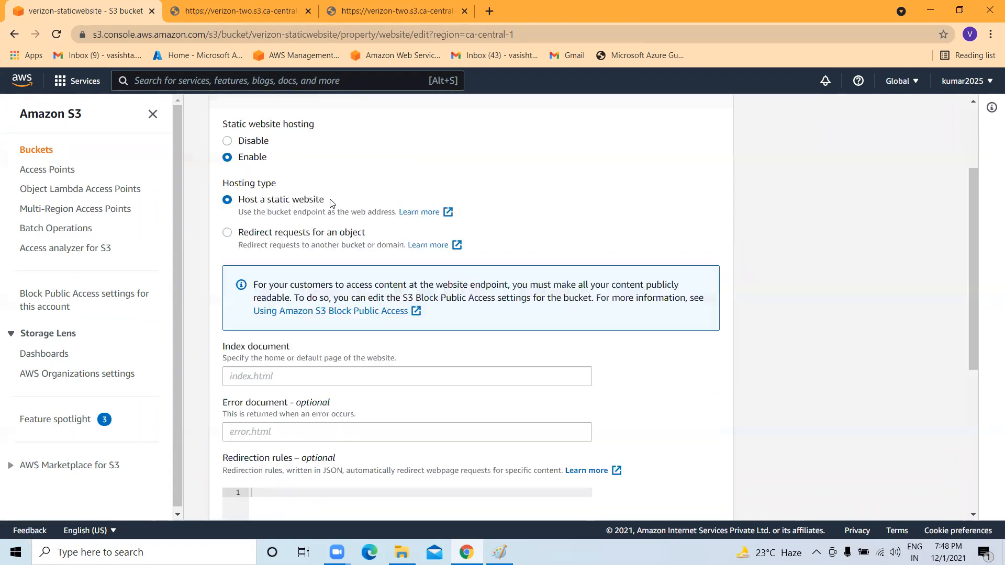
pyautogui.scroll(-1, 321, 222)
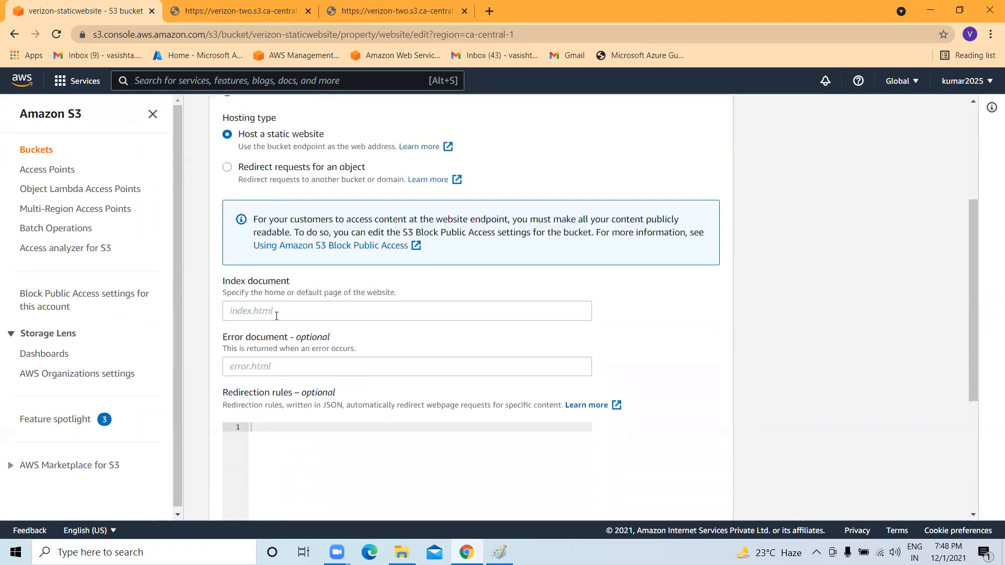
pyautogui.click(294, 311)
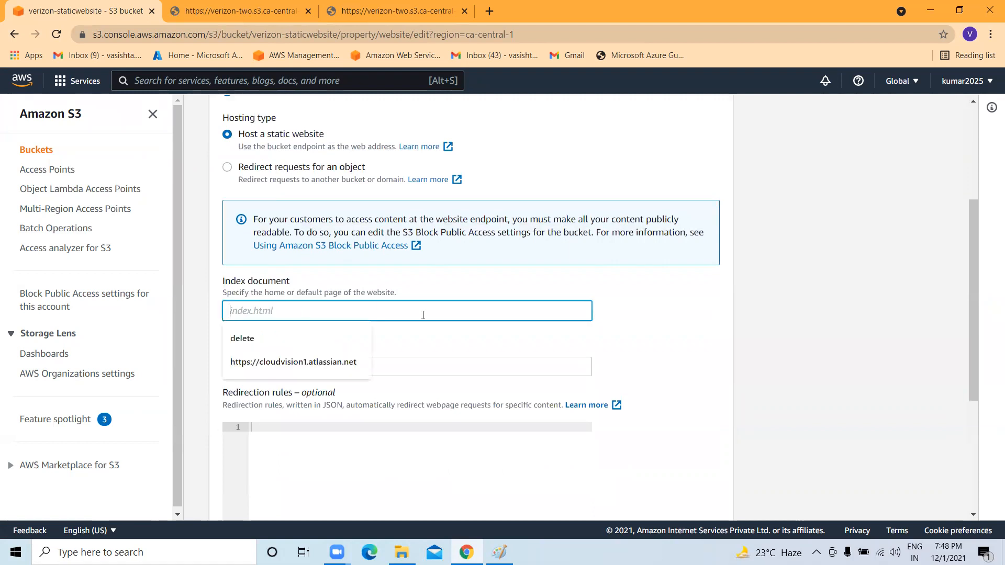
pyautogui.write('ine')
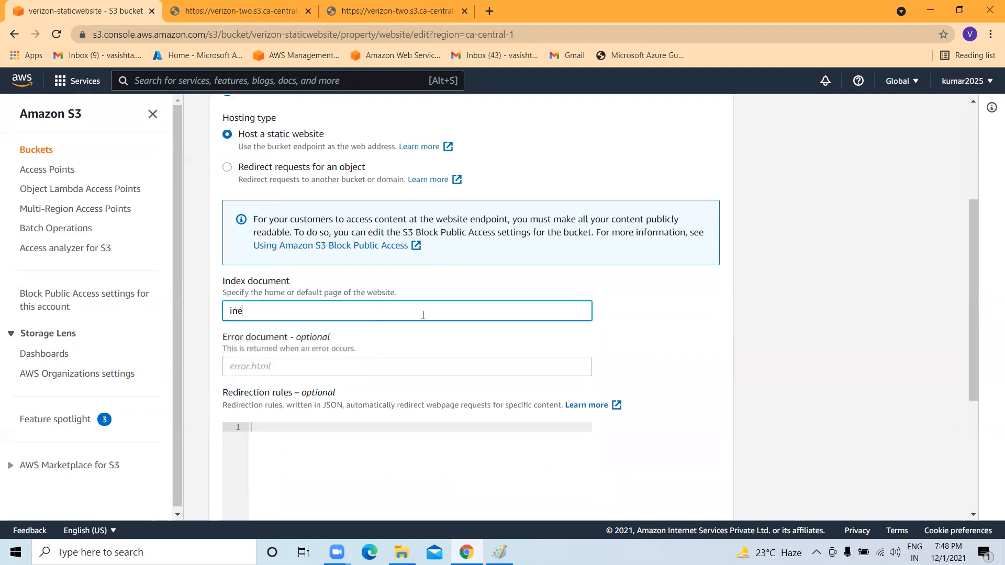
pyautogui.press('BackSpace')
pyautogui.write('index.html')
# Set error.html as the error document and save the hosting settings.
pyautogui.click(319, 366)
pyautogui.write('error.html')
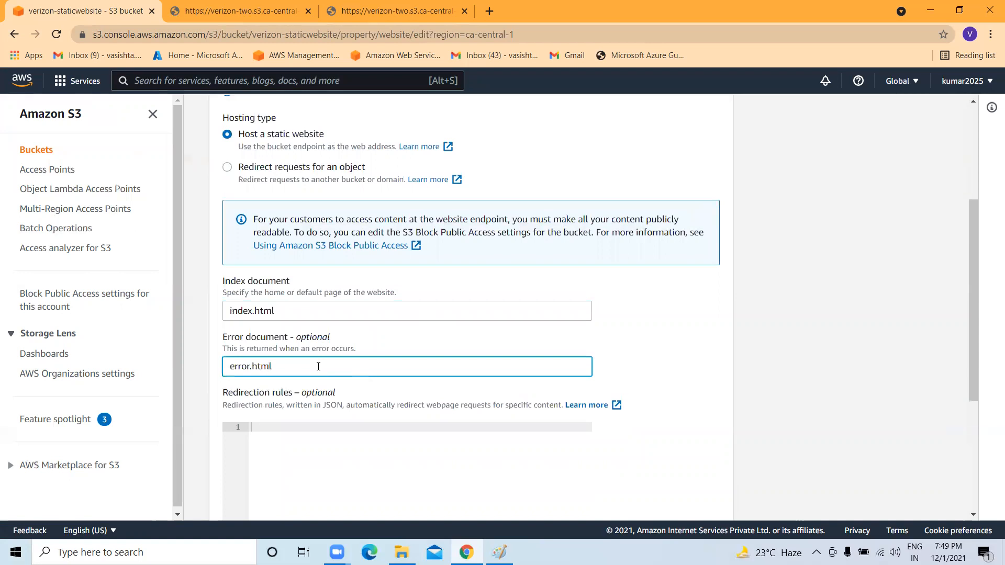
pyautogui.scroll(-4, 317, 366)
pyautogui.scroll(4, 316, 365)
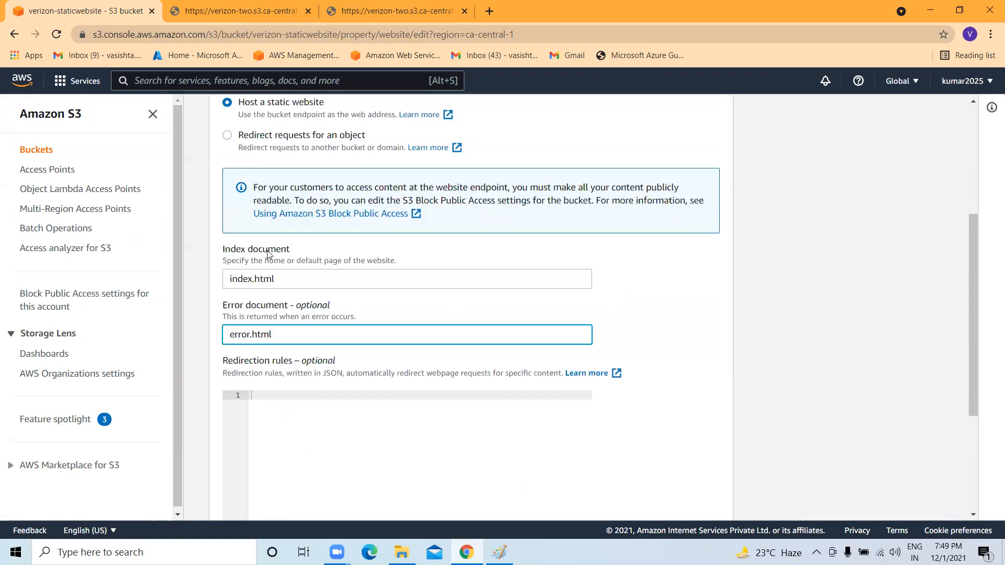
pyautogui.scroll(-1, 279, 284)
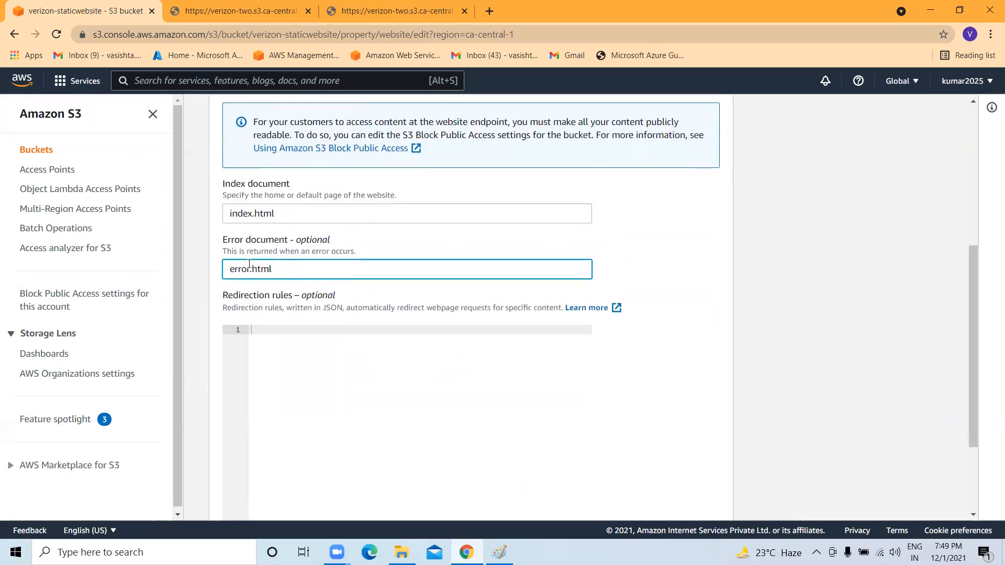
pyautogui.scroll(-2, 270, 271)
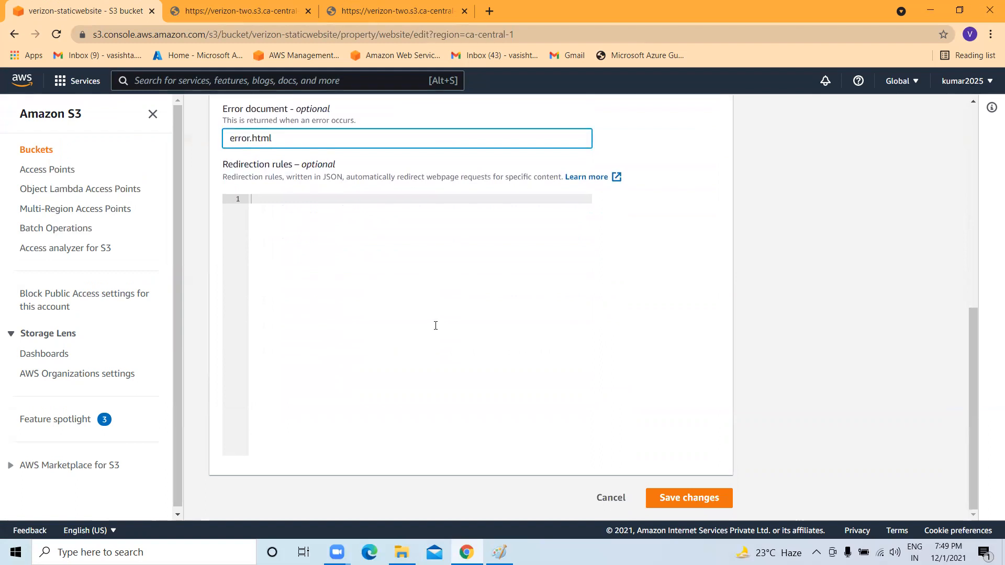
pyautogui.scroll(3, 436, 326)
pyautogui.scroll(-3, 436, 325)
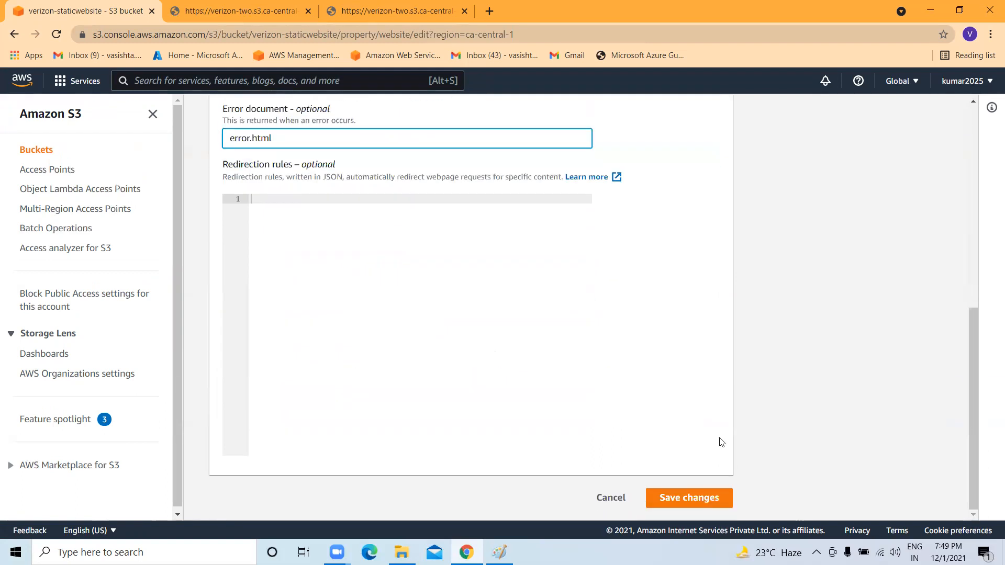
pyautogui.click(692, 499)
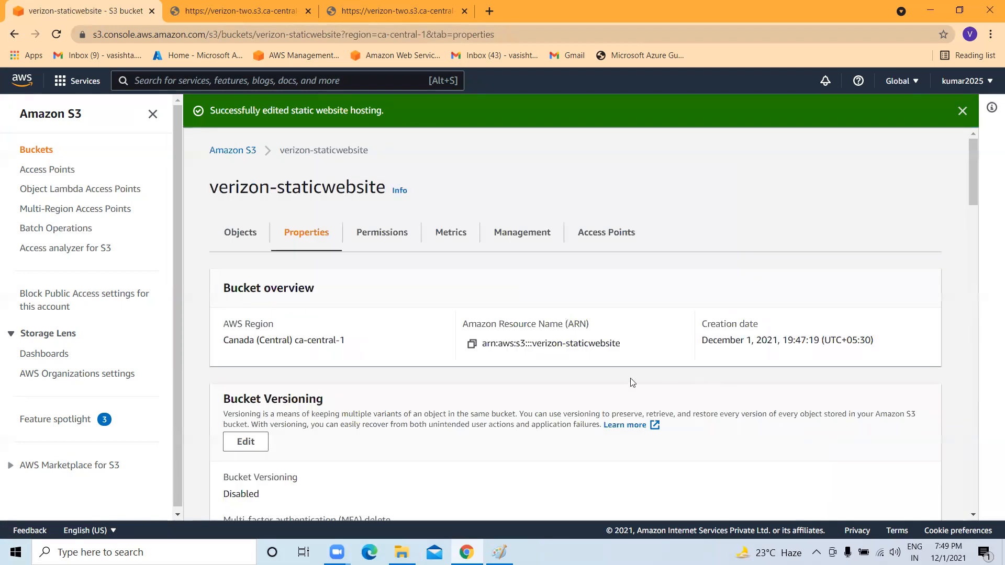
# Highlight the Static website hosting section and copy the bucket website endpoint URL.
pyautogui.scroll(-20, 522, 348)
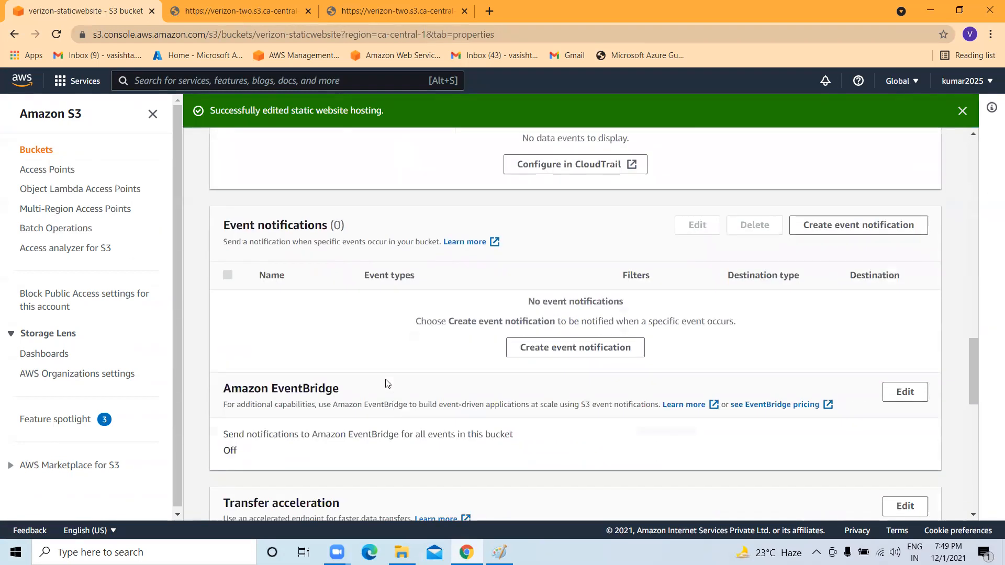
pyautogui.scroll(-10, 387, 384)
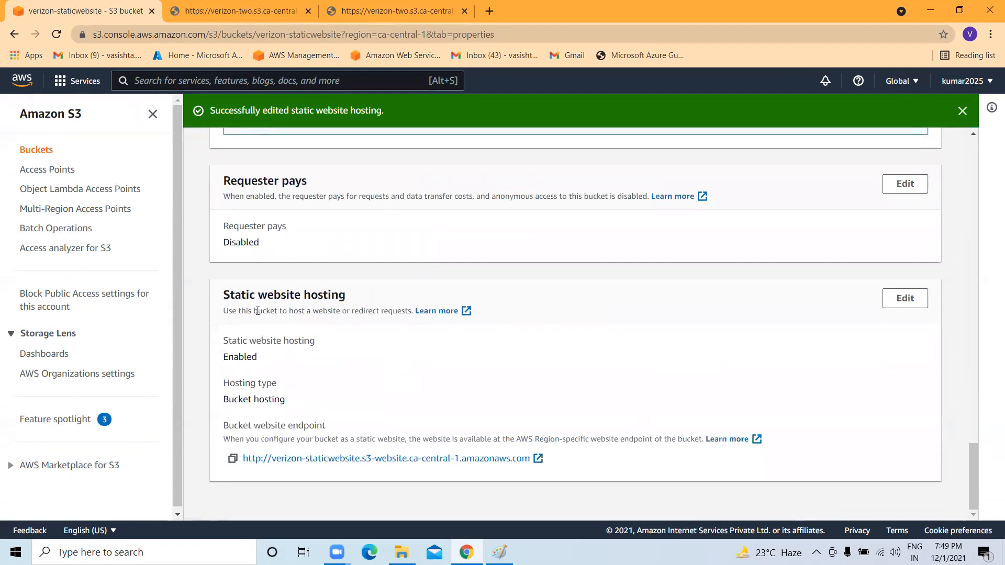
pyautogui.moveTo(222, 295); pyautogui.dragTo(337, 292)
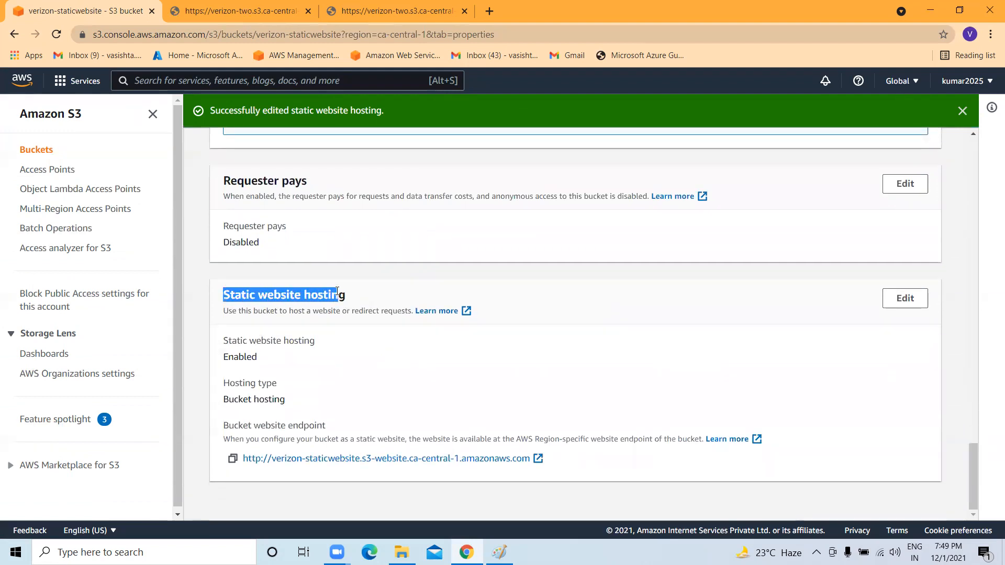
pyautogui.moveTo(223, 421); pyautogui.dragTo(339, 425)
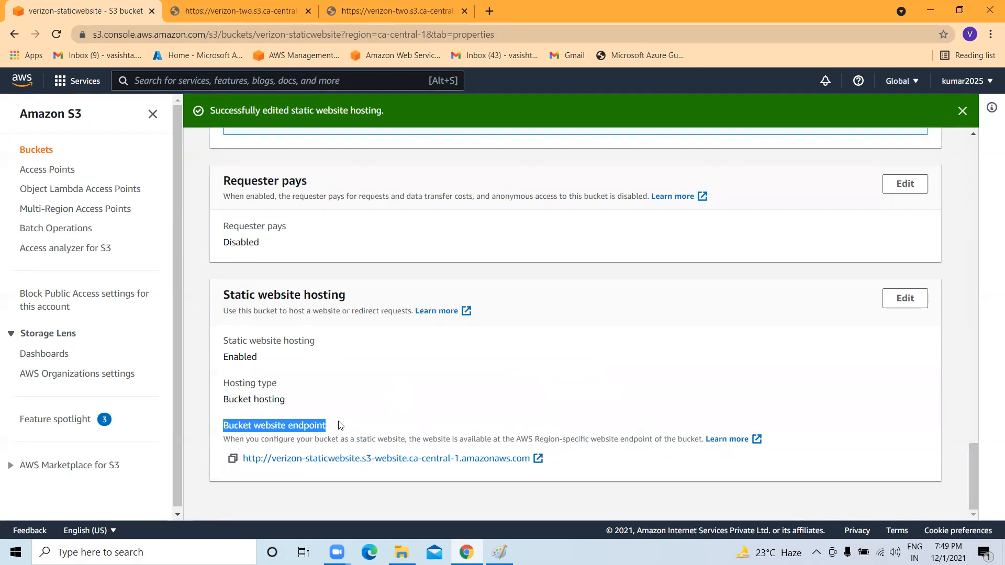
pyautogui.click(233, 460)
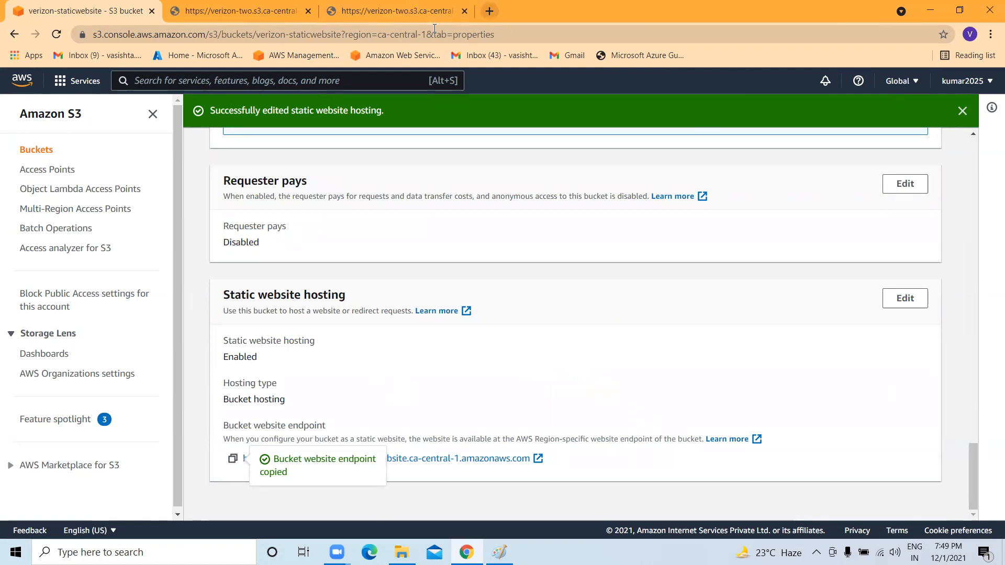
# Load the bucket website endpoint in a new browser tab to show the welcome page.
pyautogui.click(490, 11)
pyautogui.hotkey('ctrl', 'v')
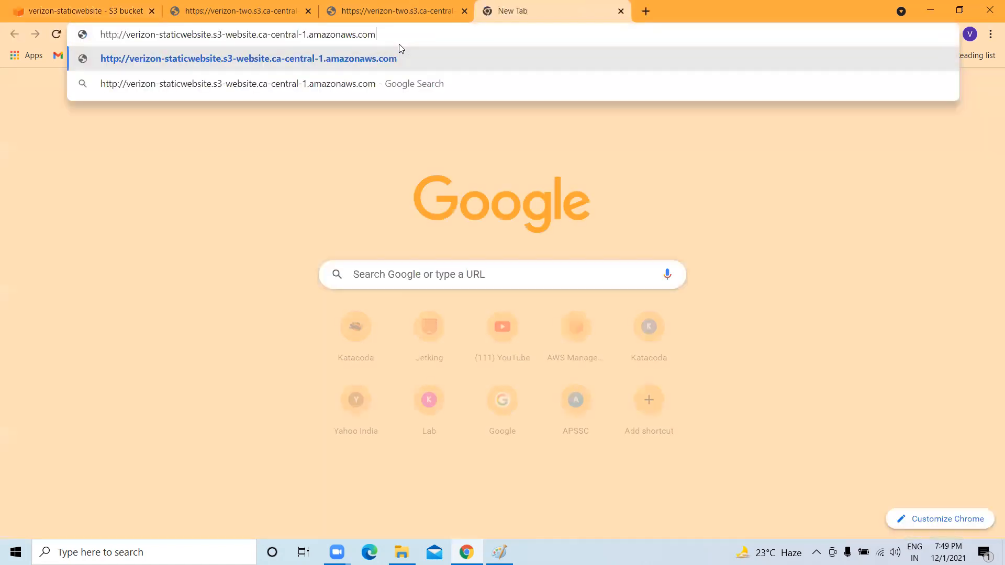
pyautogui.press('Return')
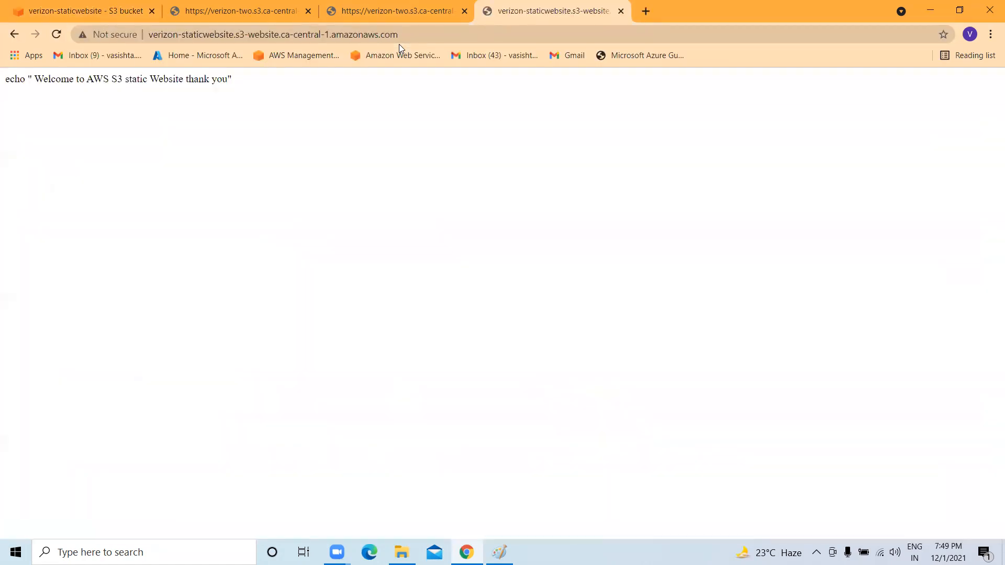
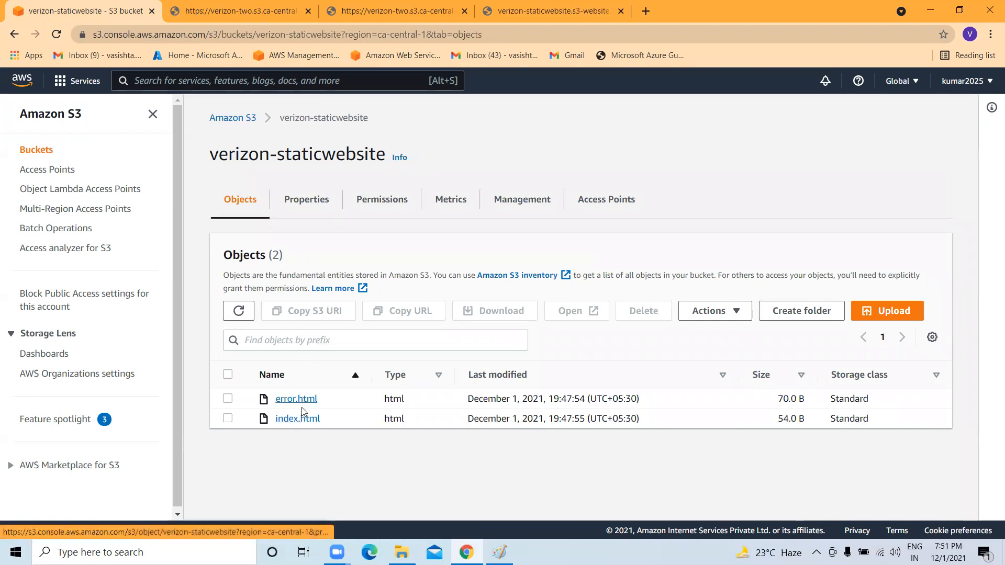
# Permanently delete index.html from verizon-staticwebsite, confirming with the copied phrase 'permanently delete'.
pyautogui.click(228, 418)
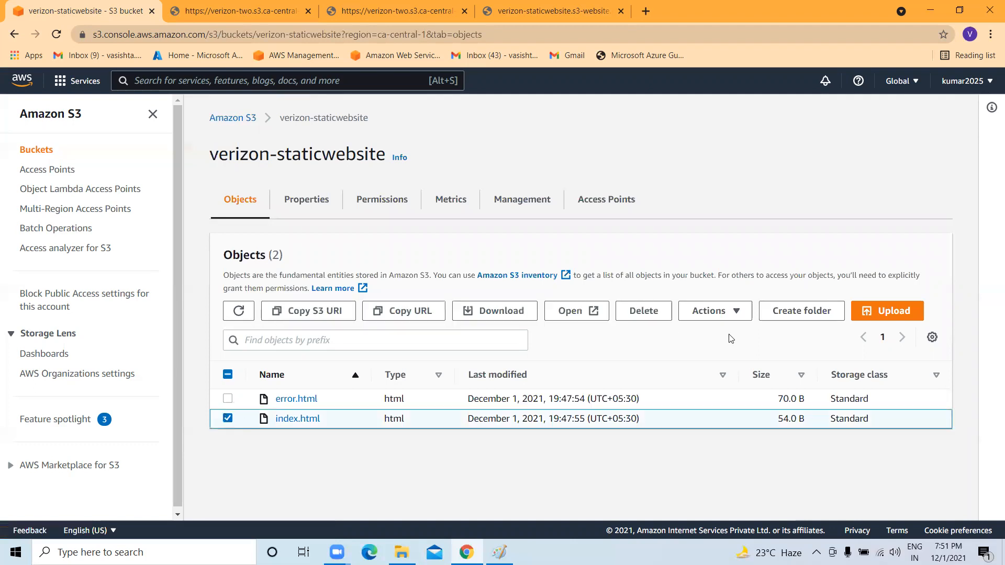
pyautogui.click(639, 316)
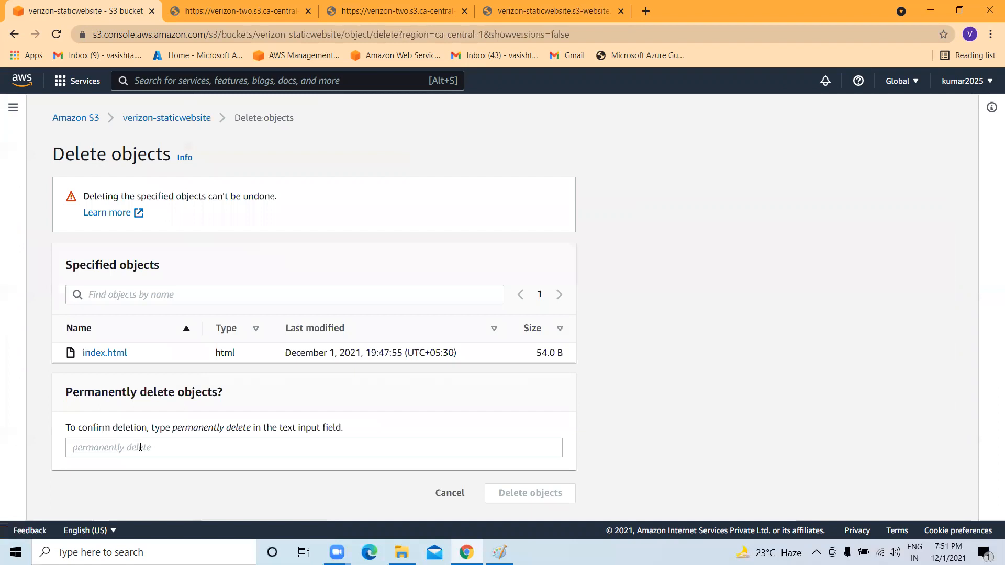
pyautogui.moveTo(252, 428); pyautogui.dragTo(172, 433)
pyautogui.hotkey('ctrl', 'c')
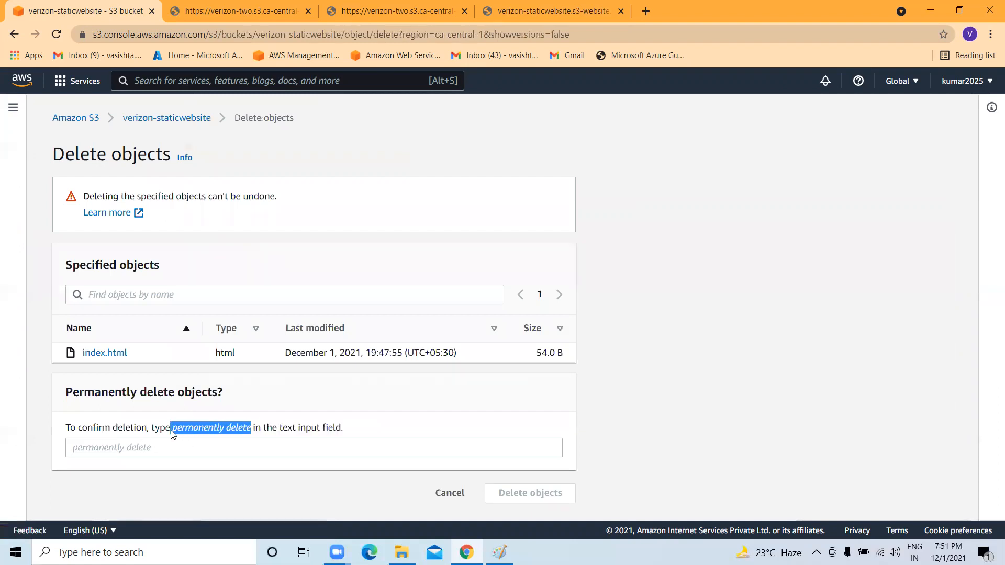
pyautogui.rightClick(178, 429)
pyautogui.click(212, 442)
pyautogui.click(151, 446)
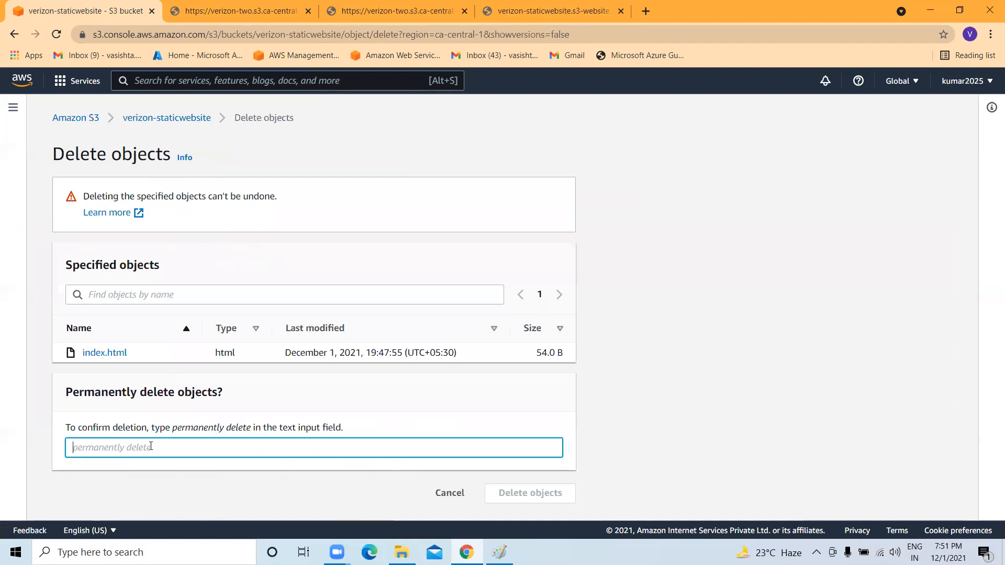
pyautogui.hotkey('ctrl', 'v')
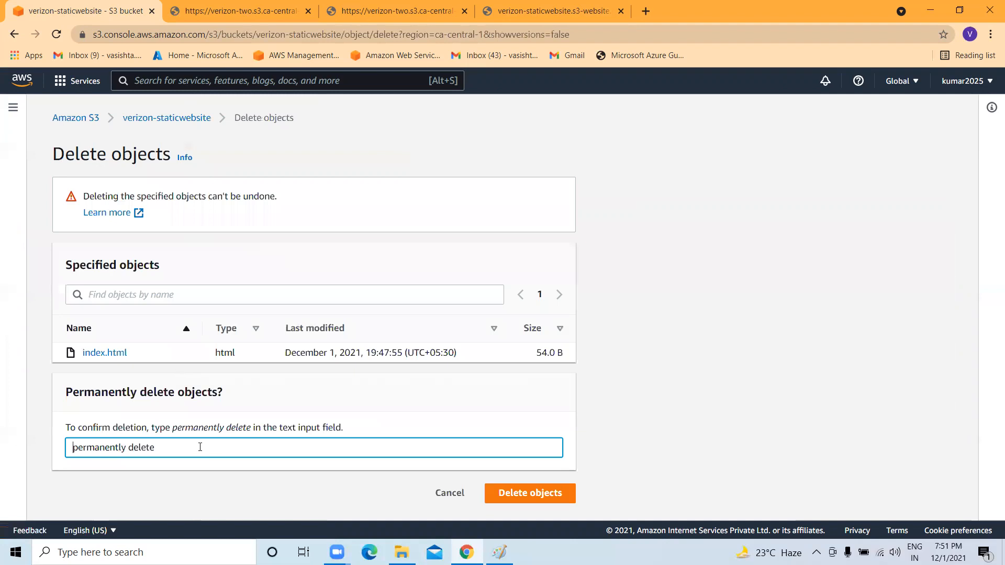
pyautogui.click(530, 493)
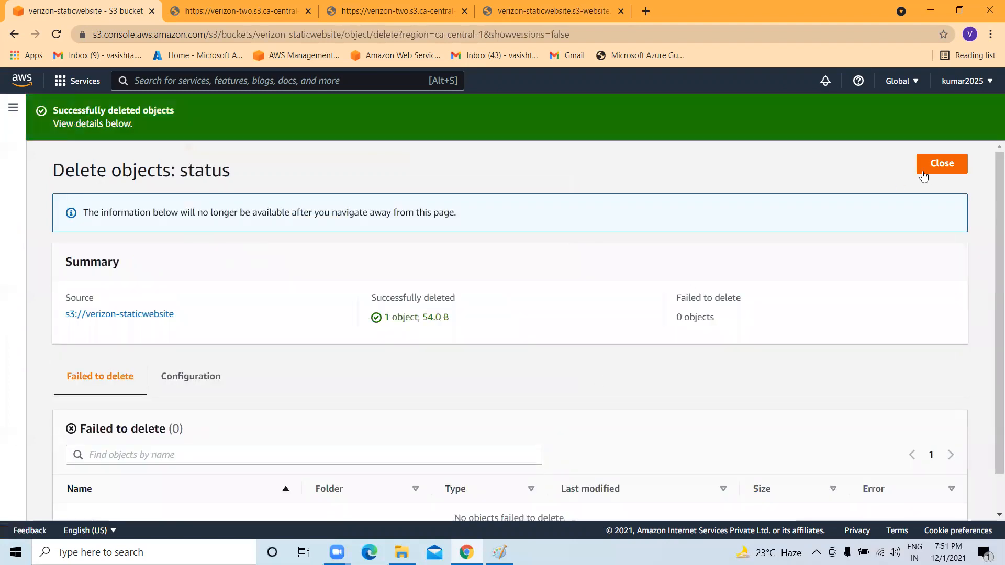
pyautogui.click(940, 166)
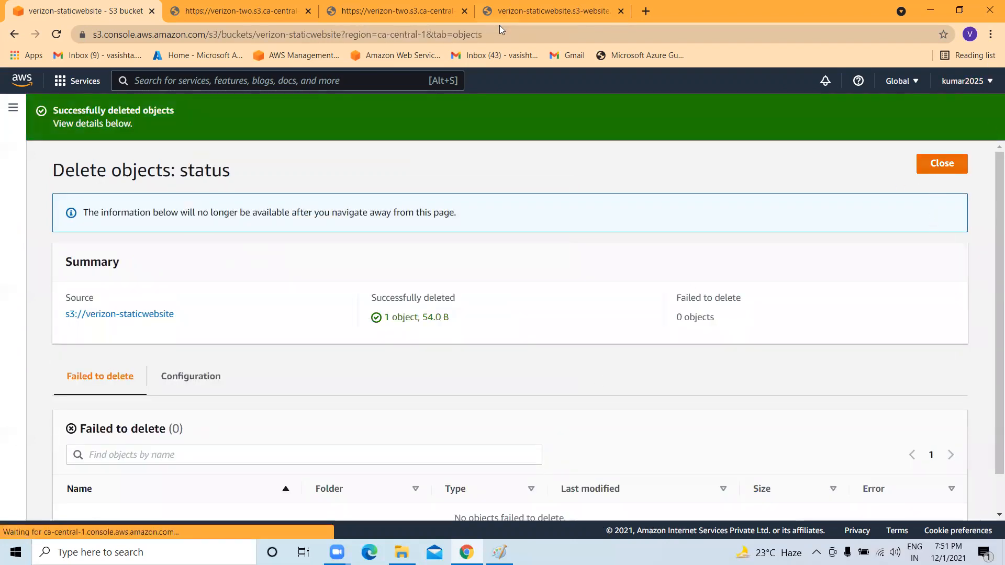
# Reload the static website tab to show the '#403 Server Down' error page, then return to the S3 tab.
pyautogui.click(962, 9)
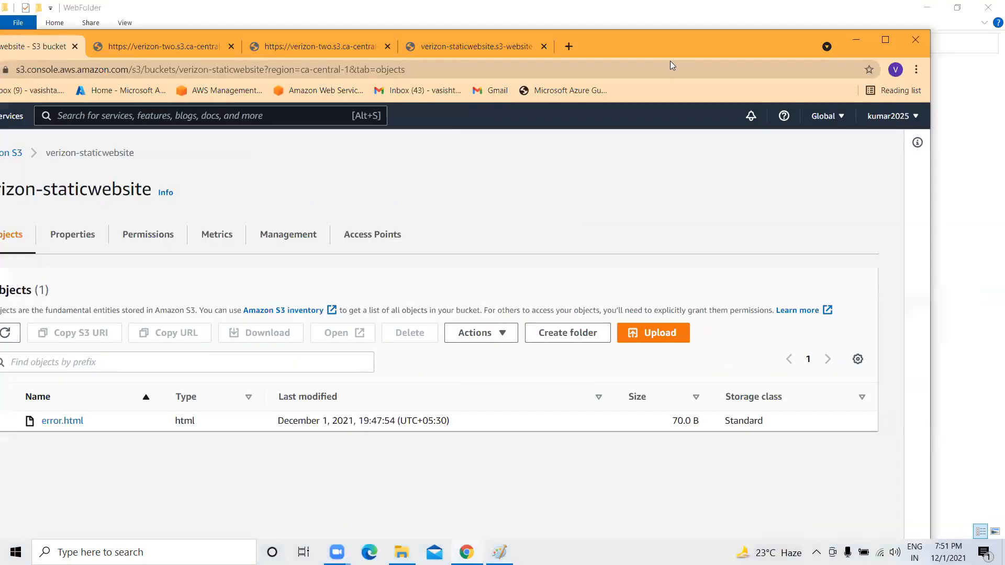
pyautogui.click(495, 57)
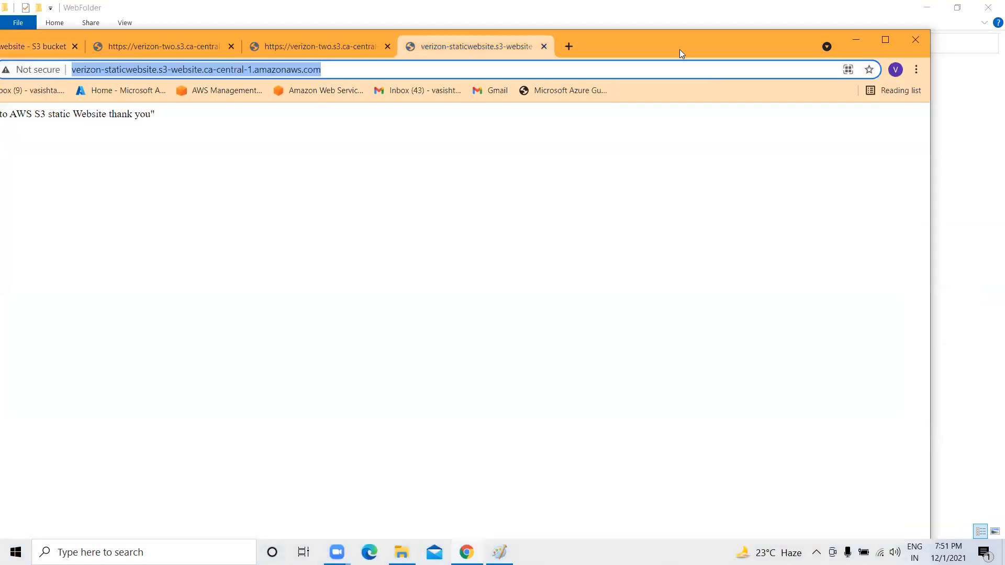
pyautogui.moveTo(679, 50); pyautogui.dragTo(753, 57)
pyautogui.click(53, 77)
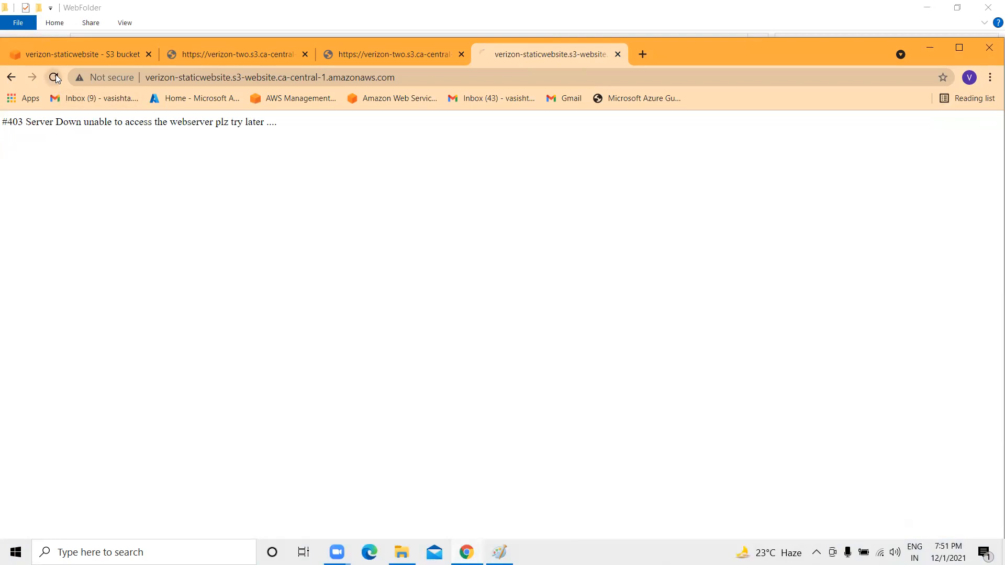
pyautogui.moveTo(5, 121); pyautogui.dragTo(292, 128)
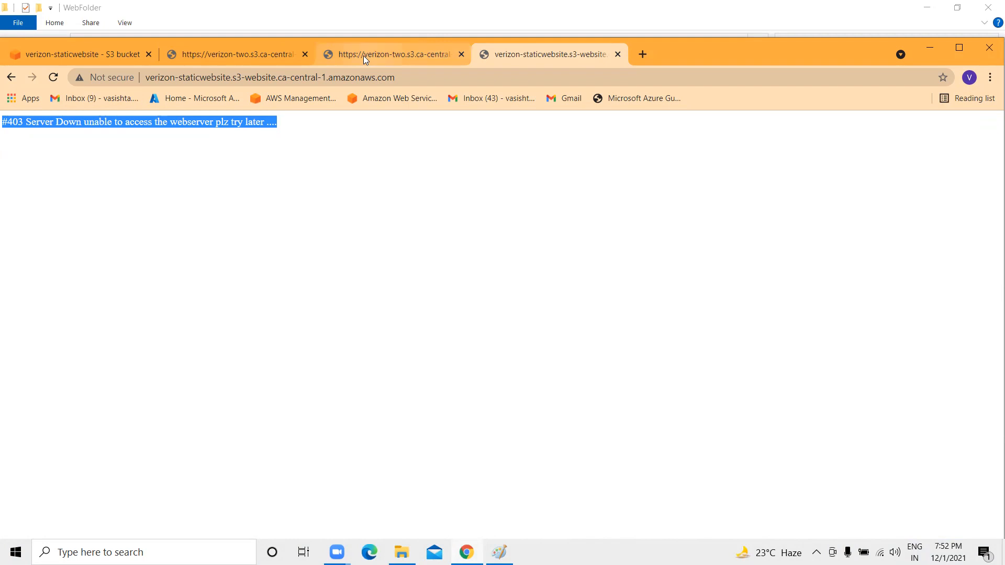
pyautogui.click(375, 51)
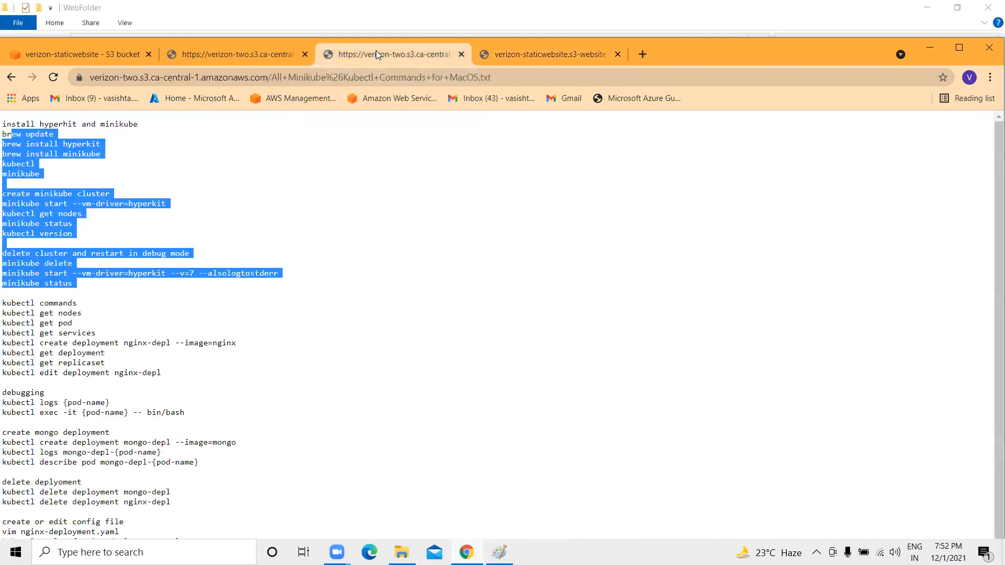
pyautogui.click(42, 55)
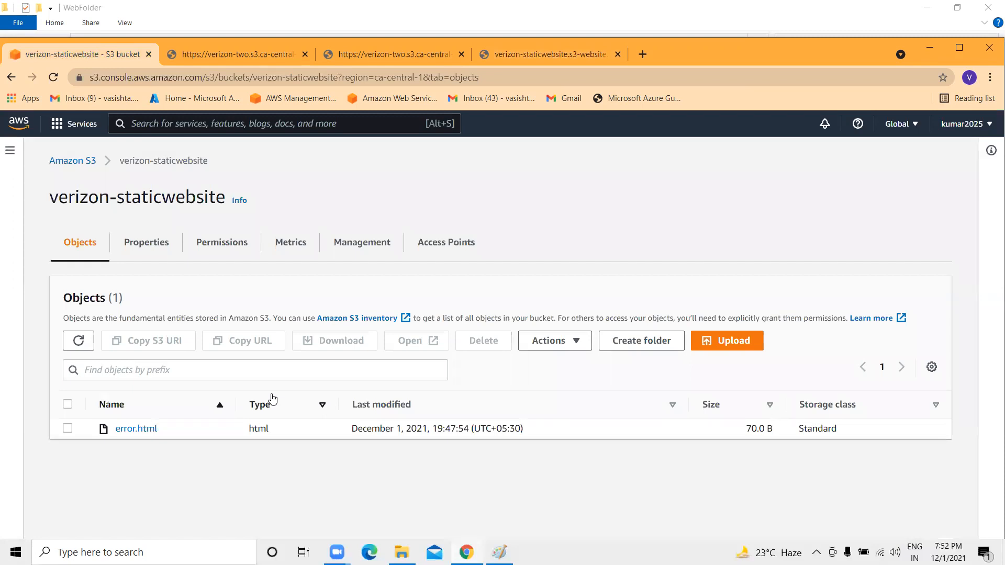
pyautogui.moveTo(49, 197); pyautogui.dragTo(225, 197)
pyautogui.click(208, 252)
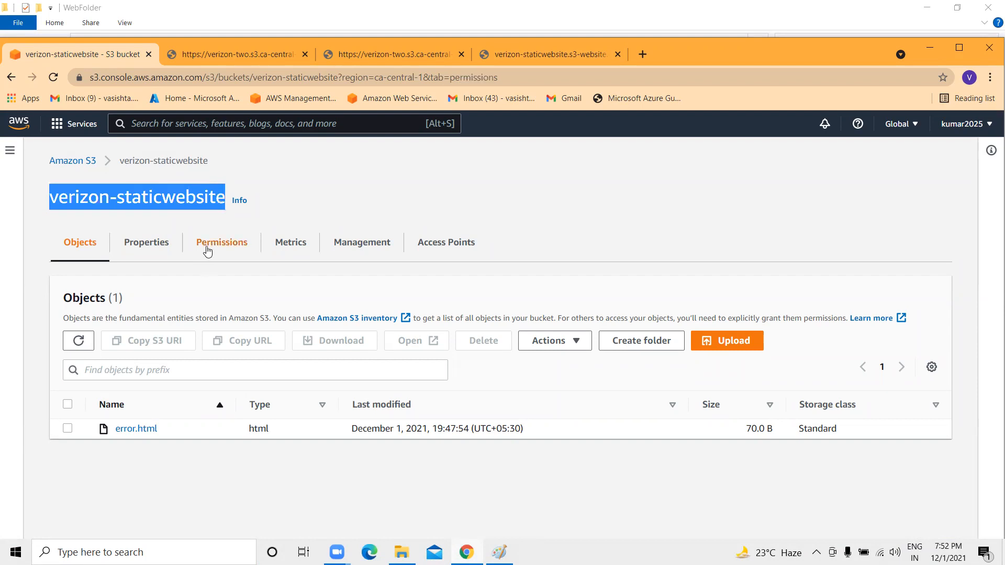
pyautogui.scroll(-5, 200, 269)
pyautogui.scroll(3, 139, 287)
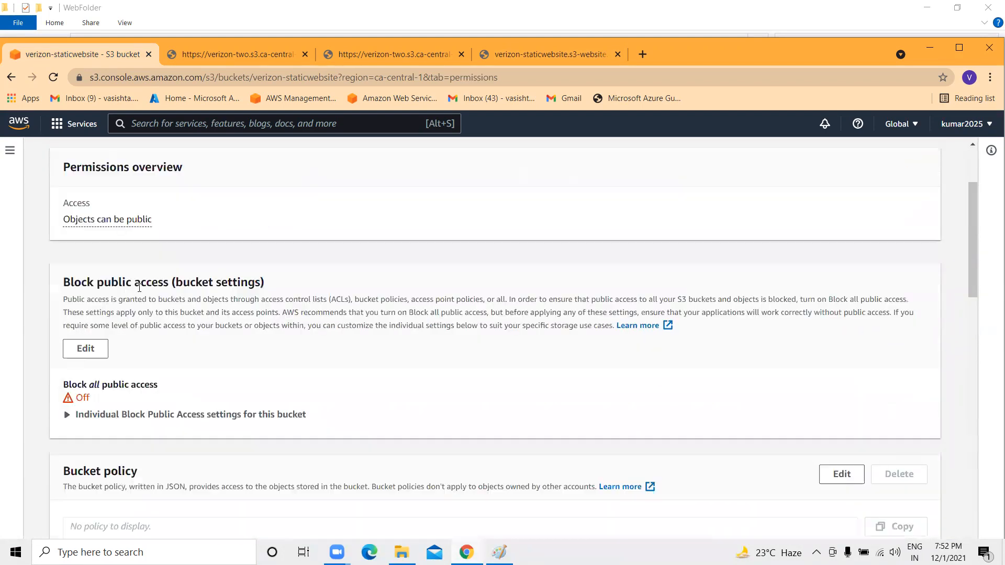
pyautogui.scroll(3, 187, 351)
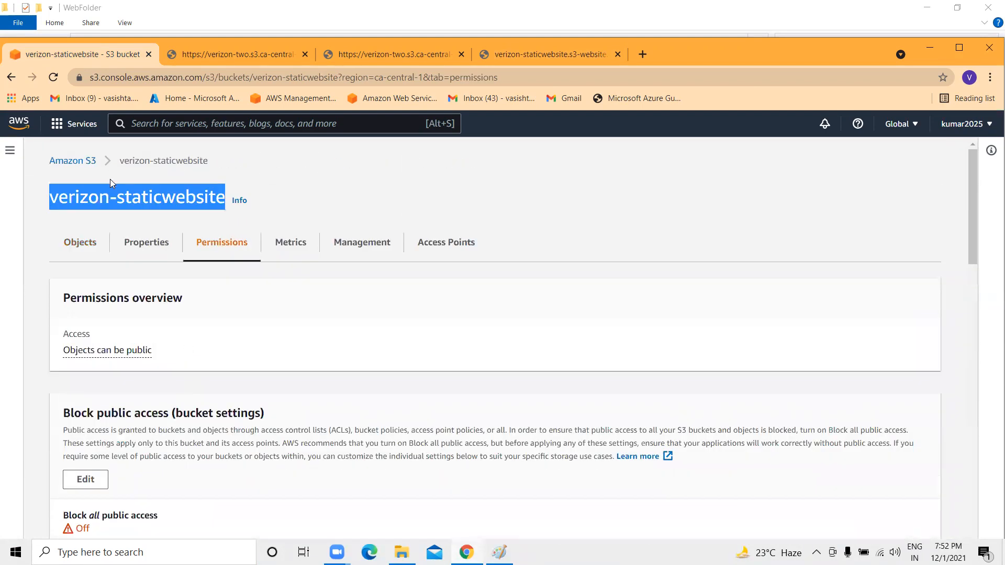
pyautogui.click(184, 160)
pyautogui.click(73, 250)
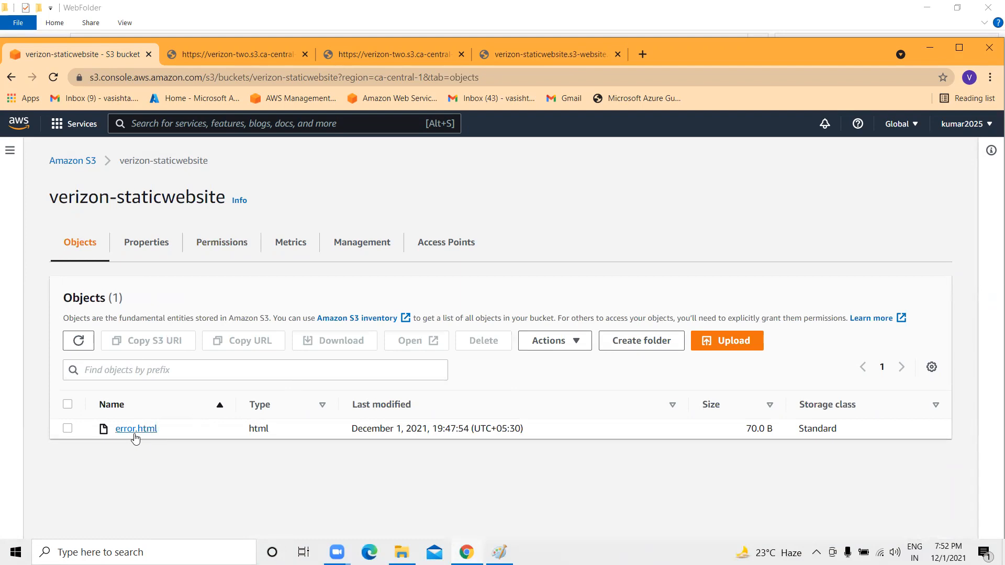
# Add index.html from the WebFolder to a new upload for the bucket.
pyautogui.click(731, 349)
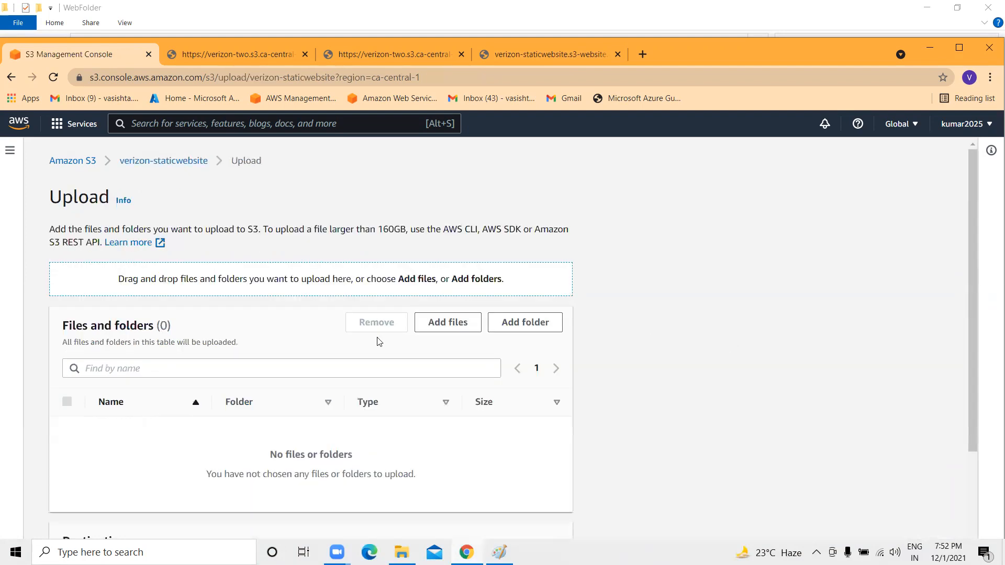
pyautogui.click(443, 323)
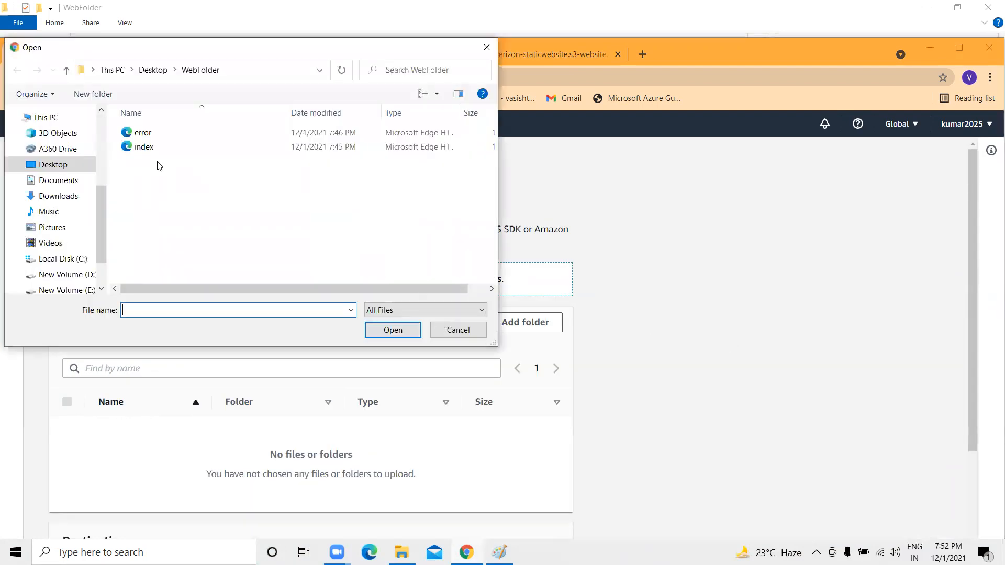
pyautogui.click(146, 147)
pyautogui.click(392, 332)
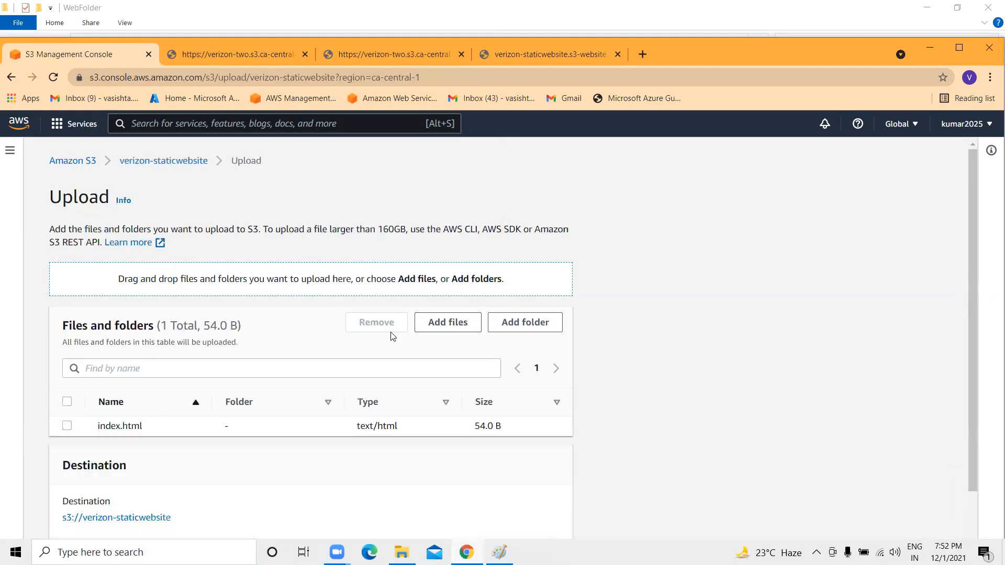
pyautogui.scroll(-2, 254, 418)
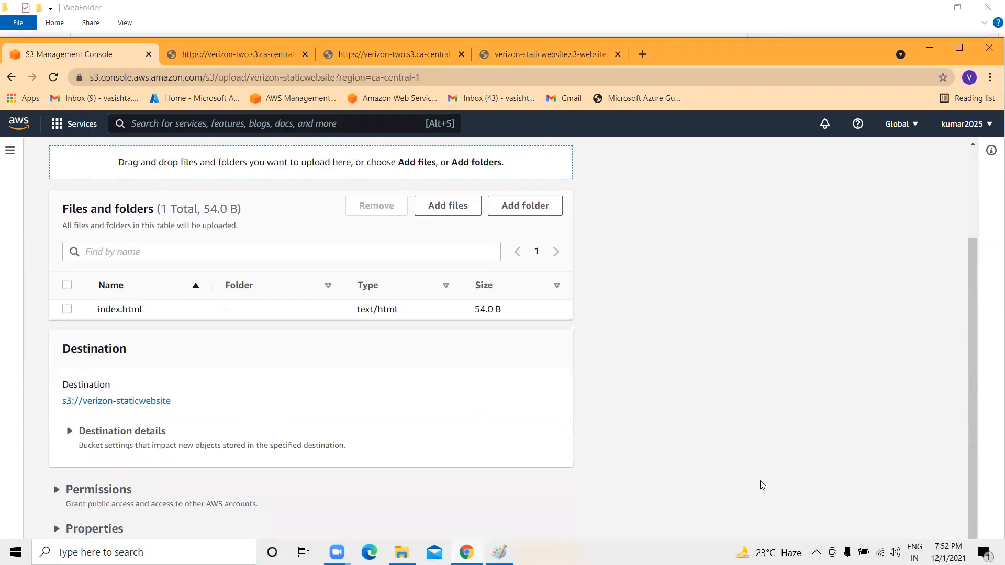
pyautogui.scroll(2, 274, 444)
pyautogui.scroll(-2, 274, 438)
pyautogui.scroll(2, 451, 484)
pyautogui.scroll(-2, 464, 405)
# Review the upload's destination section and expand its permissions options.
pyautogui.moveTo(968, 366); pyautogui.dragTo(968, 478)
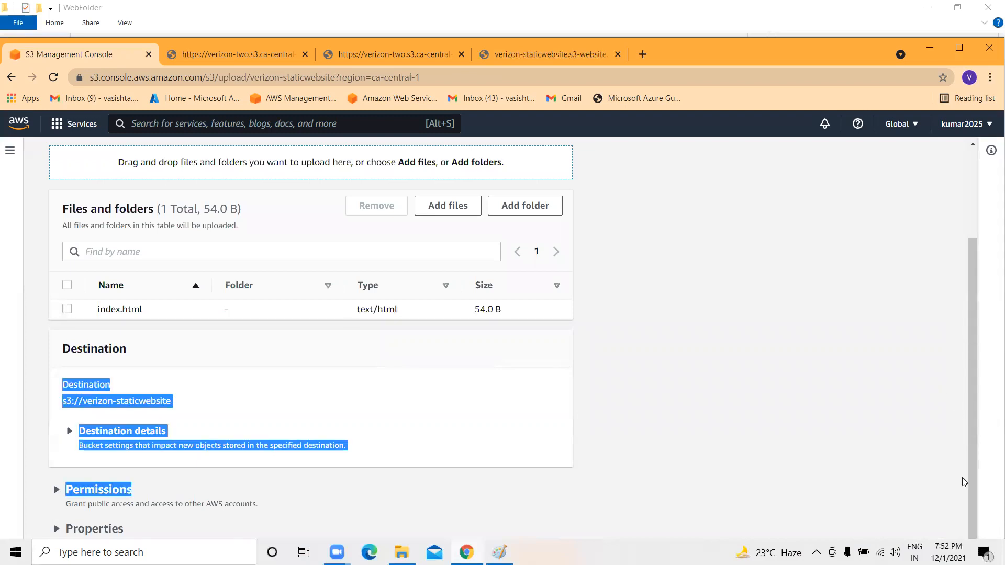
pyautogui.click(503, 502)
pyautogui.scroll(-5, 572, 415)
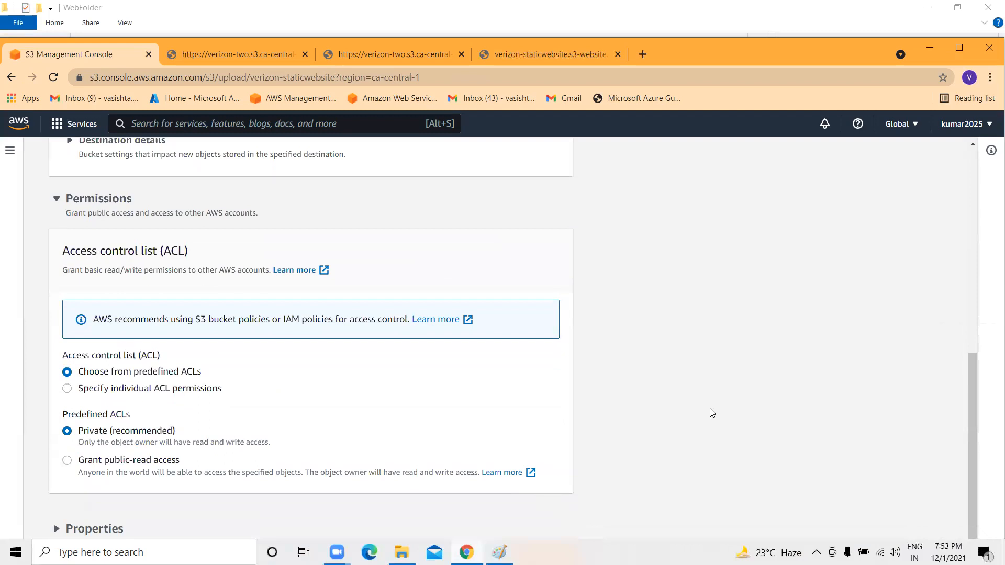
pyautogui.scroll(6, 710, 409)
pyautogui.scroll(-6, 710, 411)
pyautogui.scroll(1, 710, 411)
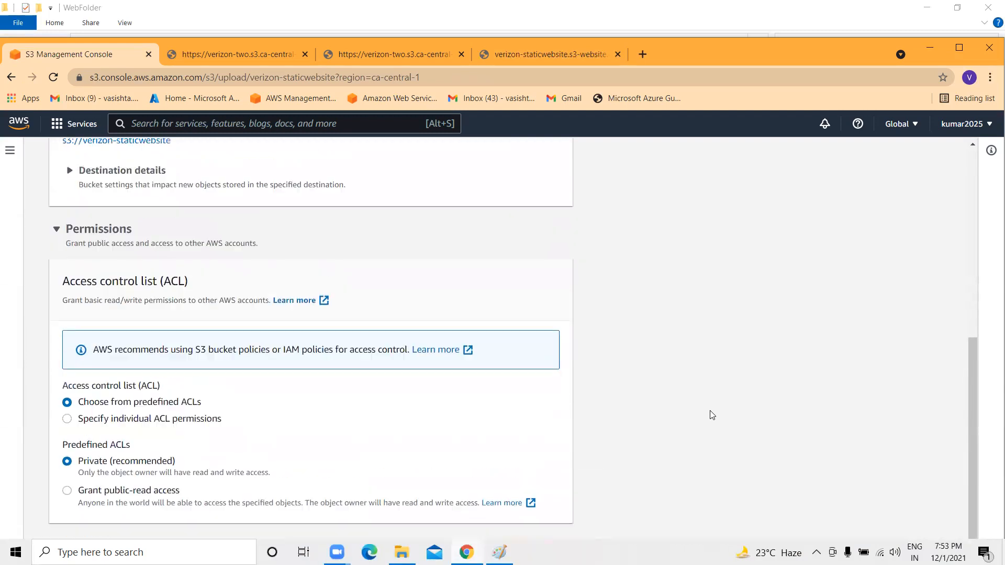
pyautogui.scroll(8, 711, 414)
pyautogui.scroll(-3, 119, 429)
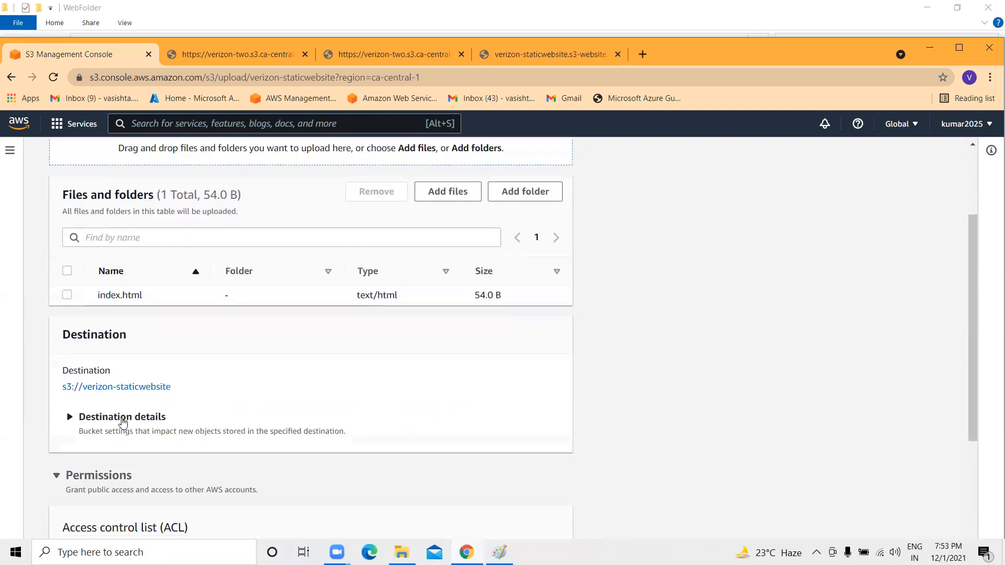
pyautogui.scroll(-5, 122, 422)
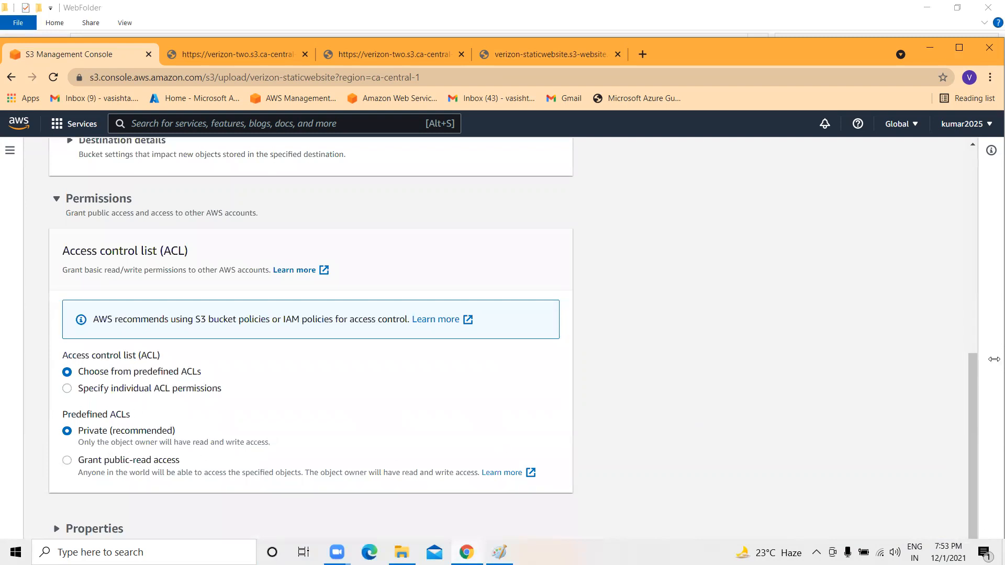
pyautogui.moveTo(972, 383); pyautogui.dragTo(985, 112)
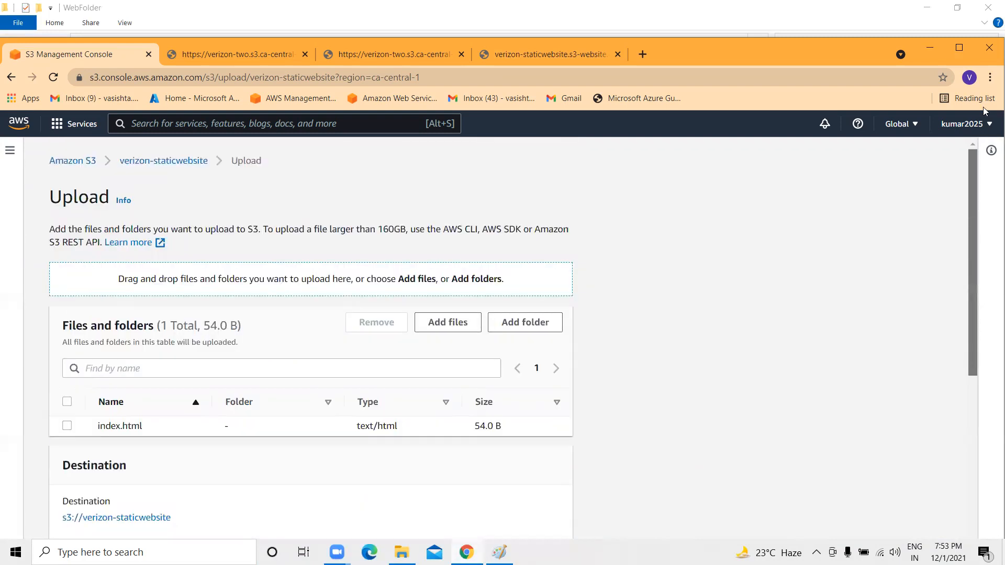
pyautogui.scroll(-7, 983, 299)
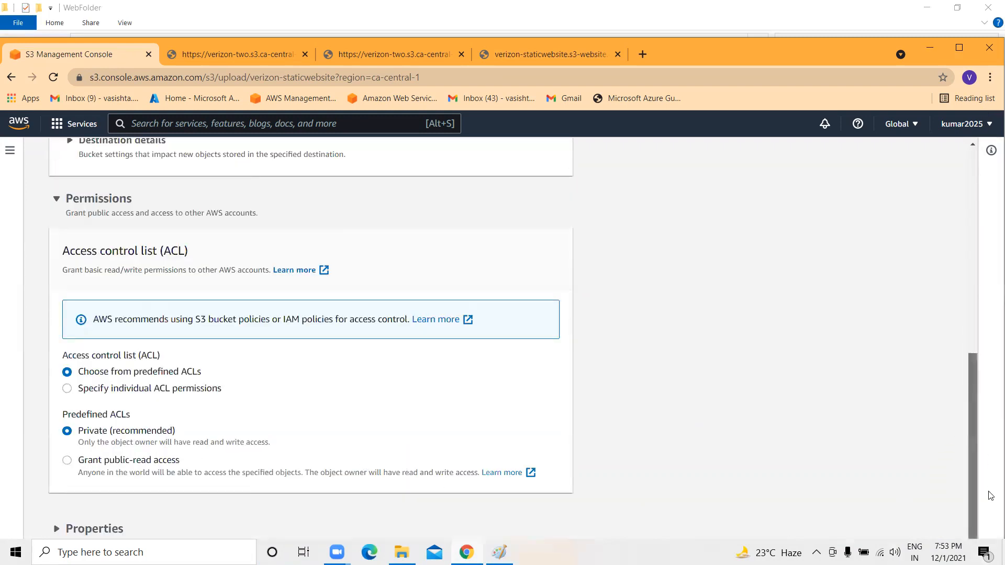
# Upload index.html (54.0 B) and return to the verizon-staticwebsite object list.
pyautogui.click(959, 48)
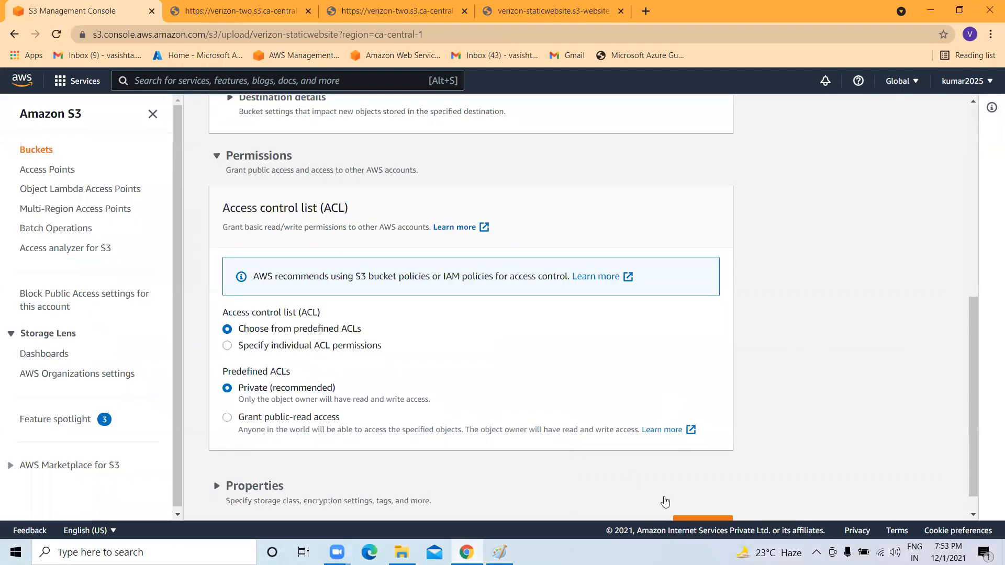
pyautogui.scroll(-1, 664, 498)
pyautogui.click(703, 498)
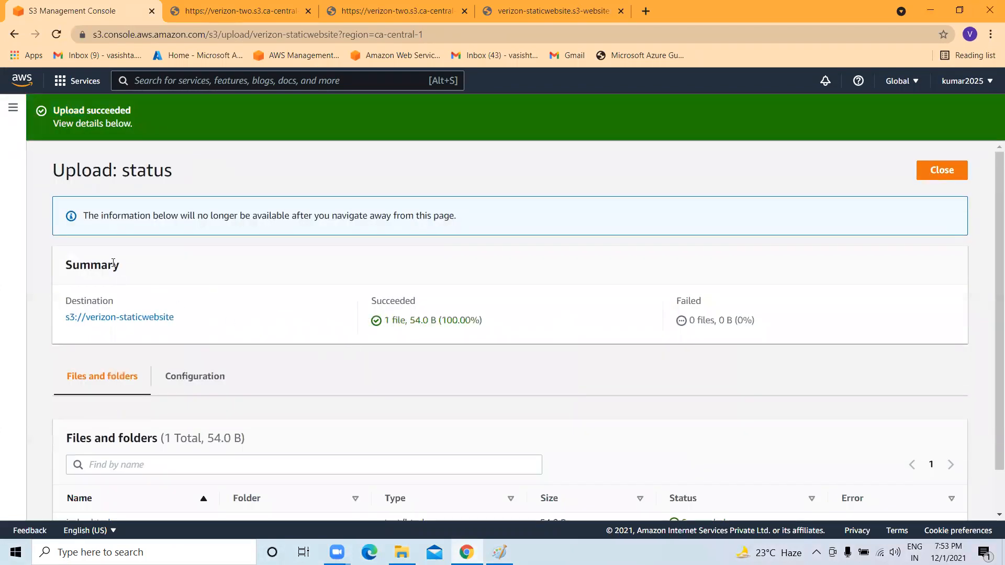
pyautogui.click(128, 319)
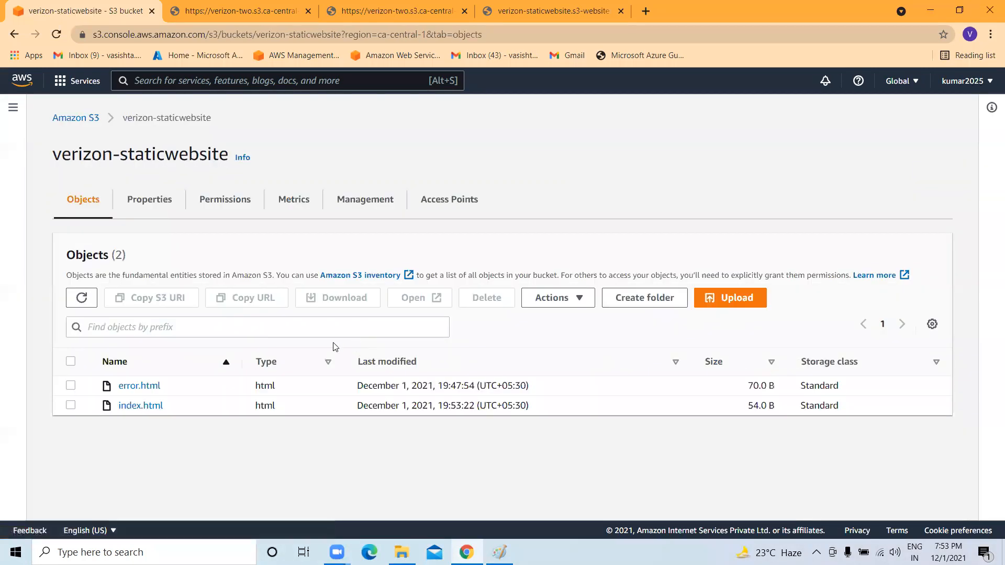
# Make index.html publicly readable with Actions > Make public via ACL, then bring up the website tab.
pyautogui.click(71, 406)
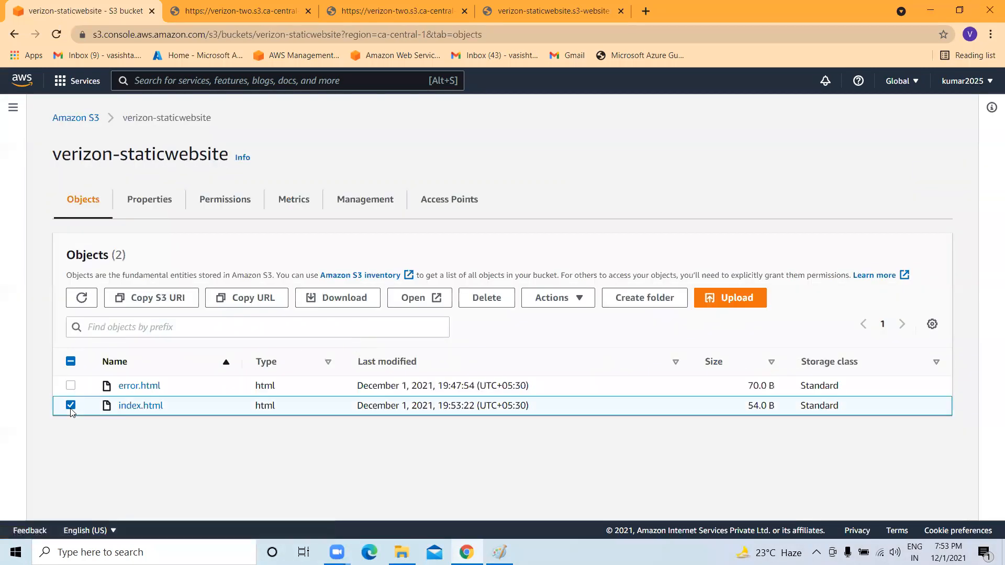
pyautogui.click(578, 298)
pyautogui.scroll(-2, 580, 419)
pyautogui.click(582, 478)
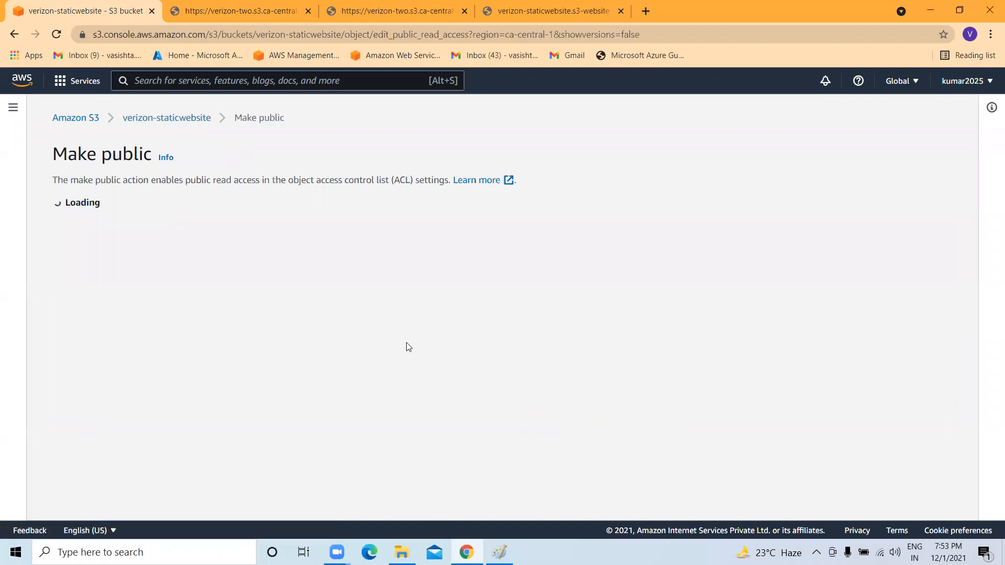
pyautogui.click(547, 399)
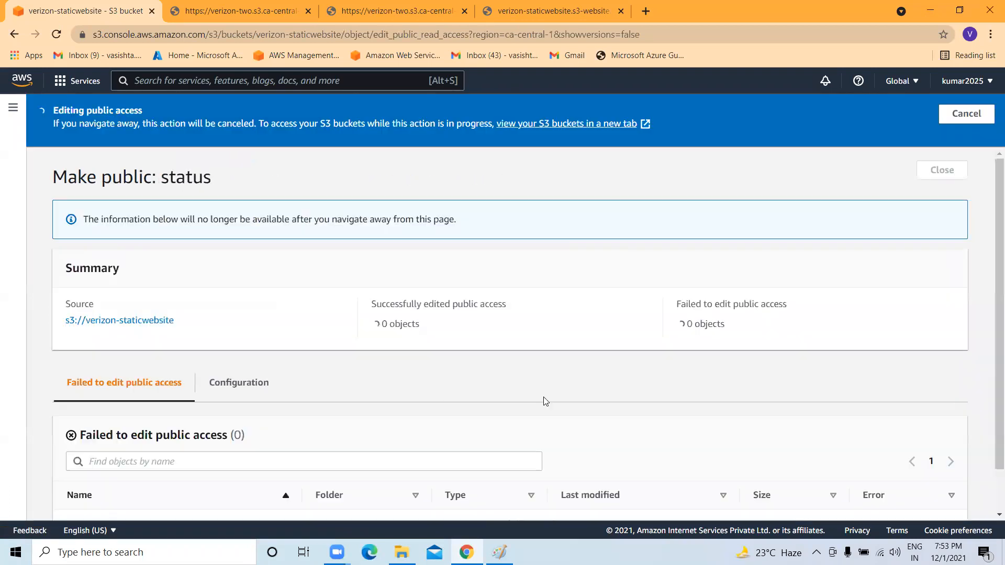
pyautogui.click(959, 10)
pyautogui.click(550, 54)
# Reload the site to show 'Welcome to AWS S3 static Website thank you', then reopen the bucket in S3.
pyautogui.click(52, 77)
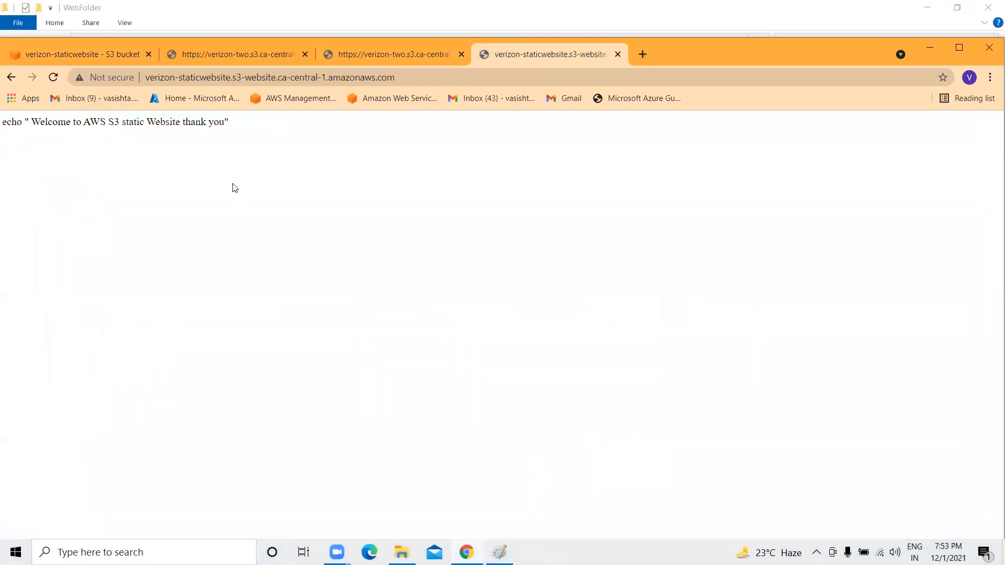
pyautogui.moveTo(4, 122); pyautogui.dragTo(252, 123)
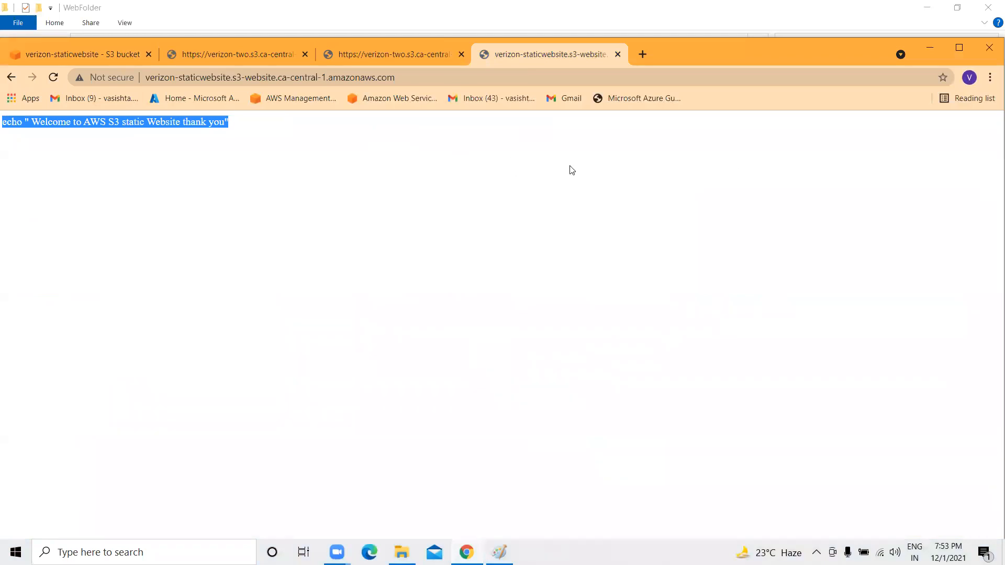
pyautogui.click(53, 56)
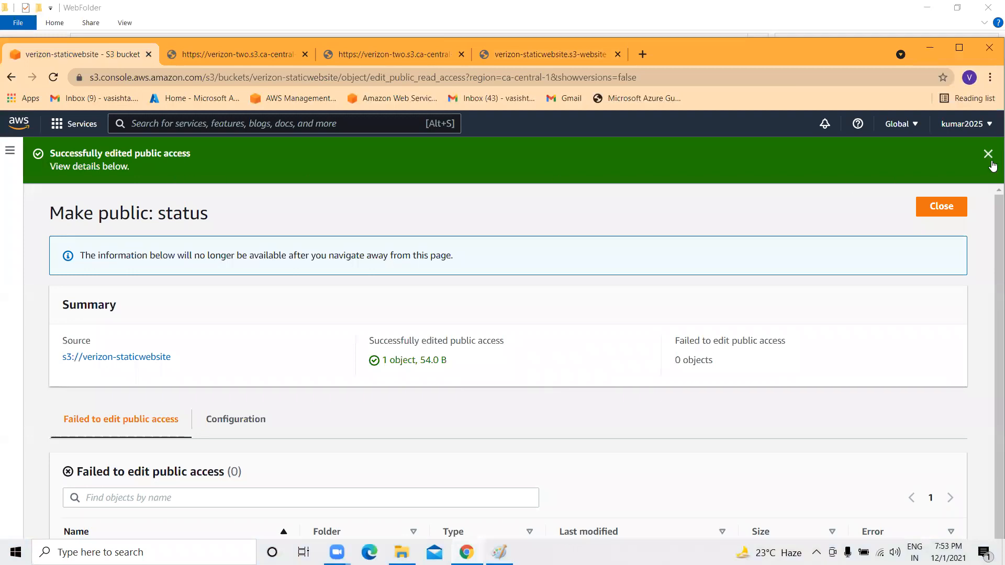
pyautogui.click(988, 154)
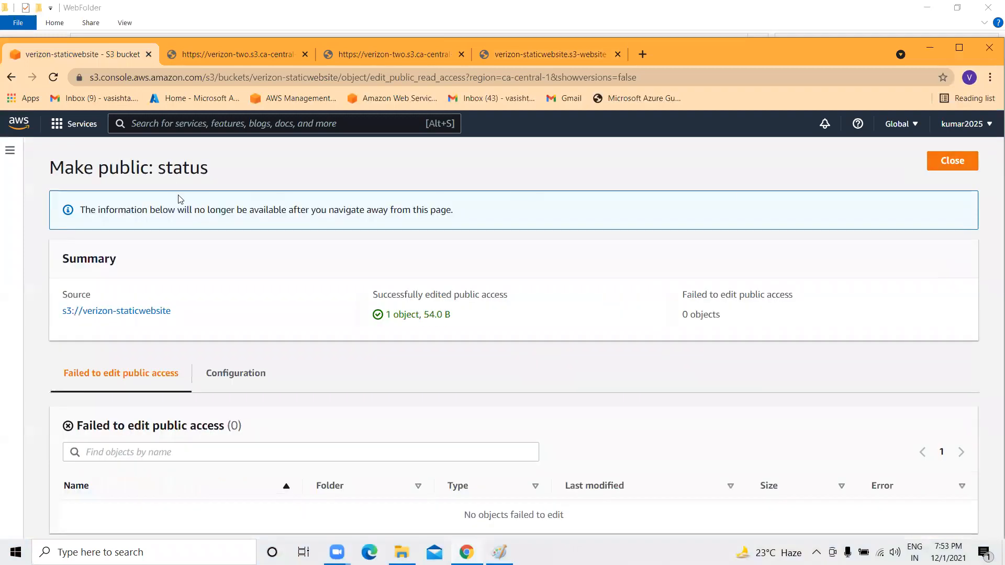
pyautogui.click(117, 313)
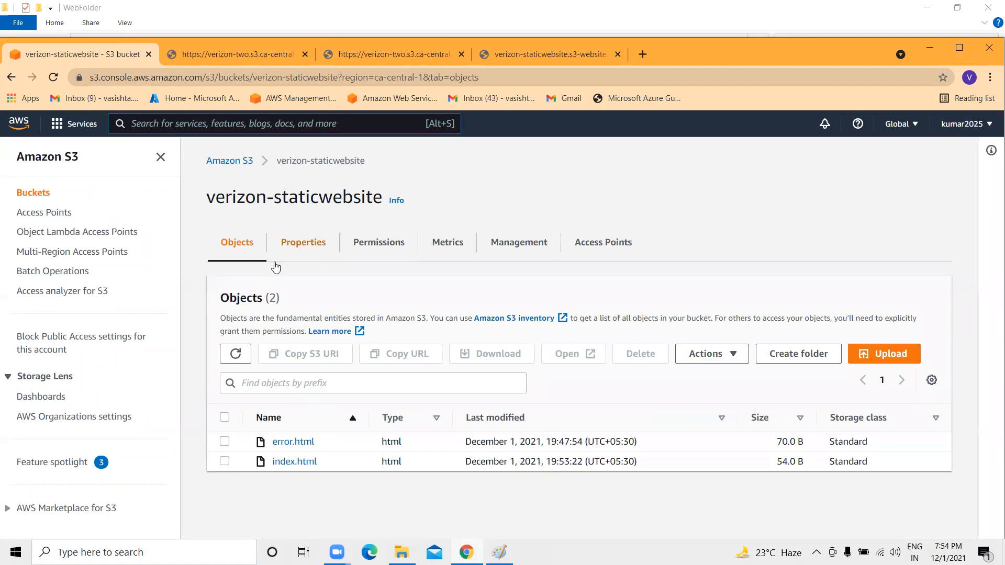
# Try deleting the verizon-three bucket and get the bucket-not-empty error.
pyautogui.click(245, 162)
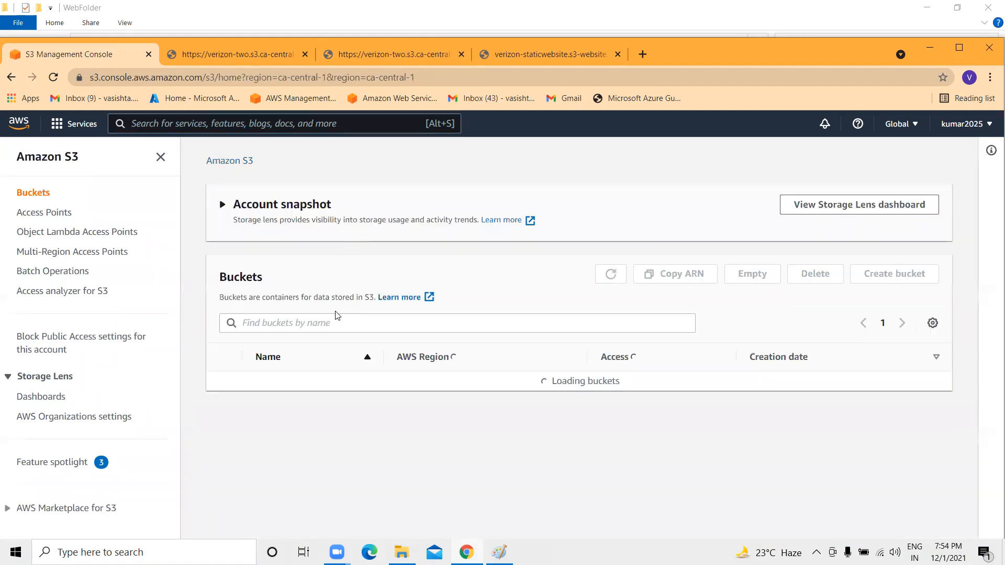
pyautogui.scroll(-5, 323, 459)
pyautogui.scroll(-2, 323, 460)
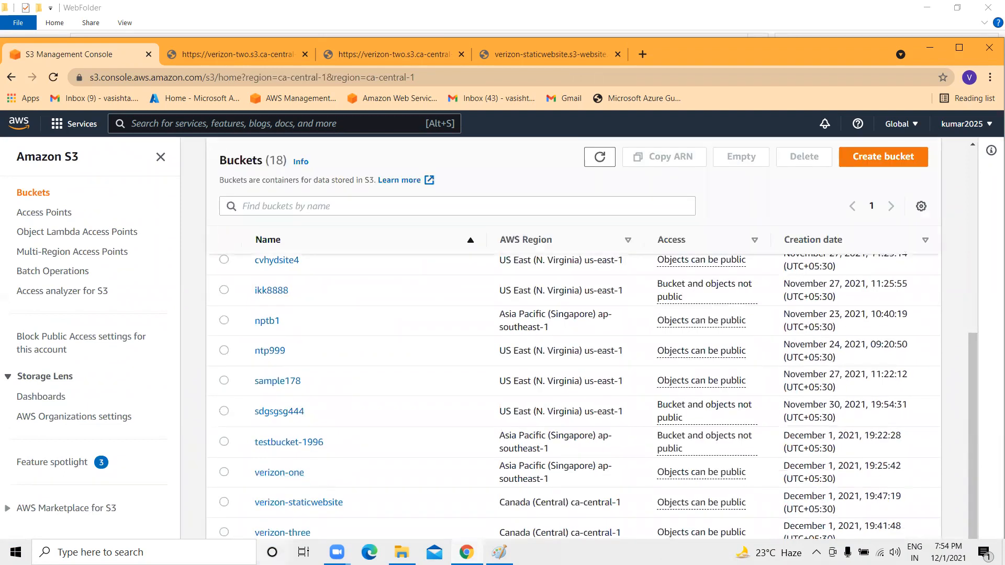
pyautogui.click(224, 532)
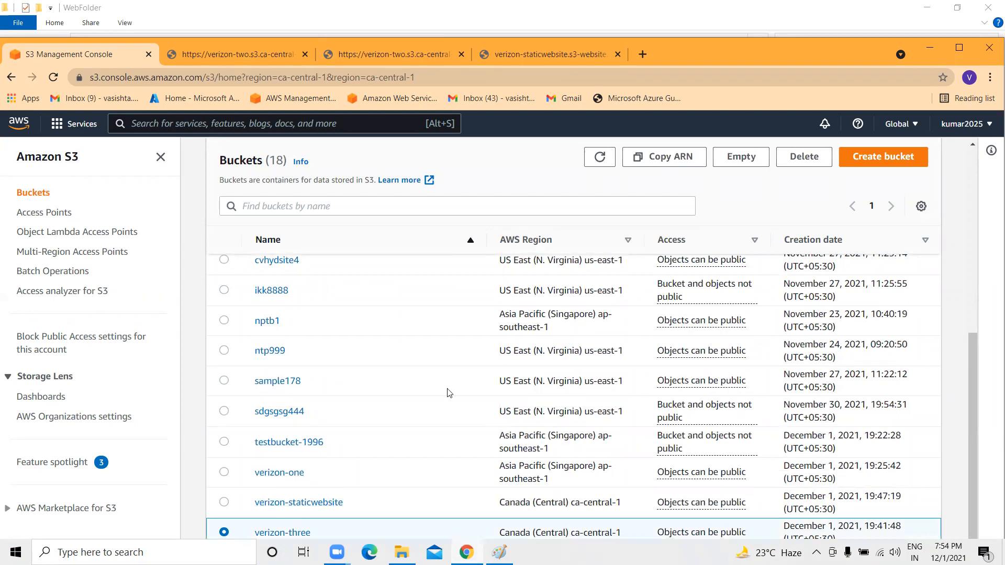
pyautogui.click(802, 157)
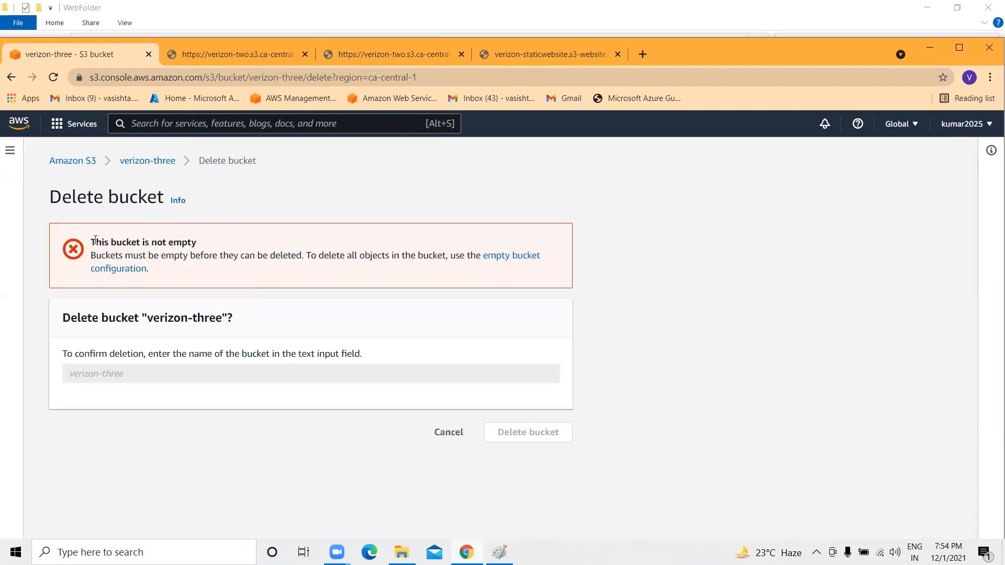
pyautogui.moveTo(95, 240); pyautogui.dragTo(213, 246)
# Delete EKS.txt from verizon-three, typing 'delete' to confirm.
pyautogui.click(162, 162)
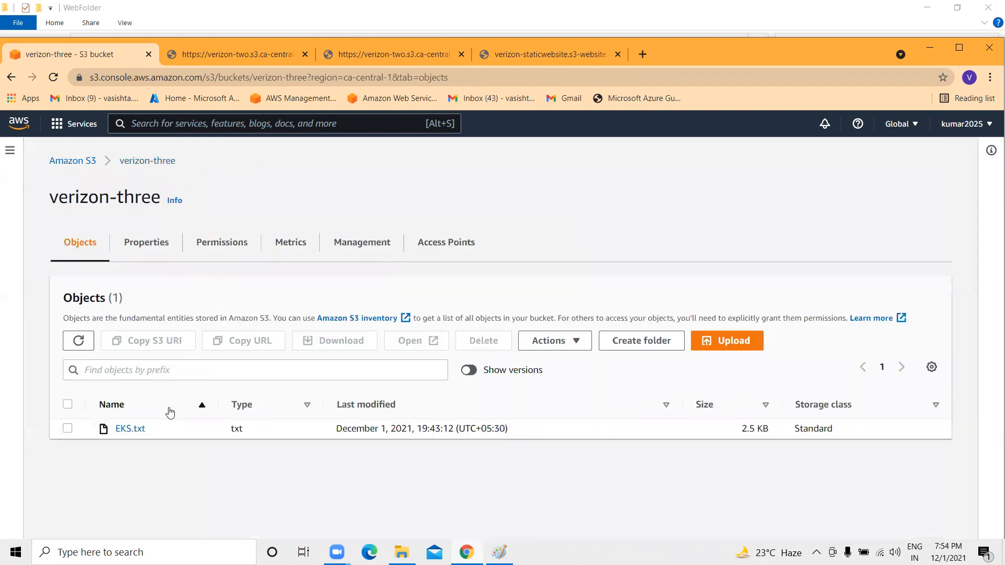
pyautogui.click(68, 429)
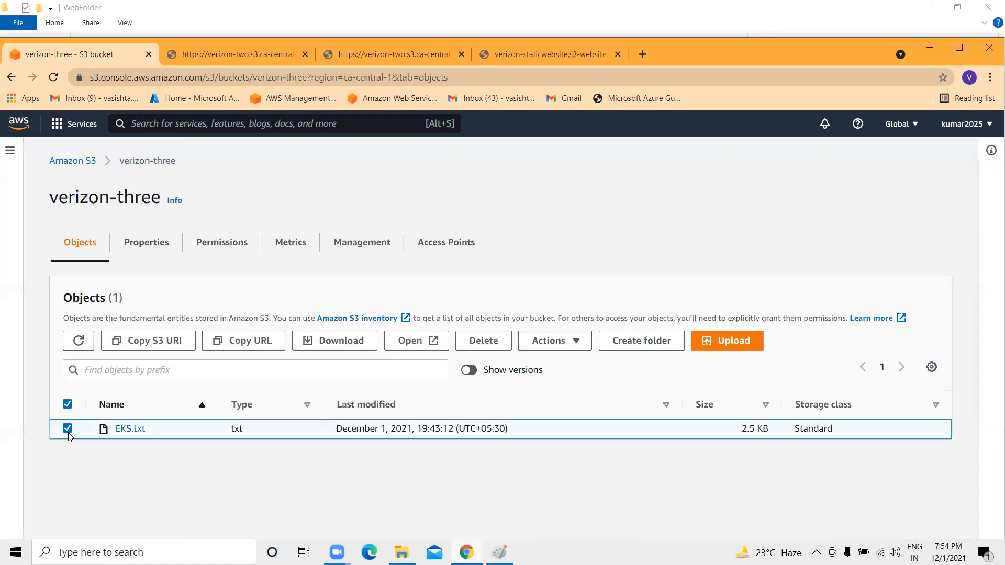
pyautogui.click(492, 341)
pyautogui.click(96, 487)
pyautogui.write('de')
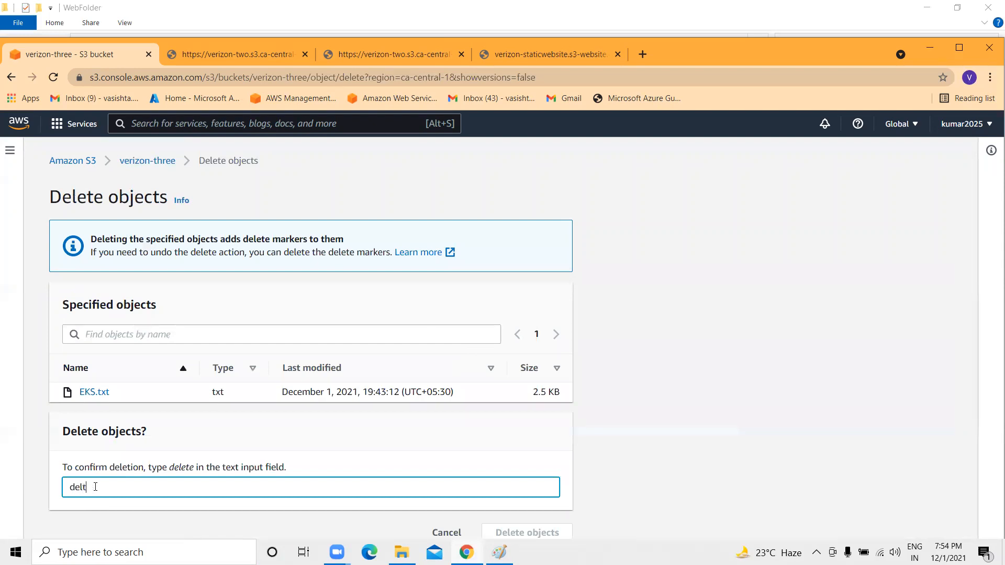
pyautogui.write('lete')
pyautogui.click(488, 528)
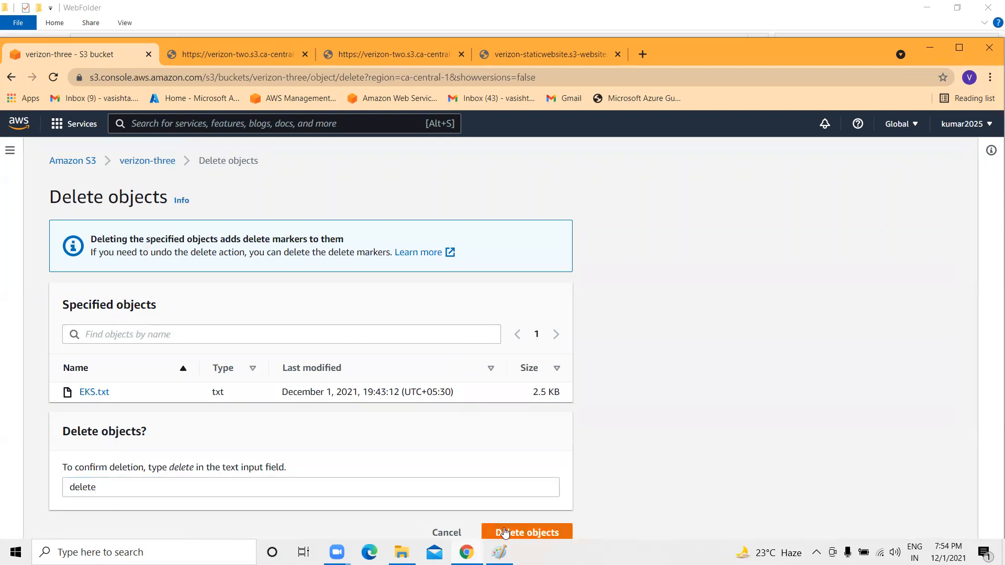
pyautogui.scroll(-1, 297, 429)
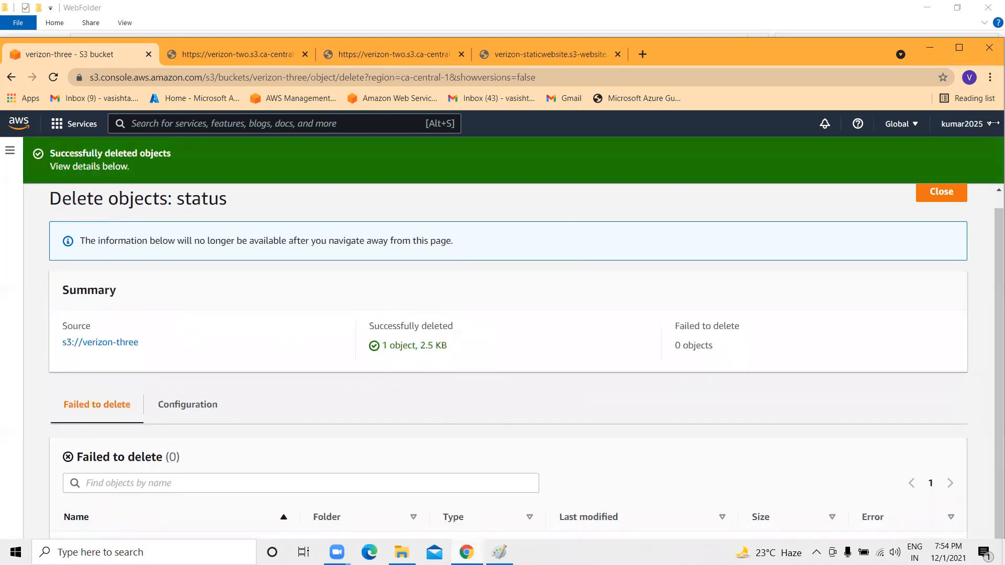
pyautogui.click(940, 194)
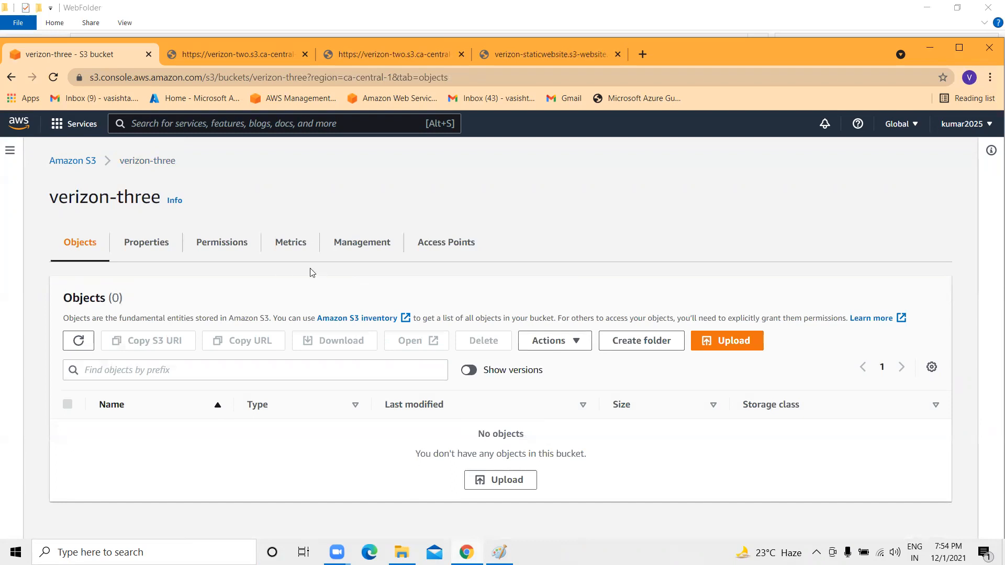
# Retry deleting verizon-three from the bucket list, then go back to its object list.
pyautogui.click(86, 163)
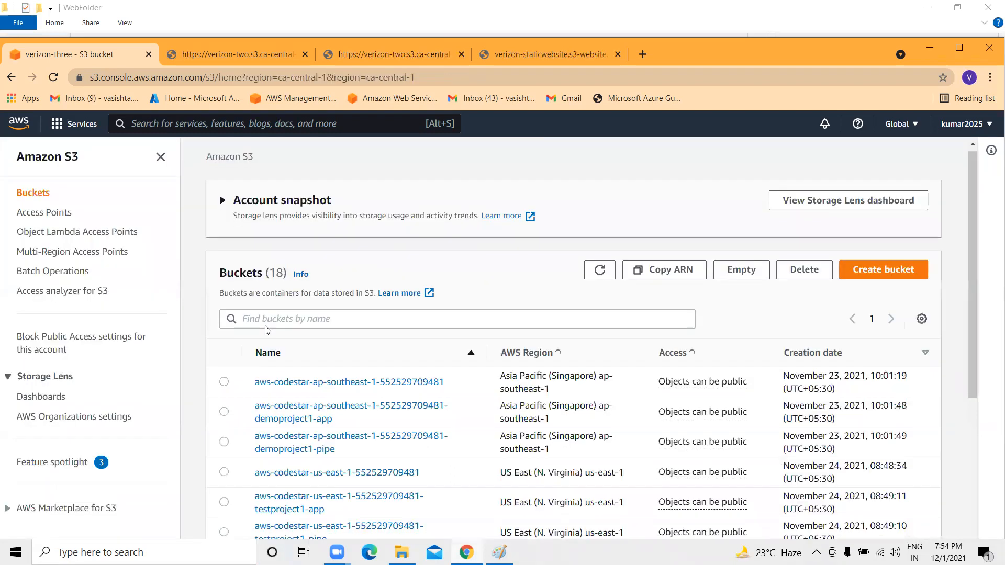
pyautogui.scroll(-10, 277, 419)
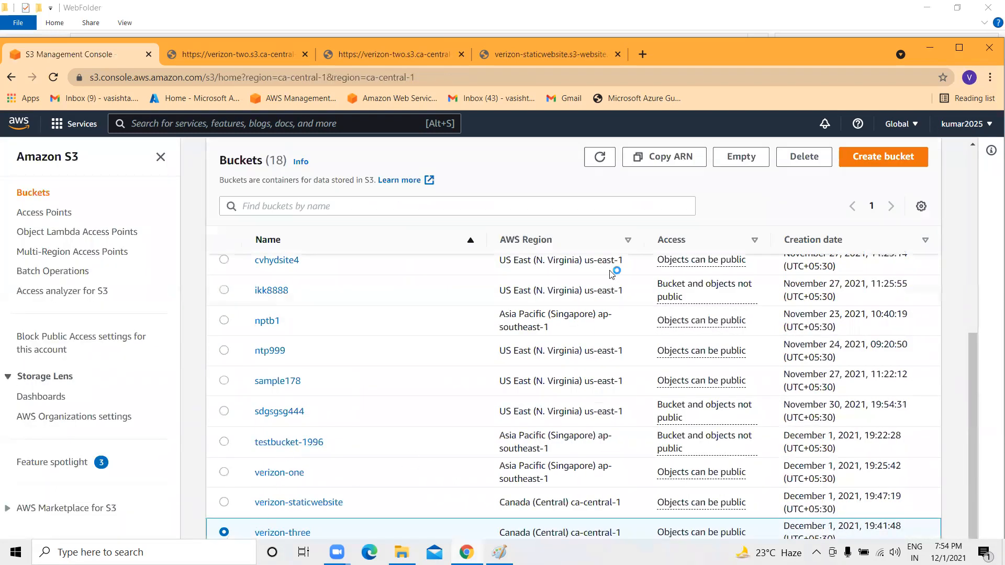
pyautogui.click(806, 157)
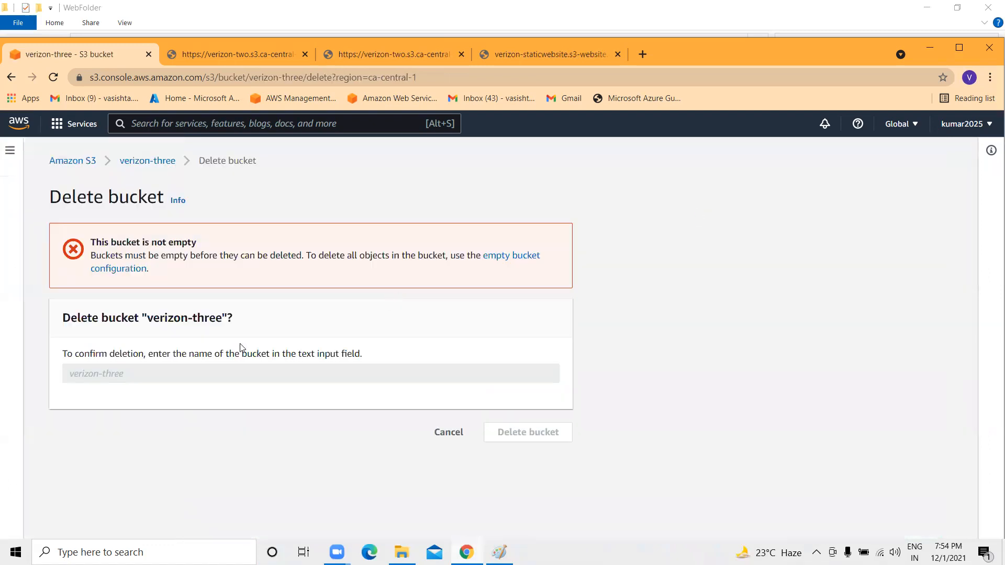
pyautogui.click(155, 170)
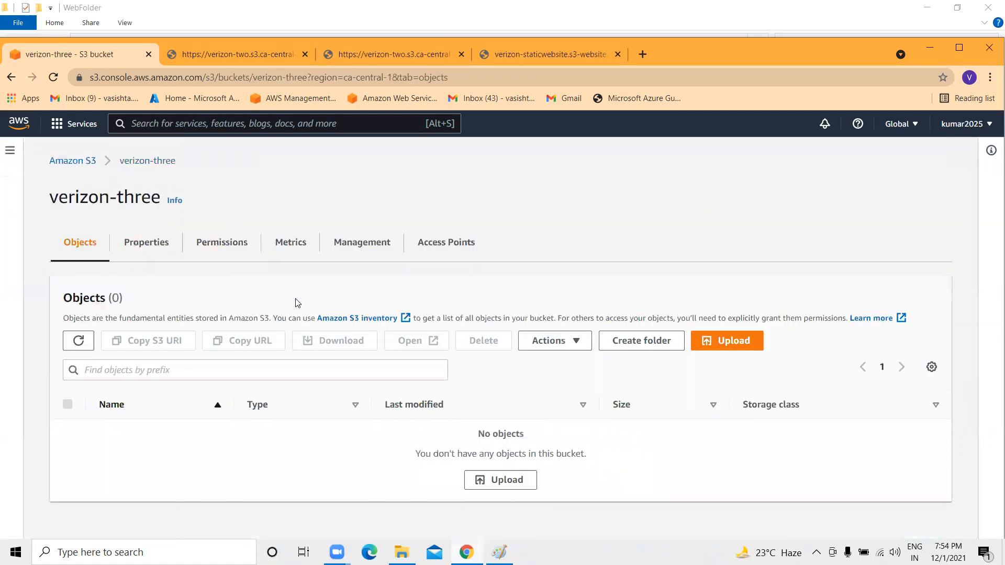
# Check verizon-three's contents, reload the bucket list and choose verizon-three.
pyautogui.click(72, 161)
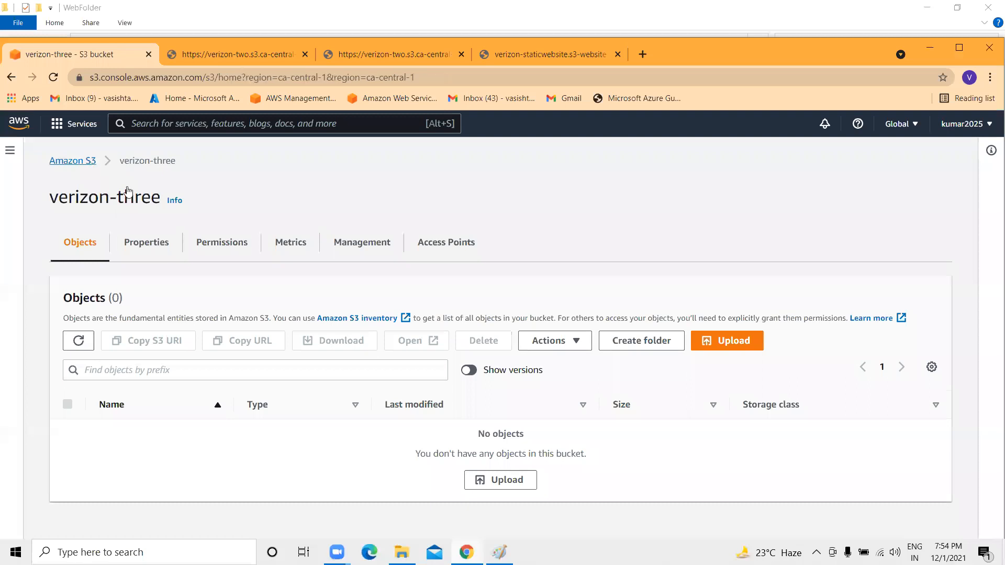
pyautogui.scroll(-10, 291, 473)
pyautogui.scroll(-1, 291, 473)
pyautogui.click(278, 533)
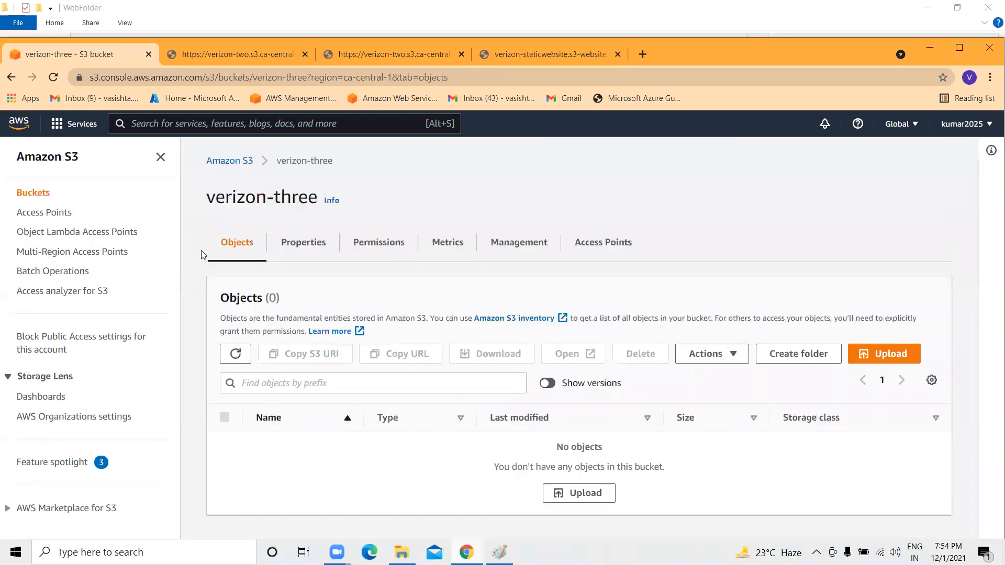
pyautogui.click(239, 162)
pyautogui.scroll(-10, 340, 263)
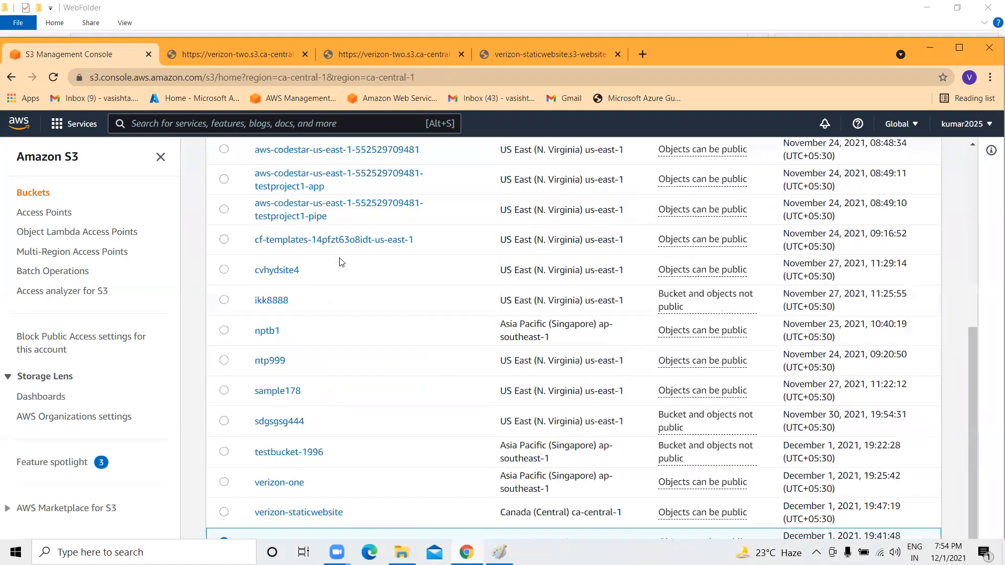
pyautogui.click(53, 77)
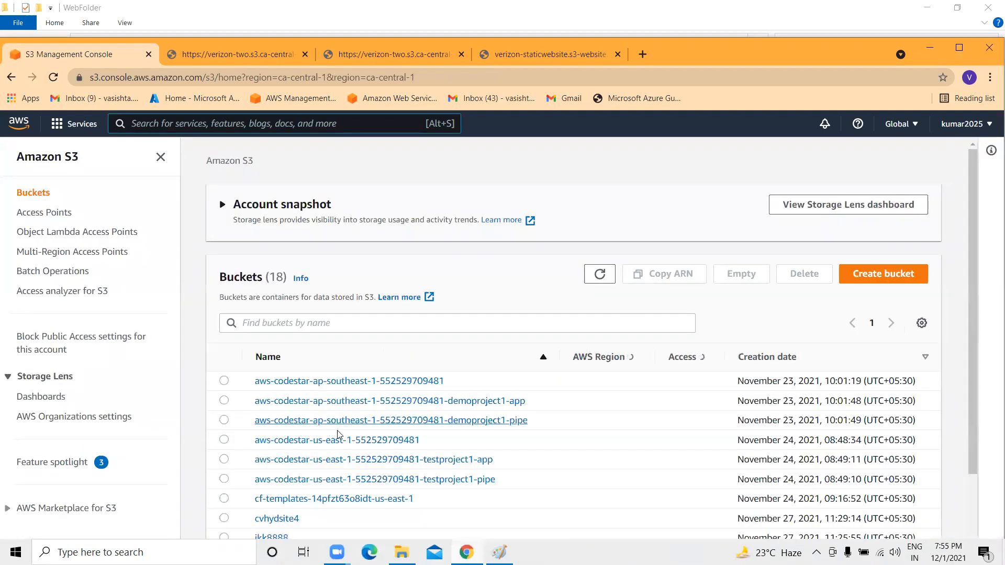
pyautogui.scroll(-5, 336, 438)
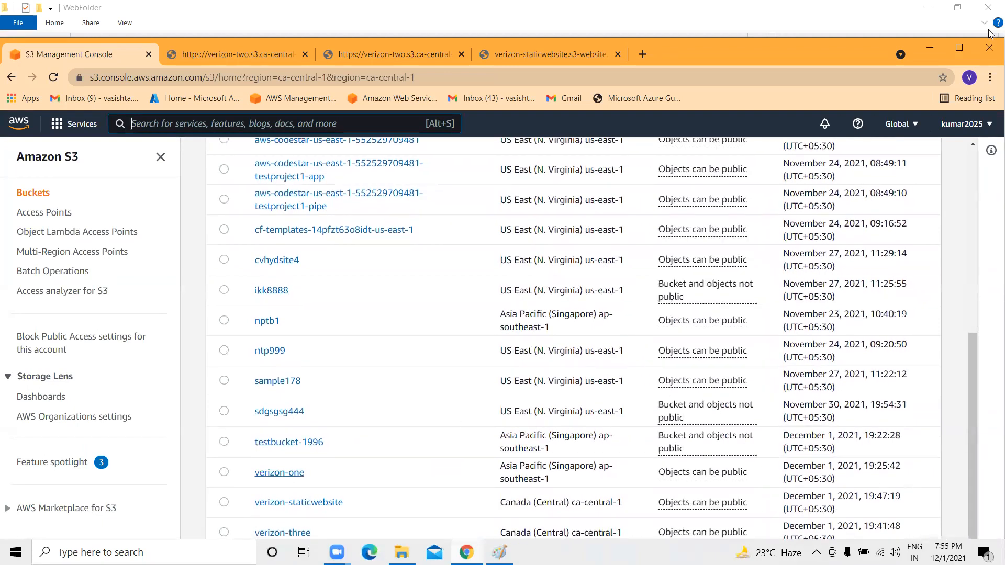
pyautogui.click(224, 532)
# Start emptying verizon-three and paste the copied bucket name into the confirmation field.
pyautogui.click(733, 159)
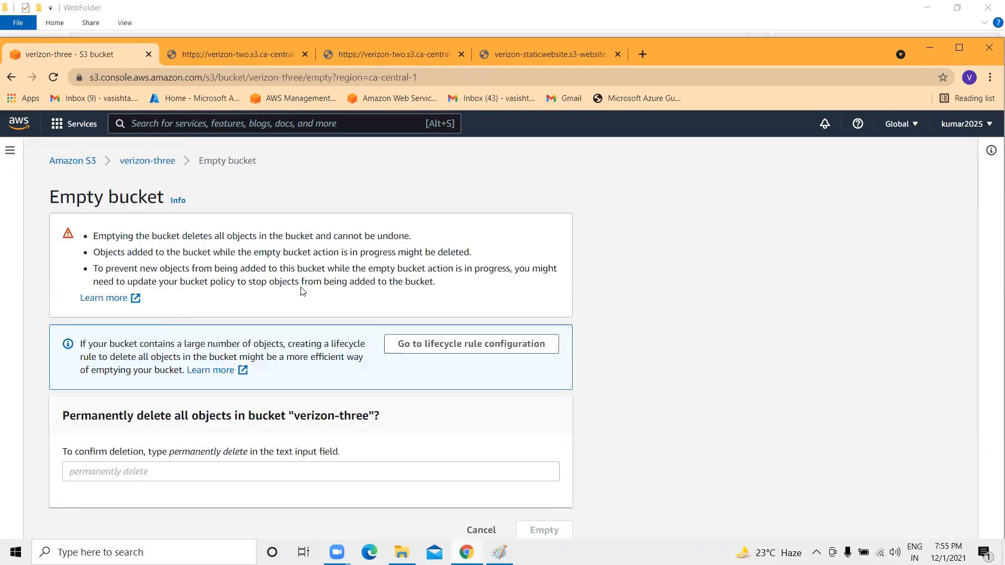
pyautogui.moveTo(369, 415); pyautogui.dragTo(296, 420)
pyautogui.rightClick(308, 416)
pyautogui.click(344, 429)
pyautogui.click(140, 470)
pyautogui.hotkey('ctrl', 'v')
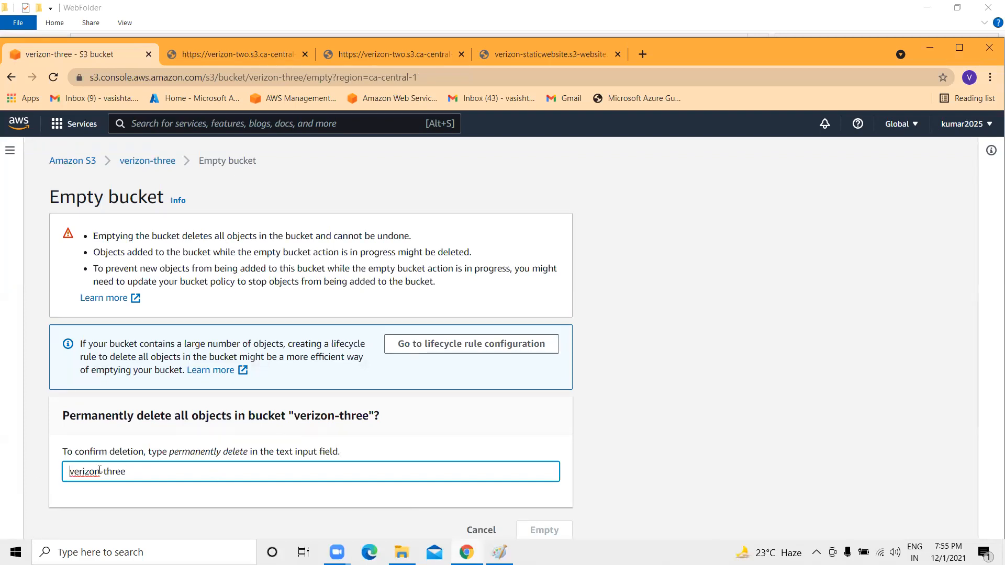
pyautogui.click(252, 484)
# Replace the confirmation text with 'permanently delete' and empty the bucket's 3 objects (5.0 KB).
pyautogui.moveTo(248, 454); pyautogui.dragTo(4, 470)
pyautogui.rightClick(174, 458)
pyautogui.click(199, 374)
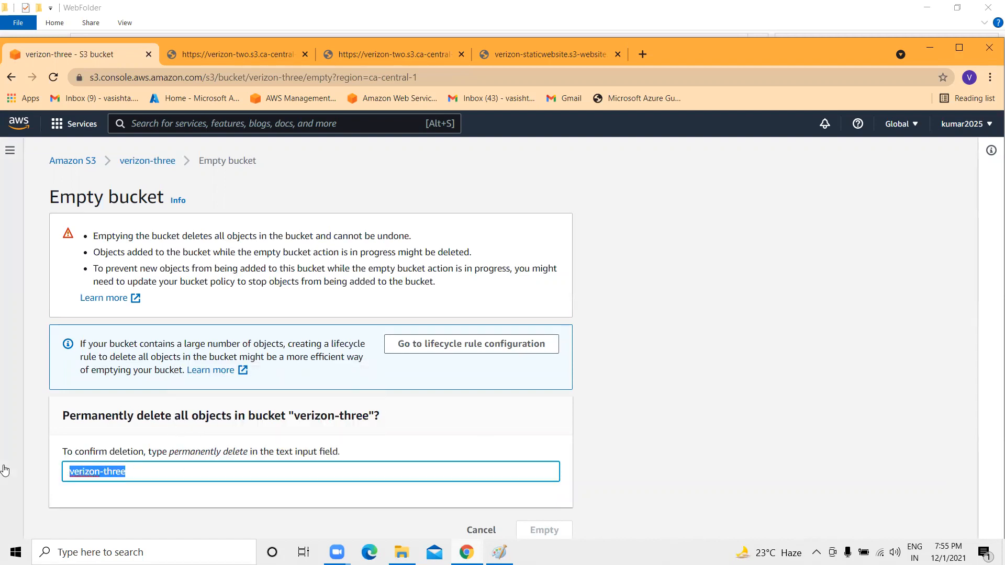
pyautogui.hotkey('ctrl', 'v')
pyautogui.click(519, 534)
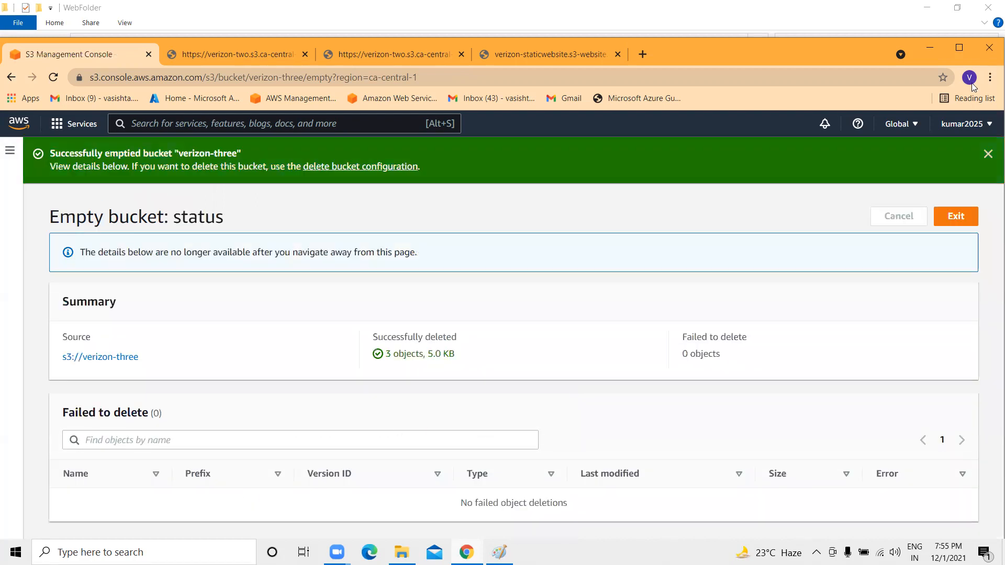
pyautogui.click(989, 155)
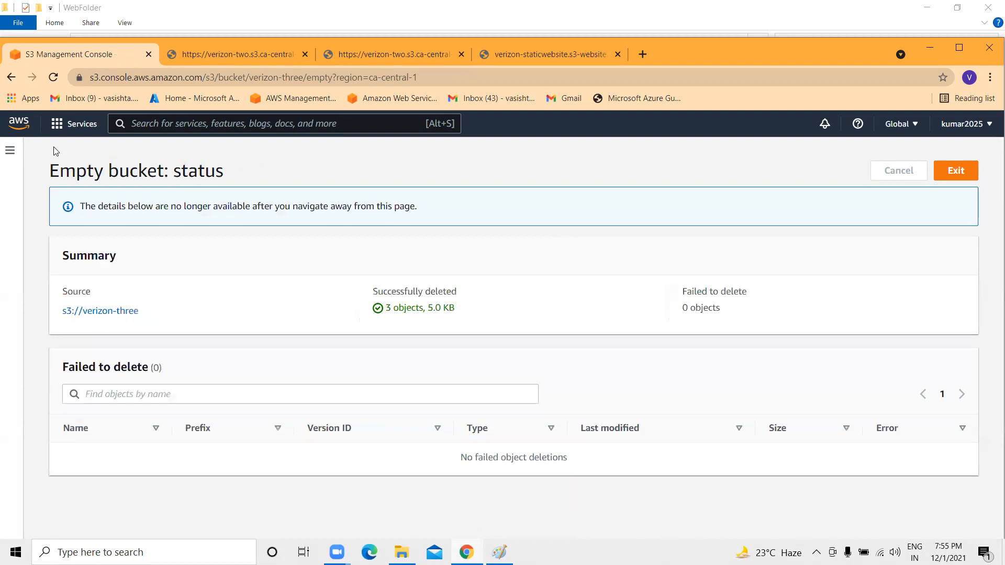
pyautogui.click(116, 311)
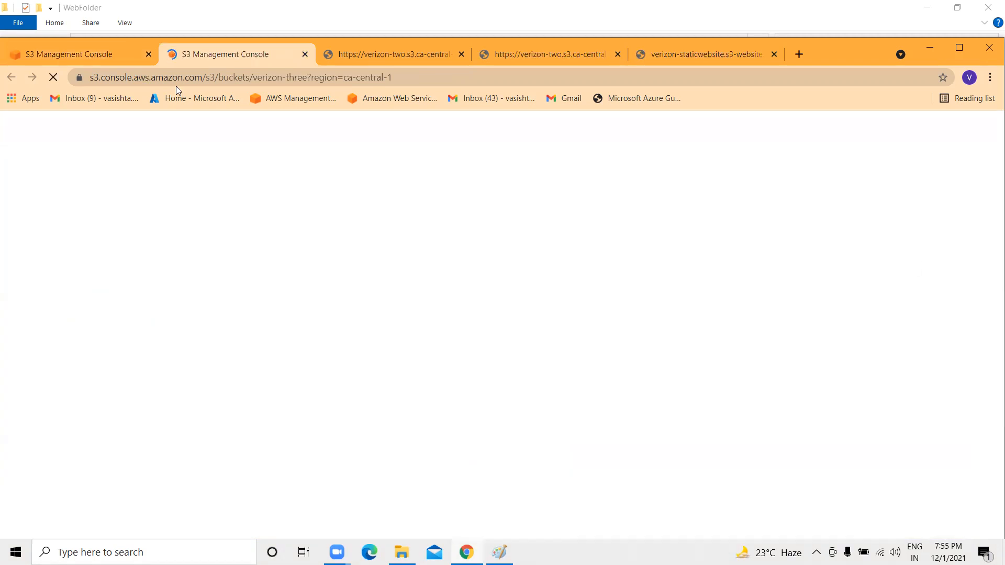
# Close the duplicate console tab, go to S3 Buckets and select verizon-three.
pyautogui.click(74, 53)
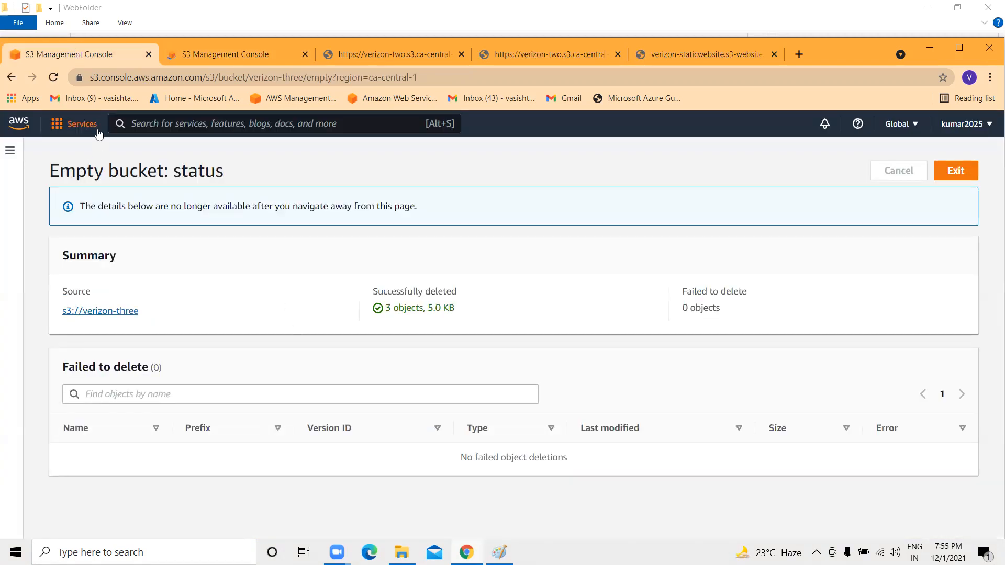
pyautogui.click(77, 306)
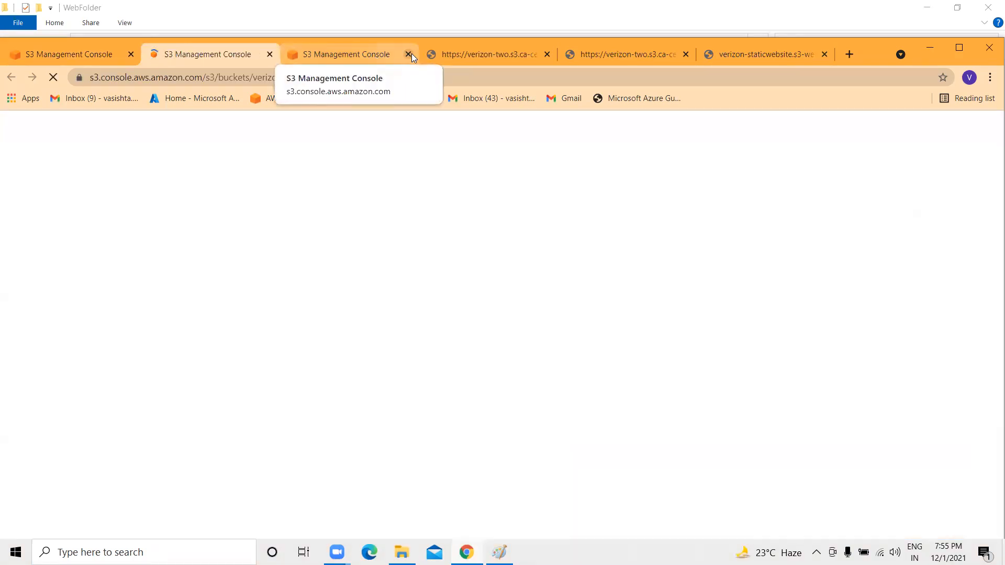
pyautogui.click(408, 55)
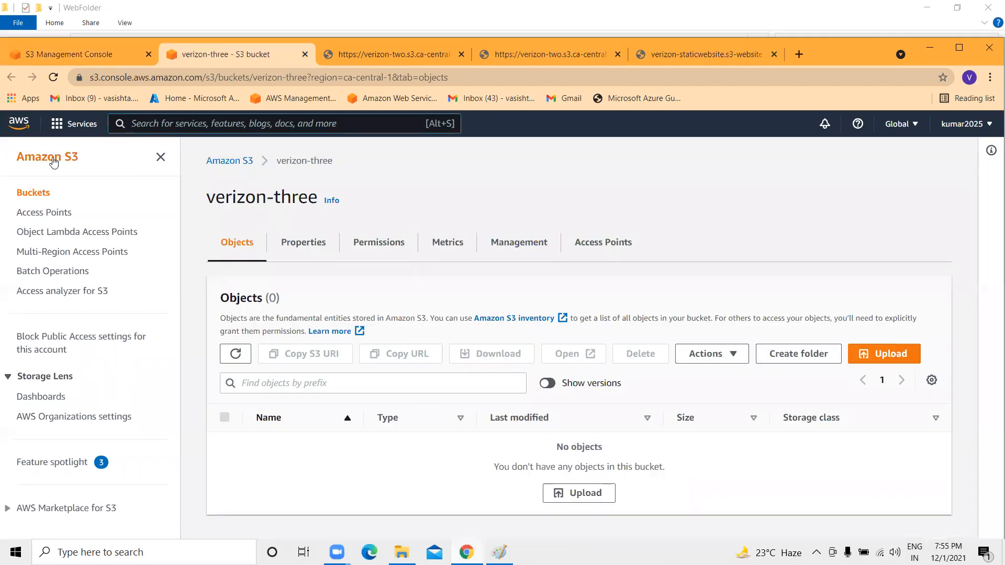
pyautogui.click(32, 158)
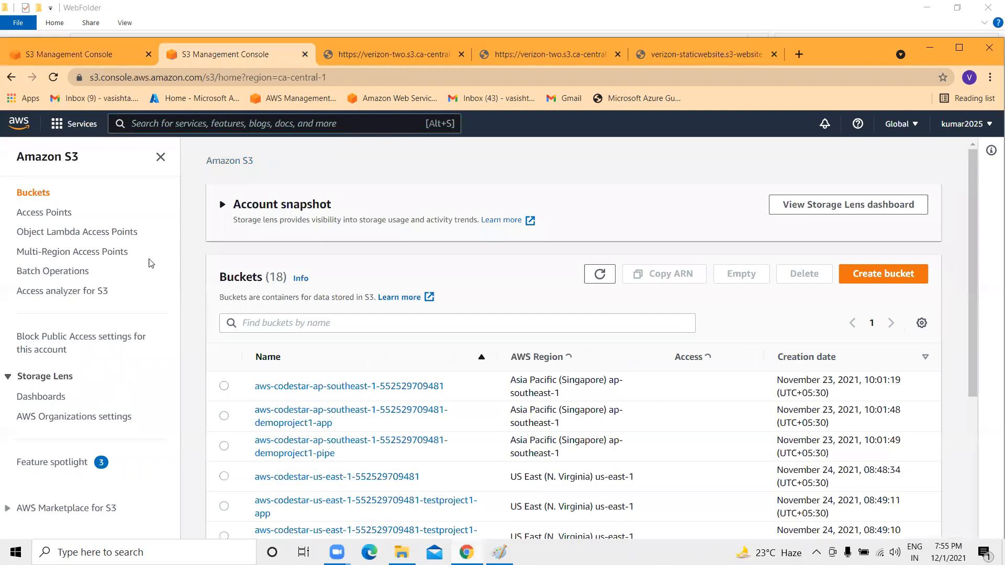
pyautogui.scroll(-2, 459, 315)
pyautogui.scroll(-5, 459, 314)
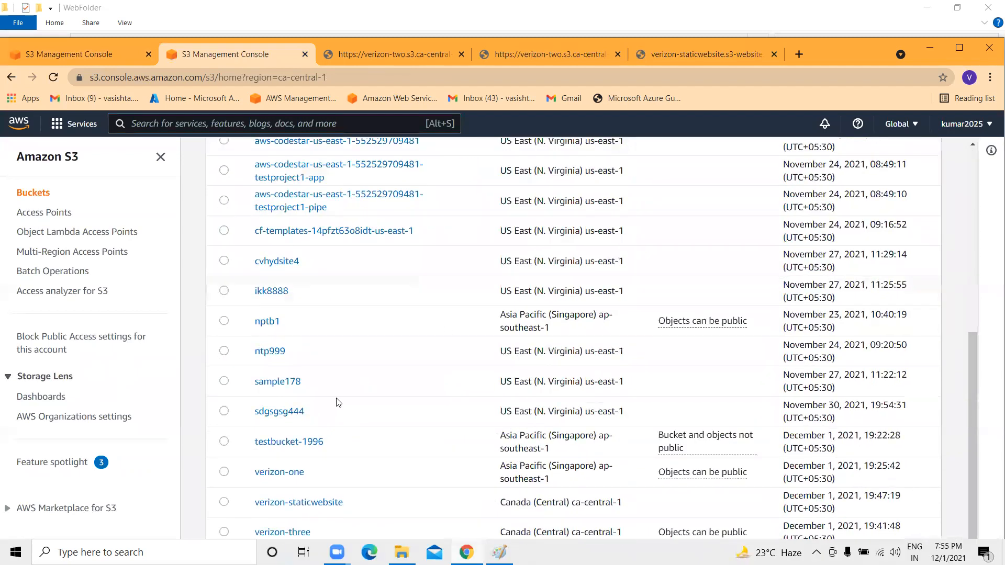
pyautogui.click(224, 533)
# Delete the verizon-three bucket by pasting its name as confirmation, leaving 17 buckets.
pyautogui.click(804, 157)
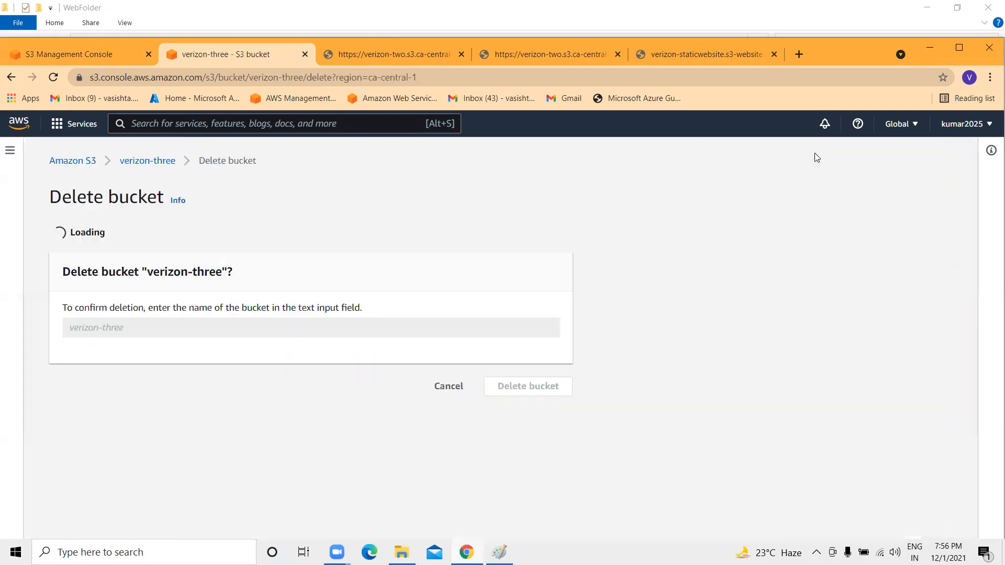
pyautogui.moveTo(221, 322); pyautogui.dragTo(152, 326)
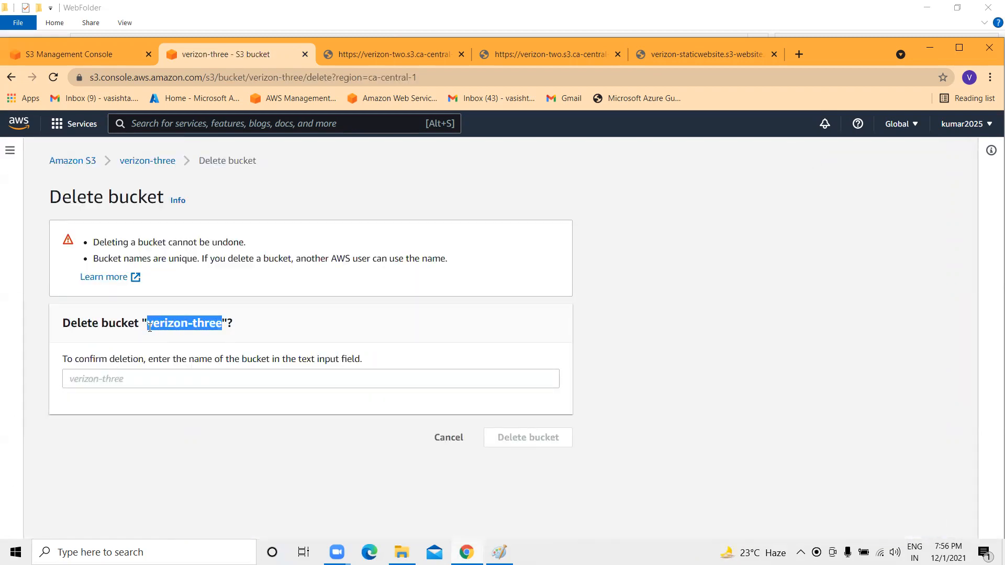
pyautogui.rightClick(160, 323)
pyautogui.click(181, 333)
pyautogui.click(190, 467)
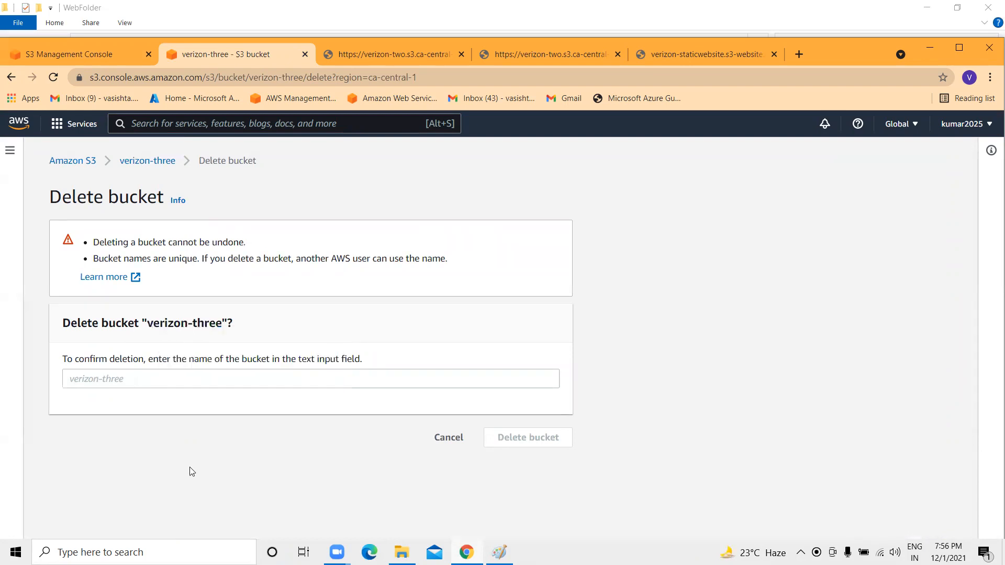
pyautogui.click(129, 385)
pyautogui.hotkey('ctrl', 'v')
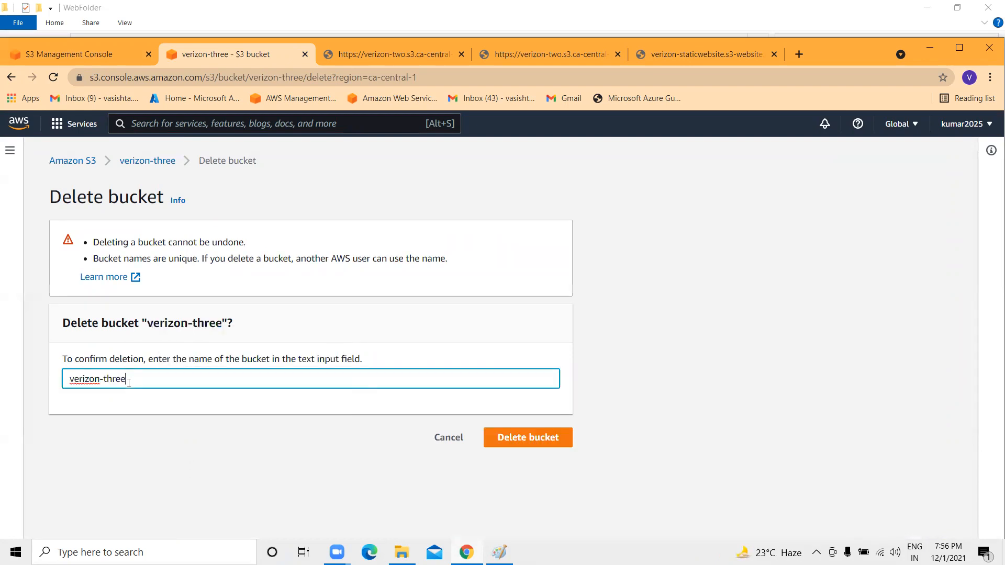
pyautogui.click(522, 438)
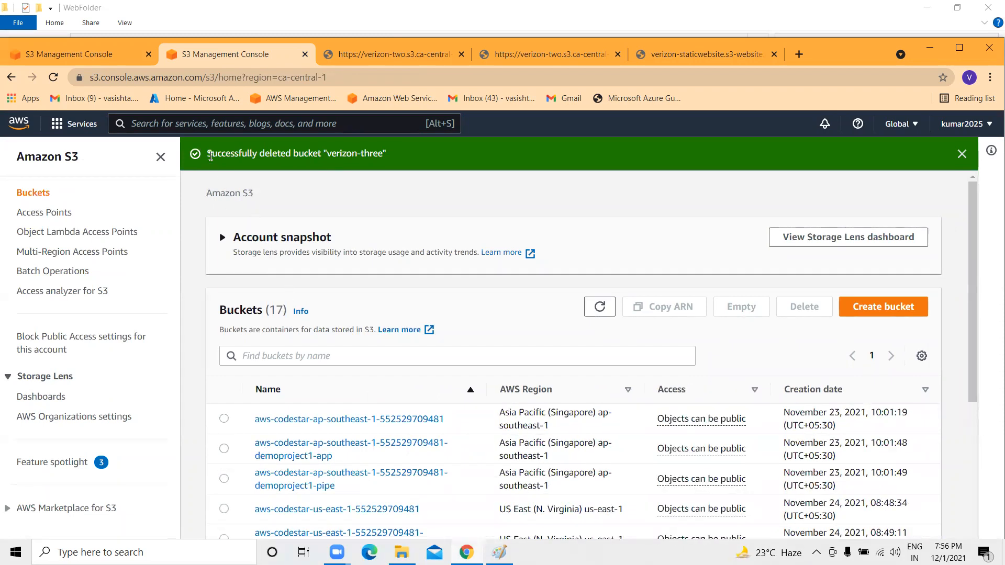
pyautogui.scroll(-5, 494, 336)
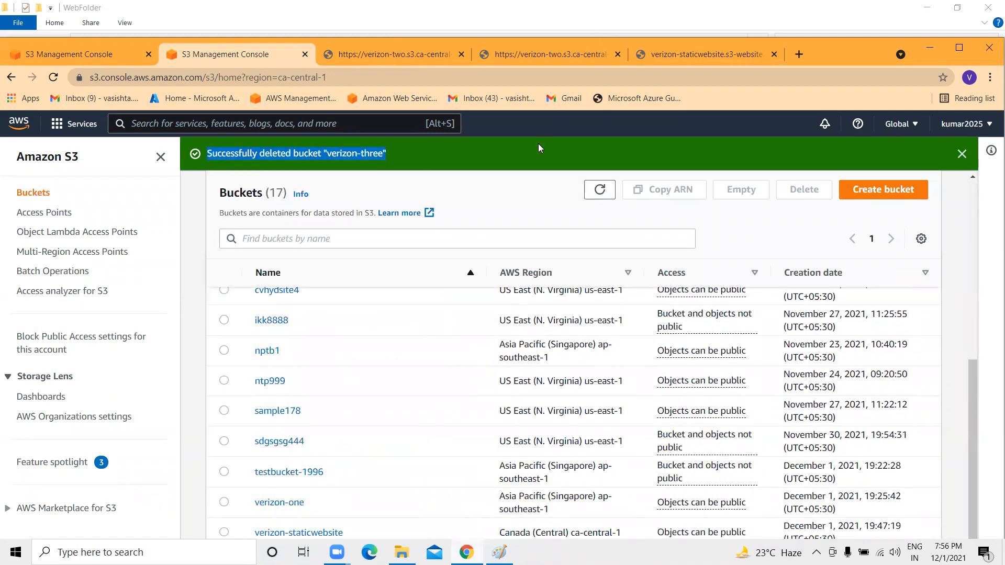
pyautogui.click(949, 50)
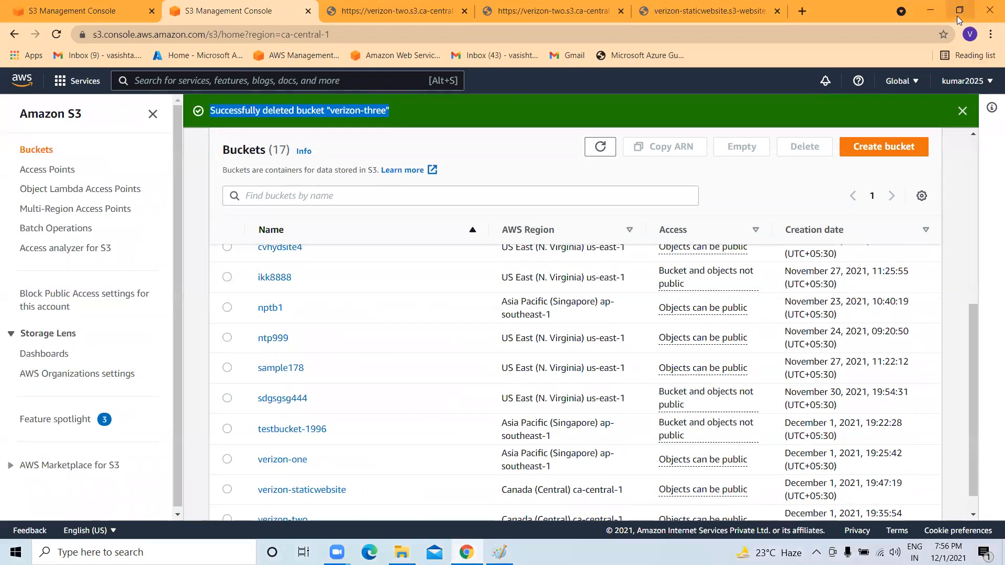
# Close the verizon-staticwebsite page, extra and RG5.txt tabs, then open a new blank tab.
pyautogui.click(367, 13)
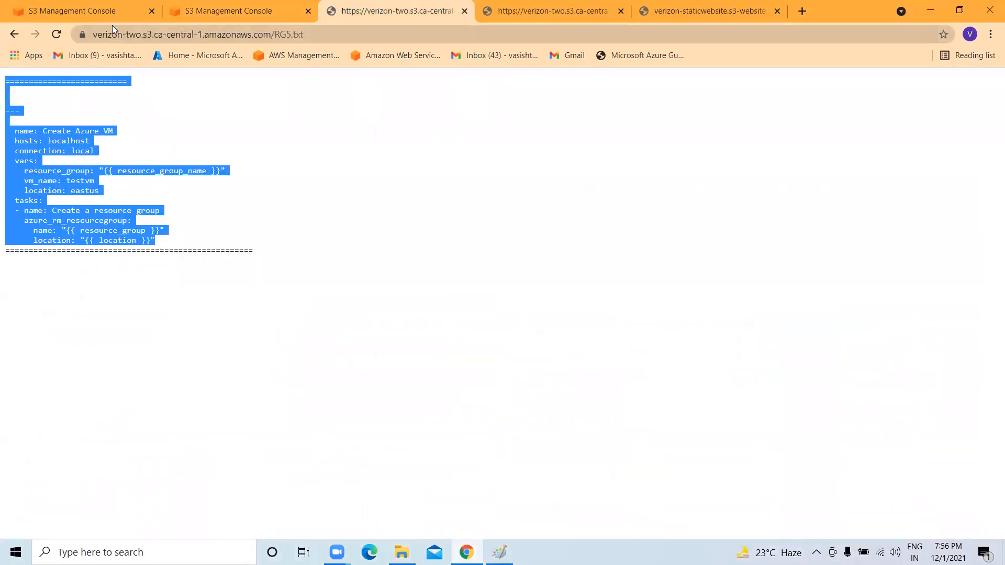
pyautogui.click(63, 7)
pyautogui.click(960, 11)
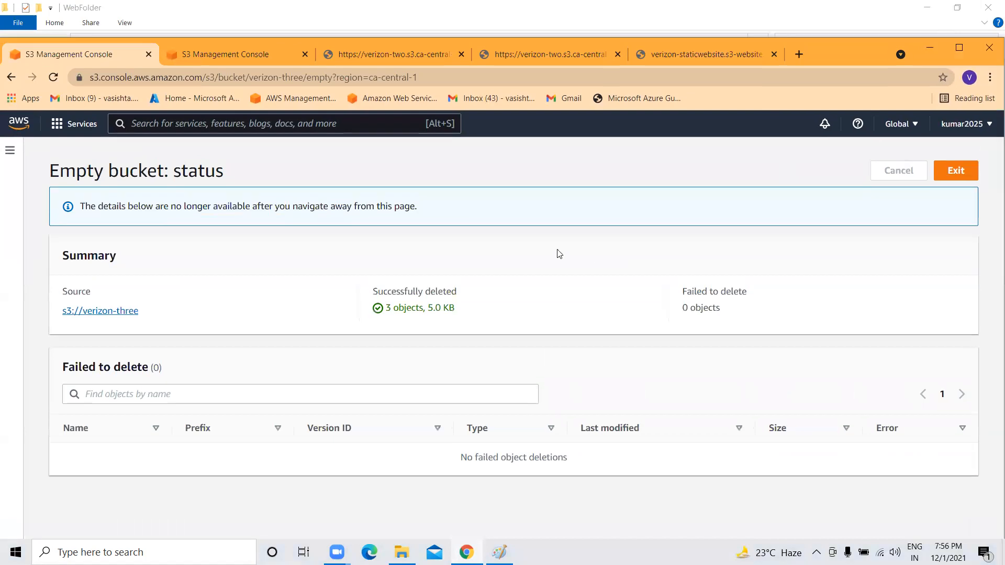
pyautogui.click(483, 55)
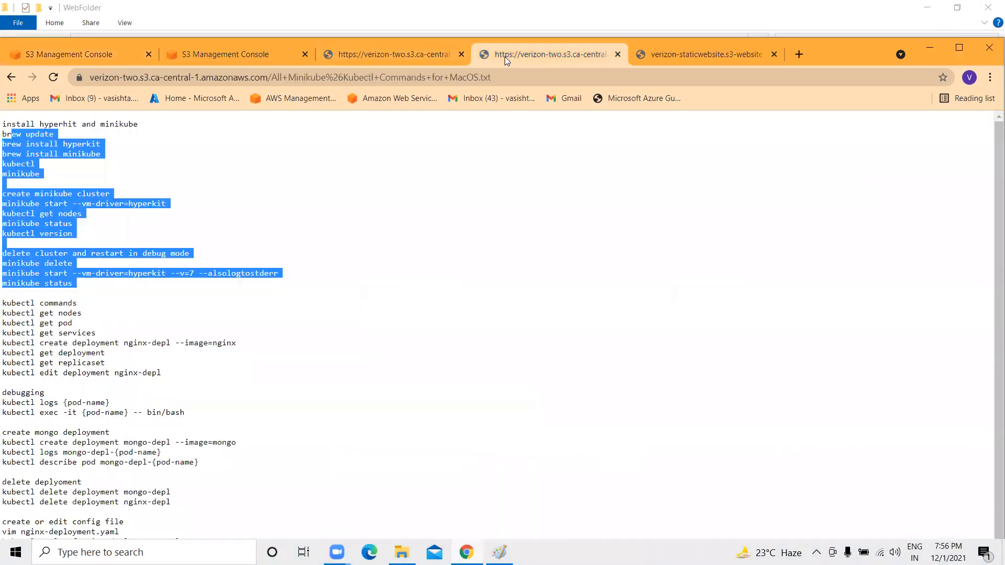
pyautogui.click(712, 56)
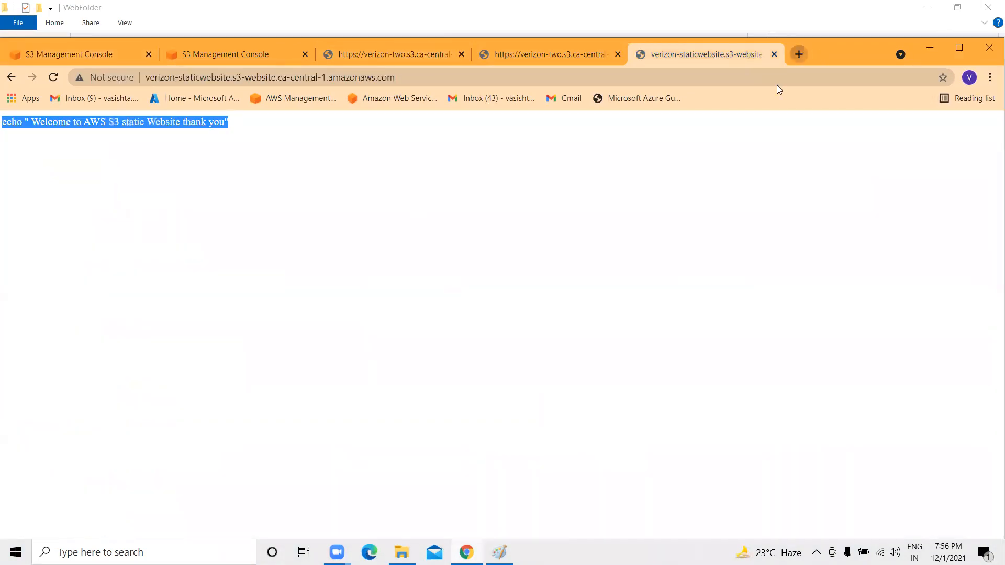
pyautogui.click(773, 55)
pyautogui.click(617, 54)
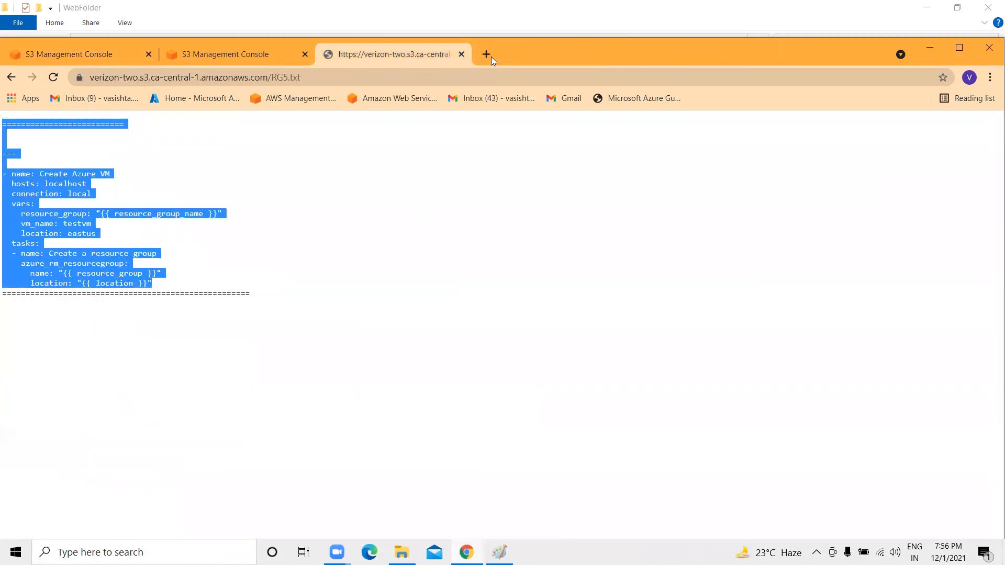
pyautogui.click(462, 55)
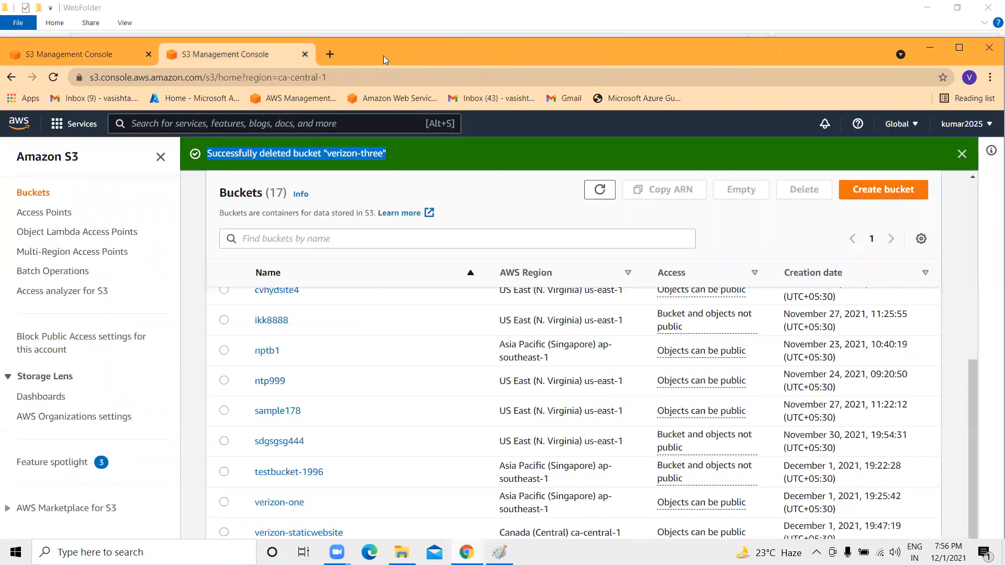
pyautogui.click(331, 57)
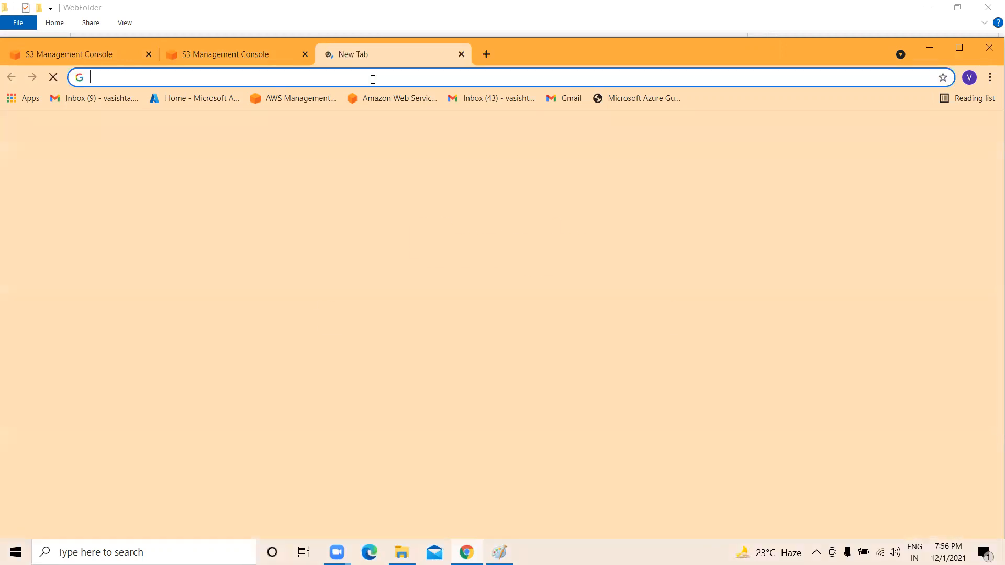
# Open the tststorag555 storage account from the Azure home page's Storage accounts list.
pyautogui.click(187, 96)
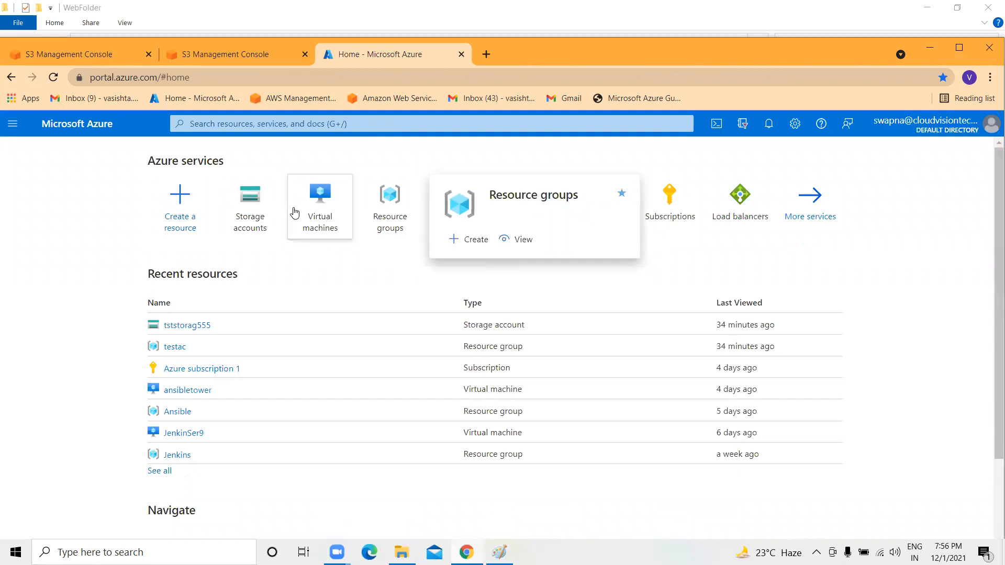
pyautogui.click(251, 200)
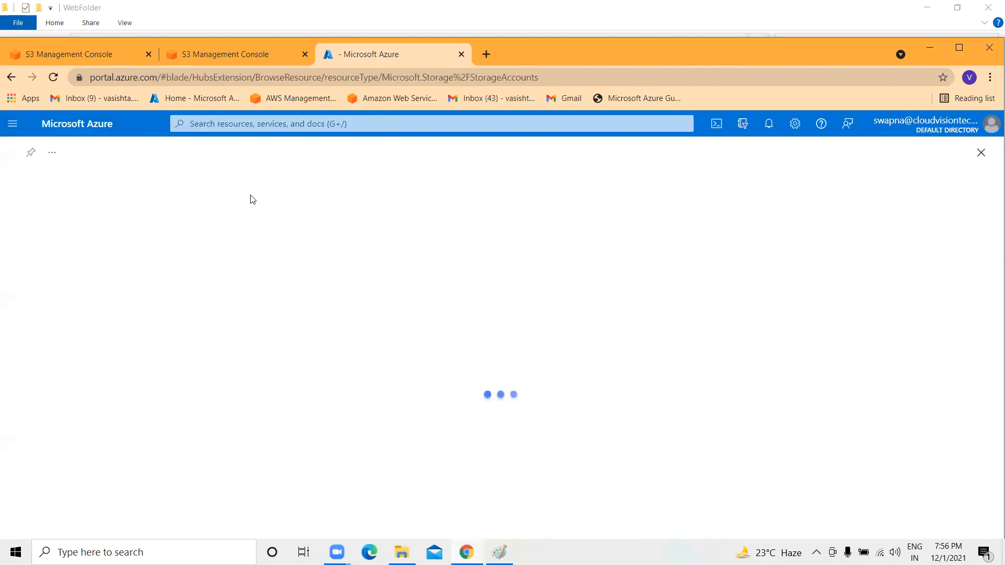
pyautogui.click(65, 316)
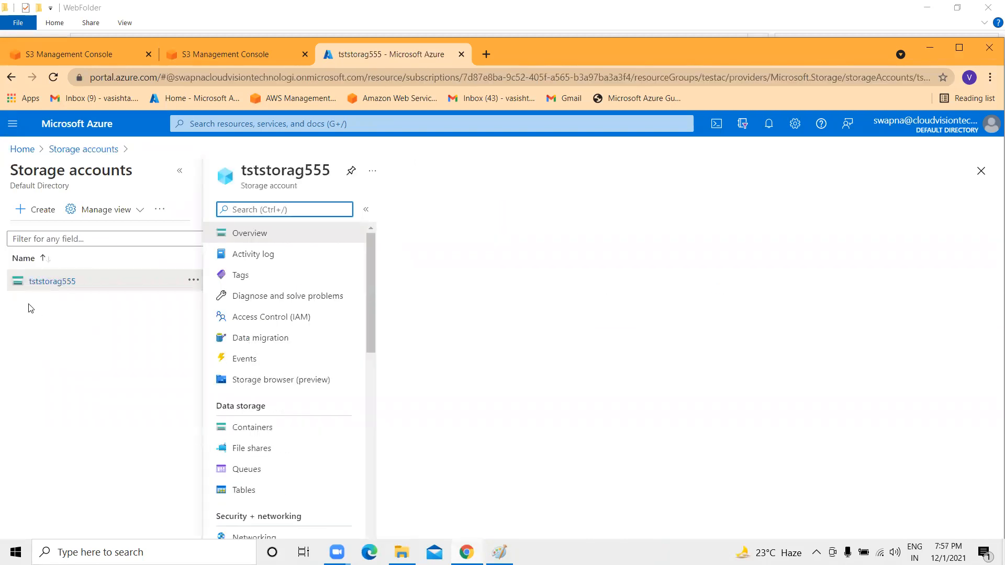
# Show tststorag555's Containers page under Data storage, which lists only $logs.
pyautogui.click(173, 170)
pyautogui.scroll(-6, 99, 356)
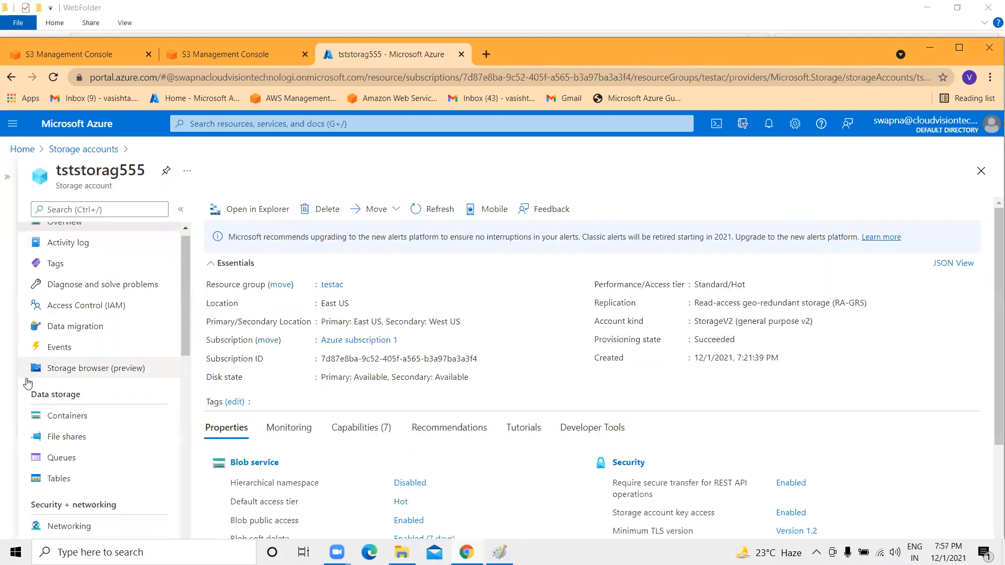
pyautogui.scroll(-9, 84, 366)
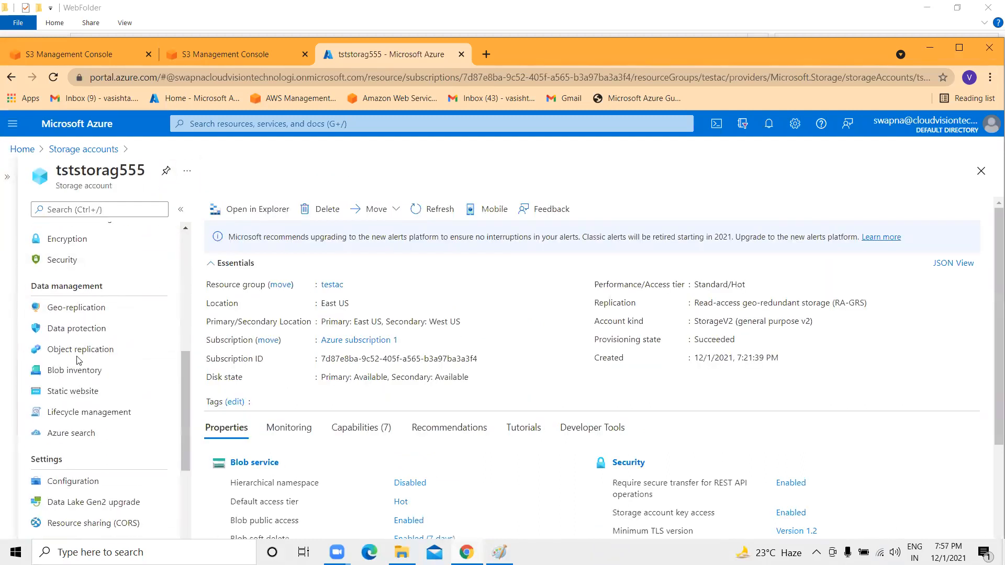
pyautogui.scroll(8, 71, 379)
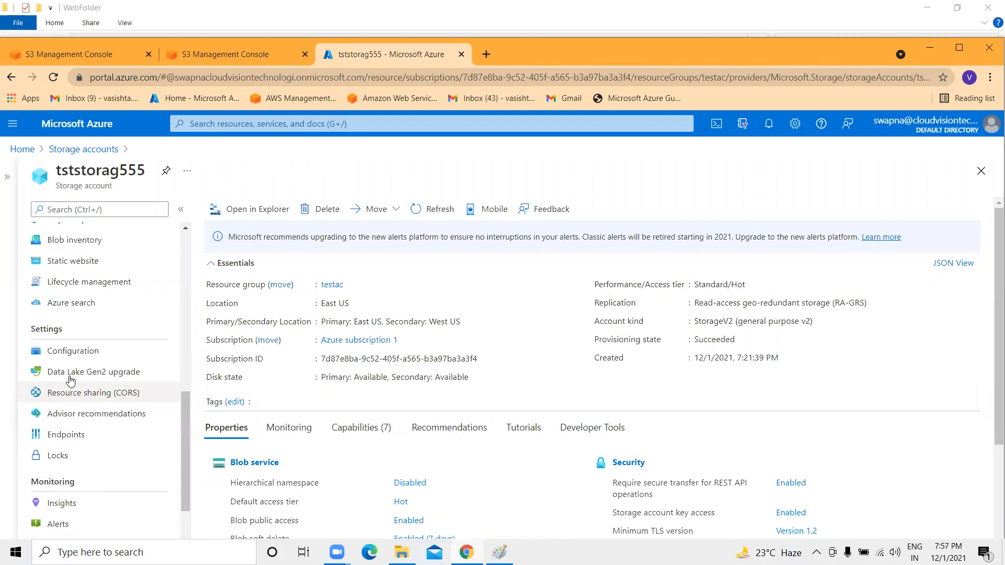
pyautogui.scroll(-6, 71, 380)
pyautogui.scroll(10, 69, 382)
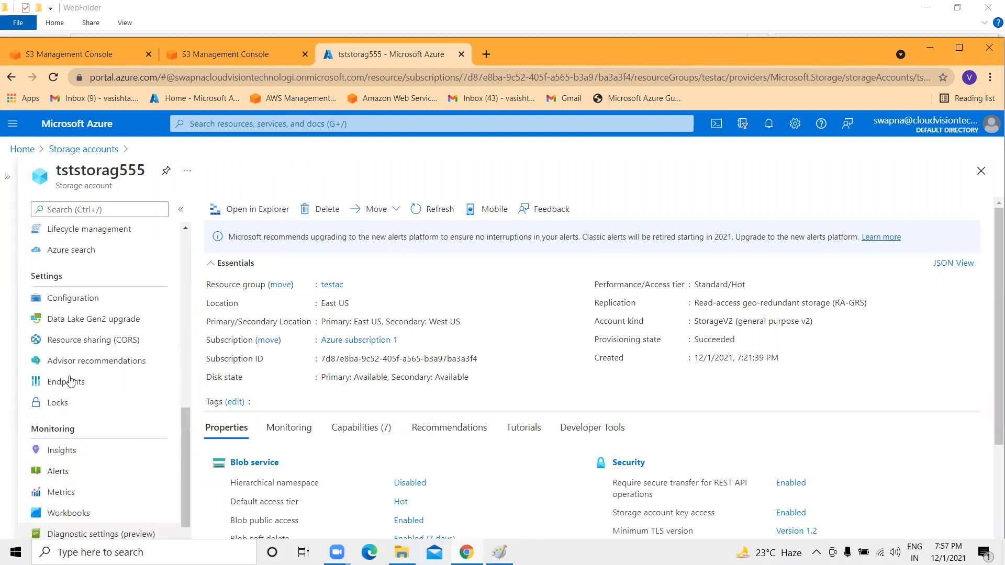
pyautogui.scroll(3, 137, 375)
pyautogui.scroll(-2, 136, 375)
pyautogui.moveTo(81, 275); pyautogui.dragTo(28, 275)
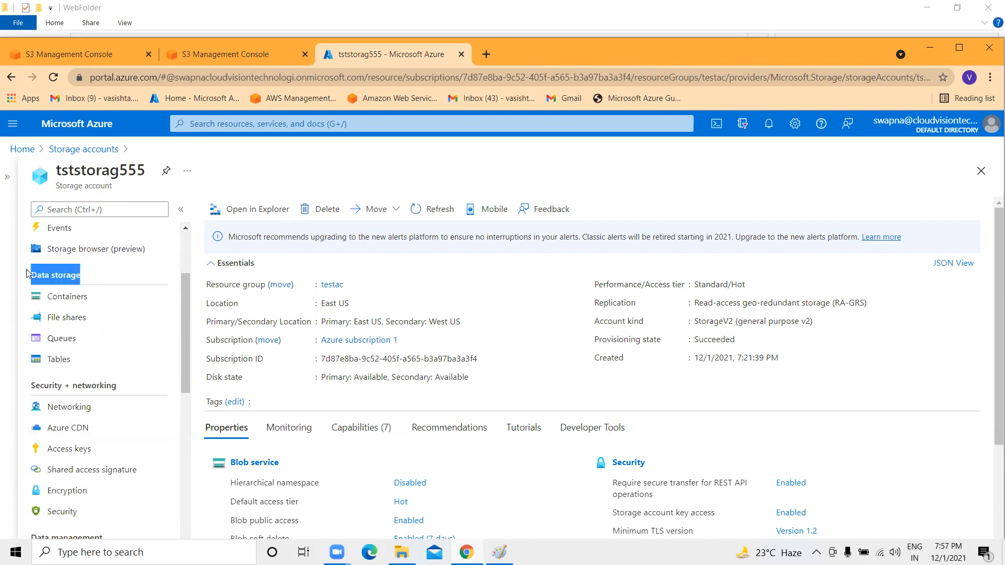
pyautogui.click(69, 298)
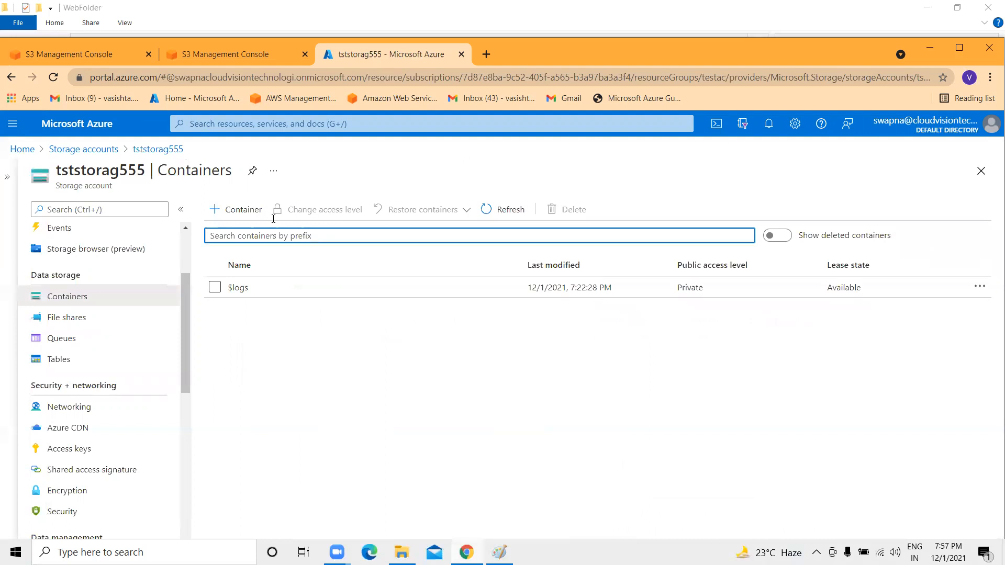
# Create container webfoler123 with public access level set to Container (anonymous read for container and blobs).
pyautogui.click(242, 210)
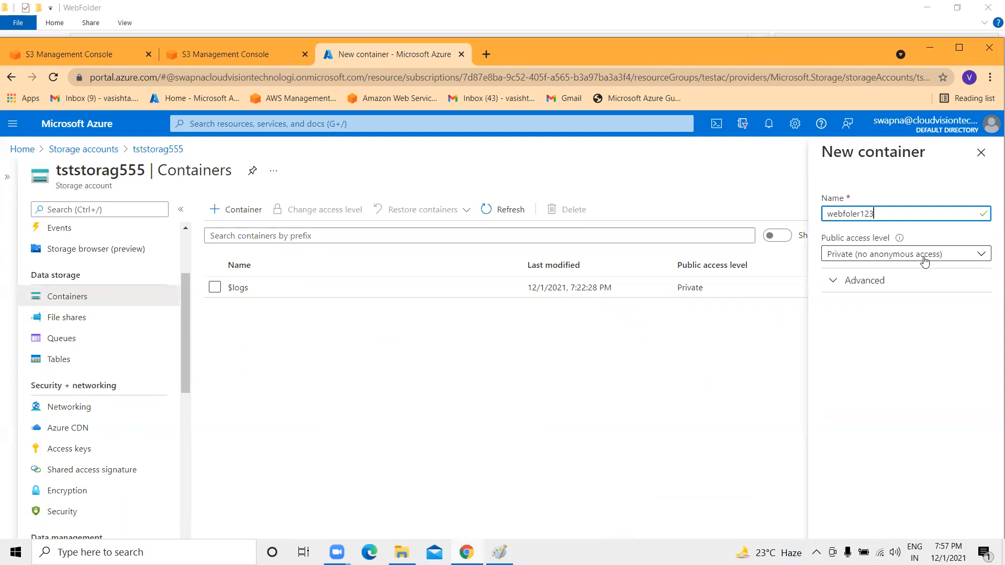
pyautogui.click(888, 262)
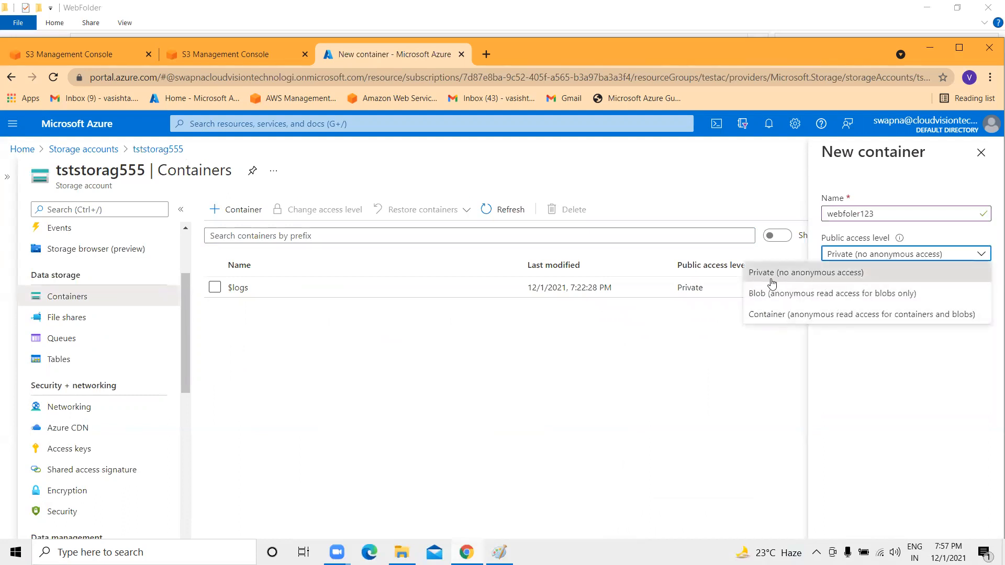
pyautogui.click(796, 315)
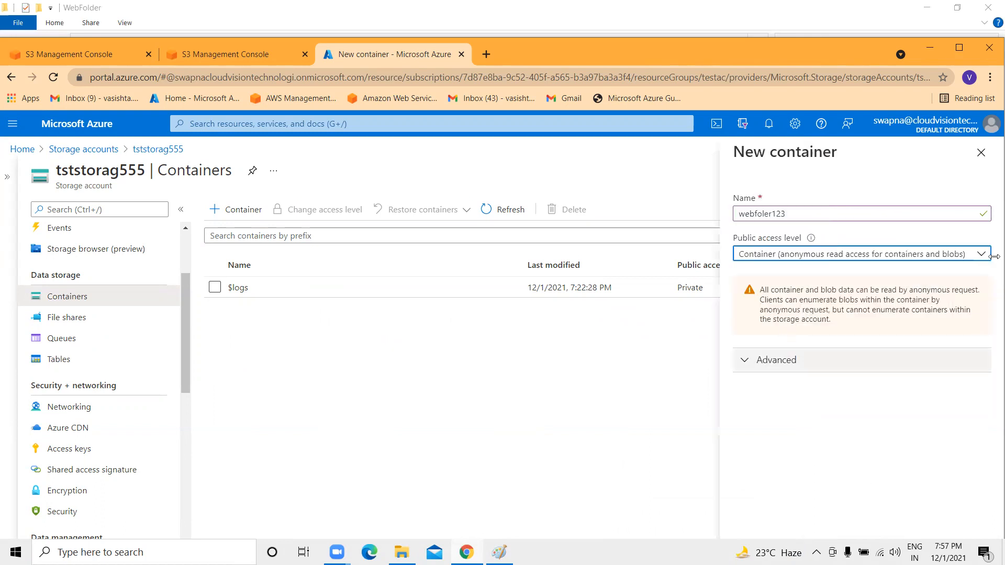
pyautogui.click(958, 48)
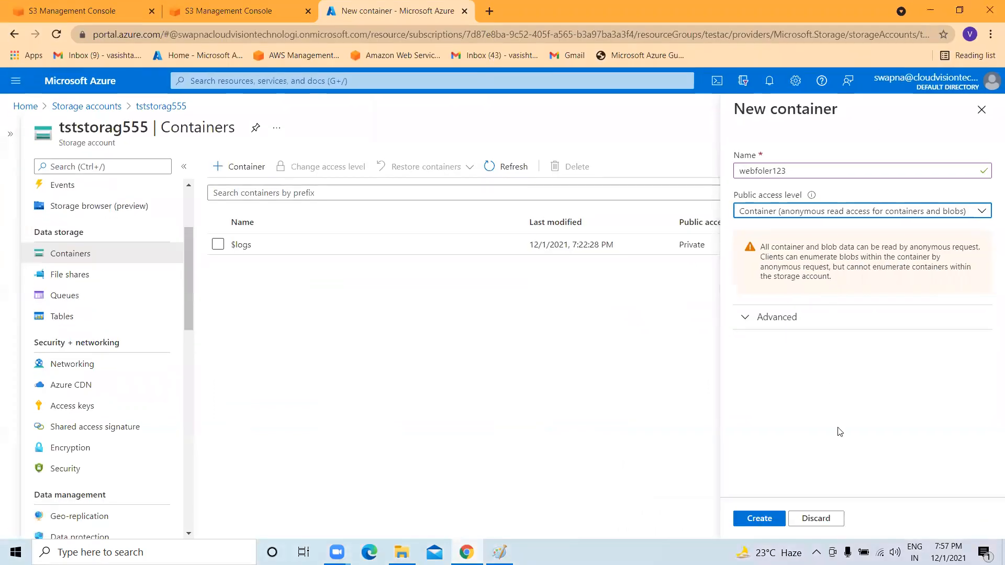
pyautogui.click(759, 518)
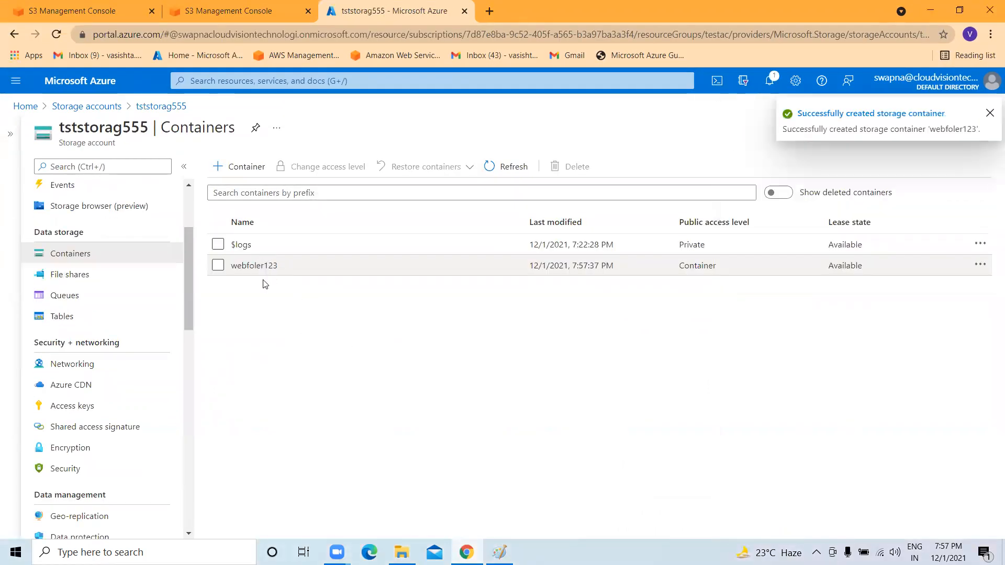
# Upload error.html and index.html into the webfoler123 container.
pyautogui.click(253, 267)
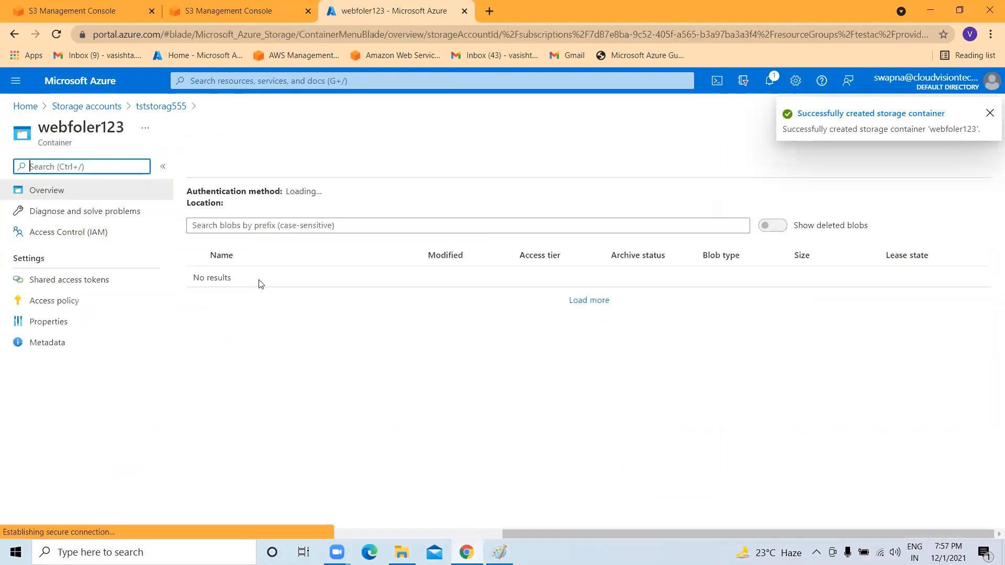
pyautogui.click(215, 168)
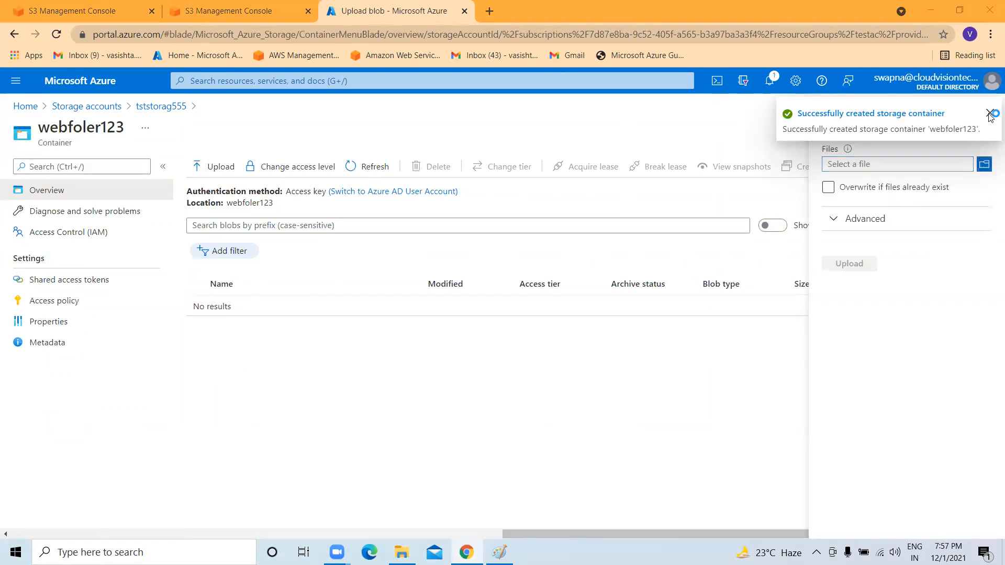
pyautogui.click(960, 162)
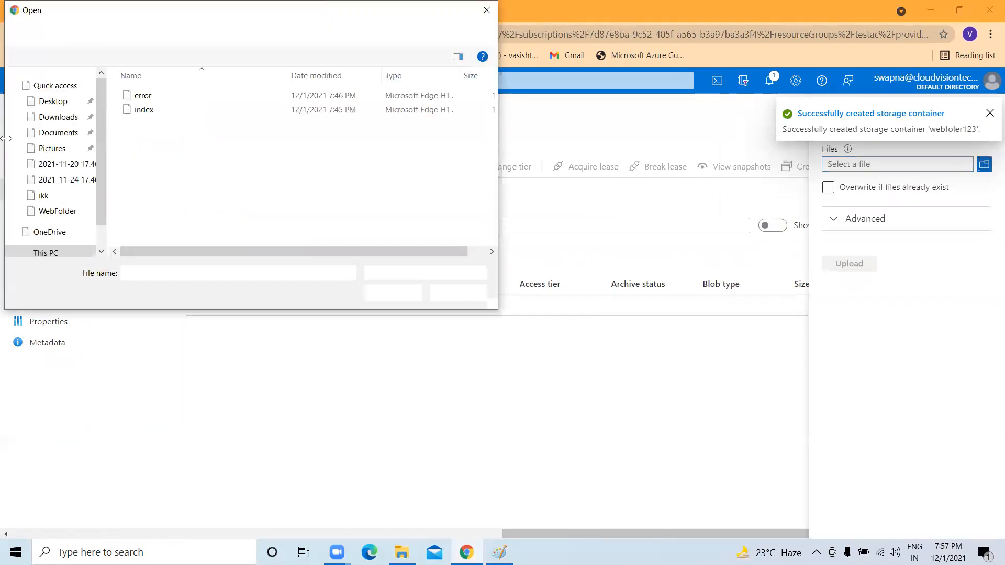
pyautogui.click(151, 110)
pyautogui.keyDown('ctrl'); pyautogui.click(151, 99); pyautogui.keyUp('ctrl')
pyautogui.click(396, 296)
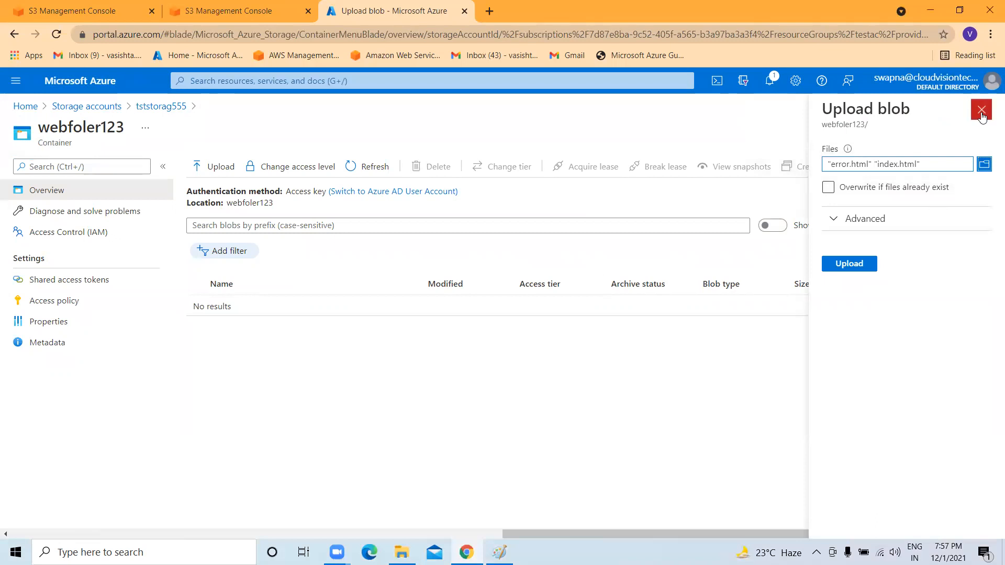
pyautogui.click(838, 267)
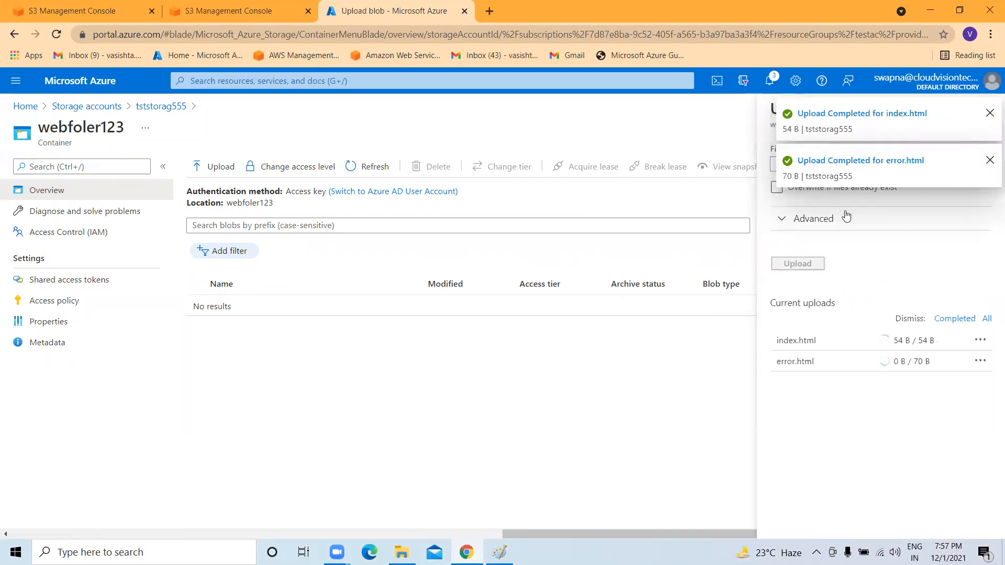
# Dismiss the upload notifications and pane, then open index.html's properties.
pyautogui.click(991, 163)
pyautogui.click(988, 118)
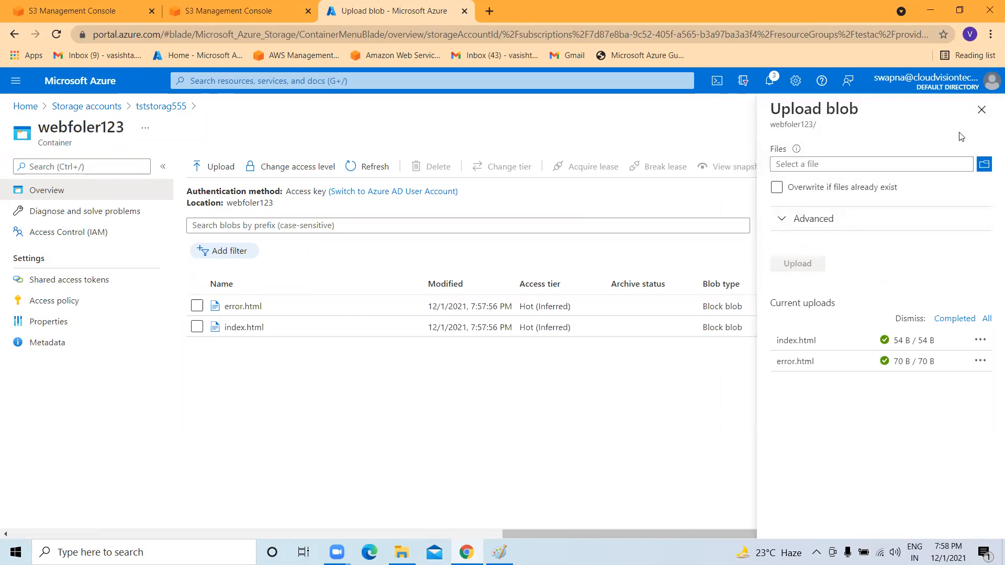
pyautogui.click(982, 110)
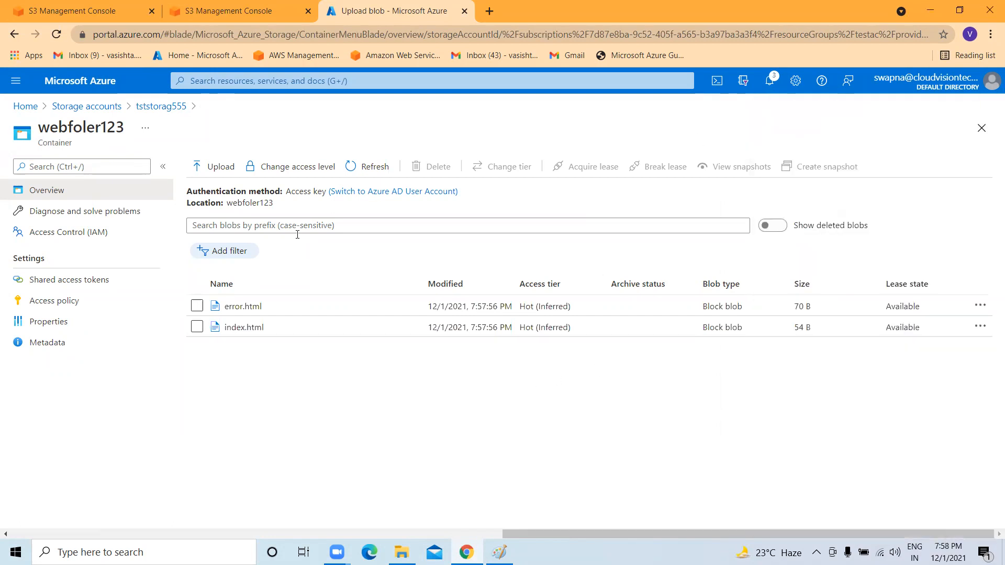
pyautogui.click(246, 328)
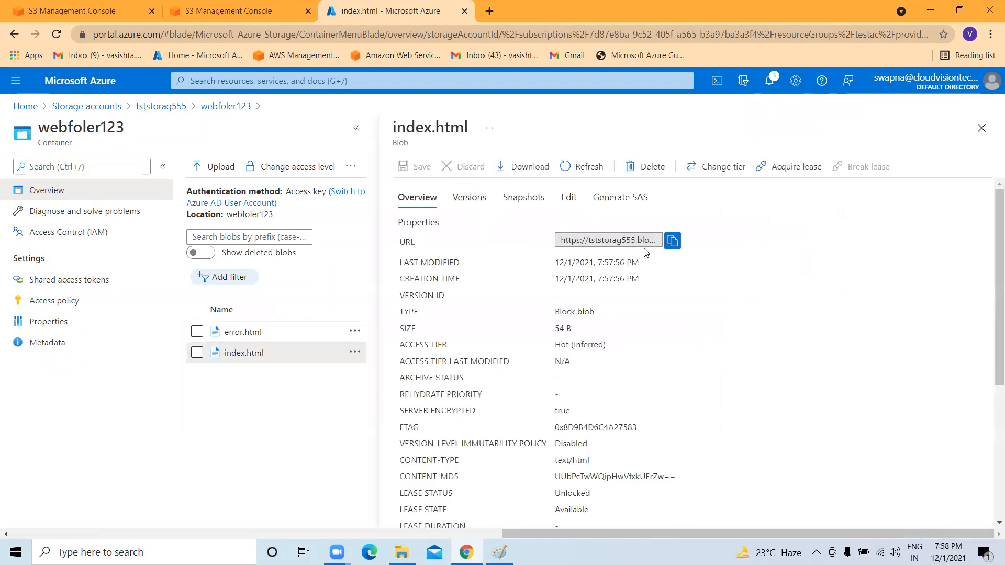
# Copy index.html's public URL and load it in a new tab to view its welcome message.
pyautogui.click(672, 241)
pyautogui.click(956, 12)
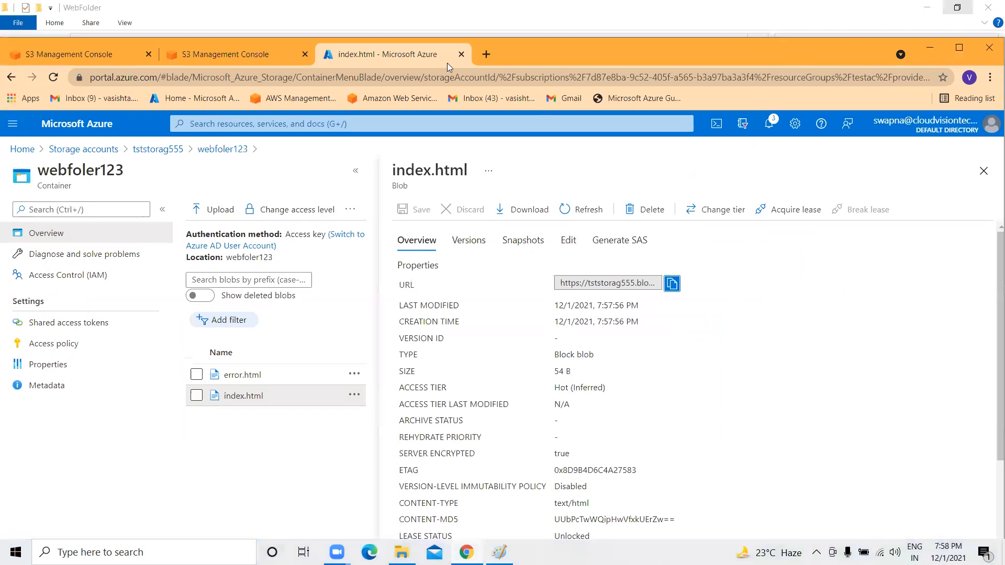
pyautogui.click(487, 54)
pyautogui.hotkey('ctrl', 'v')
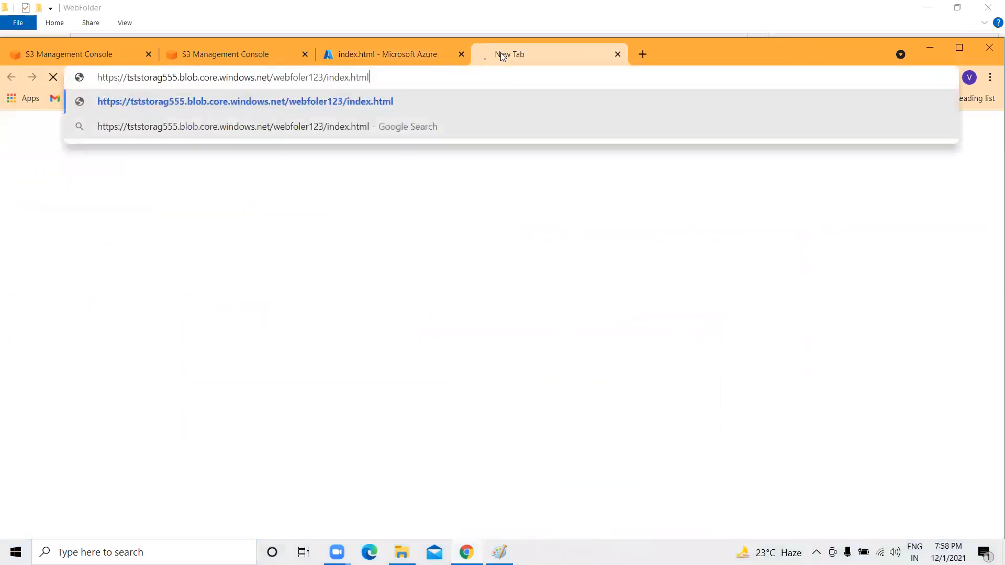
pyautogui.press('Return')
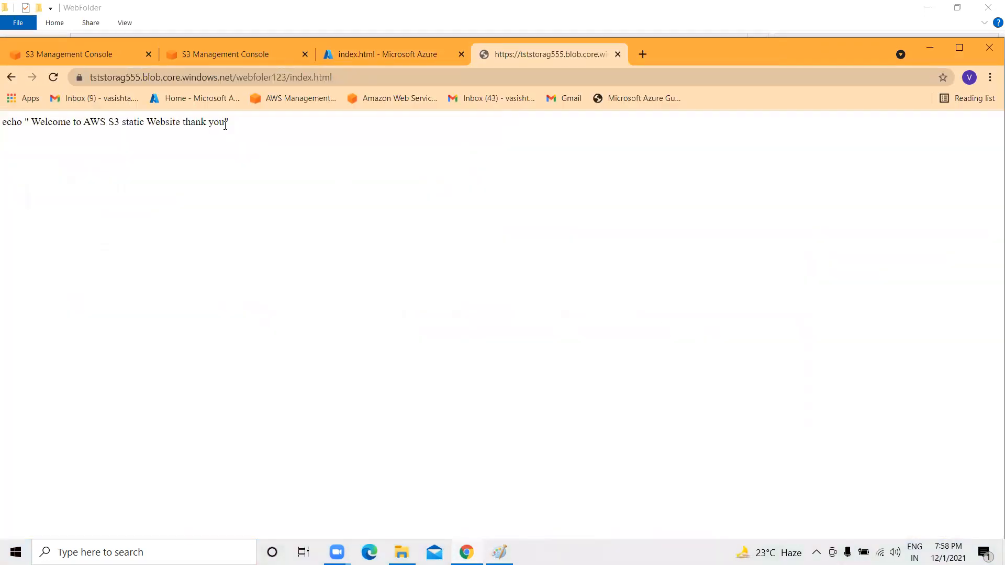
pyautogui.moveTo(242, 121); pyautogui.dragTo(2, 121)
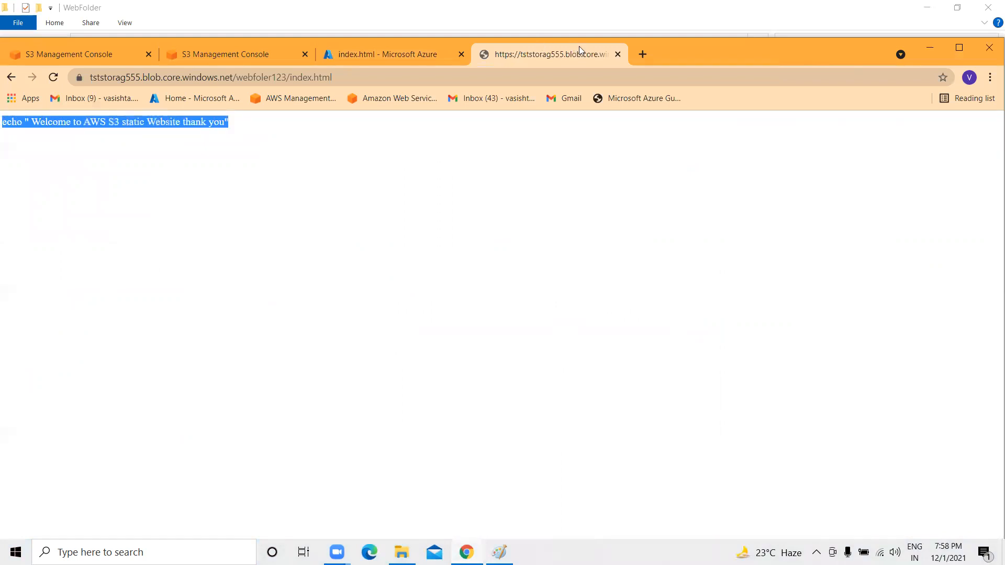
# Close the published index.html page and its properties pane to return to the blob list.
pyautogui.click(618, 54)
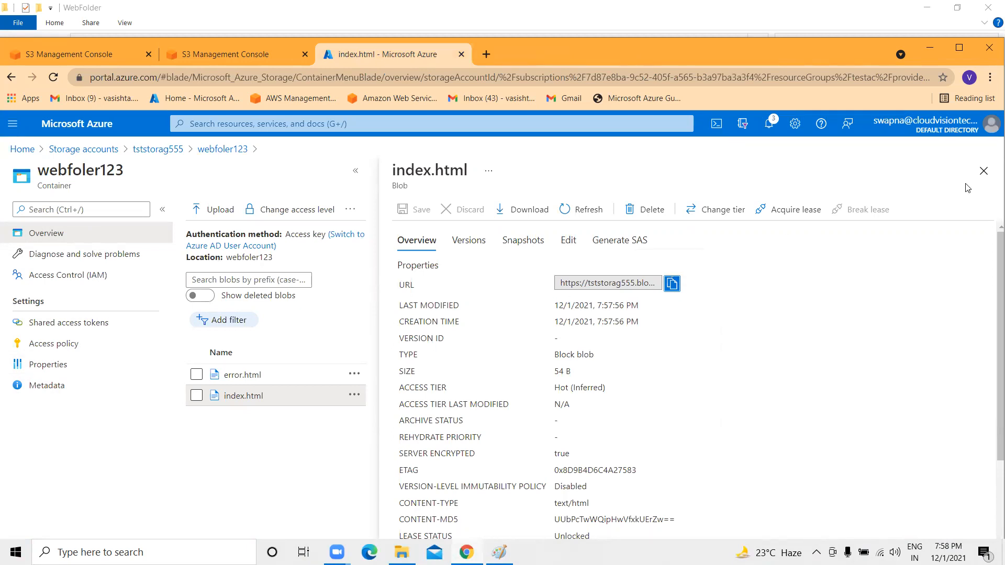
pyautogui.click(984, 171)
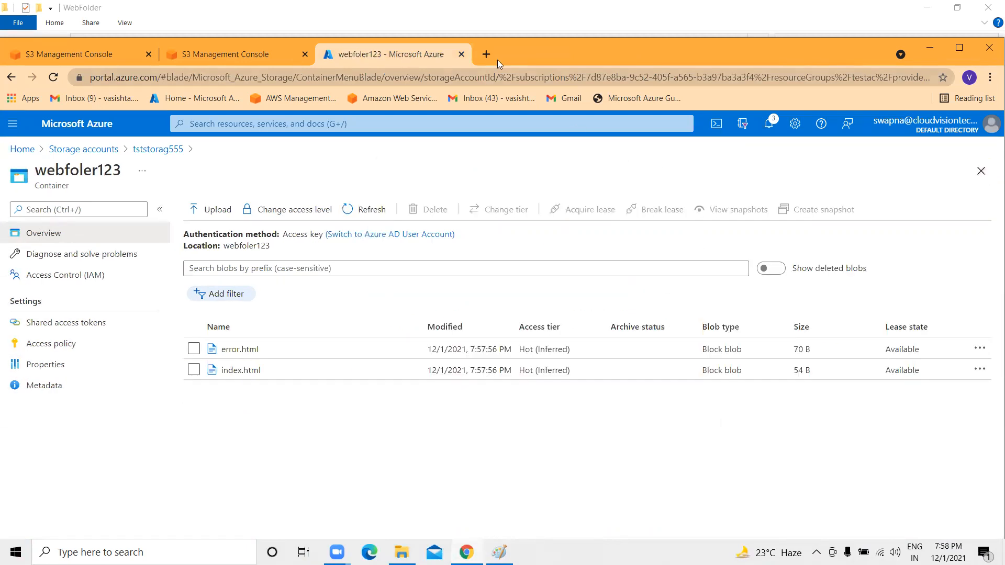
pyautogui.click(487, 54)
# Search 'gcp' to reach Google Cloud Console, then open Cloud Storage > Browser from the Navigation menu.
pyautogui.write('gcp')
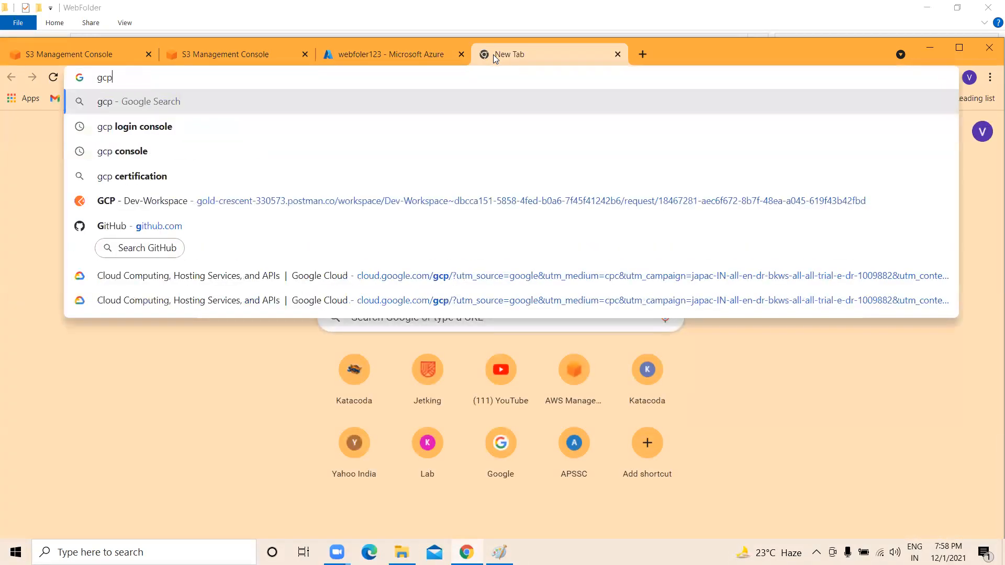
pyautogui.click(418, 127)
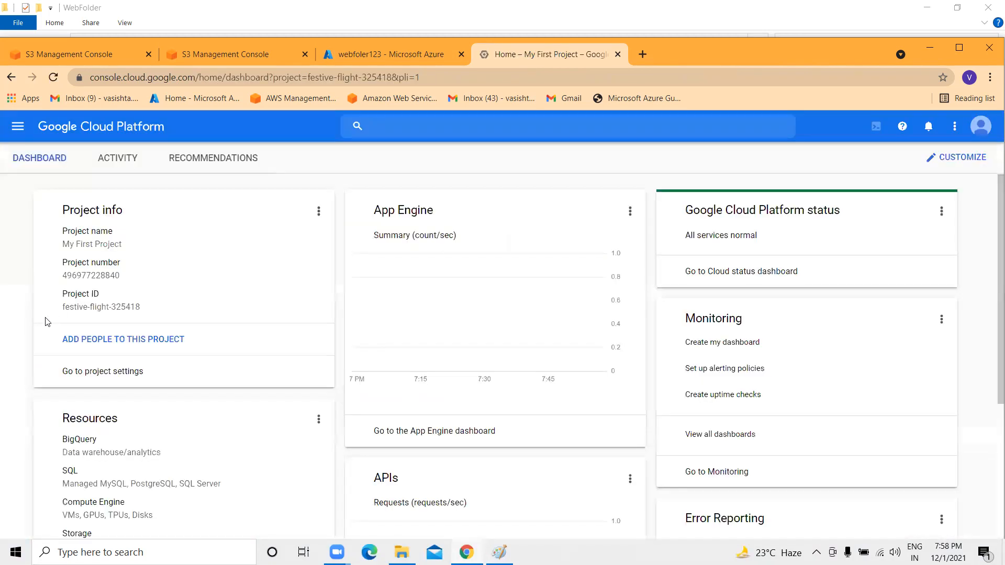
pyautogui.click(21, 138)
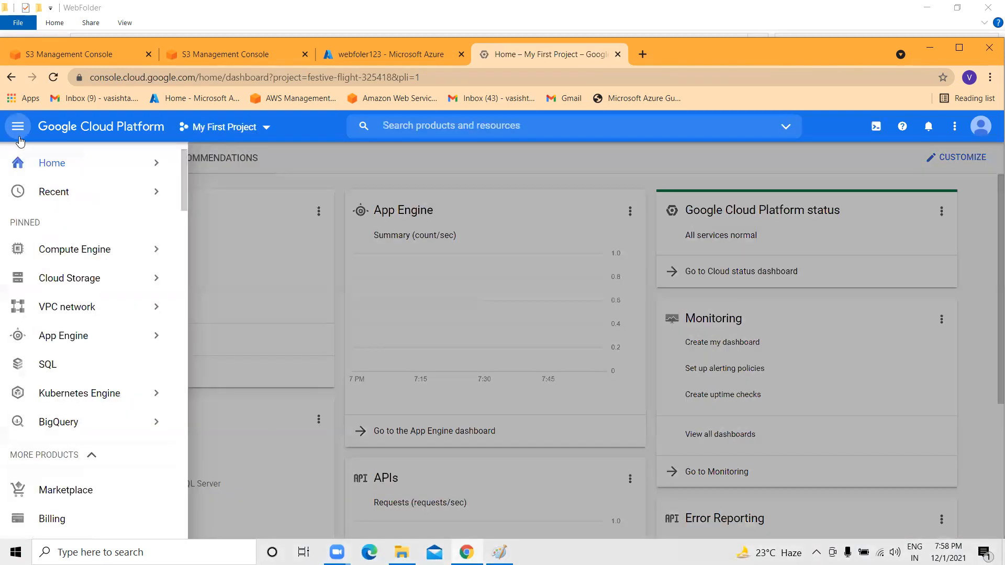
pyautogui.scroll(-4, 84, 366)
pyautogui.scroll(-6, 60, 327)
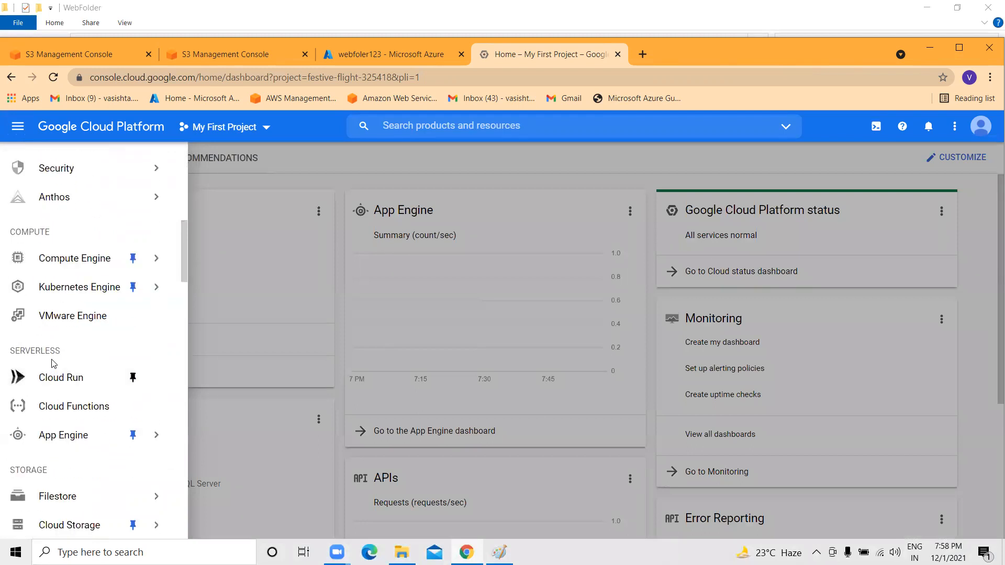
pyautogui.scroll(-3, 73, 403)
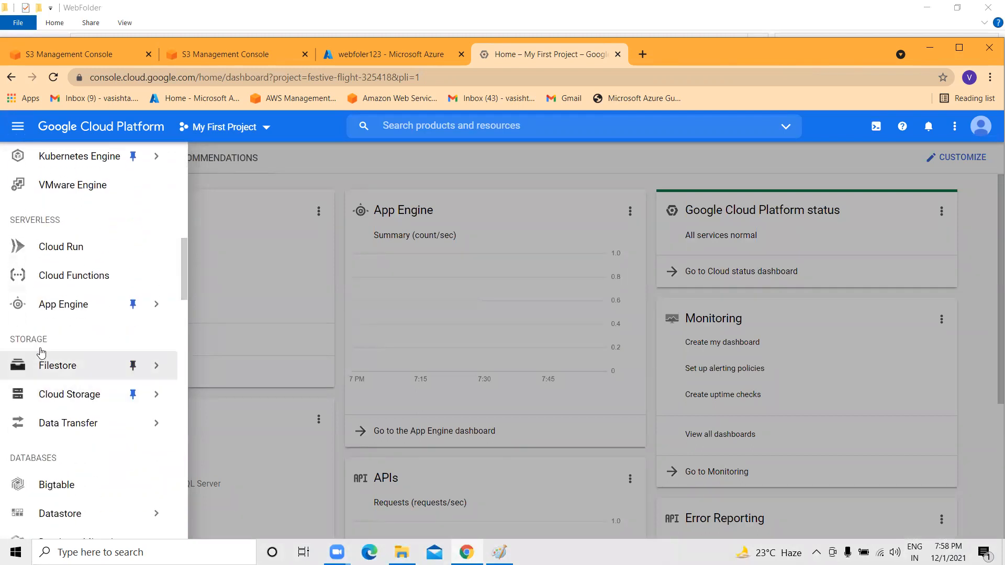
pyautogui.moveTo(42, 360)
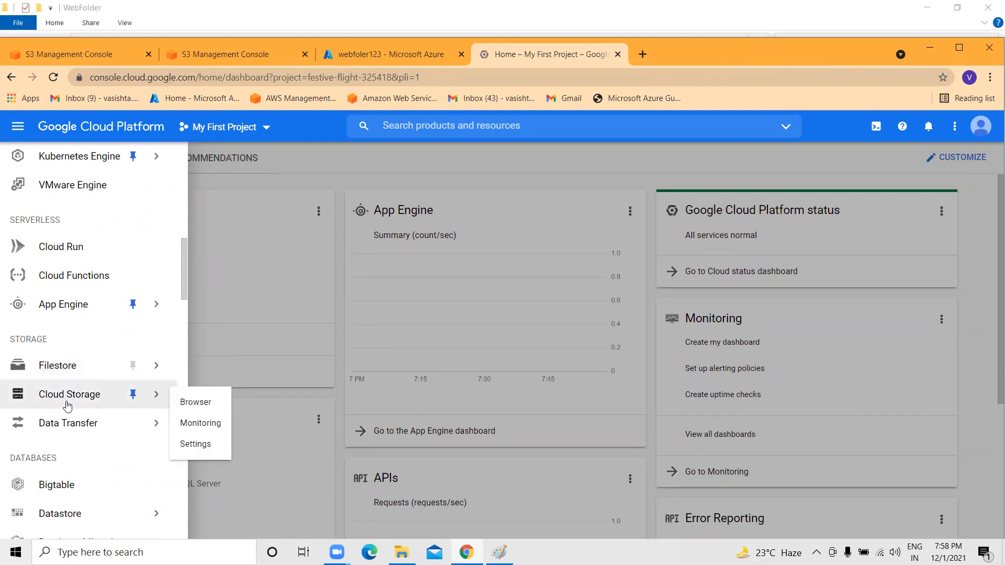
pyautogui.moveTo(68, 399)
pyautogui.click(87, 396)
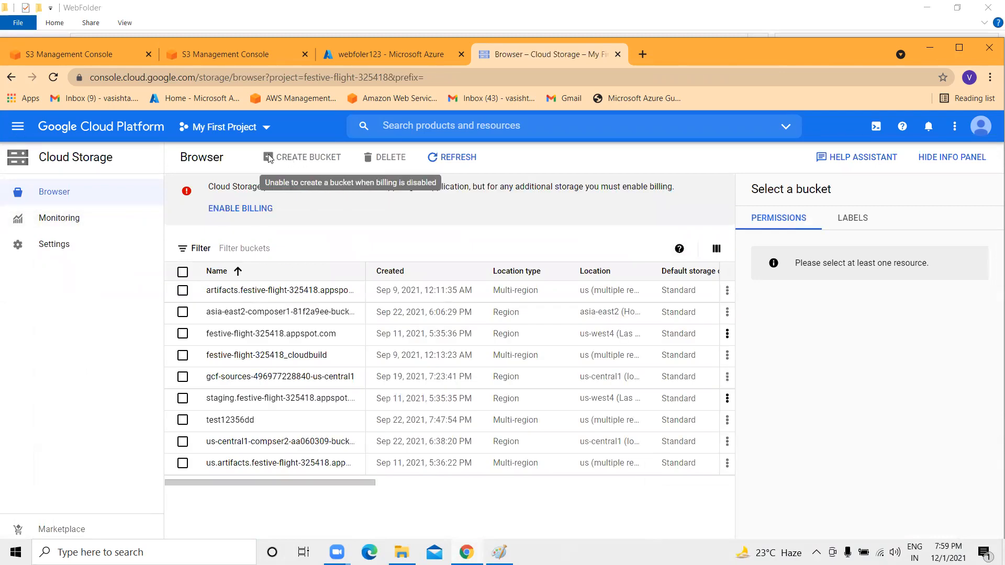
# Permanently delete object 81f2a9ee-588d-447e-8dad-c9db3a7ac039 from asia-east2-composer1-81f2a9ee-bucket.
pyautogui.click(260, 313)
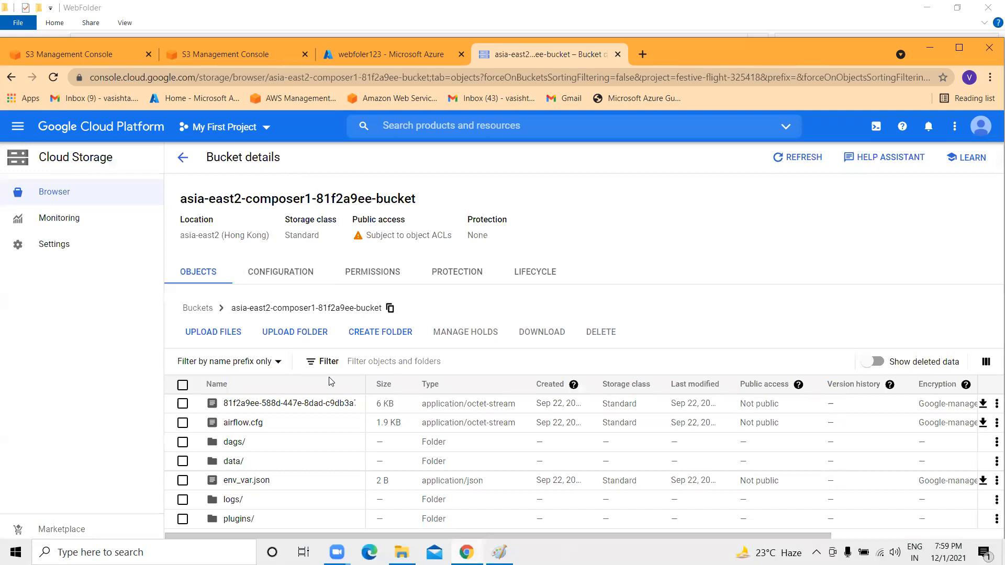
pyautogui.click(182, 404)
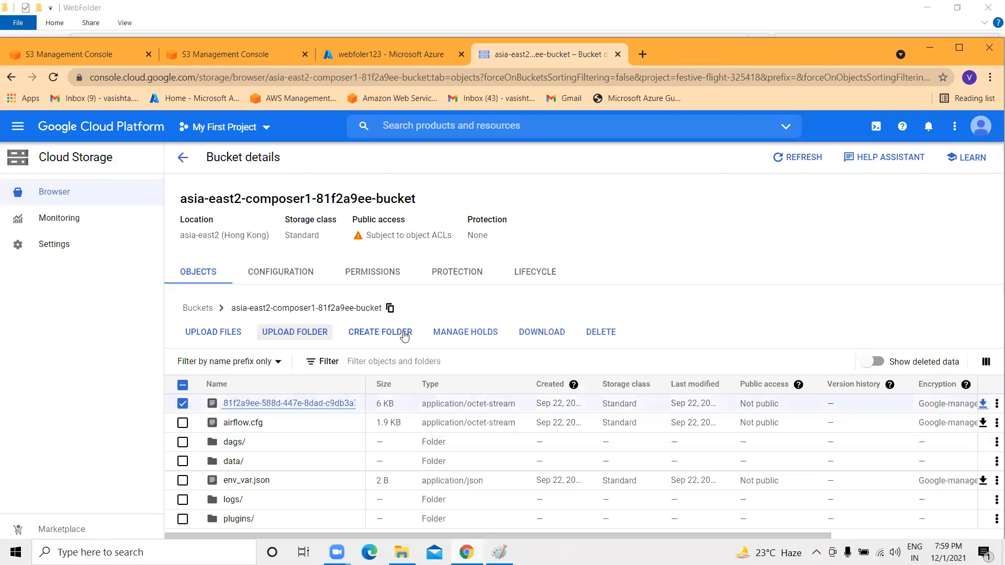
pyautogui.click(593, 338)
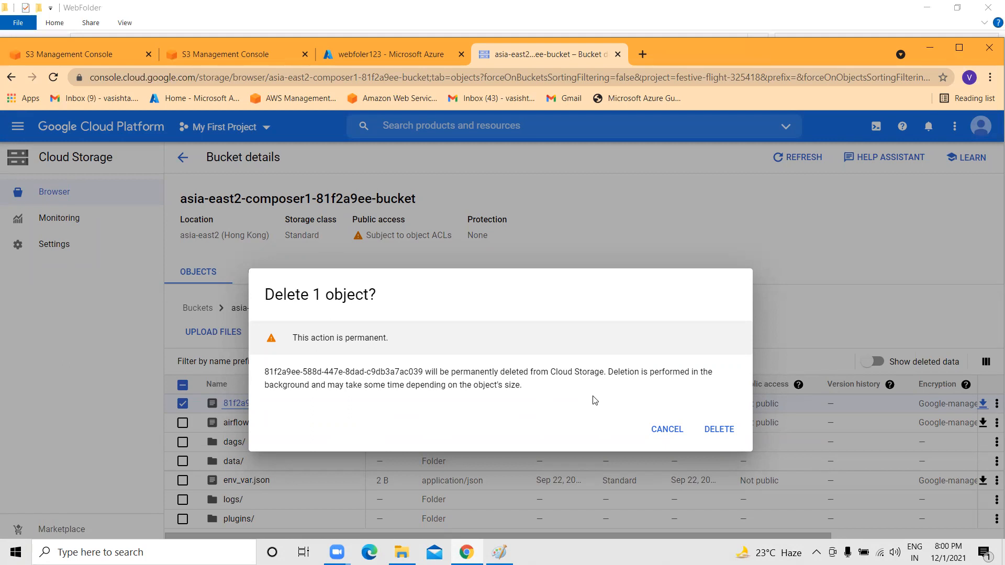
pyautogui.click(713, 433)
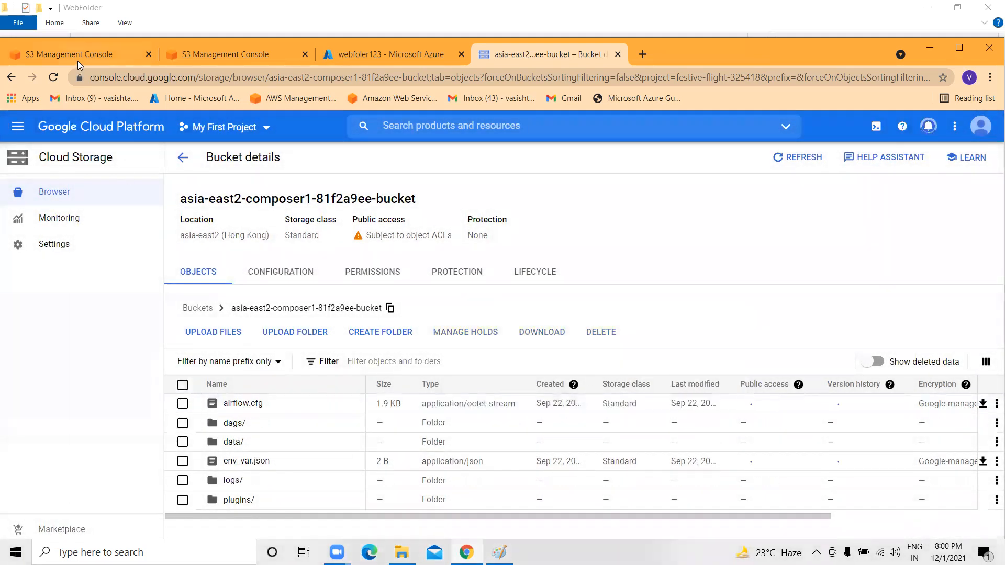
pyautogui.click(78, 61)
# Search for S3 in the AWS console to bring back the 17-bucket list.
pyautogui.click(959, 47)
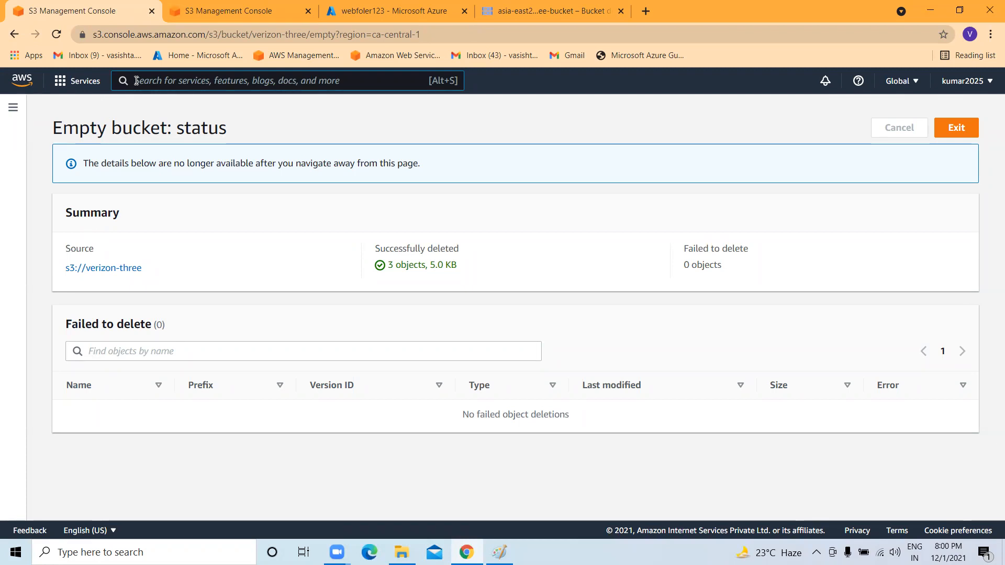
pyautogui.click(137, 80)
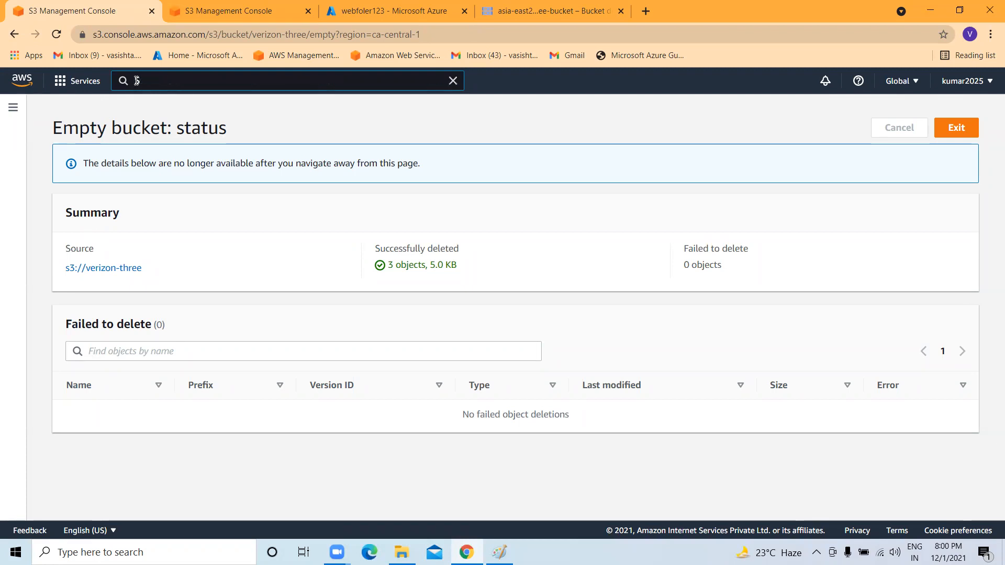
pyautogui.write('S3')
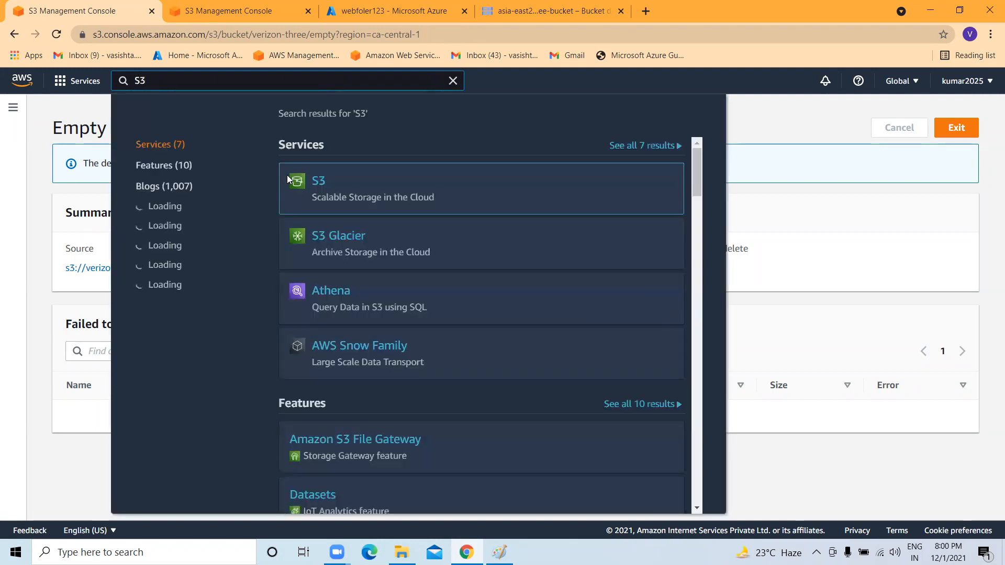
pyautogui.click(319, 181)
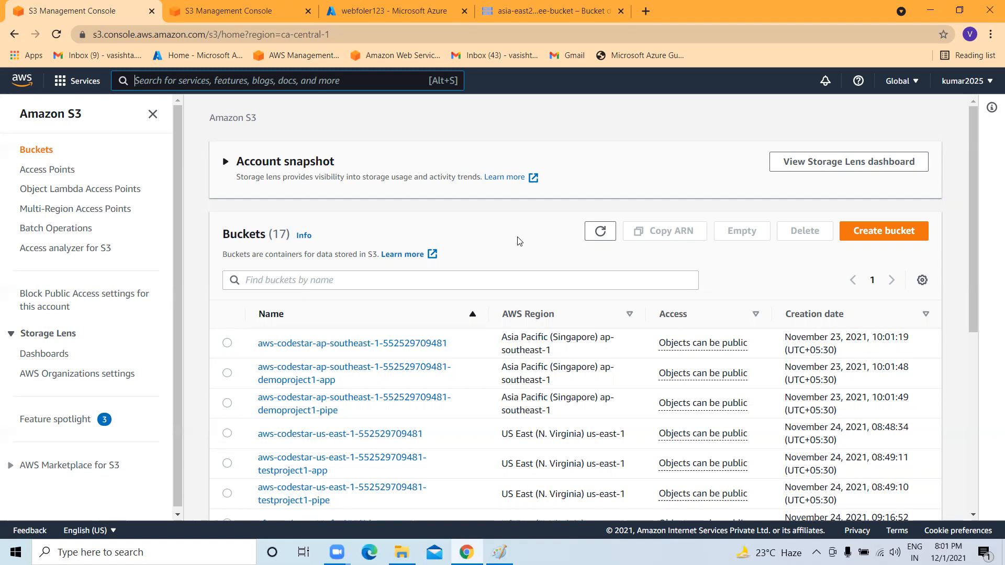
# Scroll the buckets list and open the verizon-staticwebsite bucket.
pyautogui.scroll(-6, 754, 404)
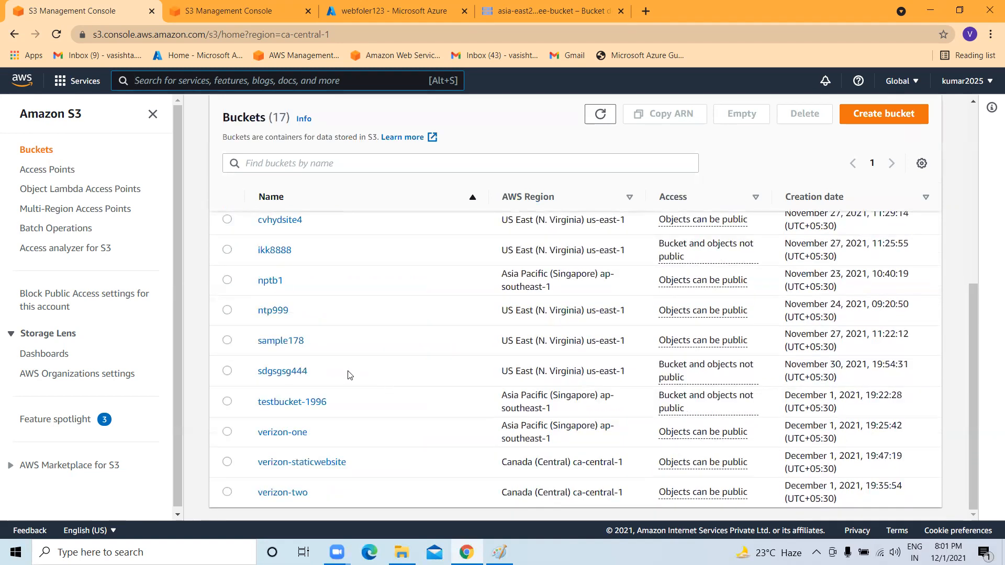
pyautogui.scroll(-1, 86, 316)
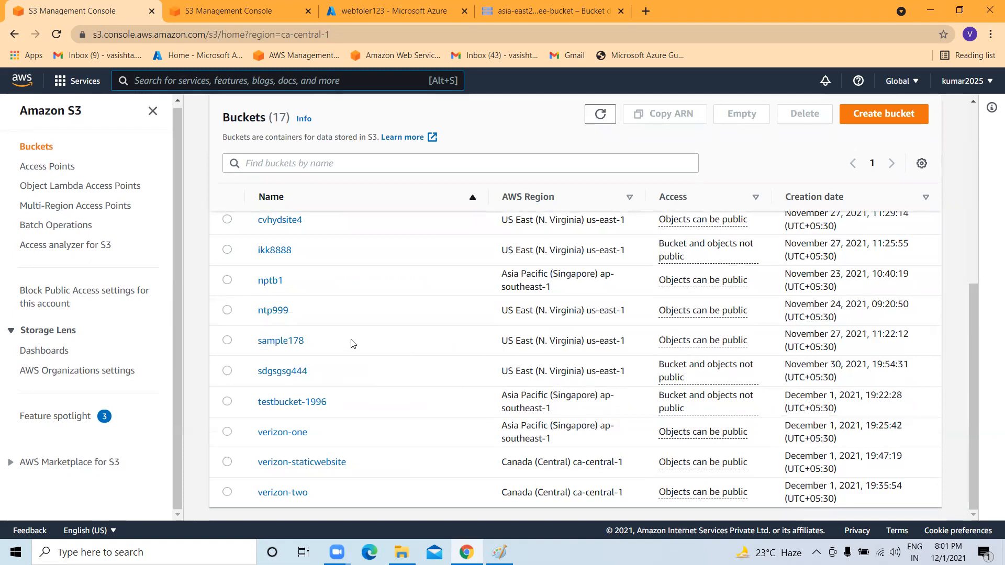
pyautogui.scroll(1, 354, 344)
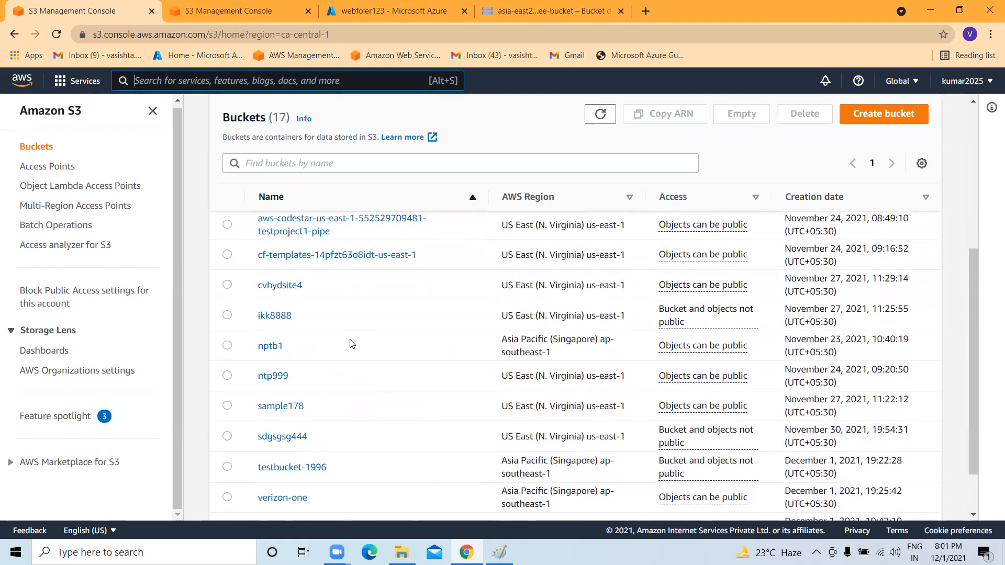
pyautogui.scroll(5, 353, 344)
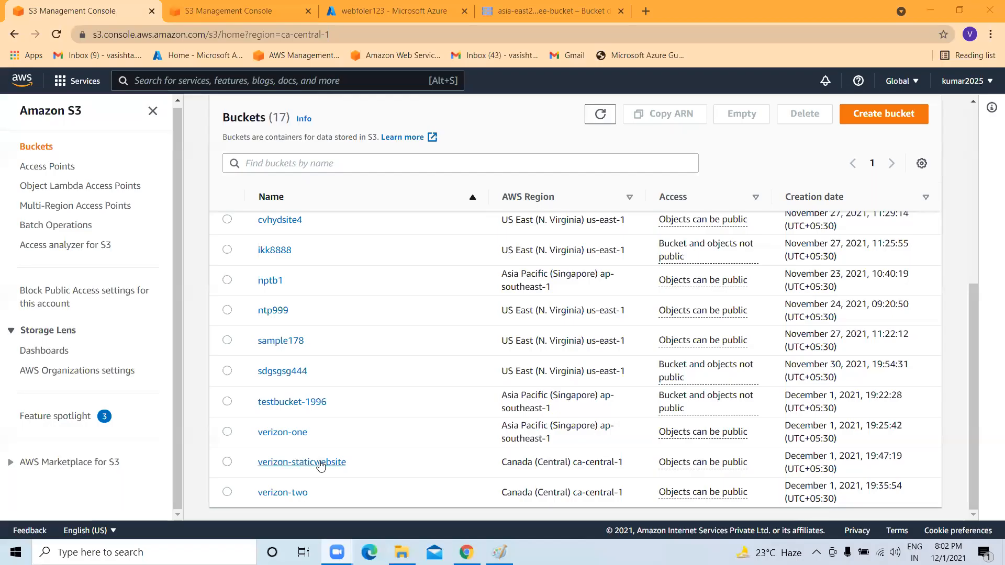
pyautogui.click(318, 460)
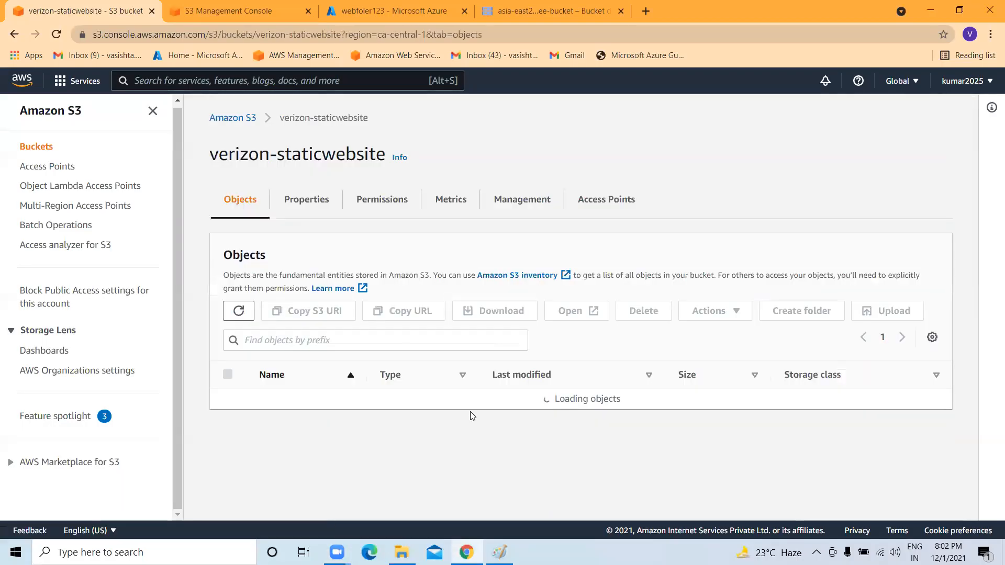